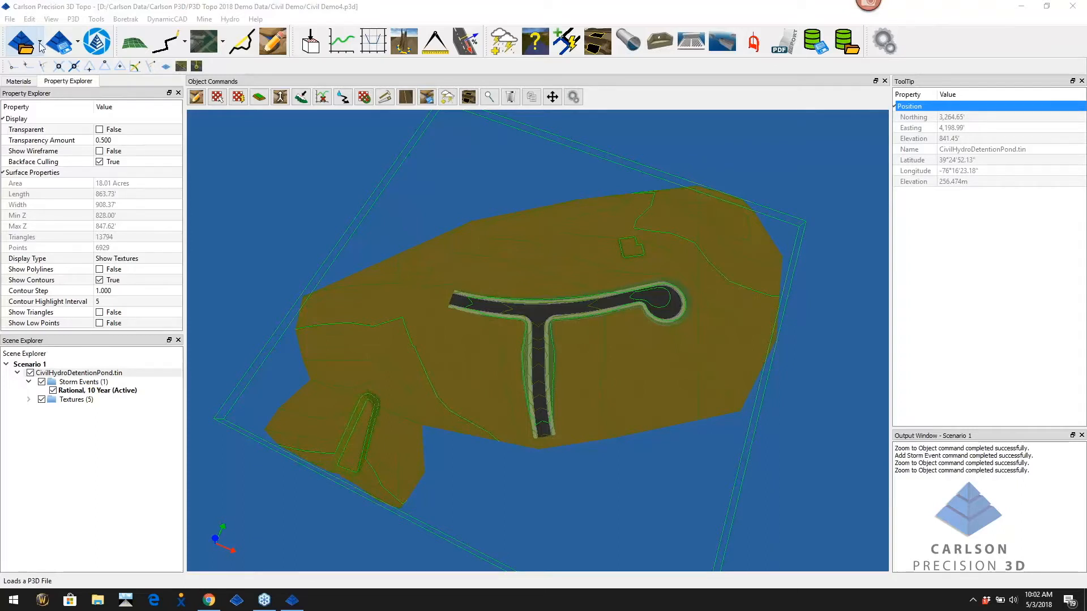
# Review the Load, Save/Export and Google Maps toolbar dropdowns, then show the Draw Polyline options
pyautogui.click(41, 44)
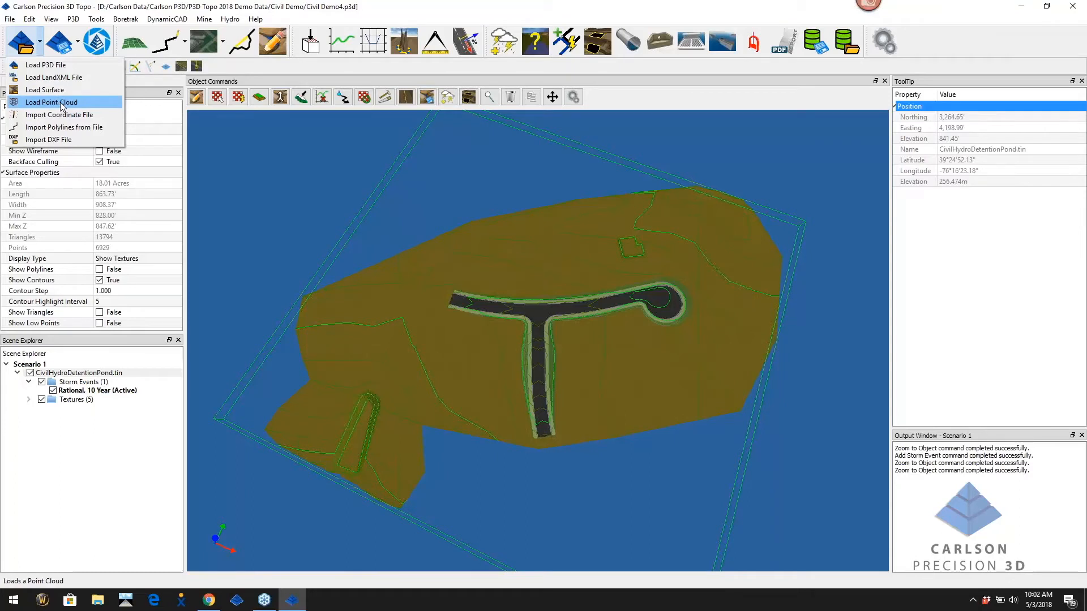
pyautogui.click(1075, 22)
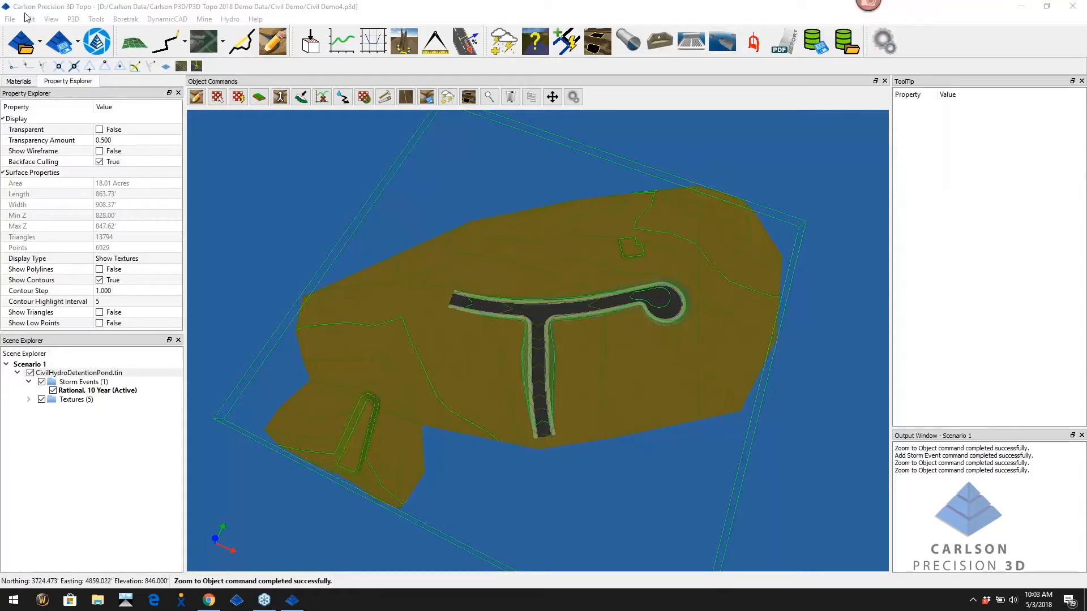
pyautogui.click(39, 48)
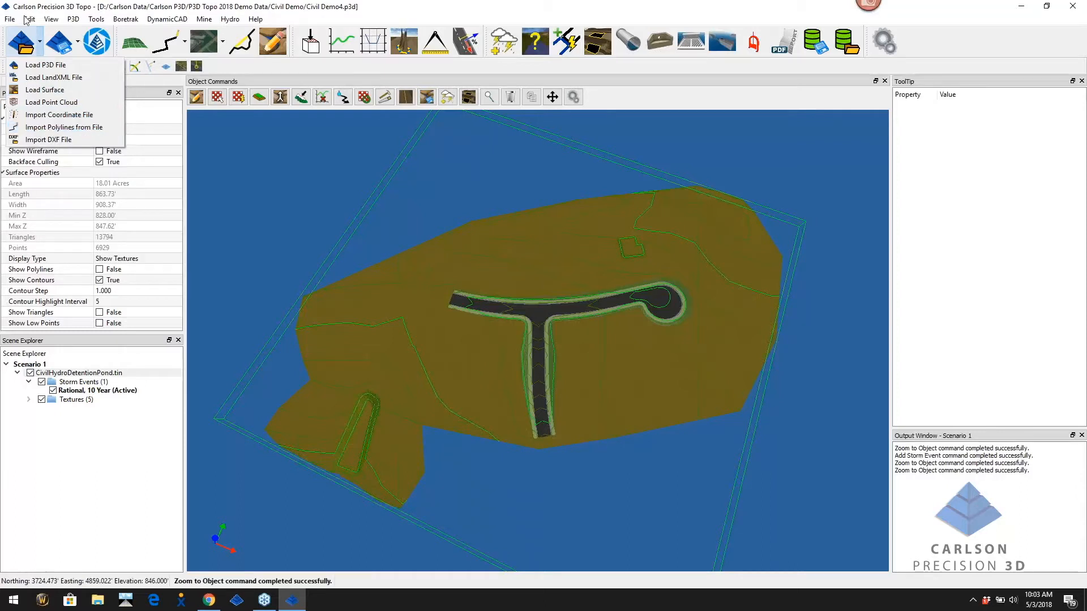
pyautogui.click(78, 44)
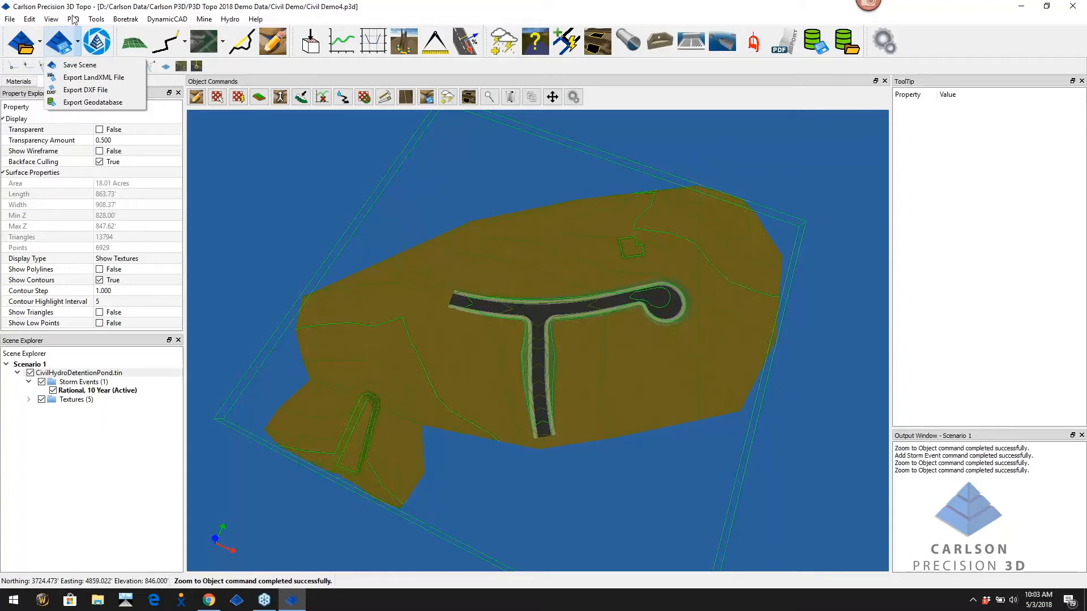
pyautogui.click(222, 45)
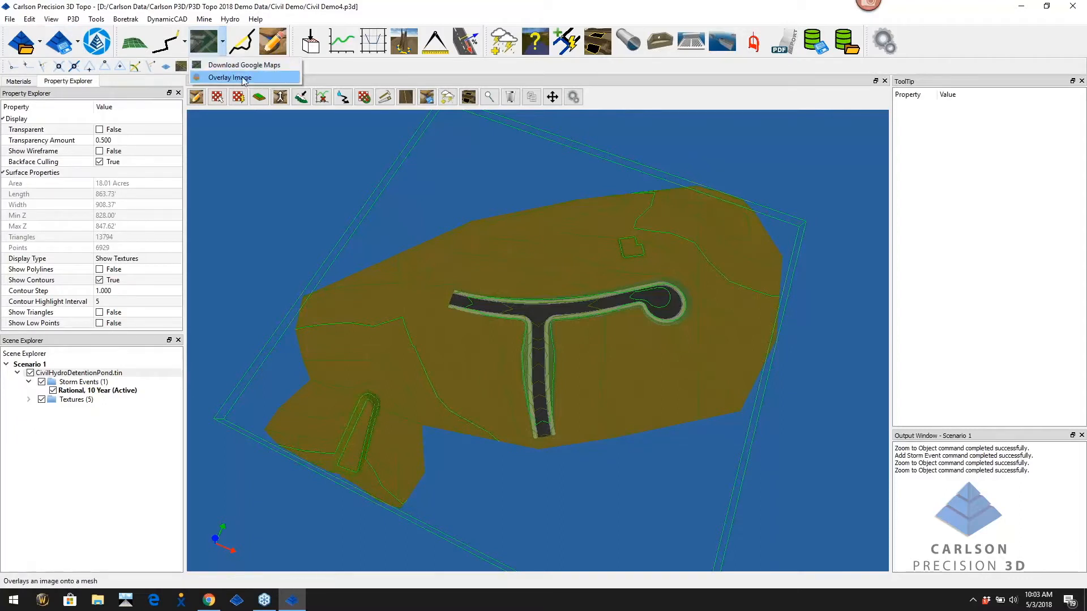
pyautogui.click(78, 42)
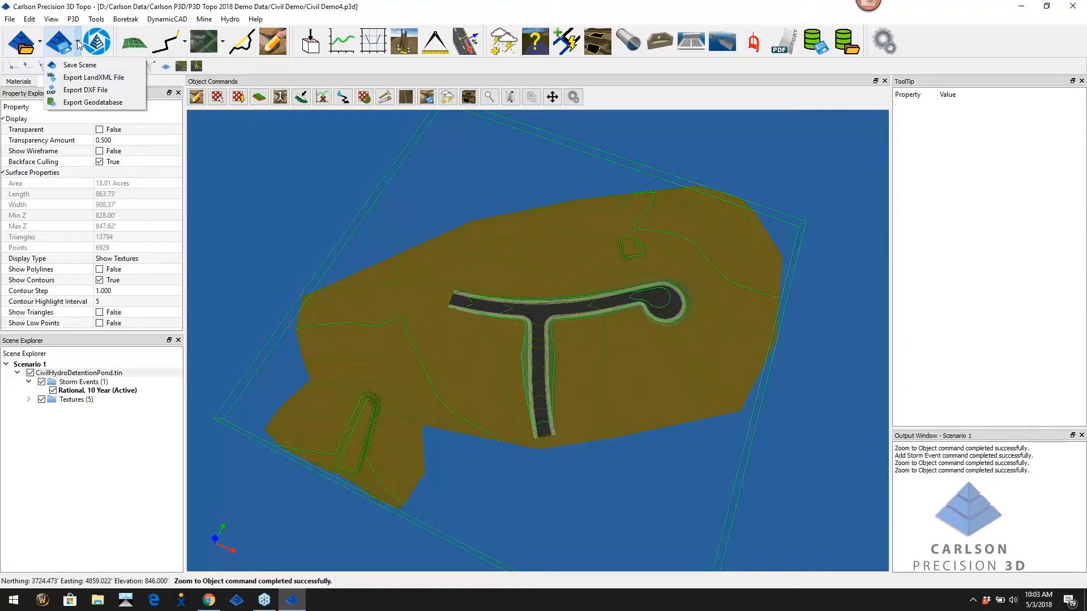
pyautogui.click(79, 45)
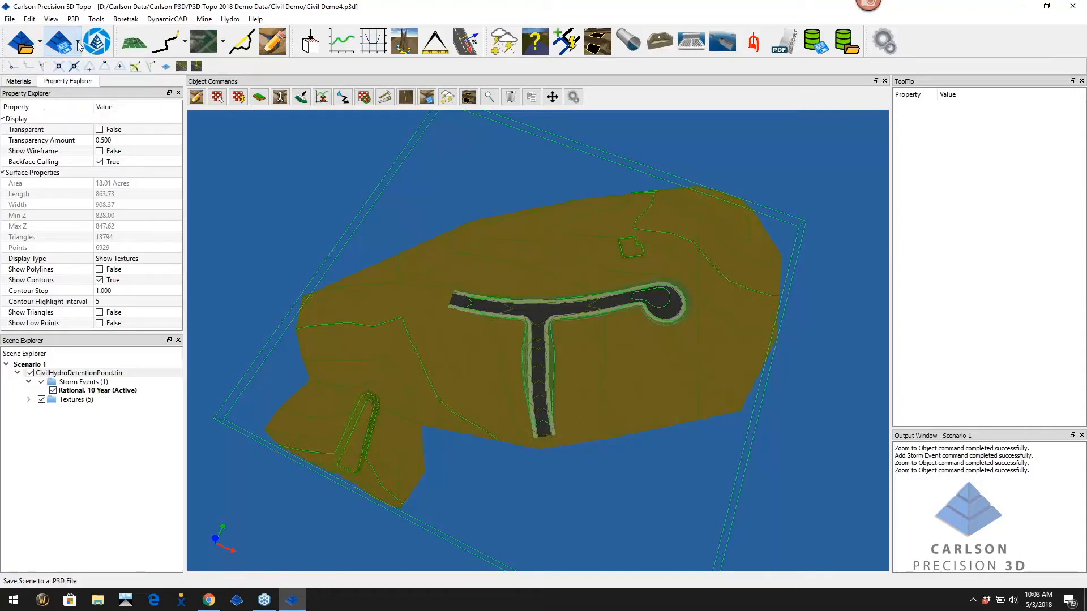
pyautogui.click(40, 43)
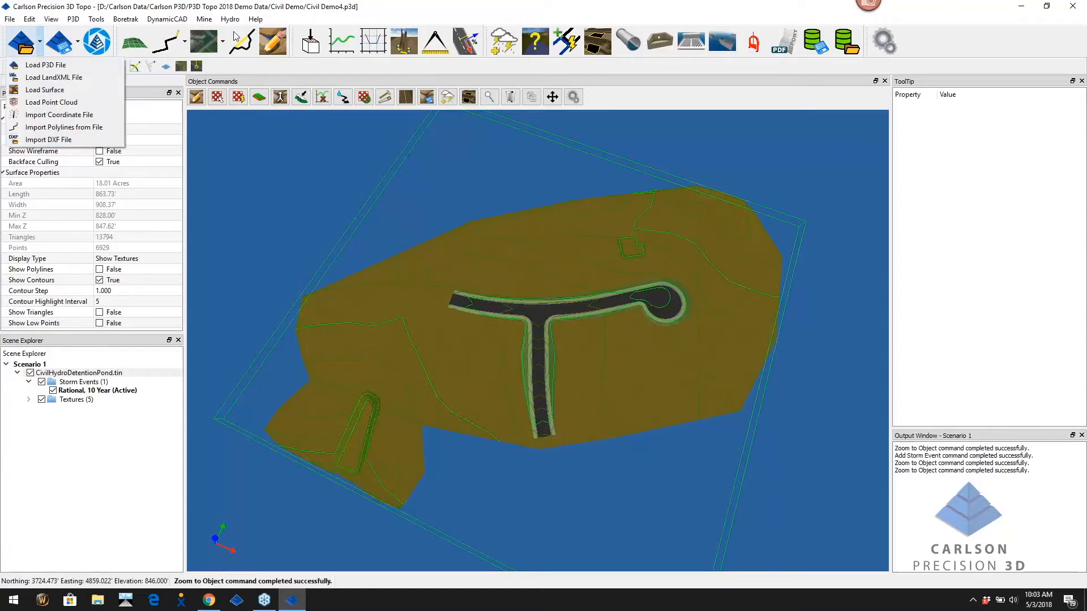
pyautogui.click(185, 43)
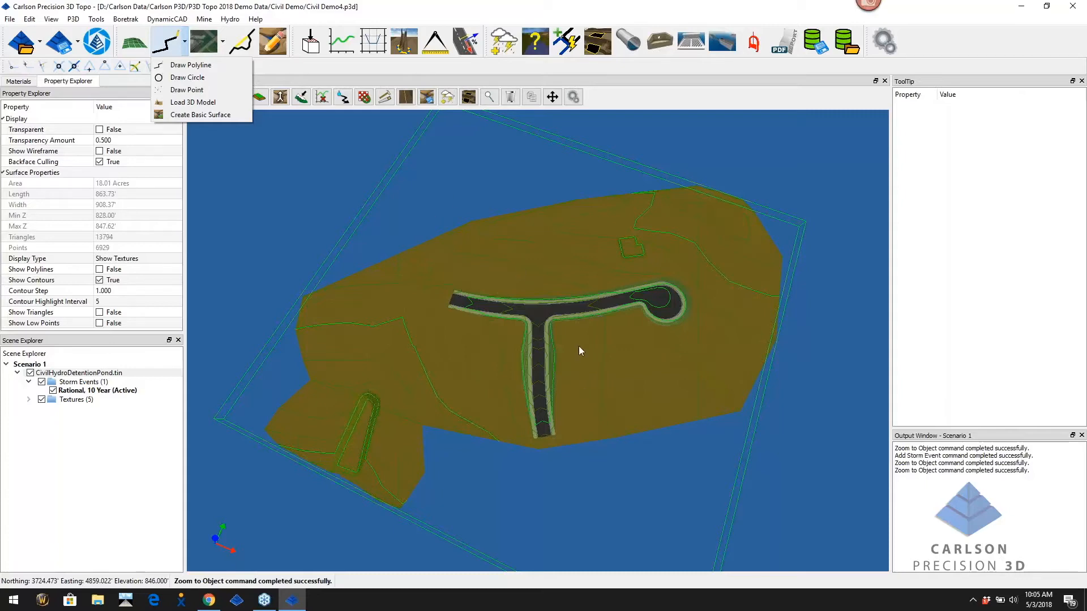
# Dismiss the drawing options and zoom in on the T-shaped road
pyautogui.click(502, 240)
pyautogui.scroll(5, 513, 255)
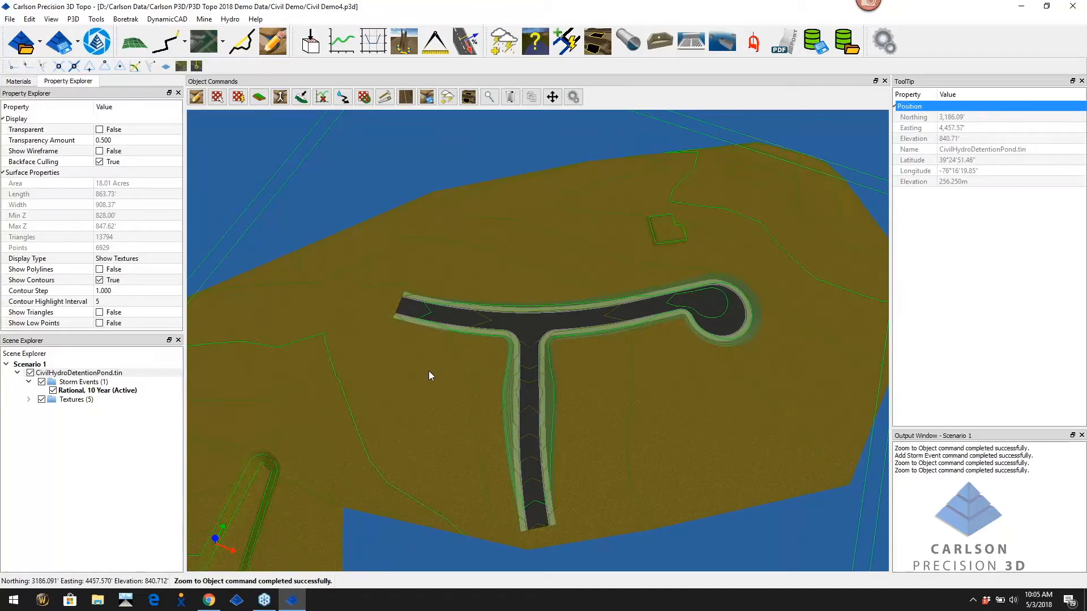
# Expand Textures (5) in Scene Explorer and display Suburban (3)'s Texture Properties
pyautogui.click(29, 400)
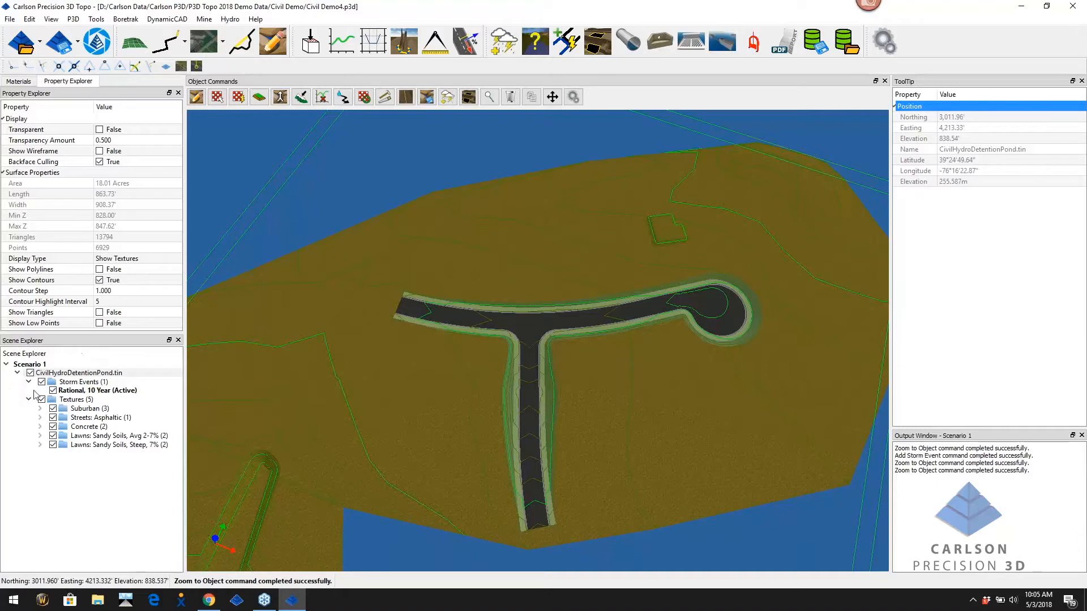
pyautogui.click(28, 400)
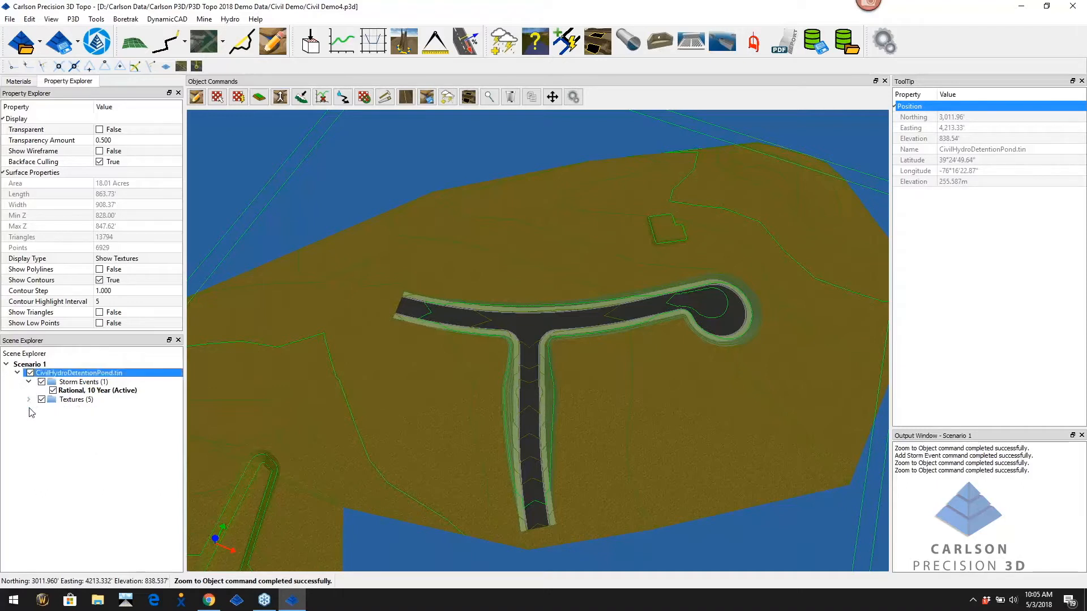
pyautogui.click(28, 400)
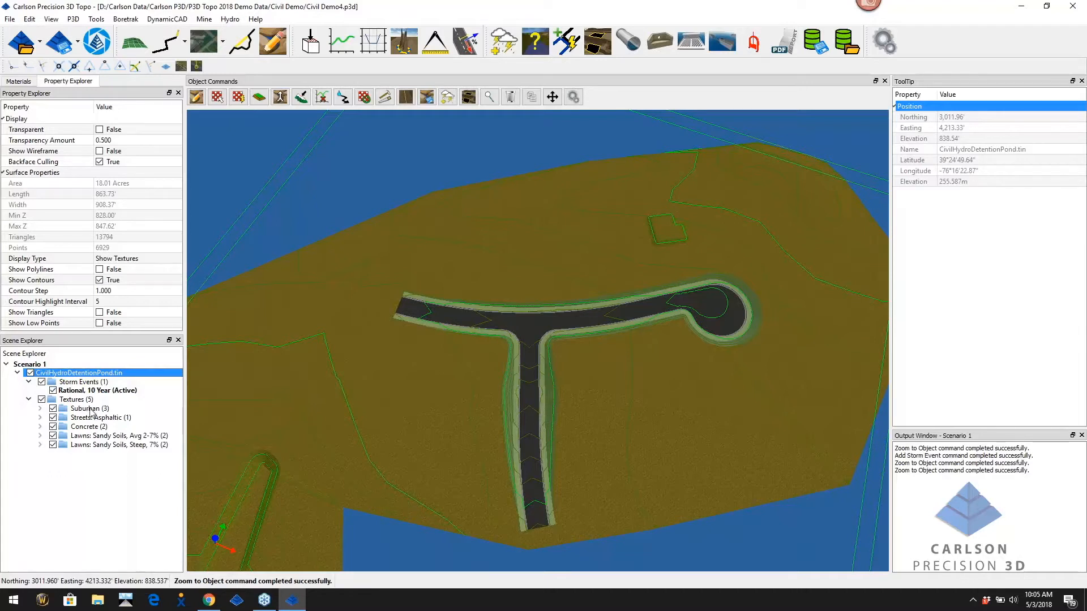
pyautogui.click(86, 411)
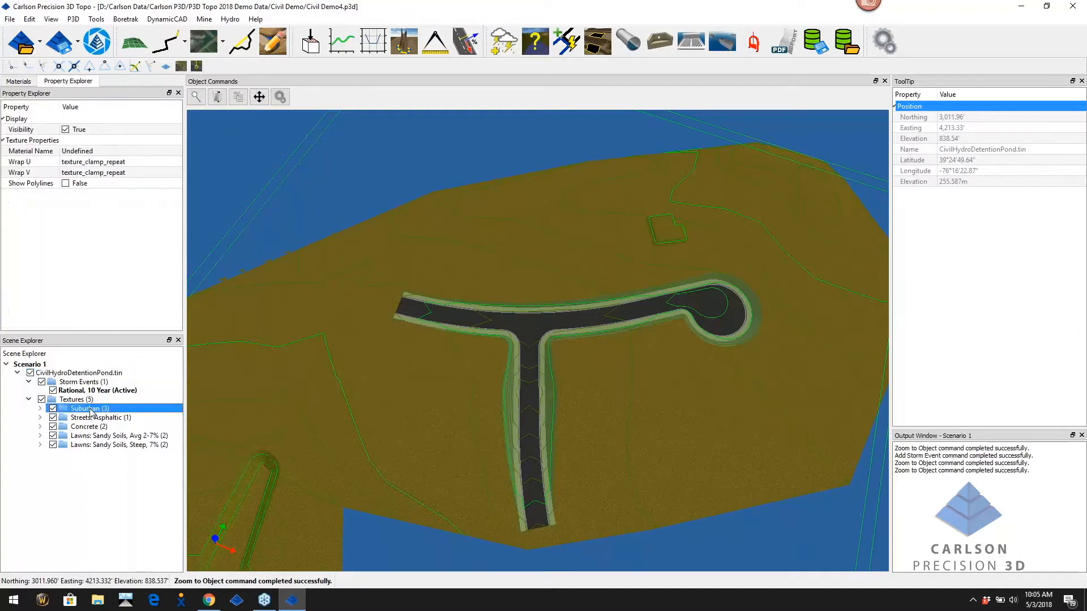
# Set the Suburban group's Material Name to KYTC Rational Suburban
pyautogui.click(108, 151)
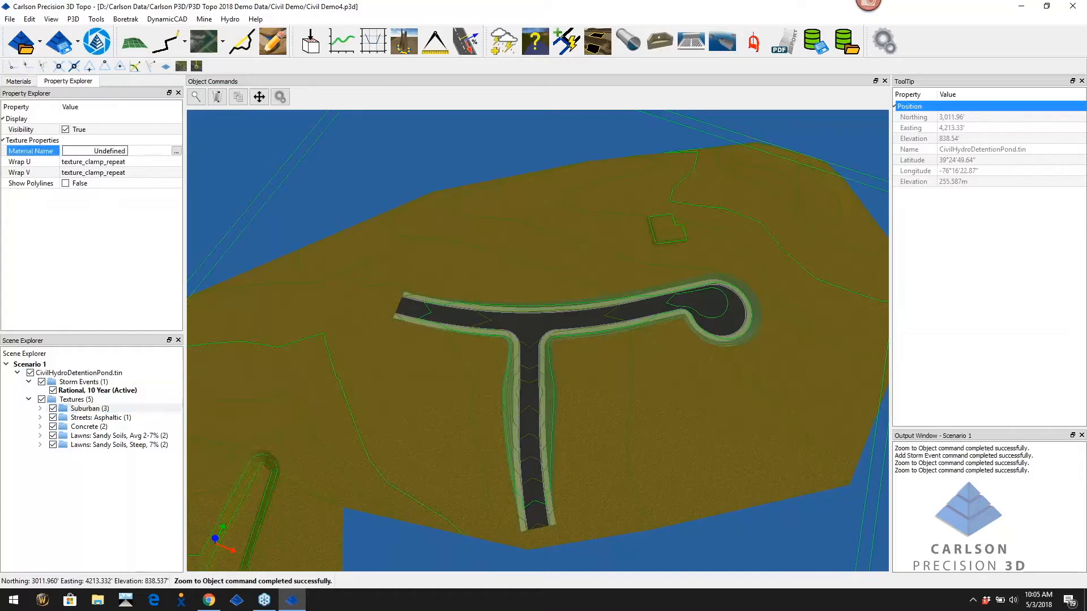
pyautogui.click(177, 152)
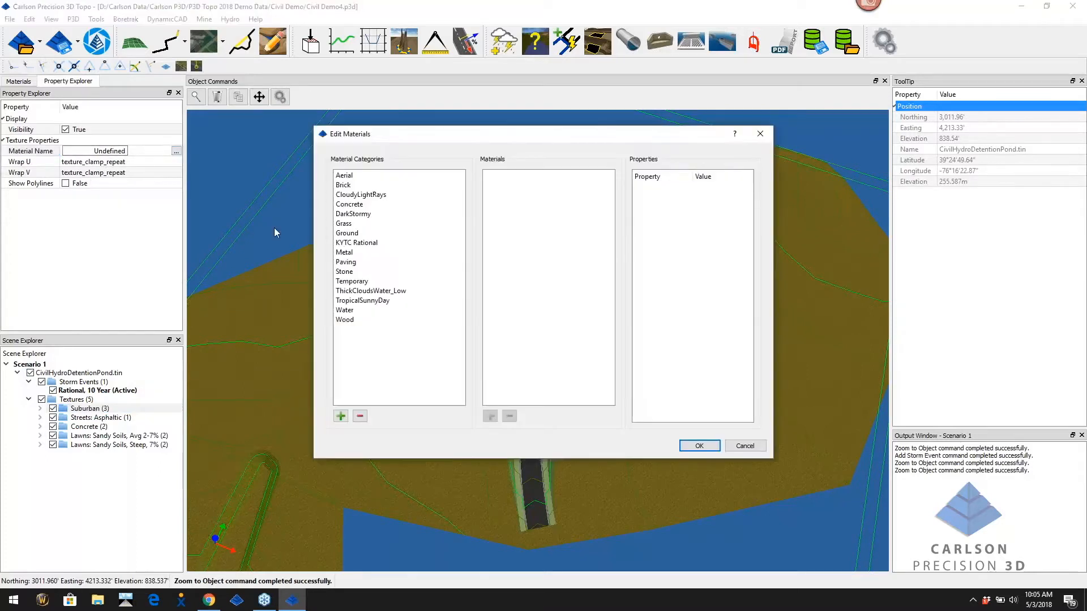
pyautogui.click(373, 248)
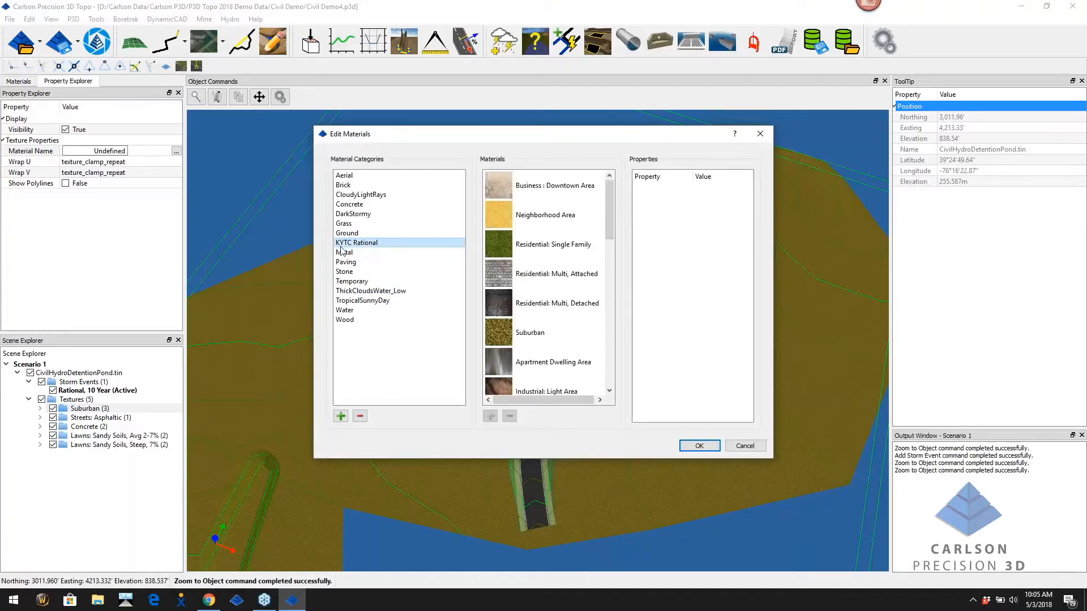
pyautogui.click(500, 336)
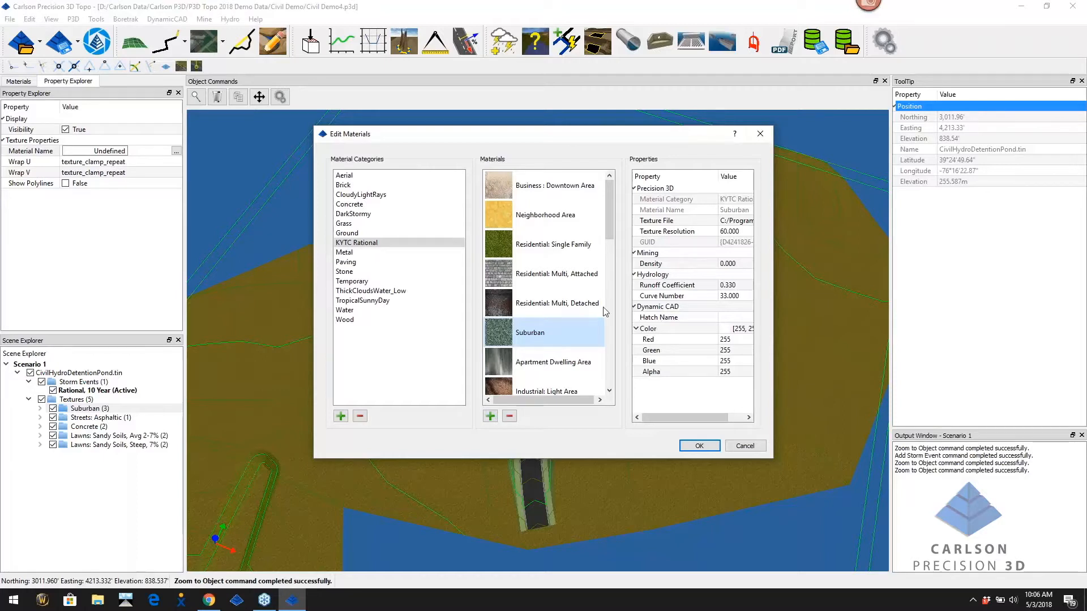
pyautogui.click(700, 446)
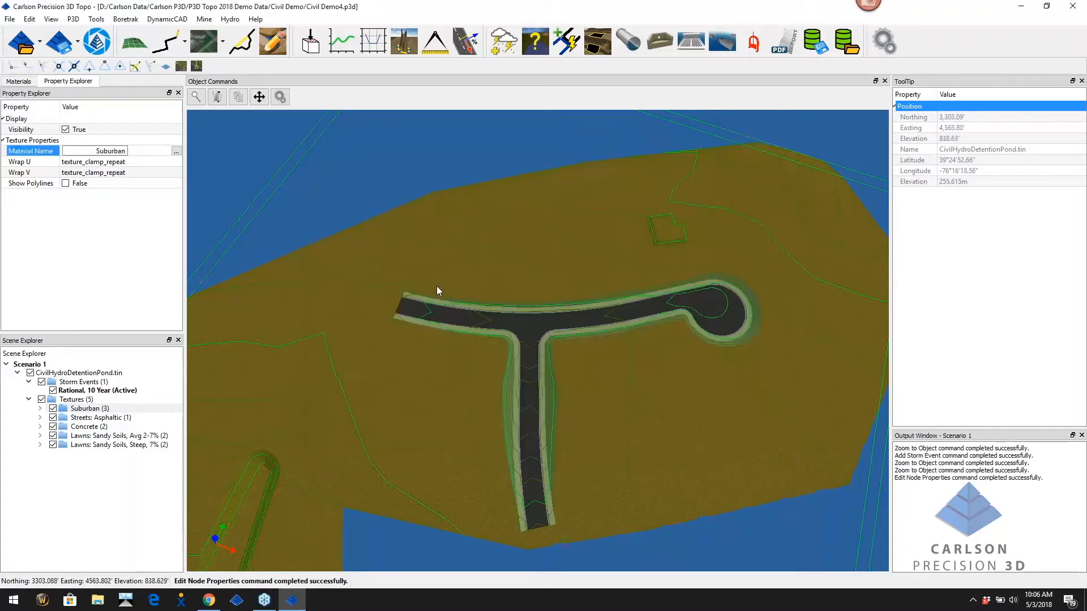
pyautogui.click(96, 419)
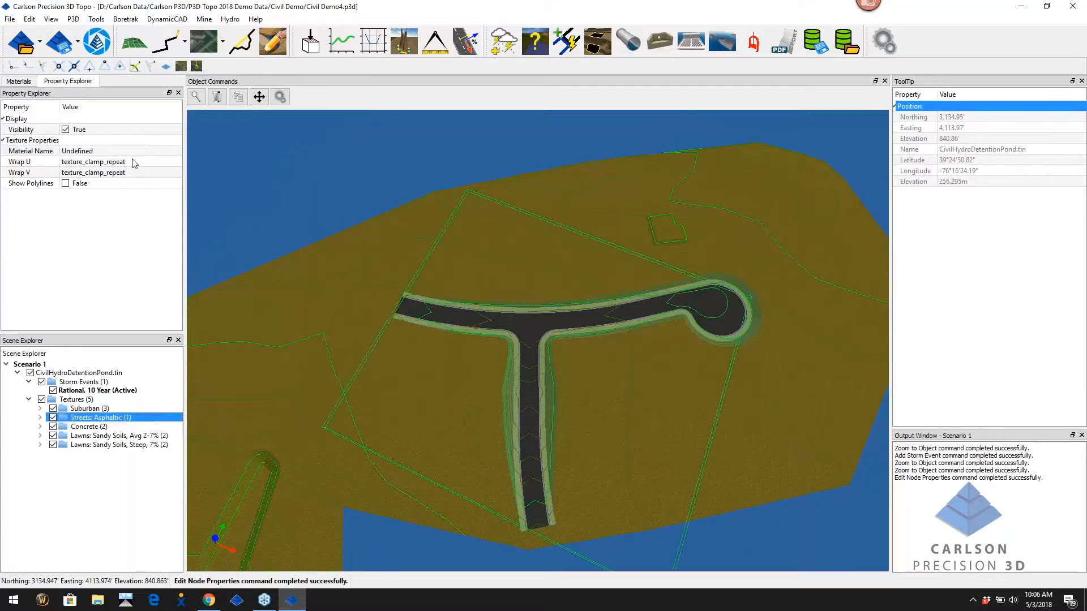
# Set the Streets: Asphaltic group's material to KYTC Rational Streets: Asphaltic
pyautogui.click(160, 152)
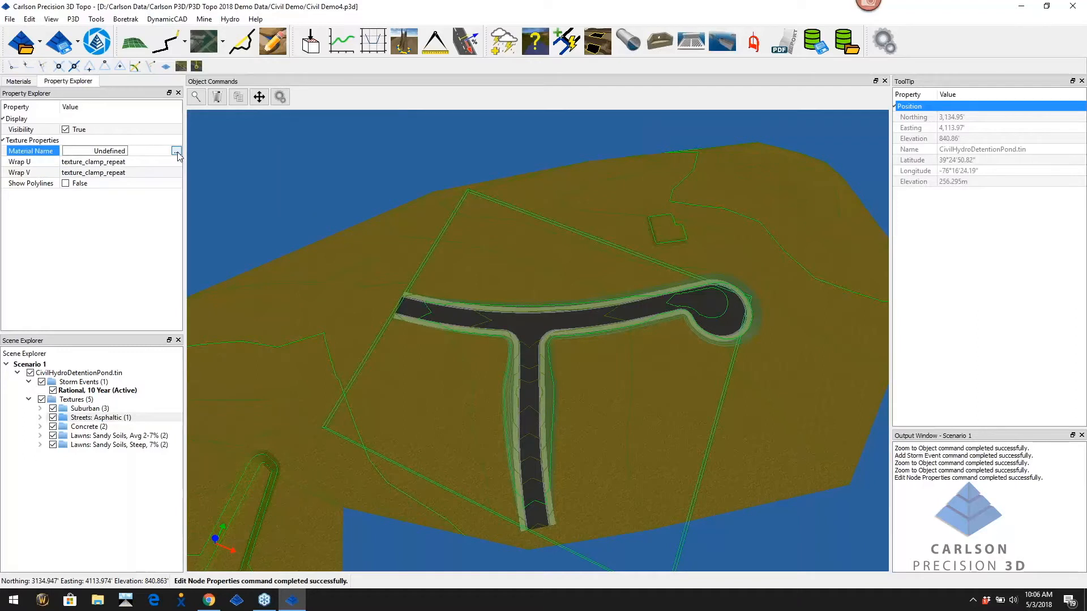
pyautogui.click(176, 151)
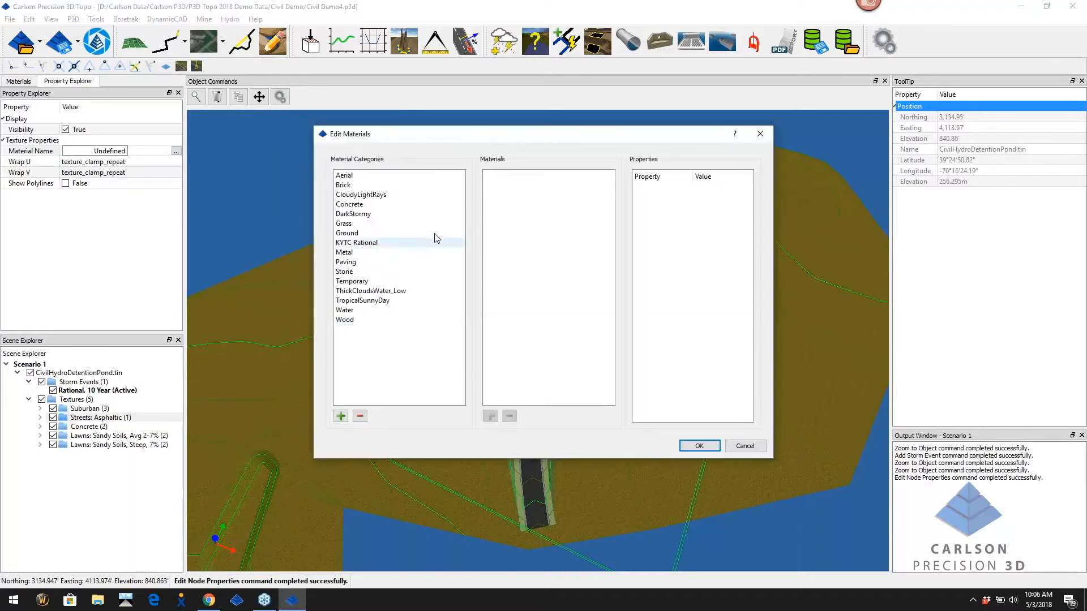
pyautogui.click(362, 243)
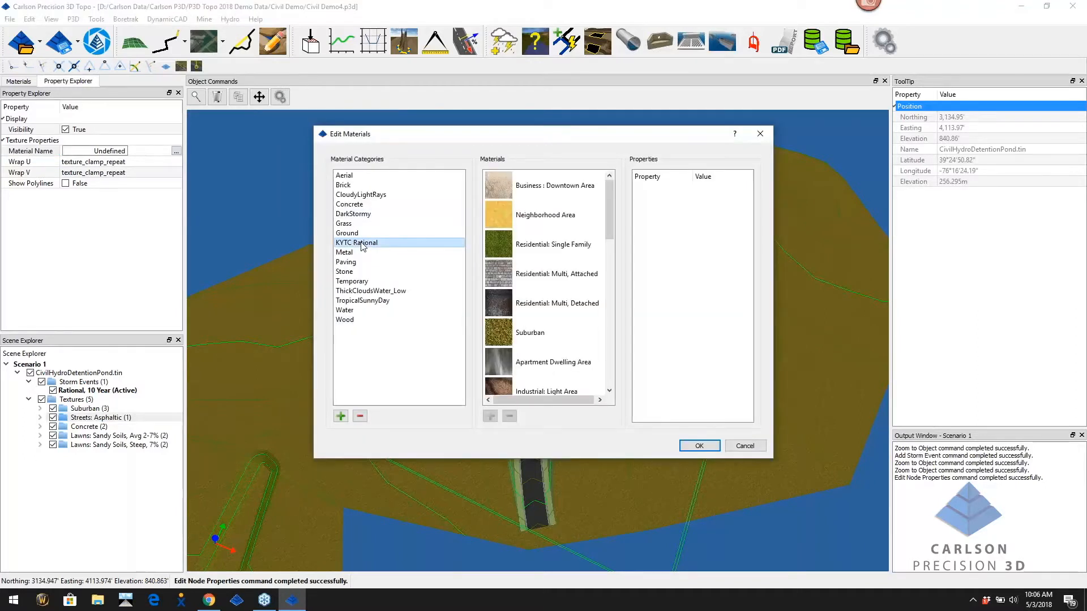
pyautogui.scroll(-4, 543, 317)
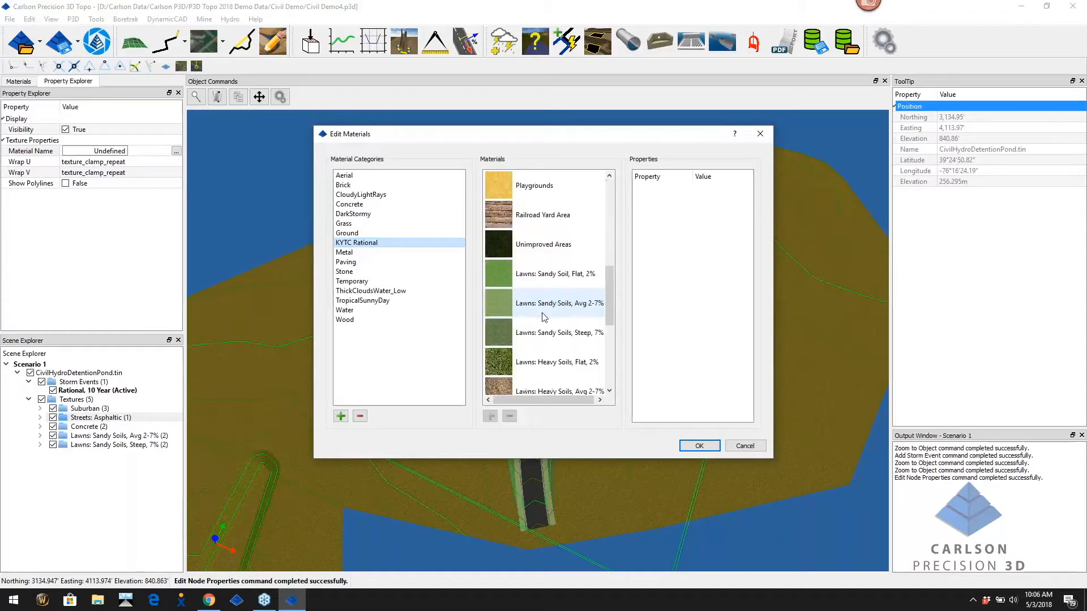
pyautogui.scroll(-2, 499, 248)
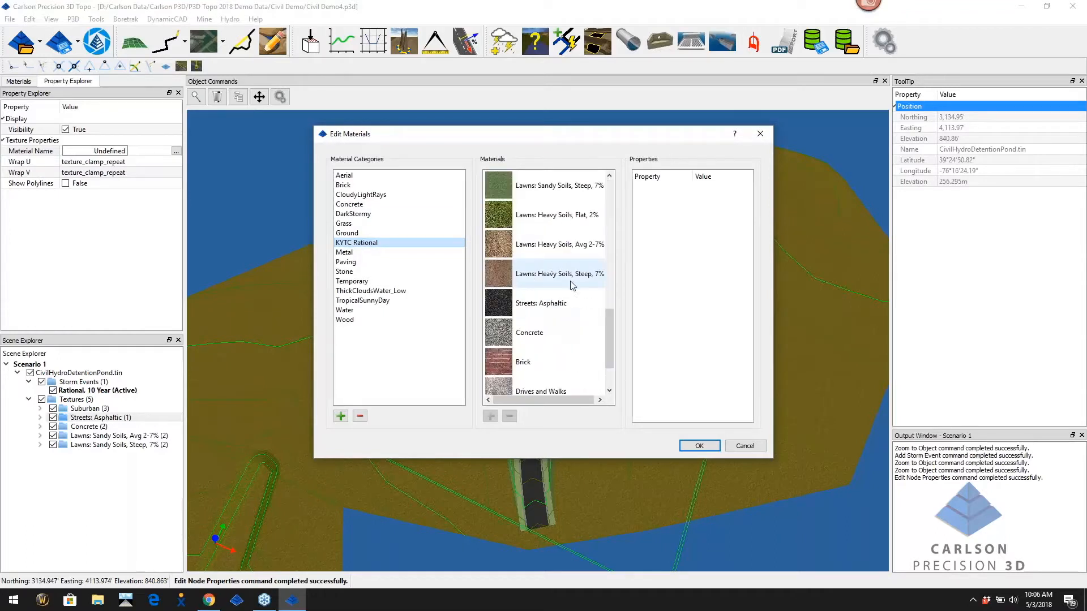
pyautogui.click(498, 308)
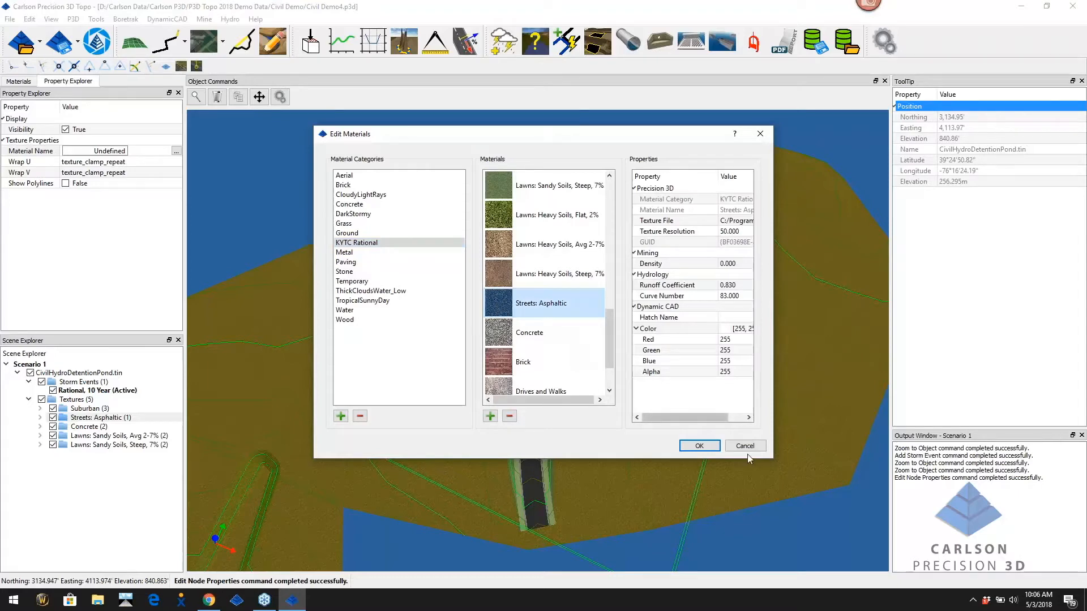
pyautogui.click(699, 446)
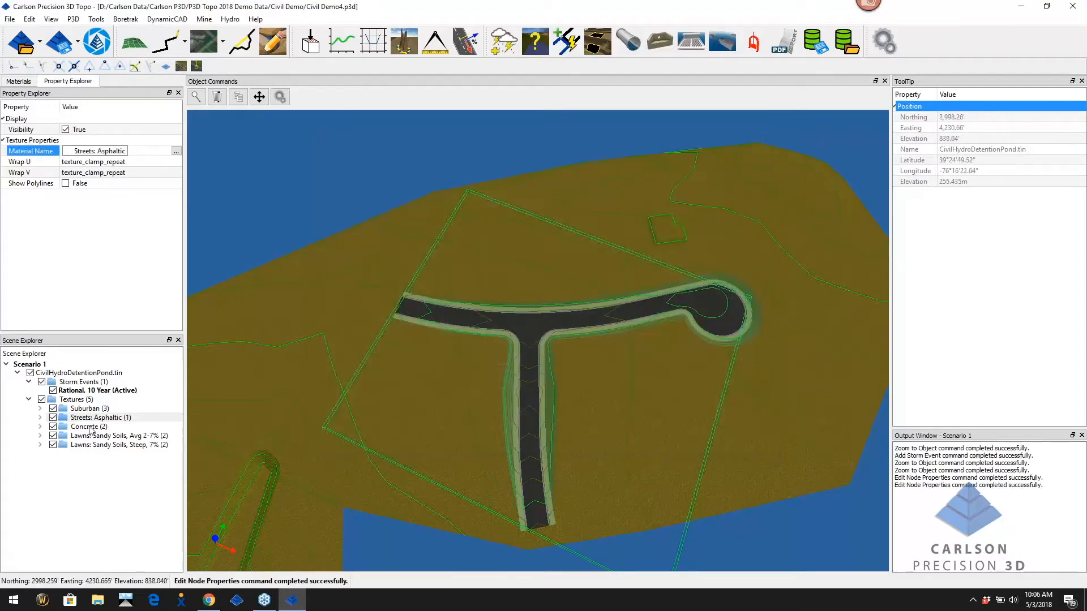
pyautogui.click(91, 427)
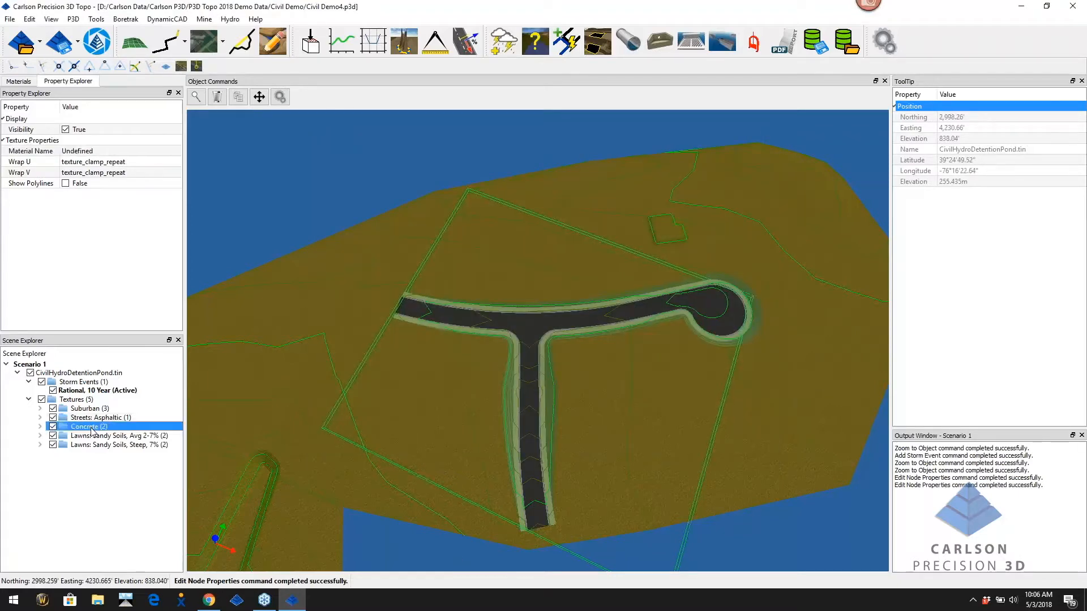
# Set Show Polylines to True for the Concrete group and zoom in on the intersection
pyautogui.click(66, 183)
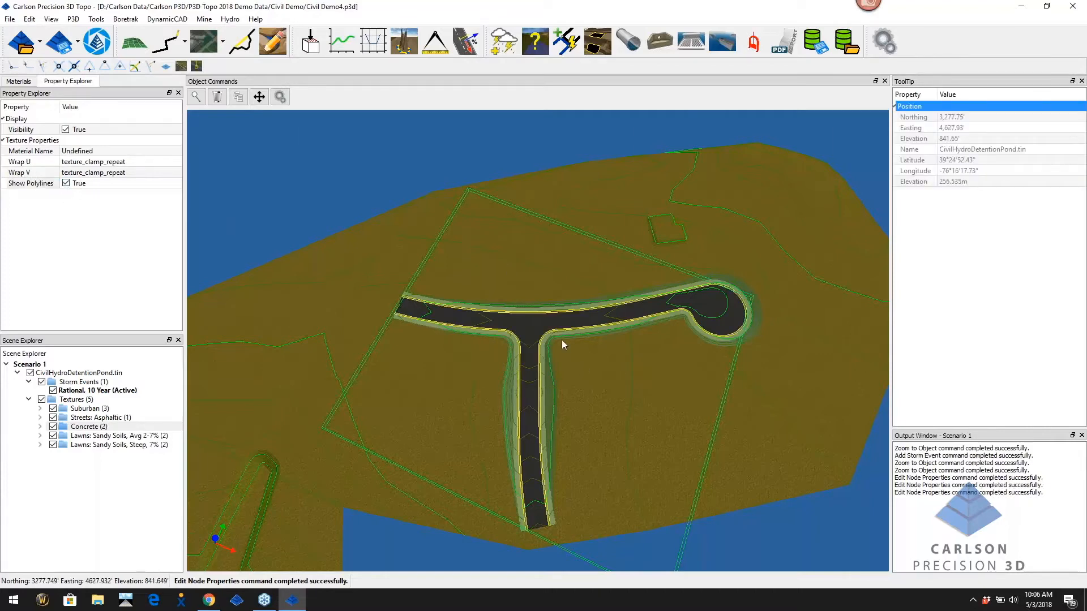
pyautogui.scroll(5, 561, 338)
pyautogui.scroll(4, 543, 332)
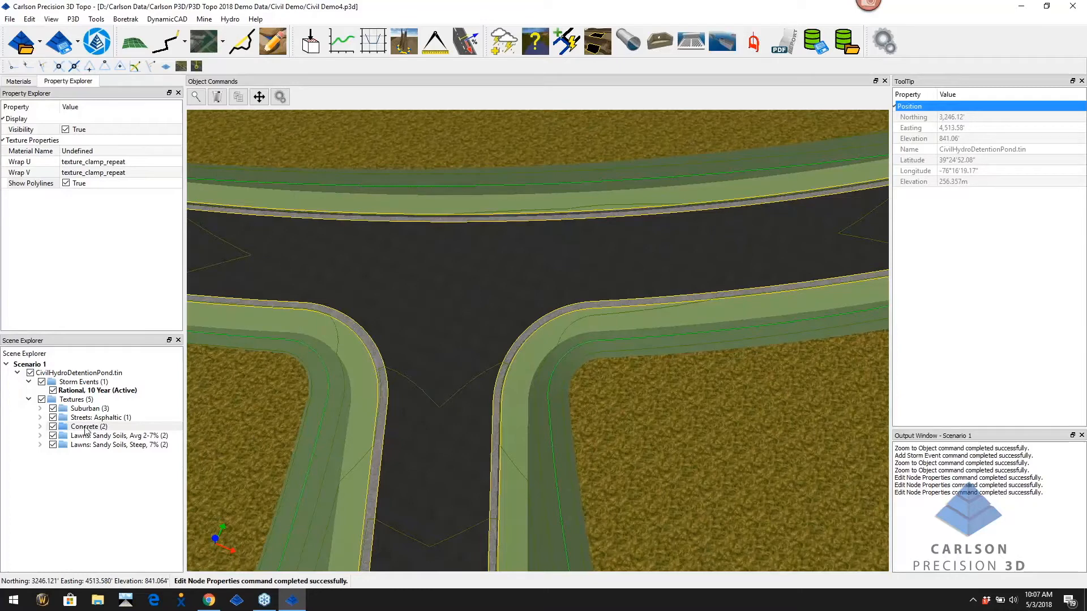
# Give the Concrete texture group the KYTC Rational Concrete material
pyautogui.click(125, 151)
pyautogui.click(176, 151)
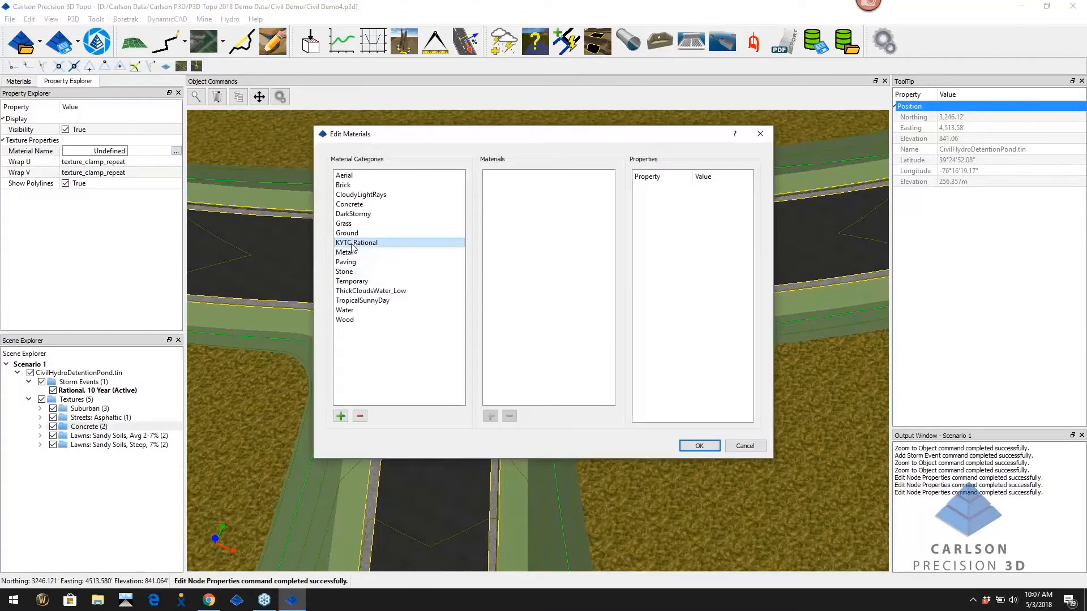
pyautogui.click(352, 244)
pyautogui.scroll(-3, 591, 330)
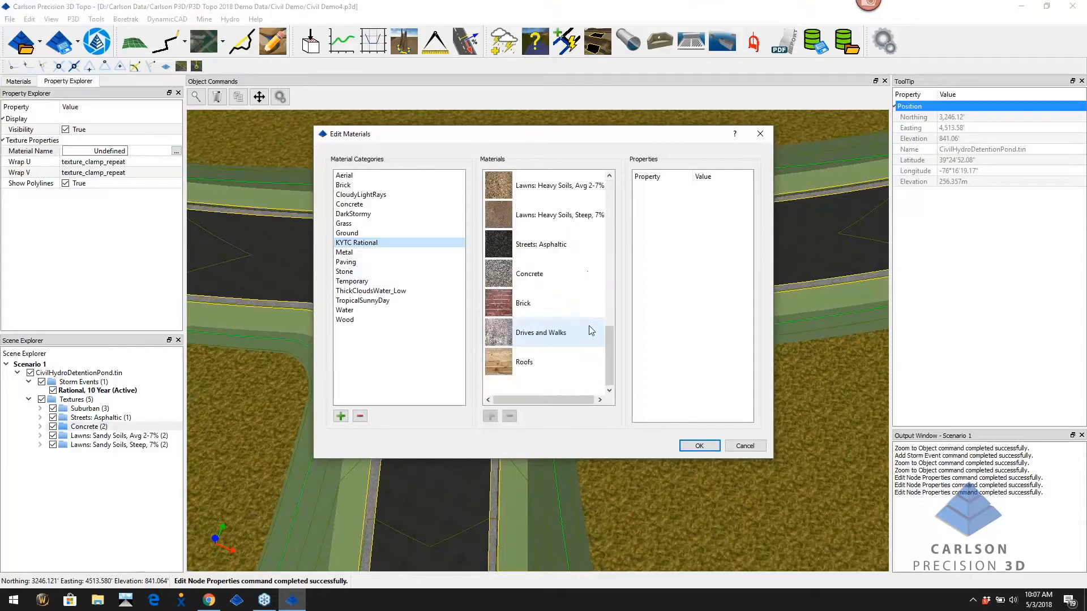
pyautogui.click(529, 275)
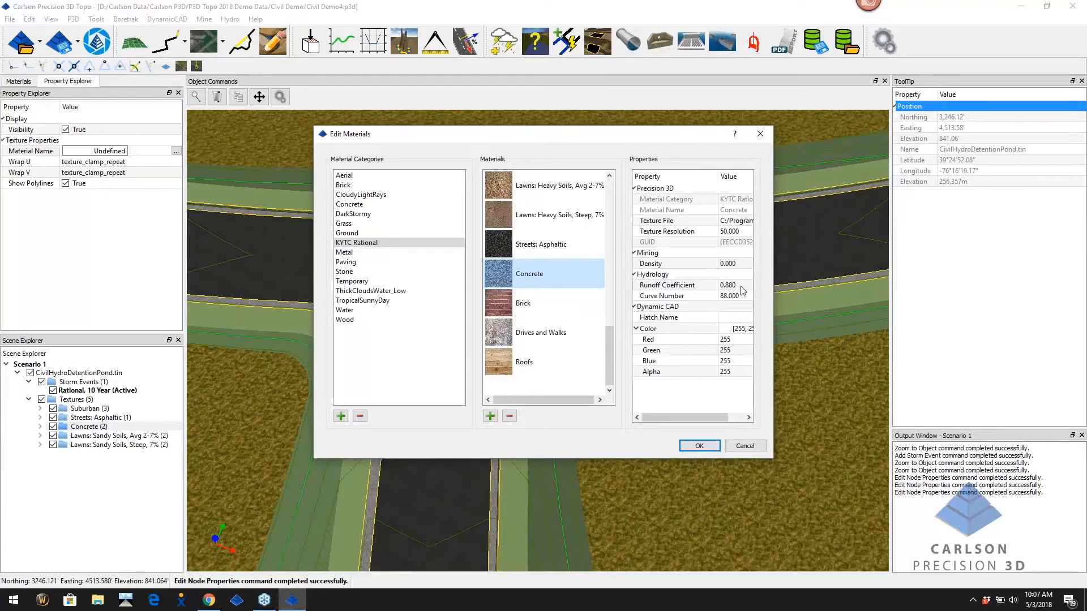
pyautogui.click(702, 447)
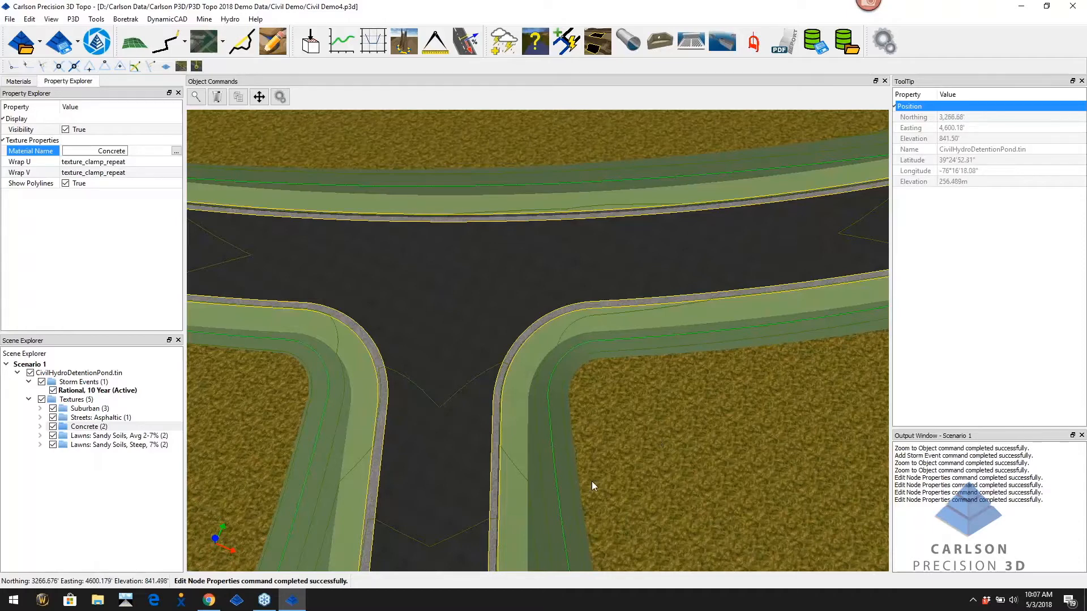
pyautogui.scroll(-2, 589, 482)
pyautogui.scroll(-3, 588, 485)
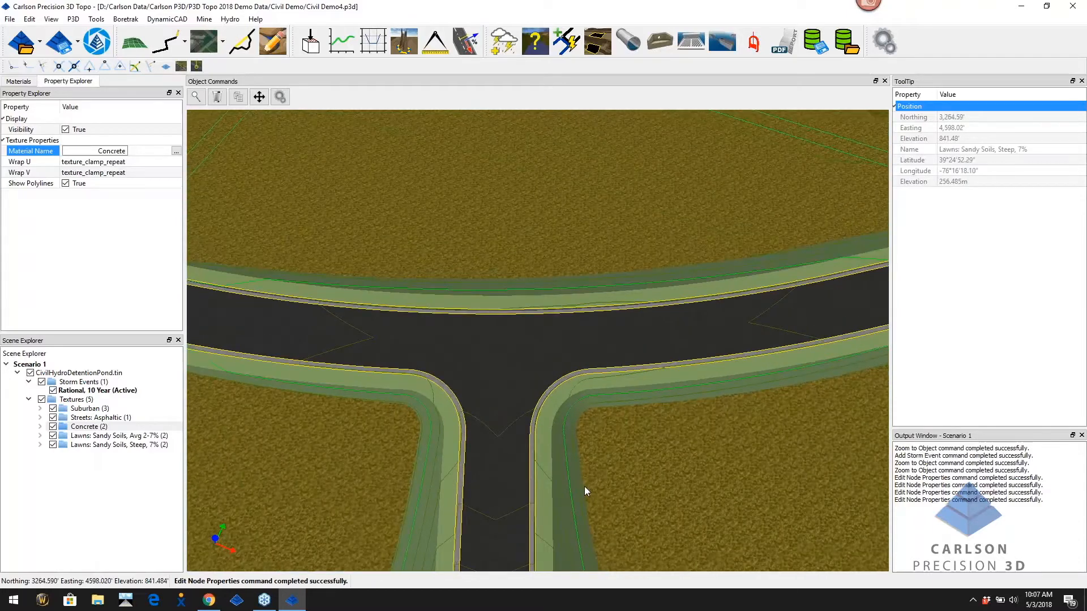
# Apply the KYTC Rational Lawns: Sandy Soils, Avg 2-7% material to its lawn group
pyautogui.click(90, 435)
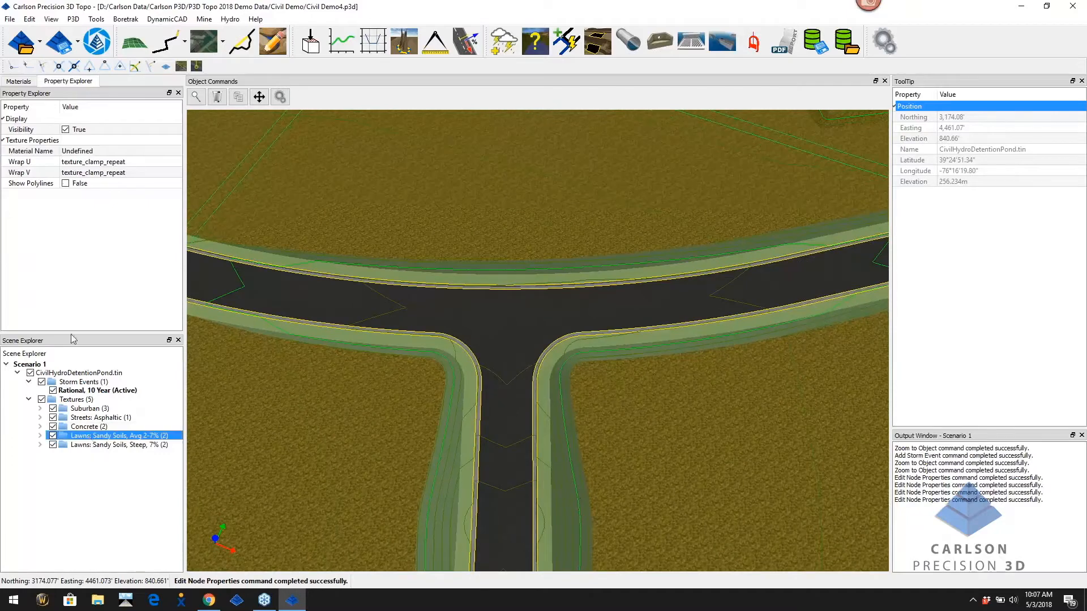
pyautogui.click(112, 150)
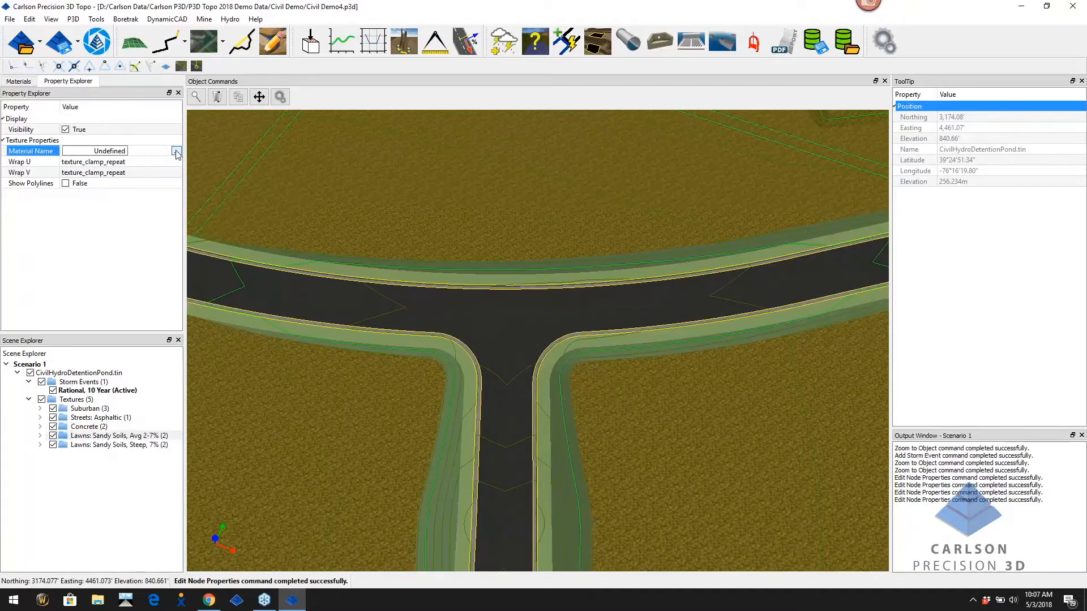
pyautogui.click(175, 152)
pyautogui.click(358, 244)
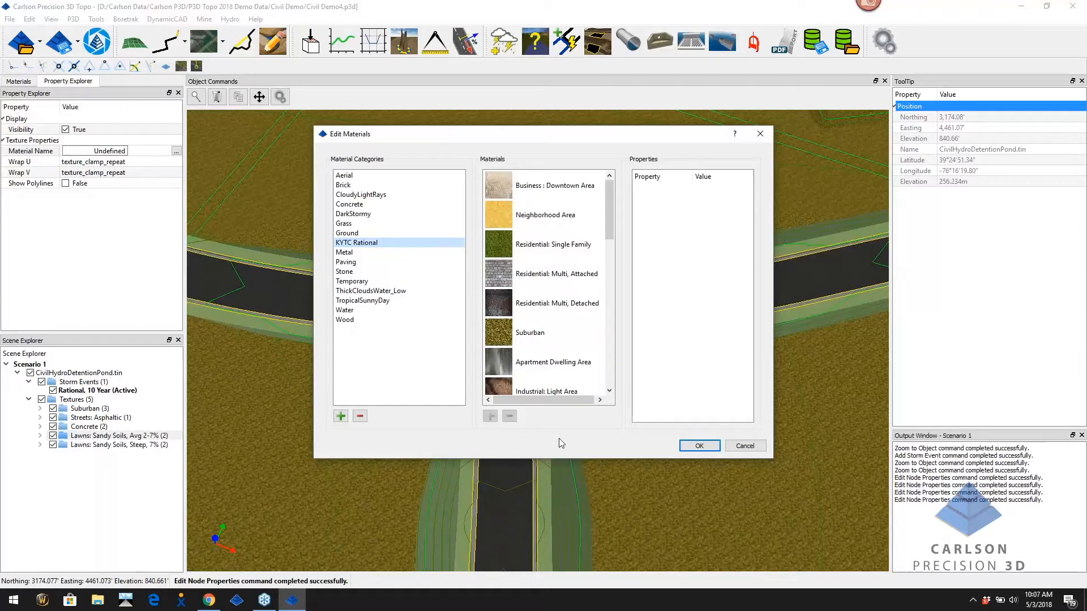
pyautogui.moveTo(610, 229); pyautogui.dragTo(612, 315)
pyautogui.click(513, 305)
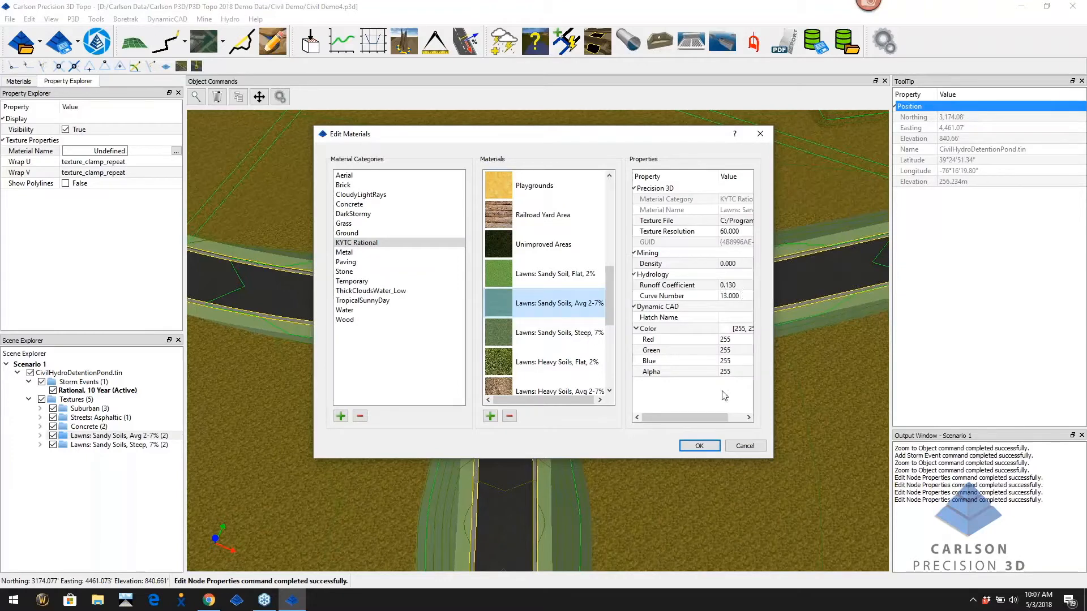
pyautogui.click(700, 447)
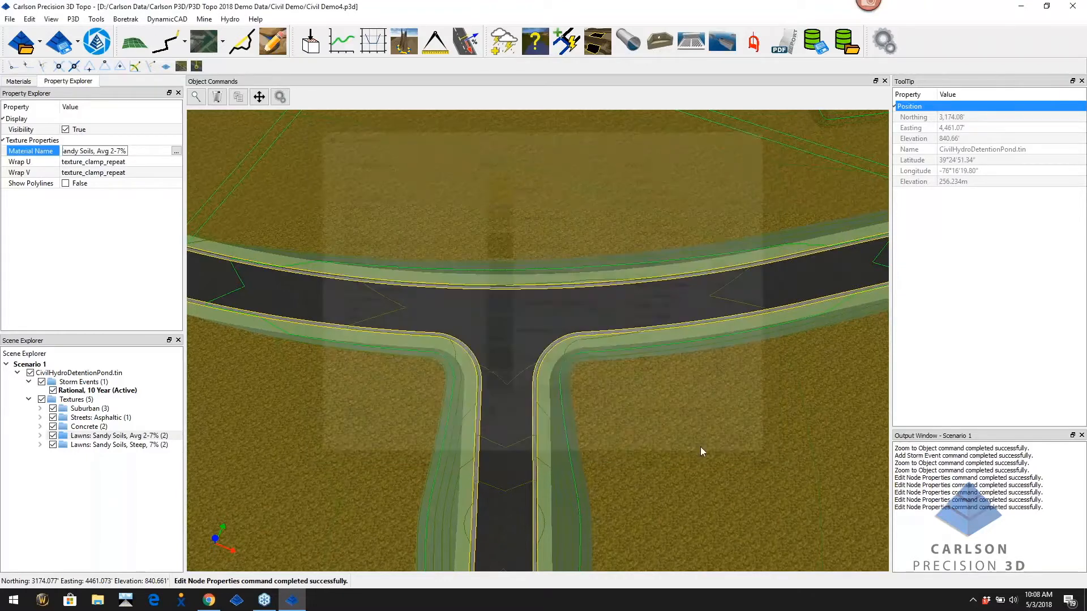
pyautogui.click(128, 445)
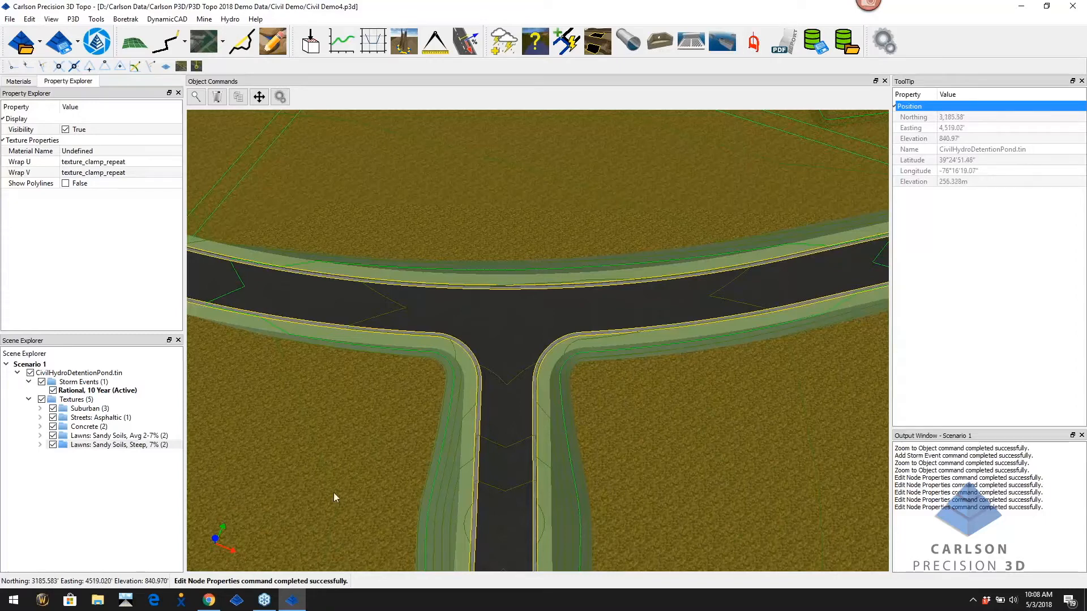
# Apply KYTC Rational Lawns: Sandy Soils, Steep, 7% to the steep lawn group, then zoom out
pyautogui.click(101, 445)
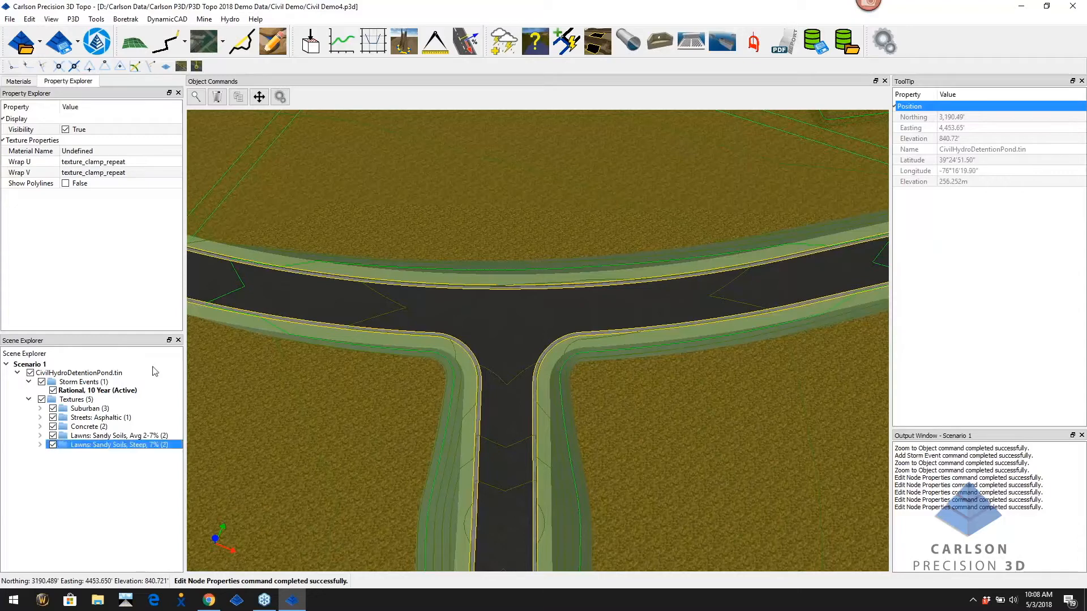
pyautogui.click(165, 151)
pyautogui.click(177, 151)
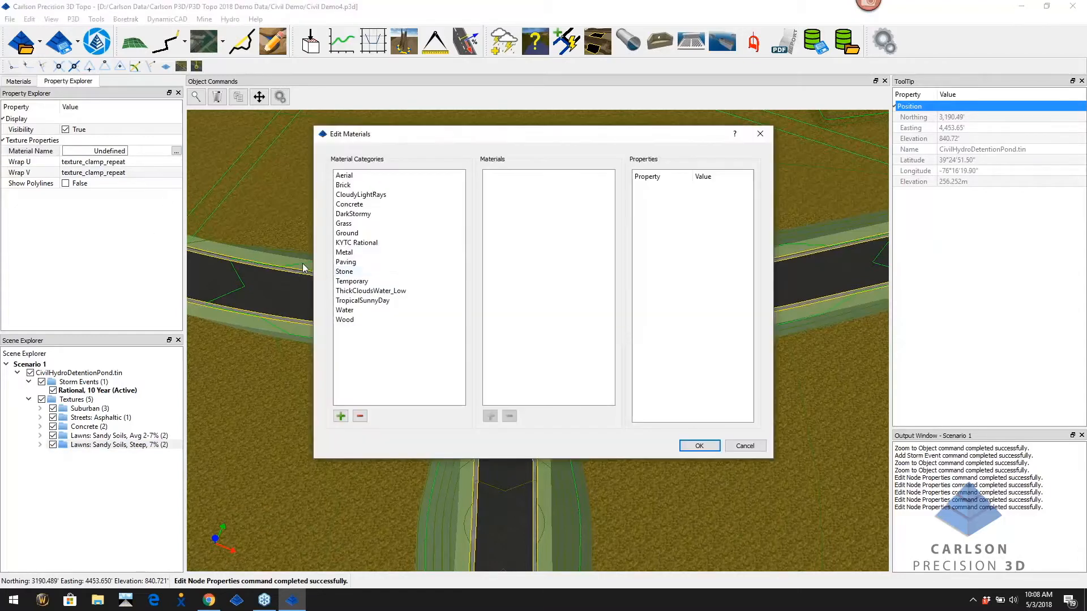
pyautogui.click(357, 243)
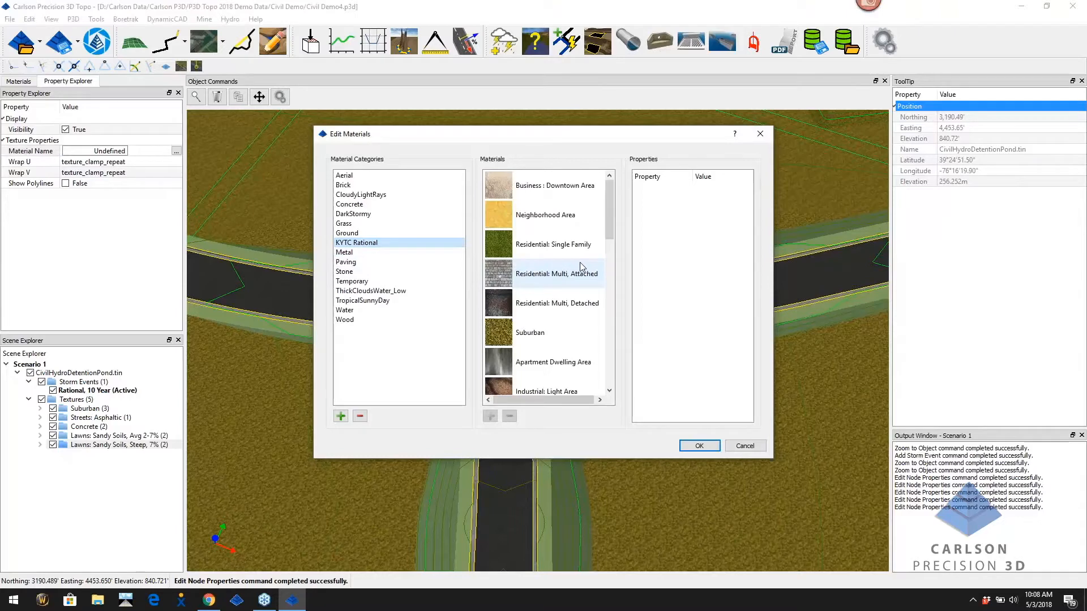
pyautogui.moveTo(610, 236); pyautogui.dragTo(615, 324)
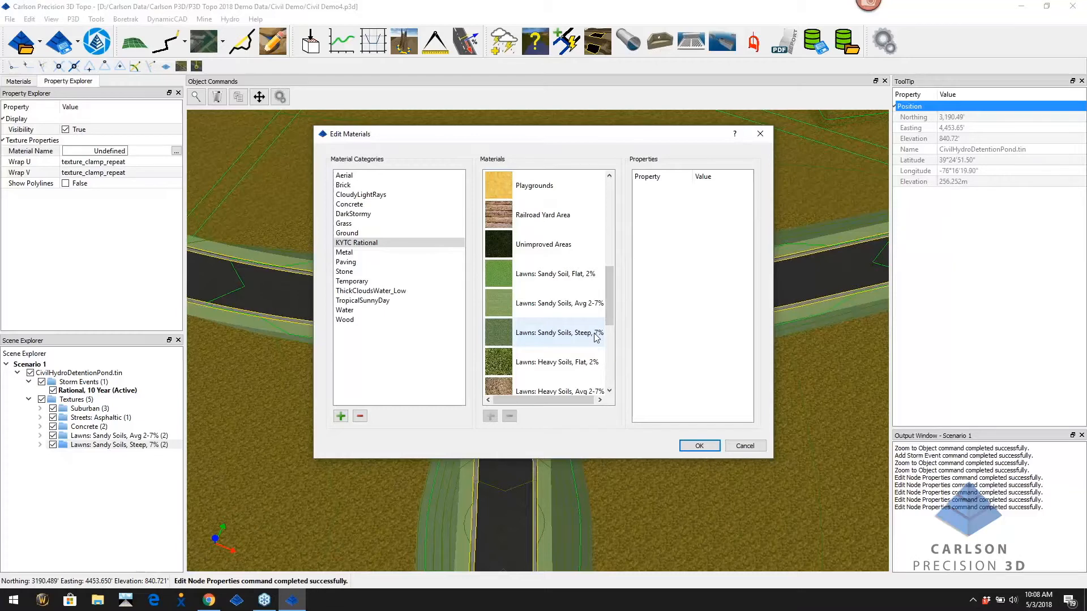
pyautogui.click(597, 338)
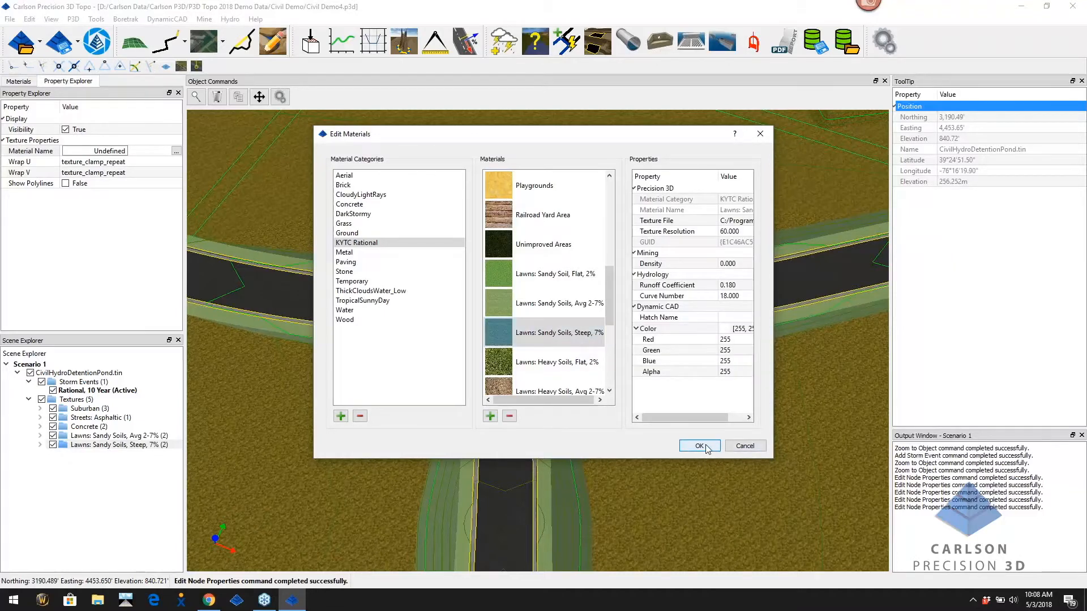
pyautogui.click(699, 446)
pyautogui.scroll(-3, 664, 446)
pyautogui.moveTo(657, 441); pyautogui.dragTo(655, 460, button='middle')
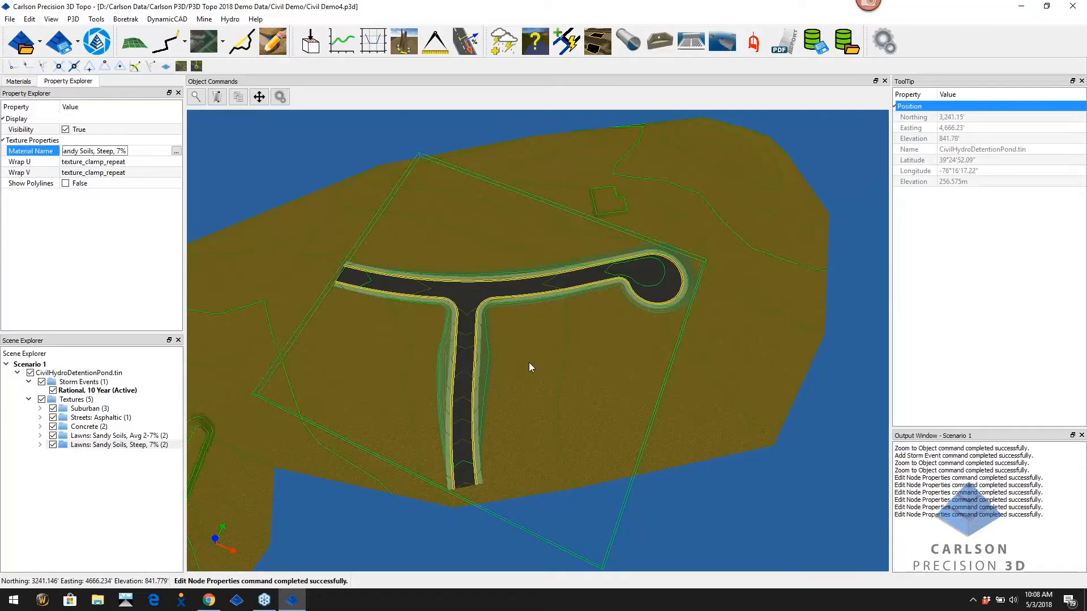
# Collapse Textures (5) and show the list from Load P3D File to Import DXF File
pyautogui.scroll(-3, 528, 367)
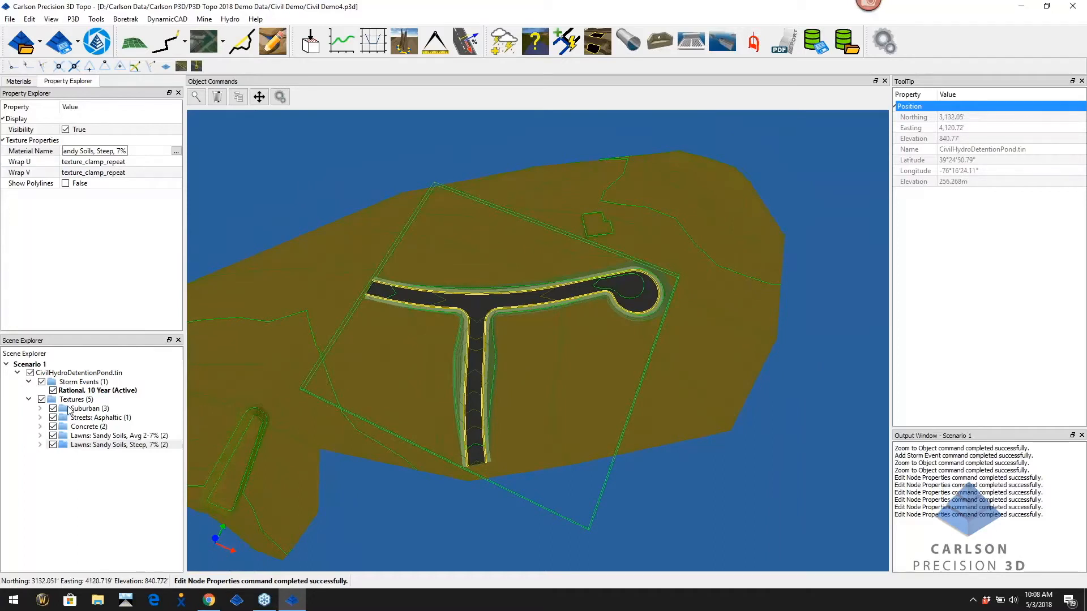
pyautogui.click(29, 400)
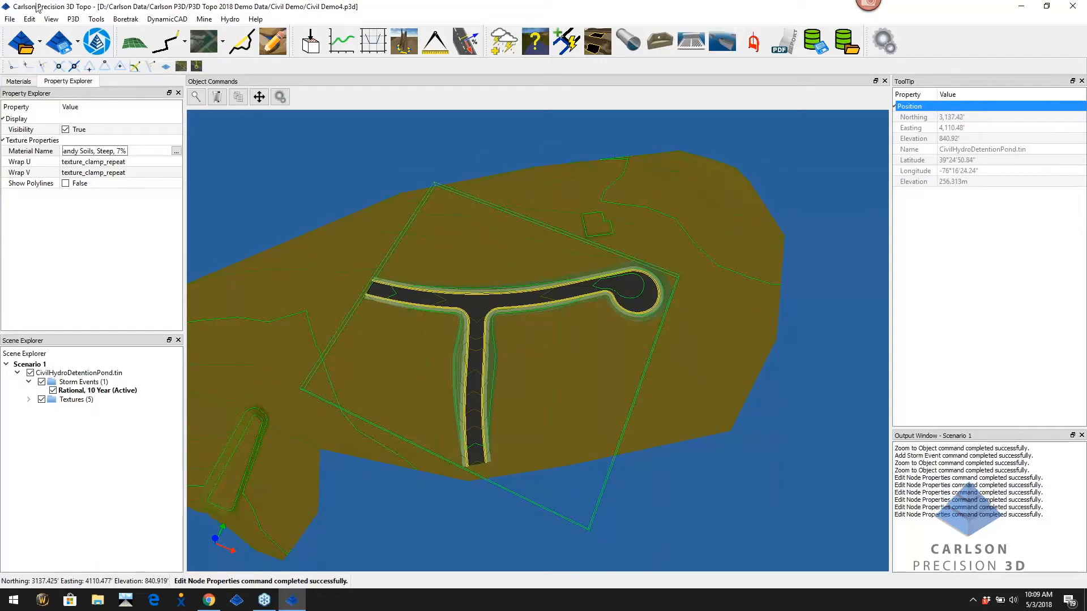
pyautogui.click(39, 42)
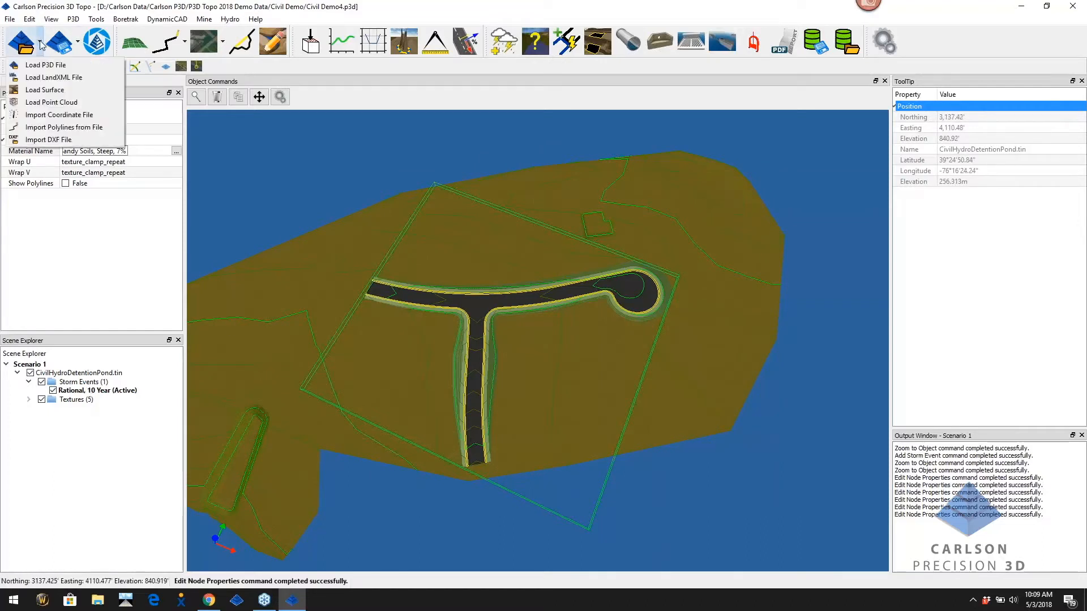
# Import the Civil Demo Lines.pln polylines in US Survey Feet: lot lines, driveways, buildings and roads
pyautogui.click(95, 127)
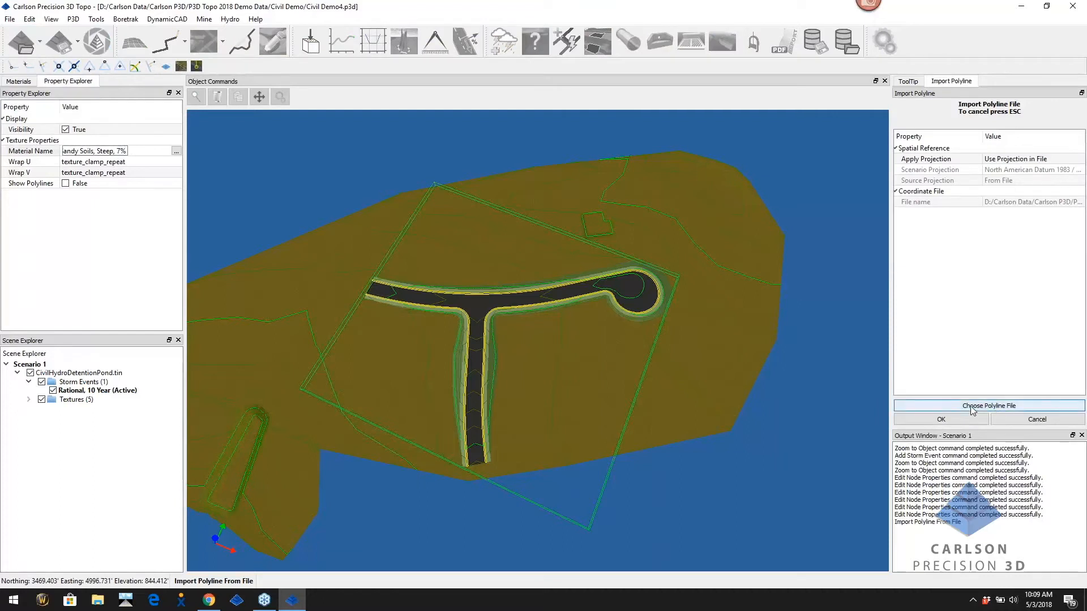
pyautogui.click(1012, 407)
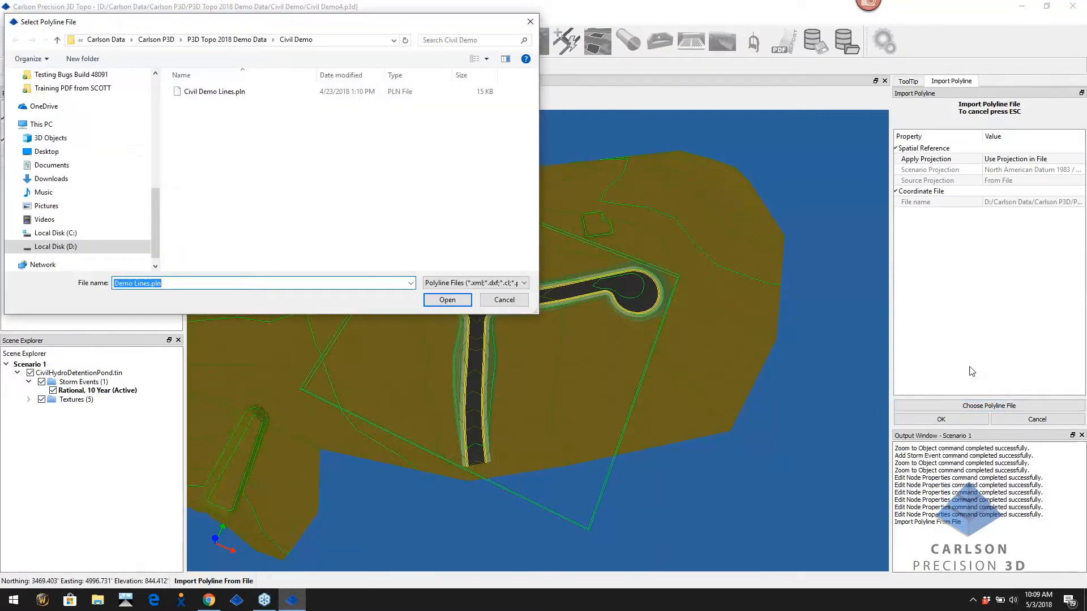
pyautogui.click(229, 96)
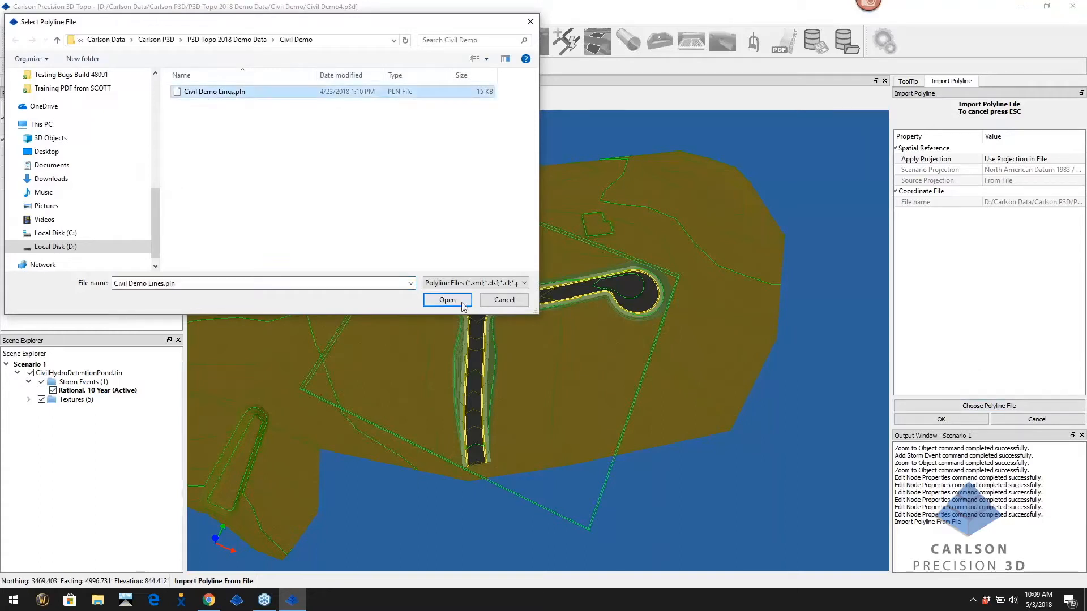
pyautogui.click(447, 299)
pyautogui.click(951, 420)
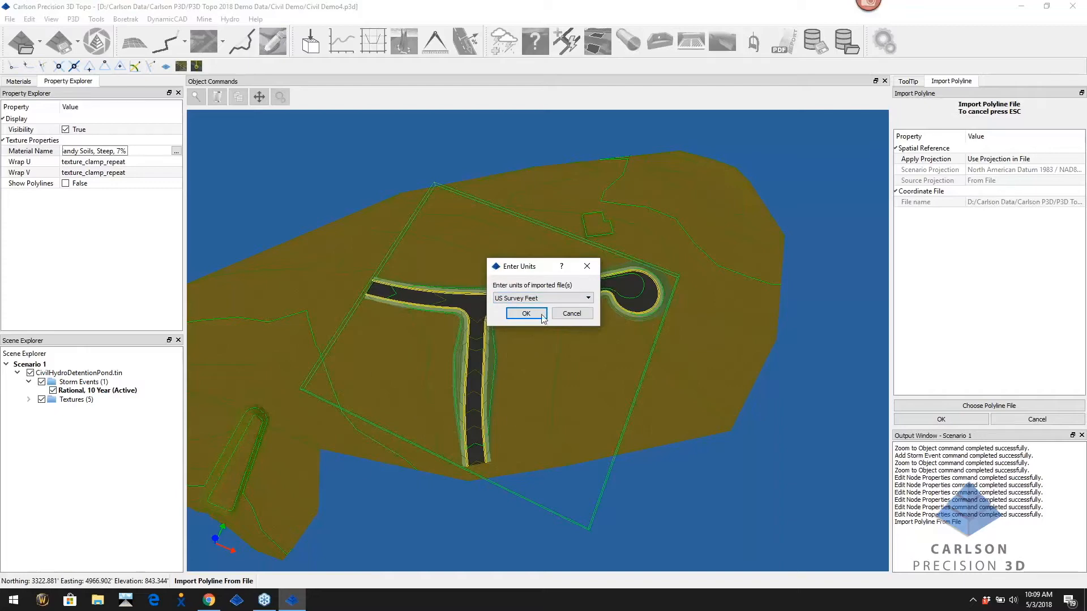
pyautogui.click(526, 315)
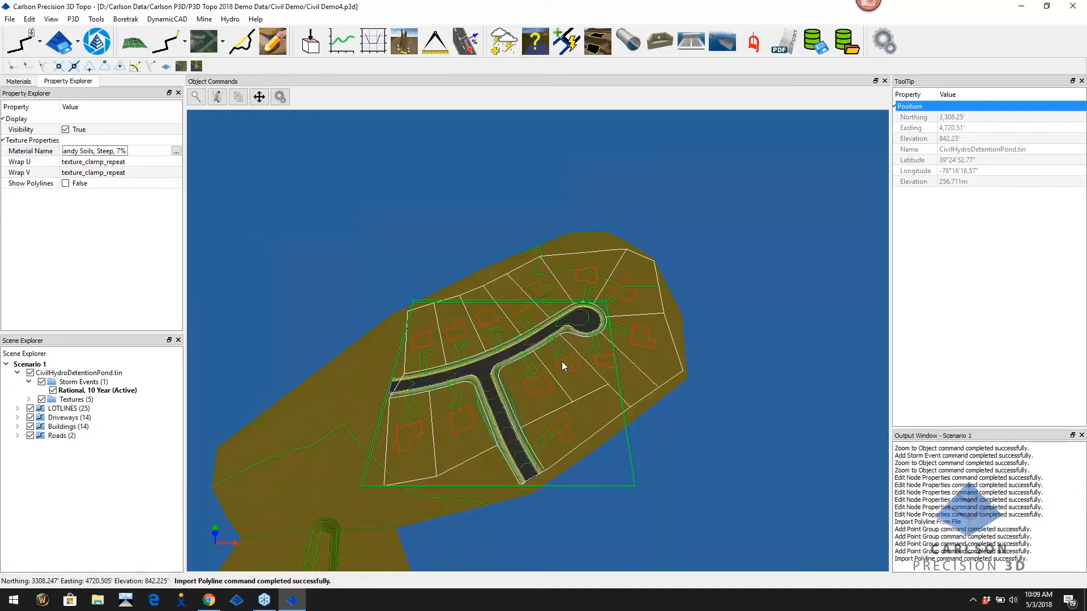
# Zoom in and tilt the view toward the road T junction lots, then select Buildings (14)
pyautogui.scroll(3, 471, 412)
pyautogui.moveTo(477, 411); pyautogui.dragTo(436, 341)
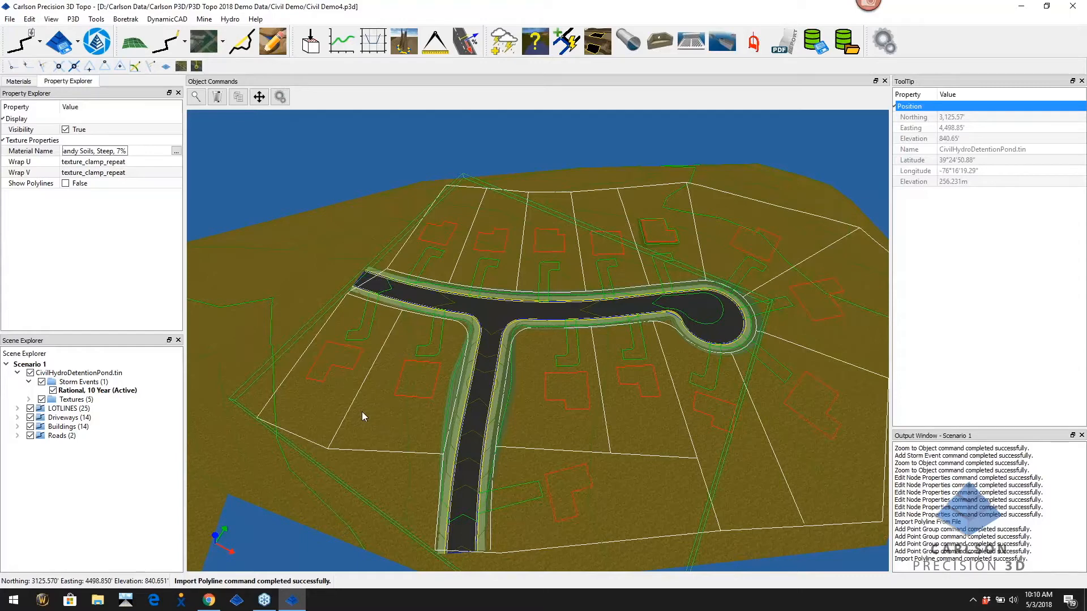
pyautogui.click(60, 428)
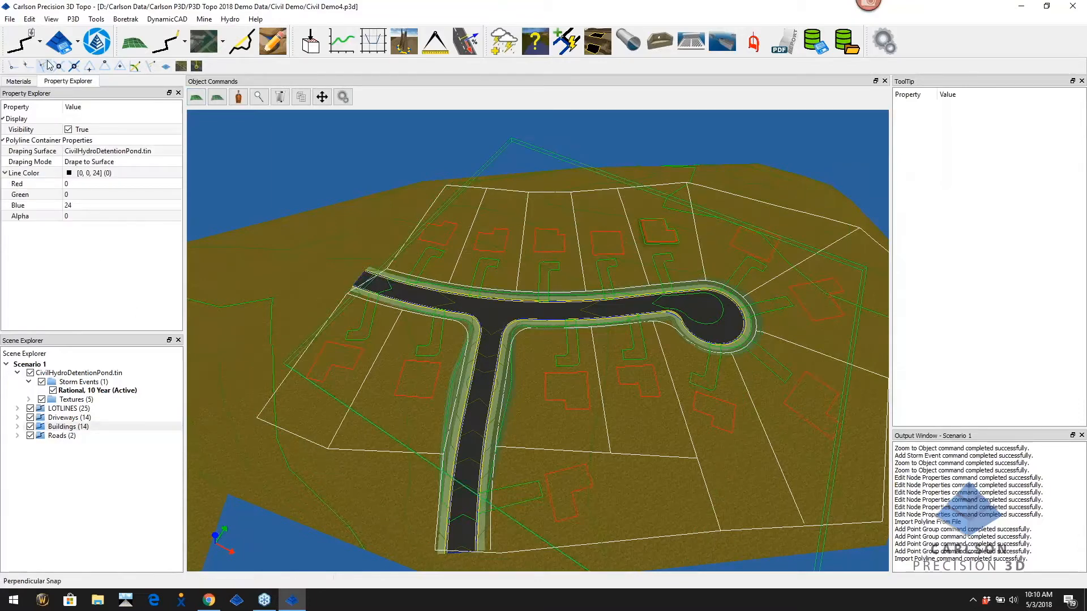
# From the KYTC Rational materials, apply the Roofs texture to seven building footprints
pyautogui.click(19, 81)
pyautogui.click(28, 179)
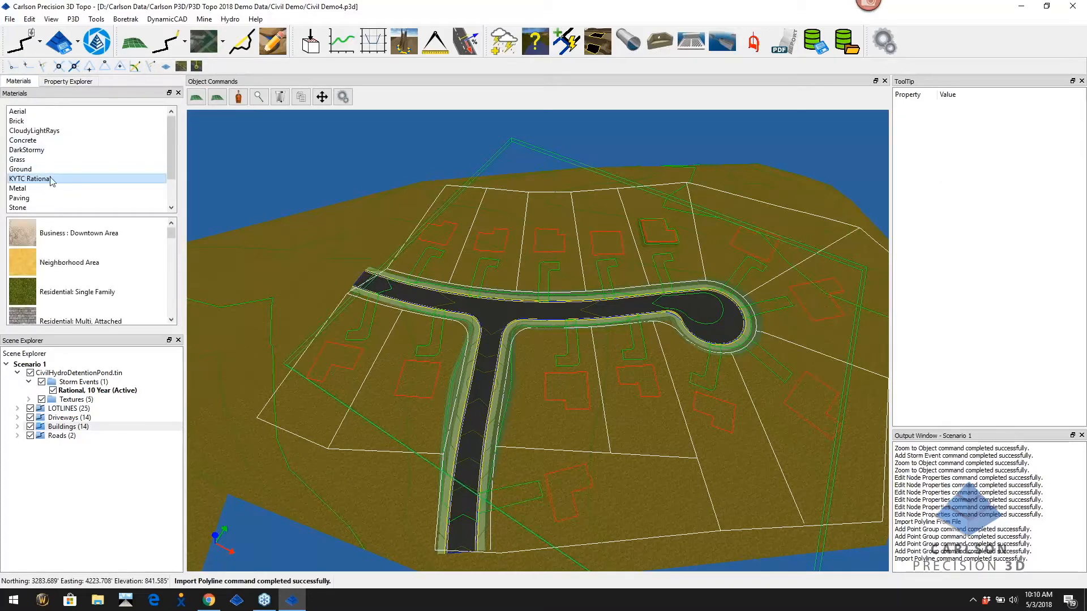
pyautogui.click(172, 234)
pyautogui.moveTo(171, 234); pyautogui.dragTo(172, 309)
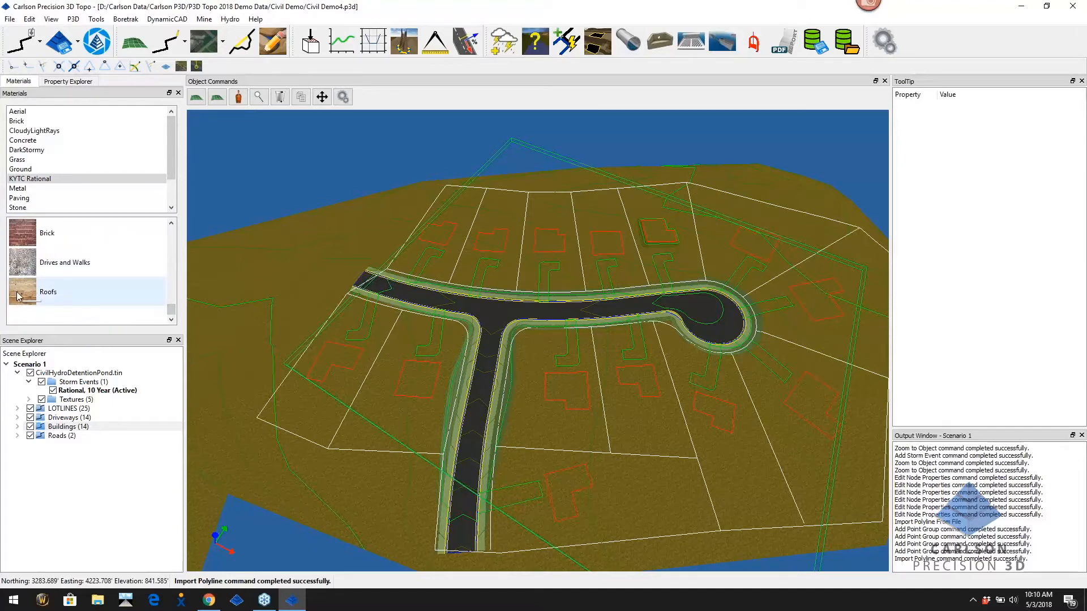
pyautogui.moveTo(17, 295); pyautogui.dragTo(333, 357)
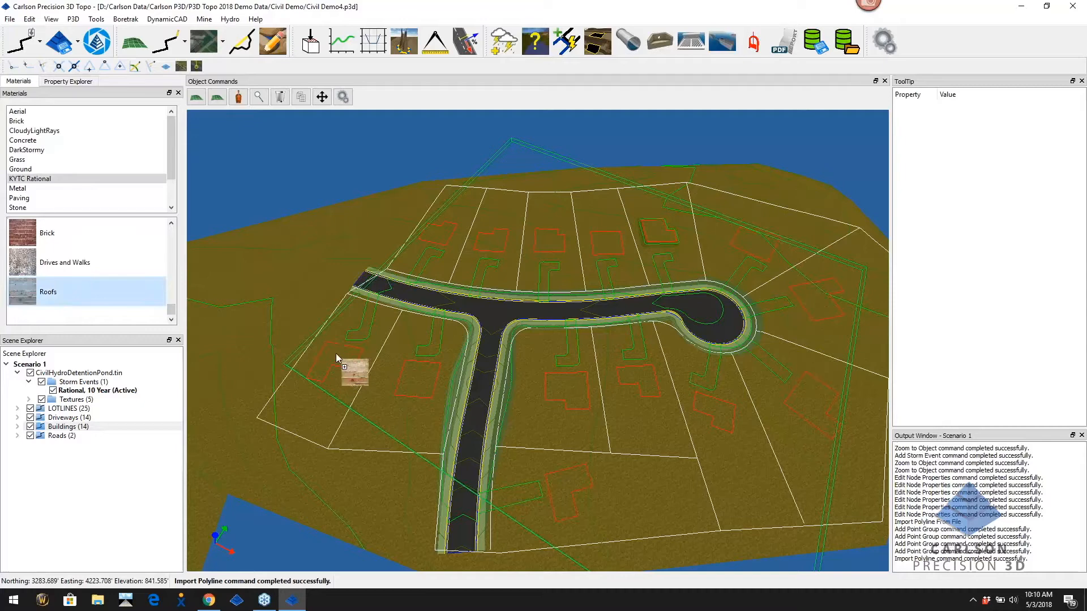
pyautogui.moveTo(335, 353); pyautogui.dragTo(335, 353)
pyautogui.moveTo(30, 286); pyautogui.dragTo(422, 377)
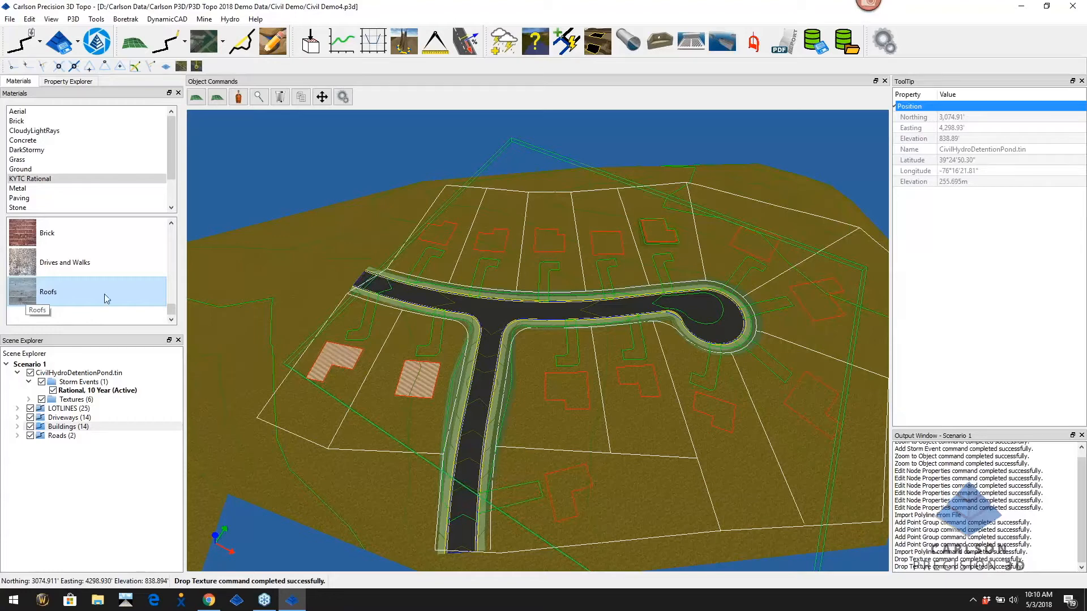
pyautogui.moveTo(19, 297); pyautogui.dragTo(553, 422)
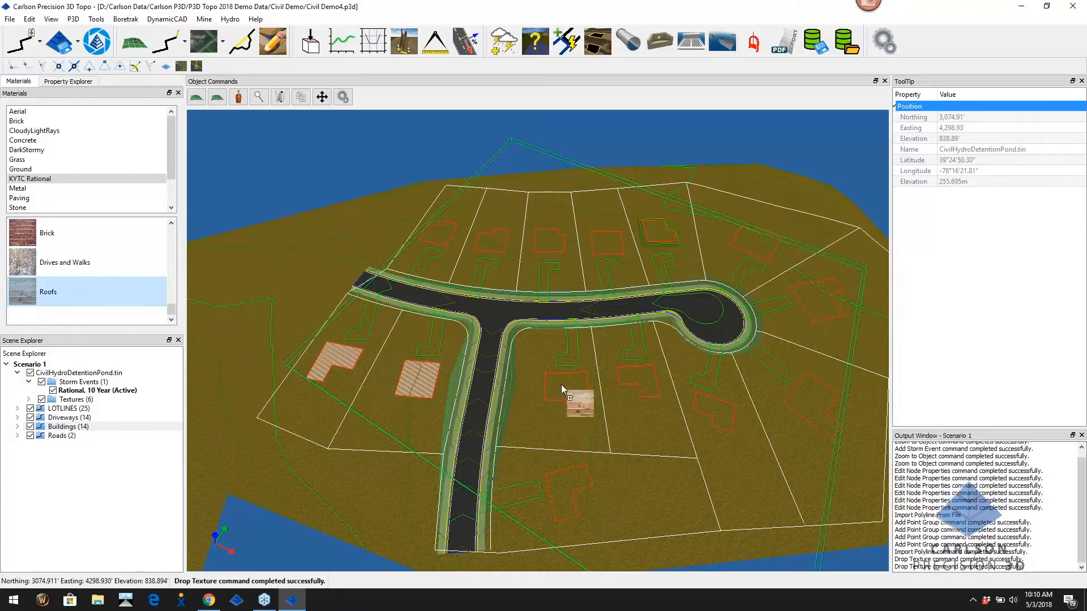
pyautogui.moveTo(562, 385); pyautogui.dragTo(562, 385)
pyautogui.moveTo(24, 293); pyautogui.dragTo(569, 477)
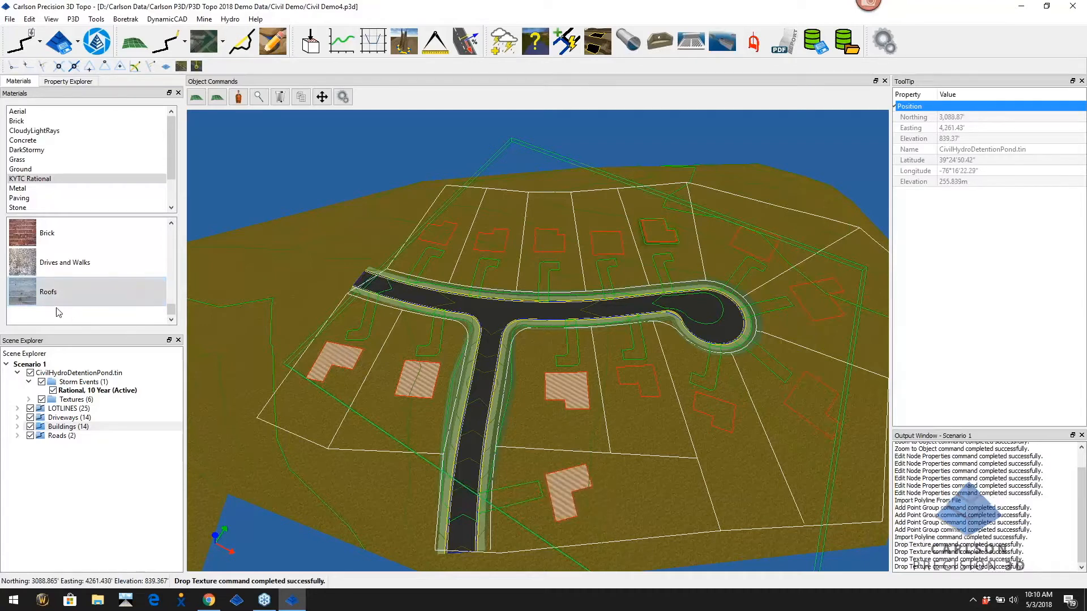
pyautogui.moveTo(29, 294); pyautogui.dragTo(713, 412)
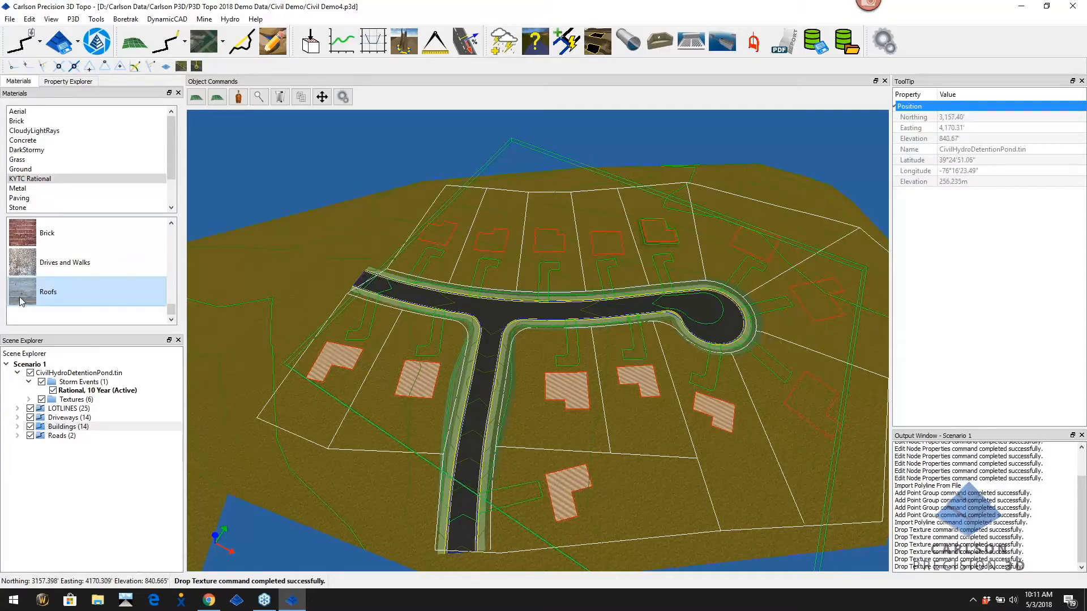
pyautogui.moveTo(26, 294); pyautogui.dragTo(833, 417)
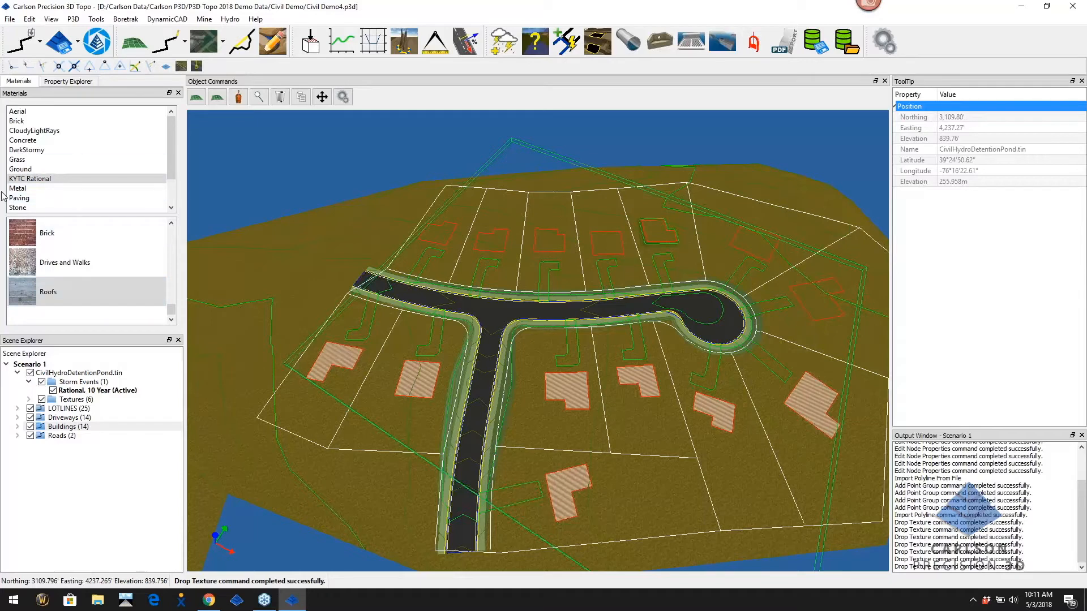
# Apply the Drives and Walks texture to four driveways
pyautogui.moveTo(23, 265); pyautogui.dragTo(363, 328)
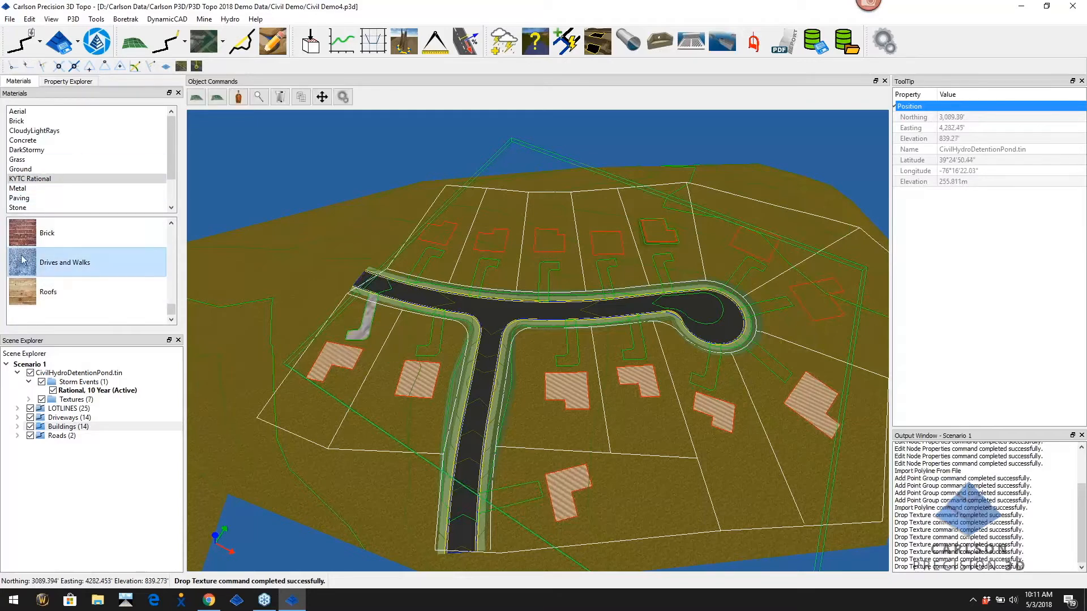
pyautogui.moveTo(23, 262); pyautogui.dragTo(433, 338)
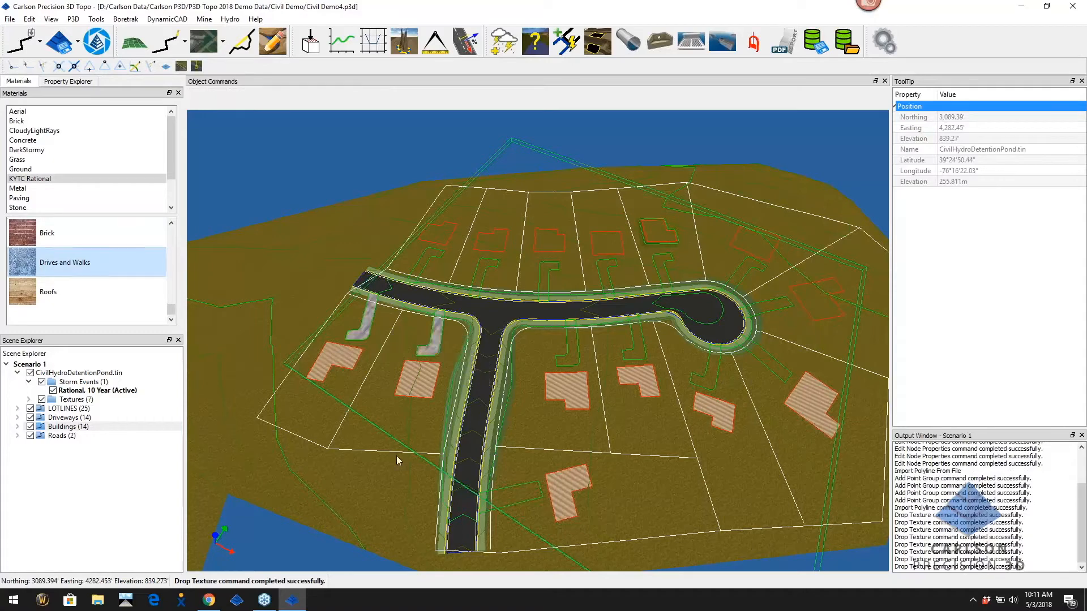
pyautogui.moveTo(23, 261); pyautogui.dragTo(573, 356)
pyautogui.moveTo(26, 260); pyautogui.dragTo(525, 499)
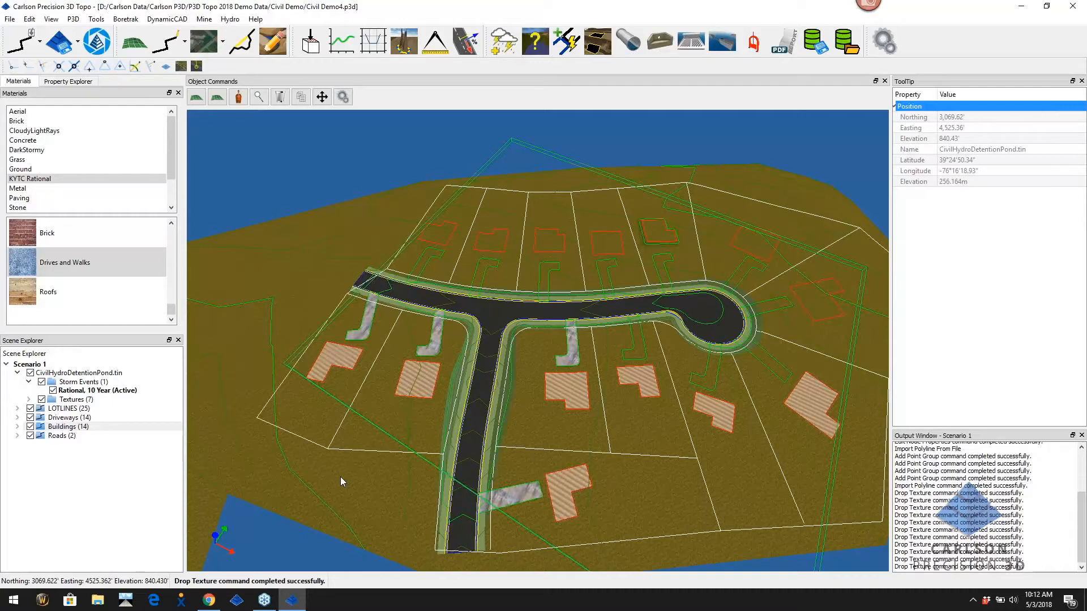
# Delete the LOTLINES, Driveways, Buildings and Roads layers
pyautogui.click(72, 409)
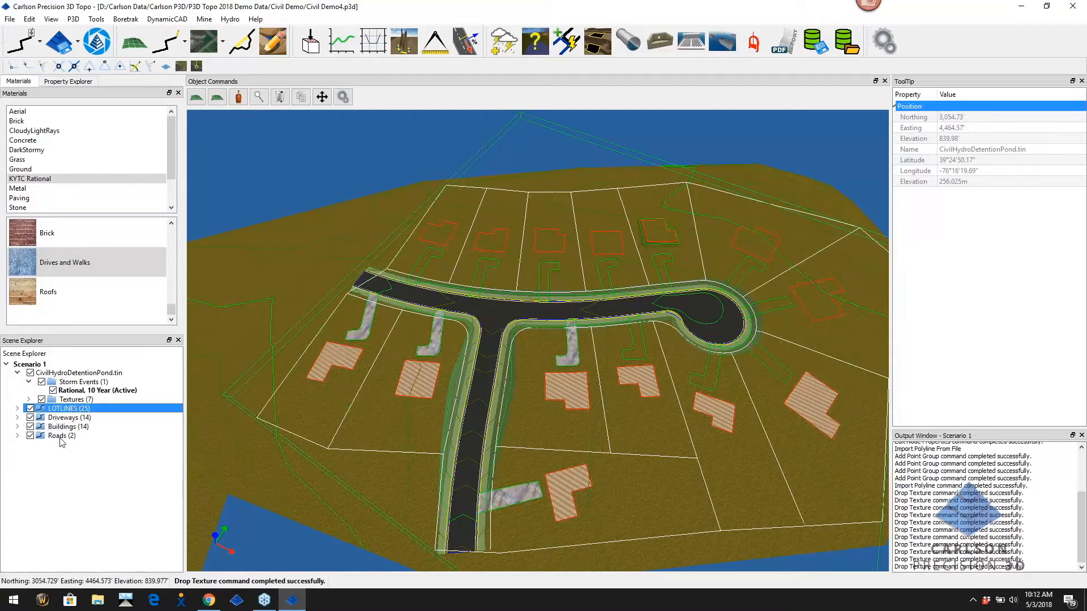
pyautogui.keyDown('shift'); pyautogui.click(60, 436); pyautogui.keyUp('shift')
pyautogui.rightClick(70, 415)
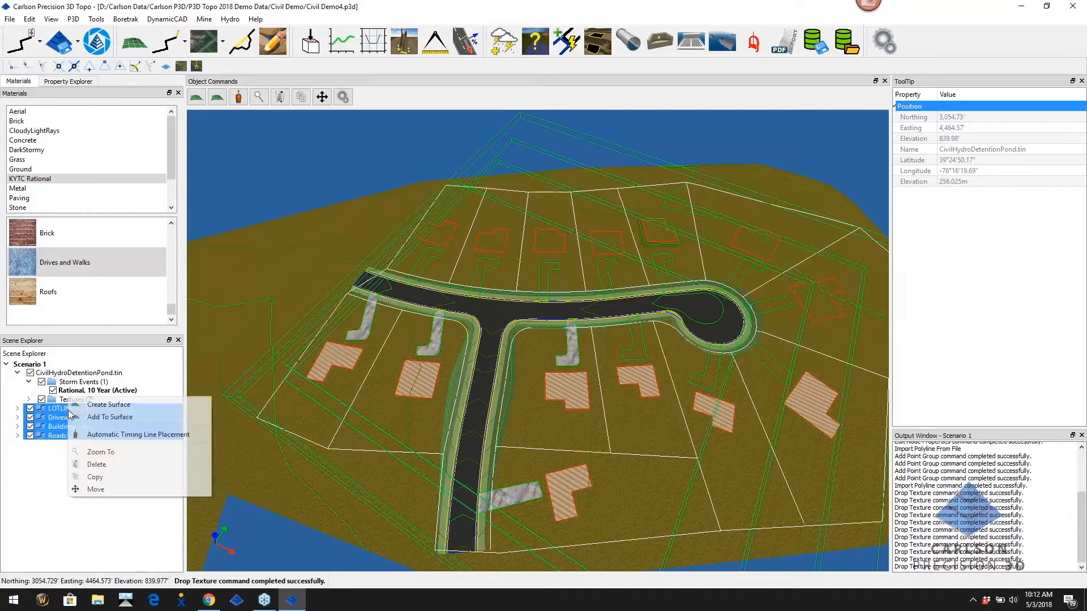
pyautogui.click(96, 465)
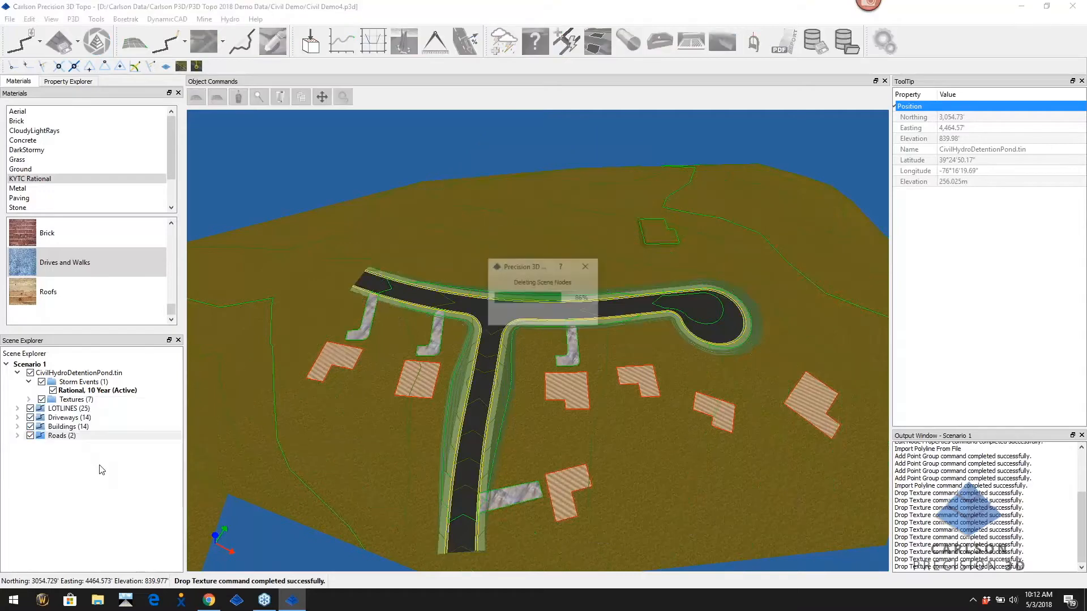
# Delete the Roofs and Drives and Walks texture groups
pyautogui.click(28, 399)
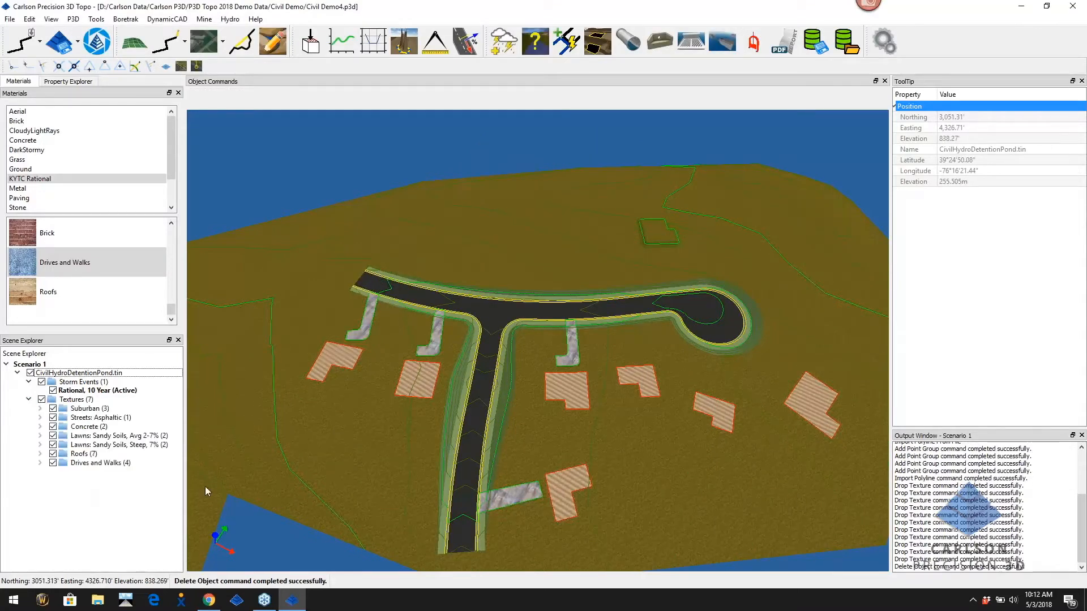
pyautogui.click(80, 455)
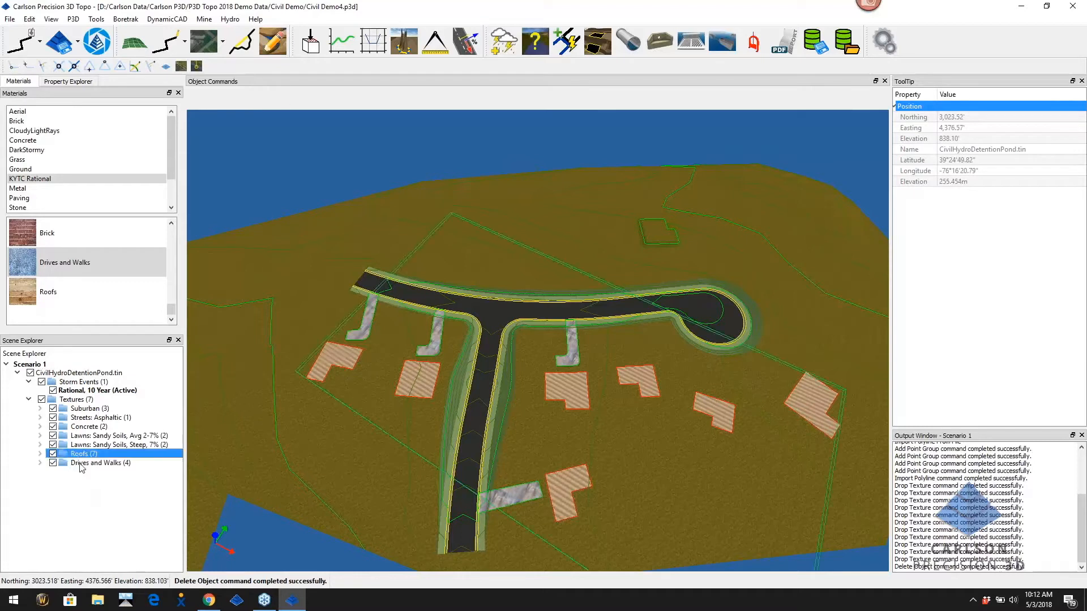
pyautogui.keyDown('ctrl'); pyautogui.click(83, 464); pyautogui.keyUp('ctrl')
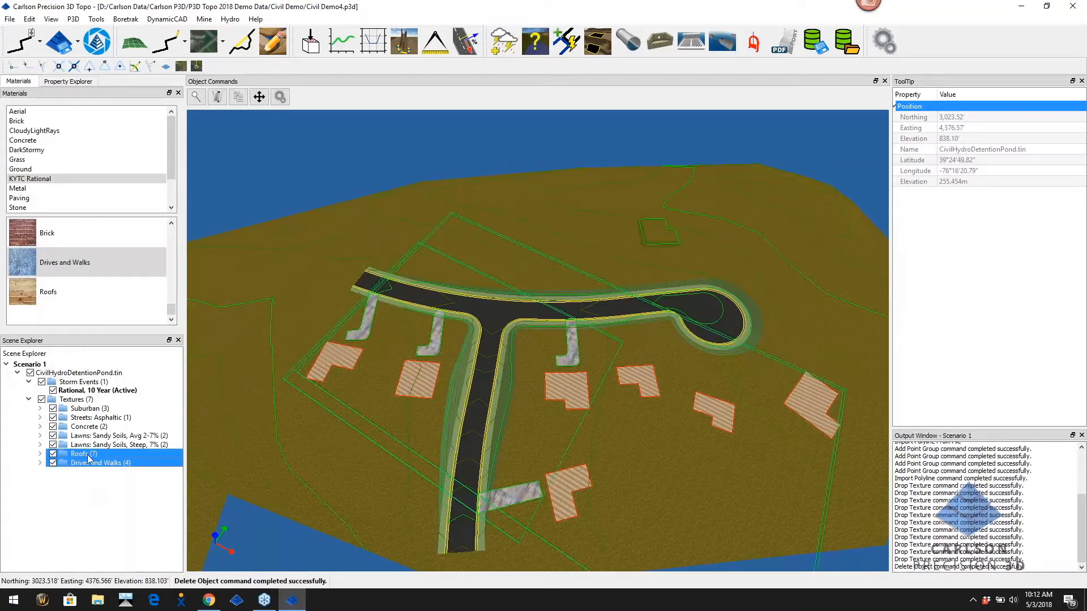
pyautogui.rightClick(89, 460)
pyautogui.click(119, 463)
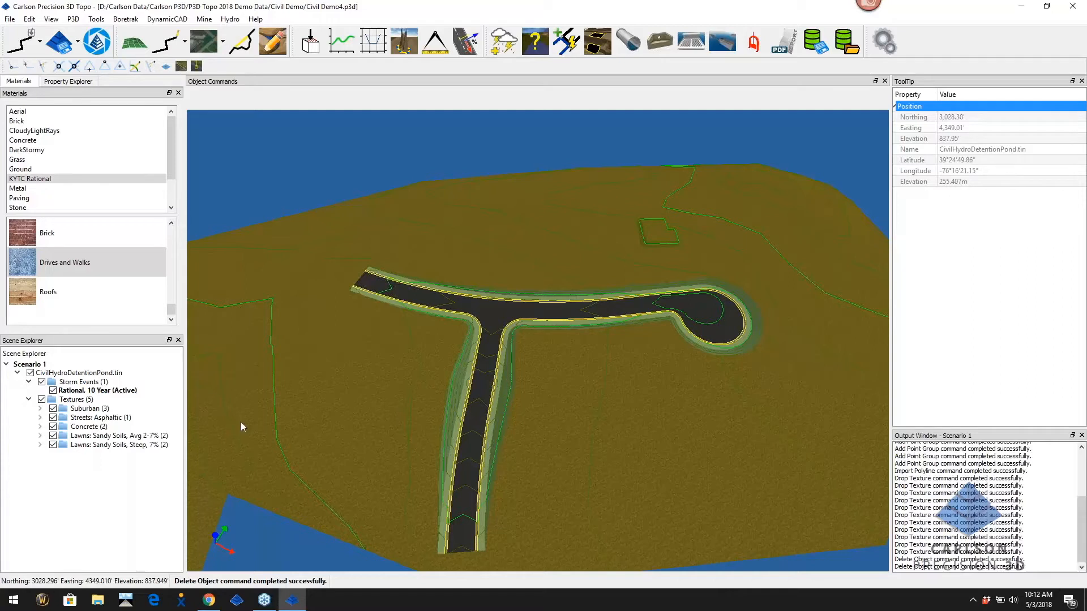
# Zoom out to show the whole site with the pond beside the road, and collapse Textures
pyautogui.moveTo(172, 315); pyautogui.dragTo(172, 231)
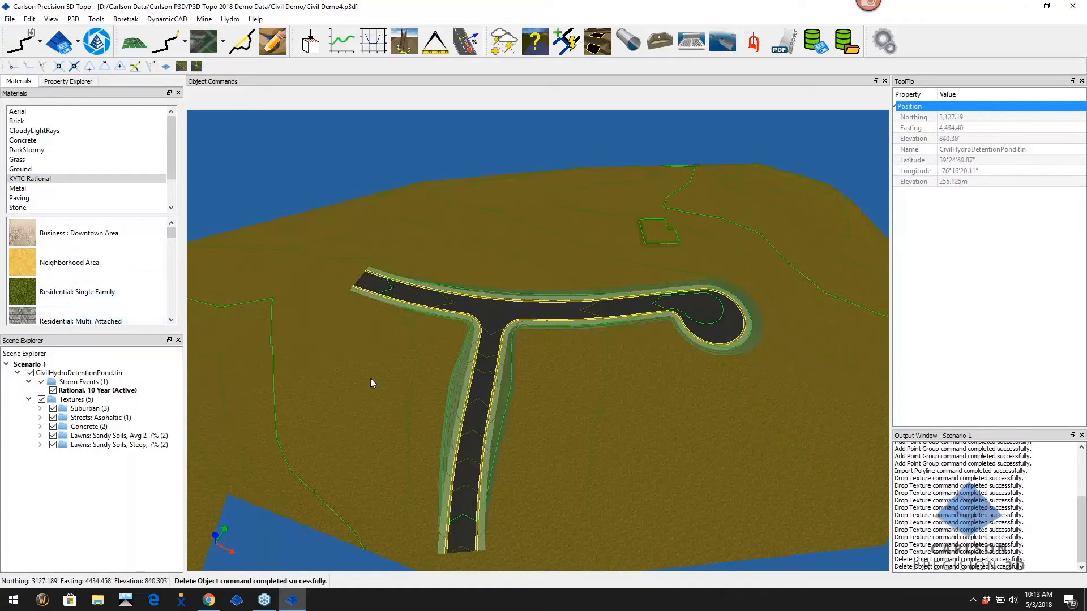
pyautogui.scroll(-4, 647, 324)
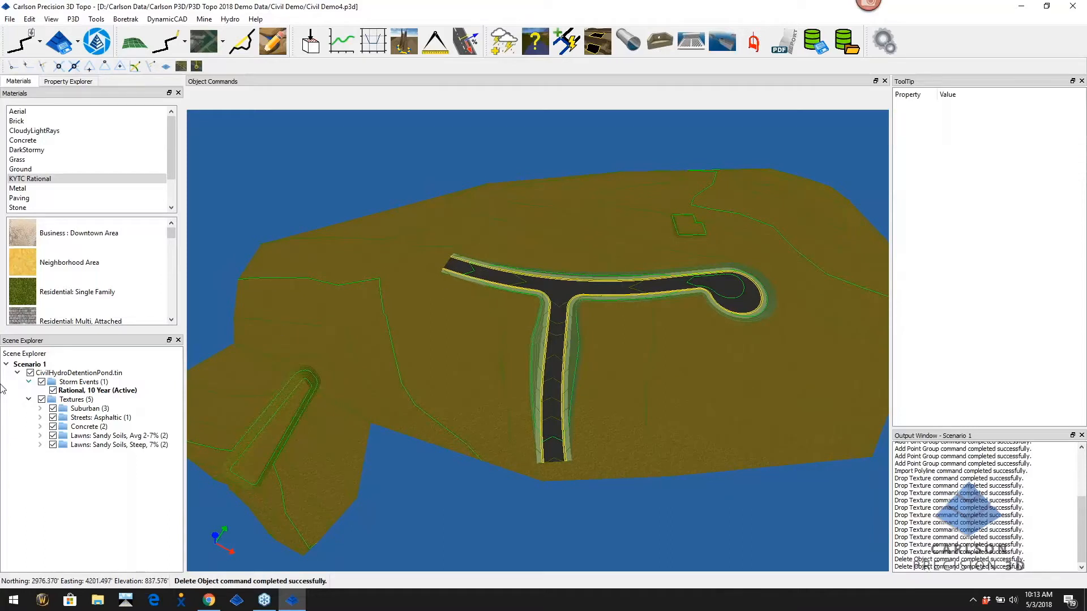
pyautogui.click(29, 400)
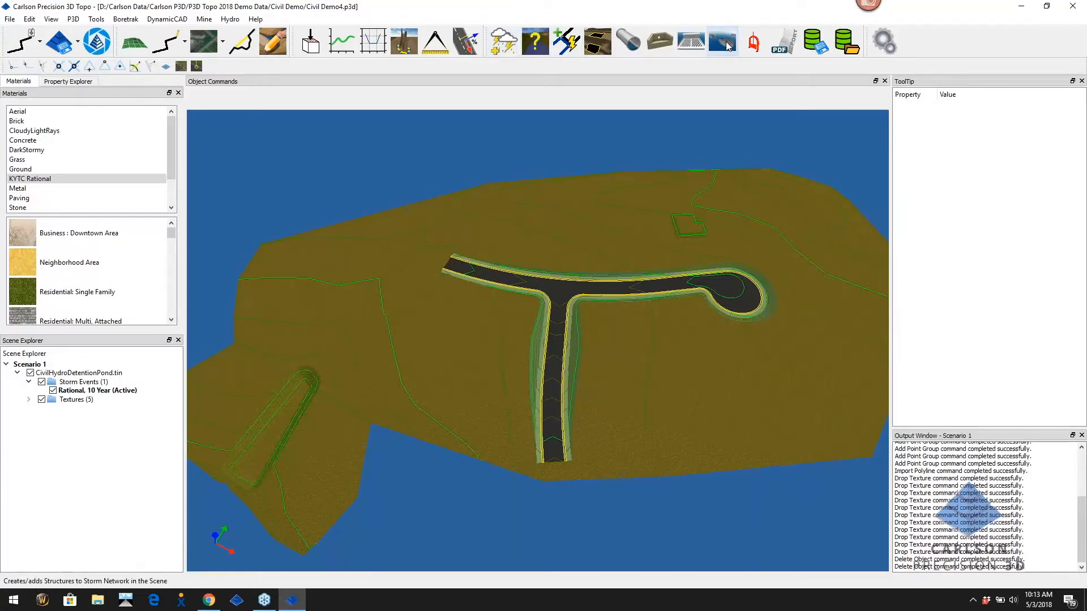
# Open Hydro > Hydrology Settings to review General Settings like 20.00 min concentration time and Optimum pipe mode
pyautogui.click(231, 21)
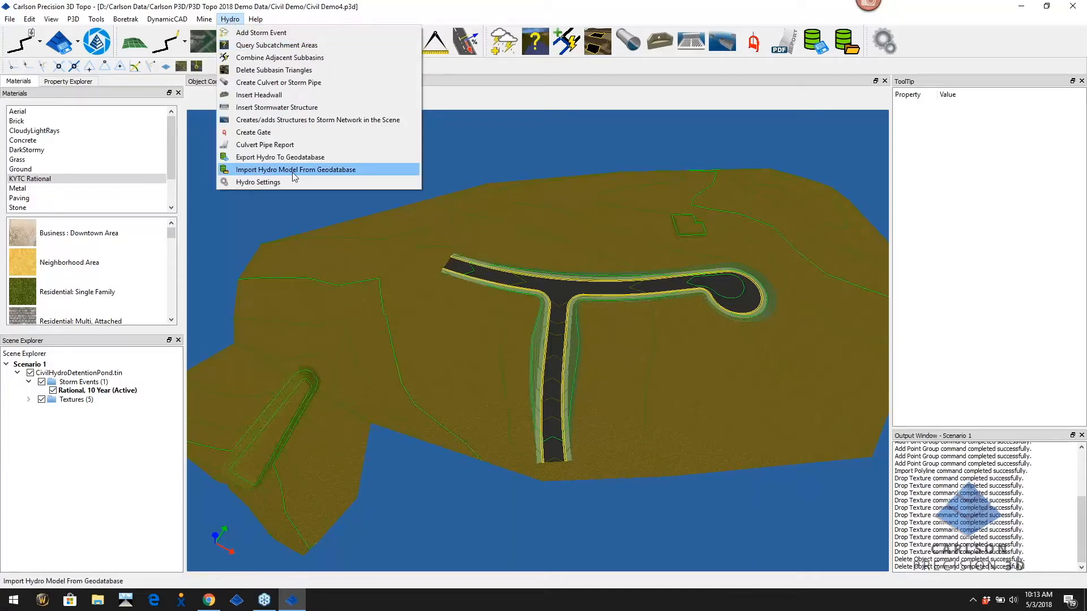
pyautogui.click(278, 183)
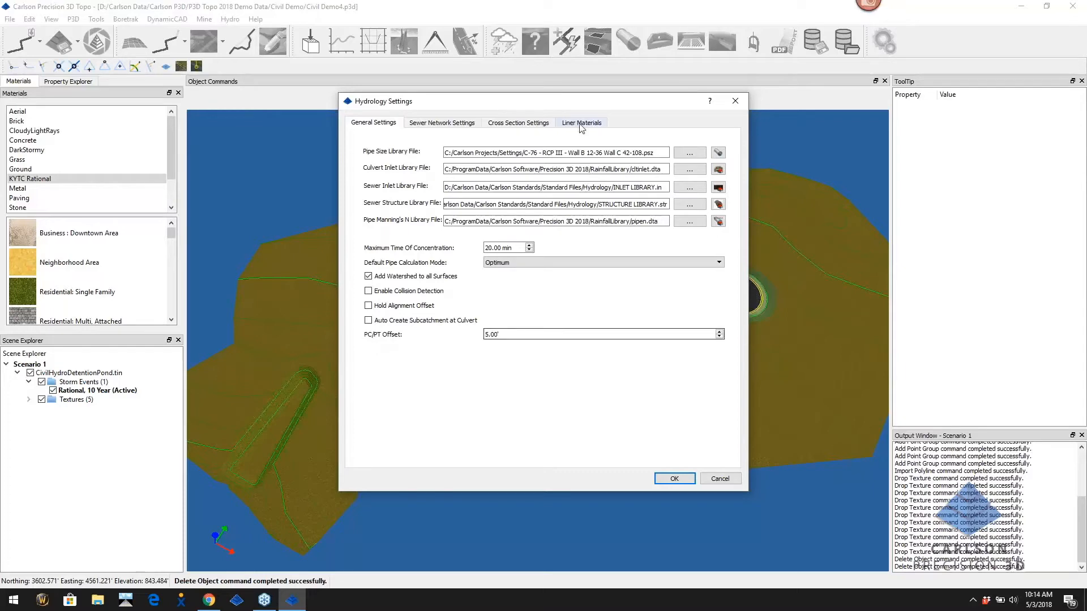
pyautogui.moveTo(569, 97); pyautogui.dragTo(335, 94)
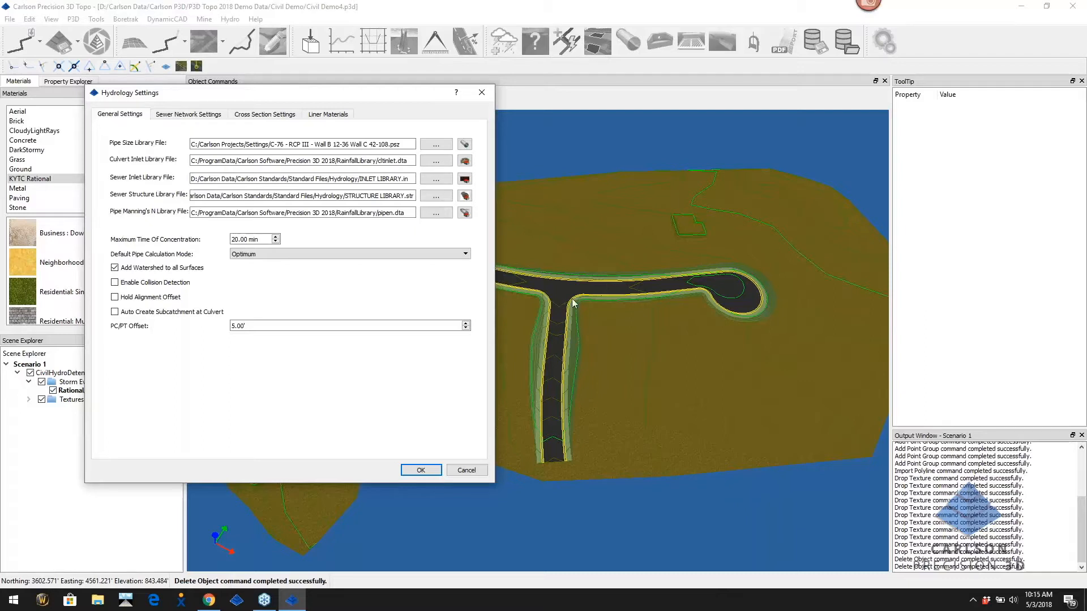
# On the Sewer Network Settings tab, inspect the initial names CI 1 and P 1
pyautogui.click(247, 325)
pyautogui.click(195, 115)
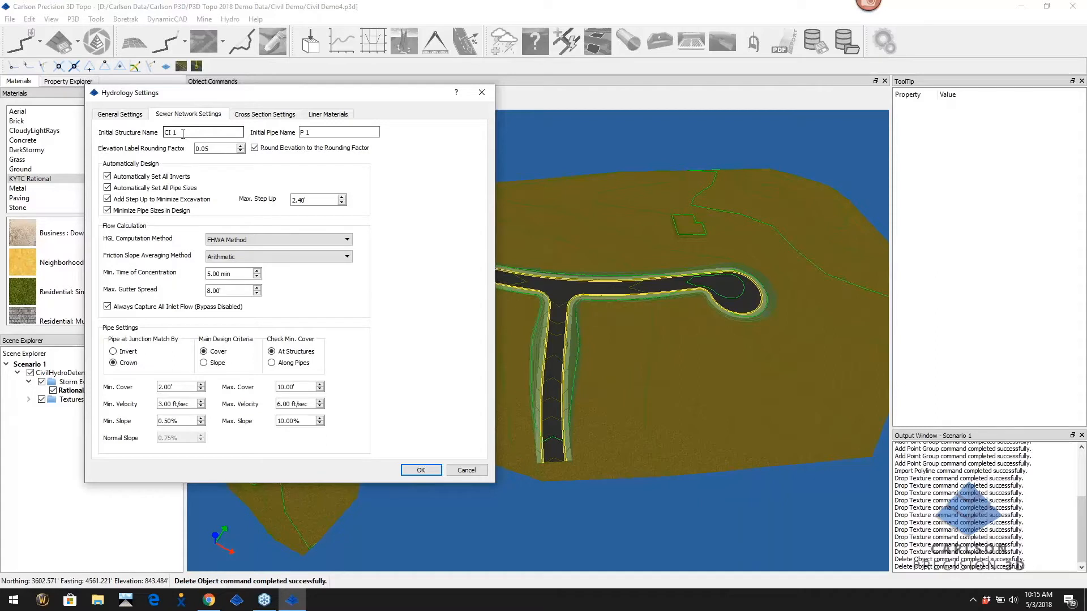
pyautogui.moveTo(164, 133); pyautogui.dragTo(180, 134)
pyautogui.click(193, 131)
pyautogui.moveTo(313, 133); pyautogui.dragTo(288, 136)
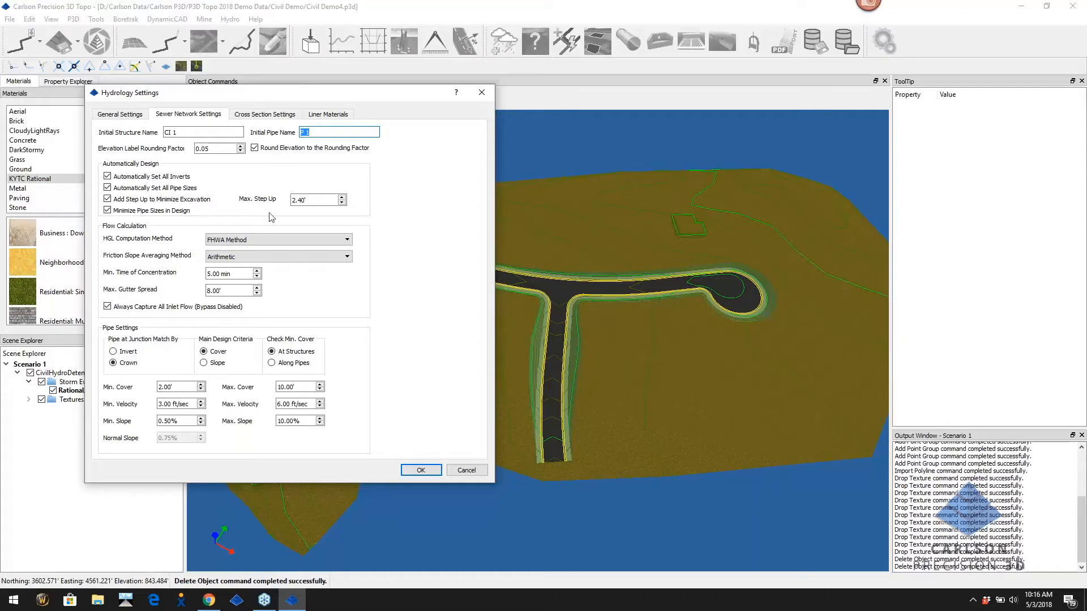
# Review Max. Step Up 2.40', keep FHWA HGL method and Arithmetic friction slope, check 8.00' gutter spread
pyautogui.moveTo(325, 199); pyautogui.dragTo(275, 207)
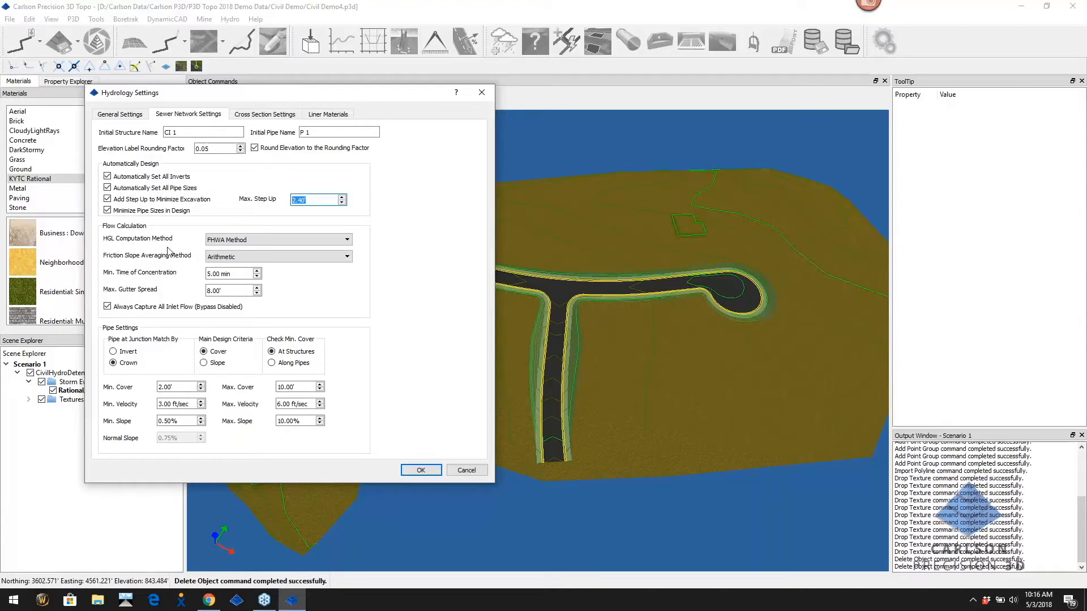
pyautogui.click(257, 239)
pyautogui.click(257, 239)
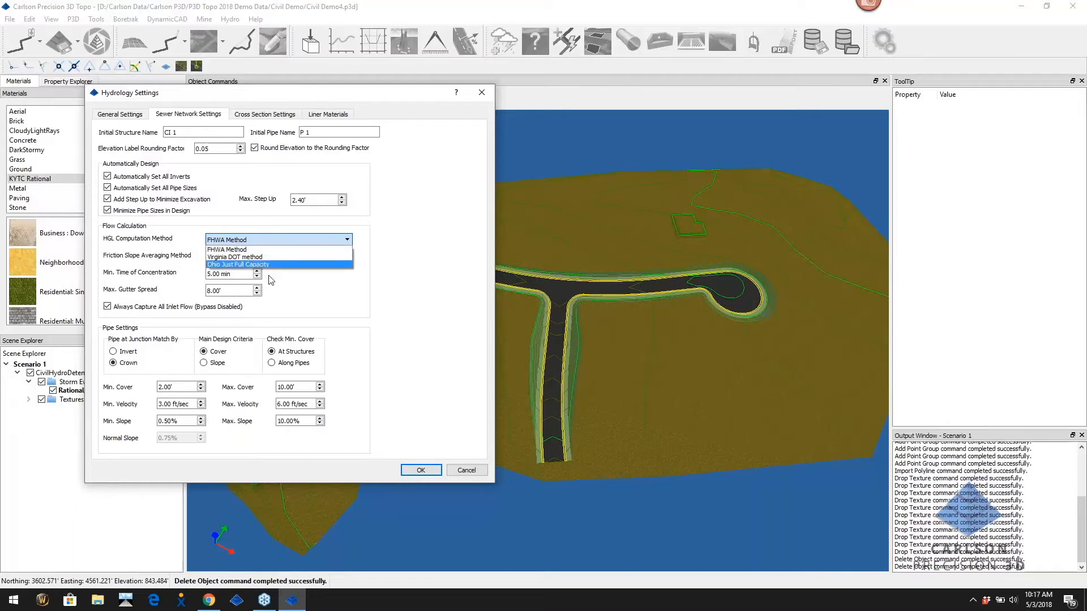
pyautogui.click(232, 243)
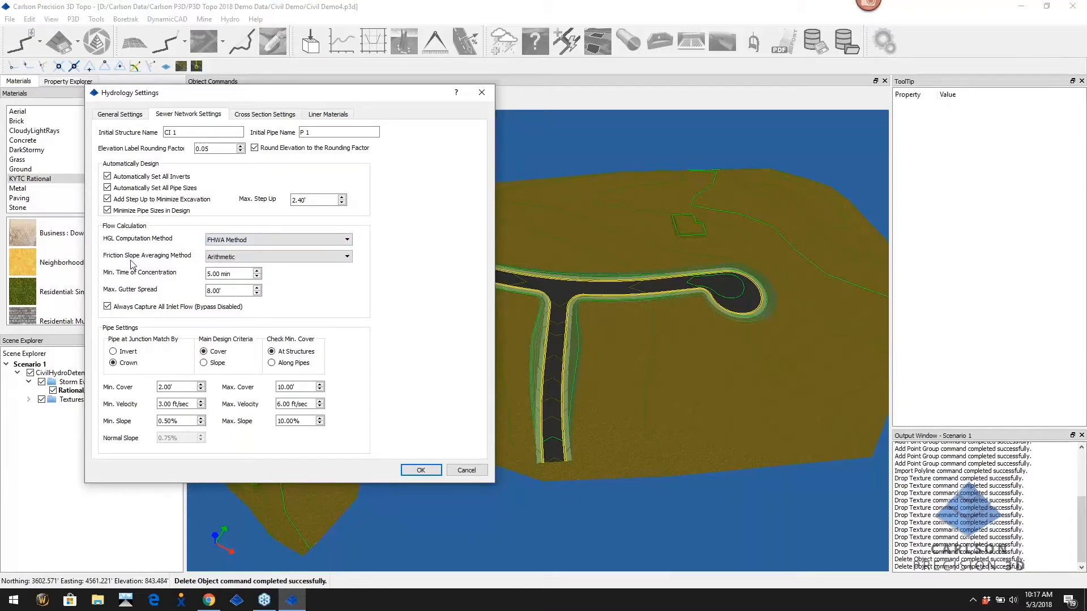
pyautogui.click(239, 259)
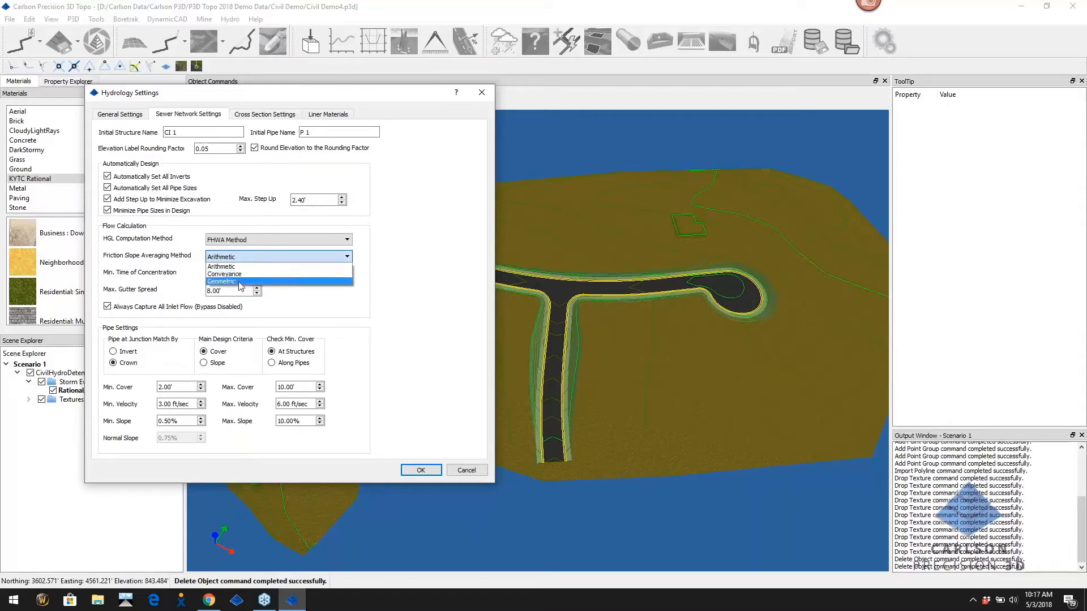
pyautogui.click(265, 257)
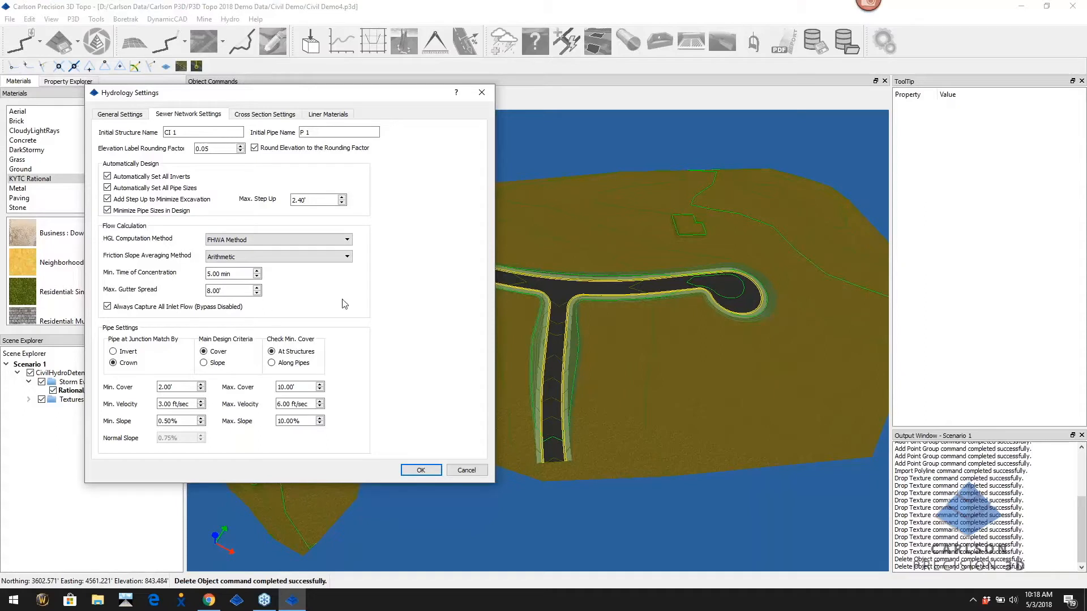
pyautogui.moveTo(225, 291); pyautogui.dragTo(168, 297)
# Set pipe Min. Velocity to 2.5 and Max. Velocity to 10 ft/sec, keeping Cover as main criterion
pyautogui.click(173, 387)
pyautogui.press('Tab')
pyautogui.moveTo(170, 404); pyautogui.dragTo(158, 404)
pyautogui.write('2.5')
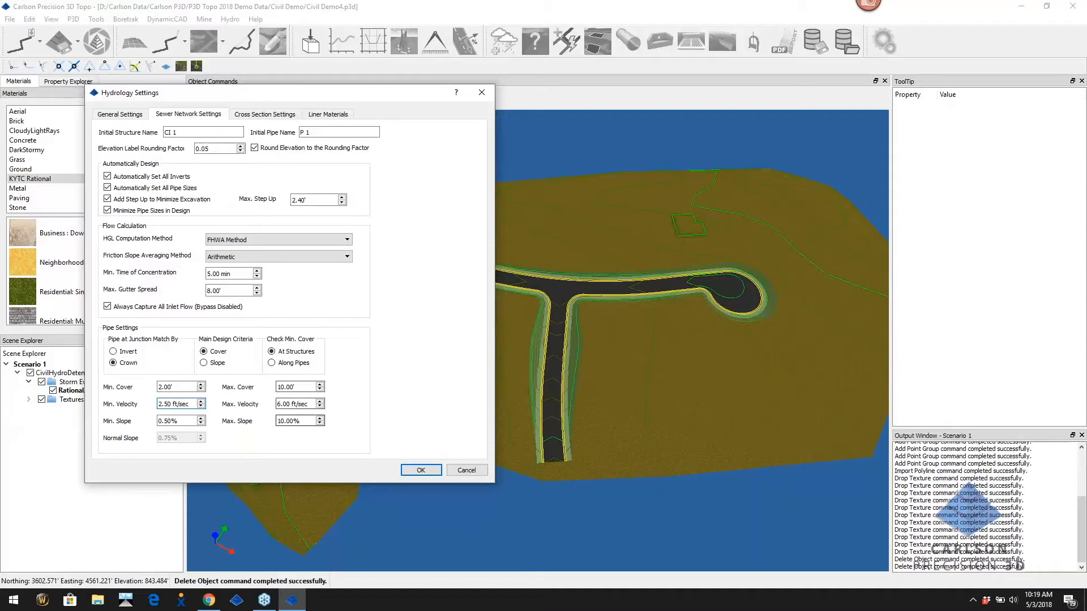
pyautogui.click(279, 404)
pyautogui.press('BackSpace')
pyautogui.write('10')
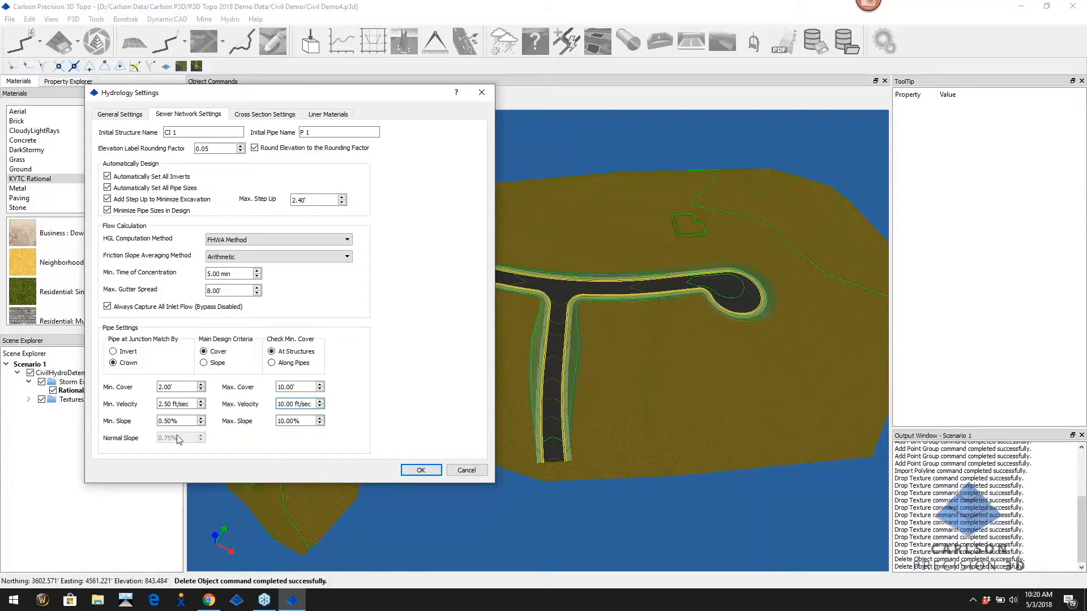
pyautogui.click(204, 365)
pyautogui.click(210, 352)
# On Cross Section Settings, preview Surface Sampled and Trapezoidal Shape, checking its 5.00' bottom width
pyautogui.click(279, 116)
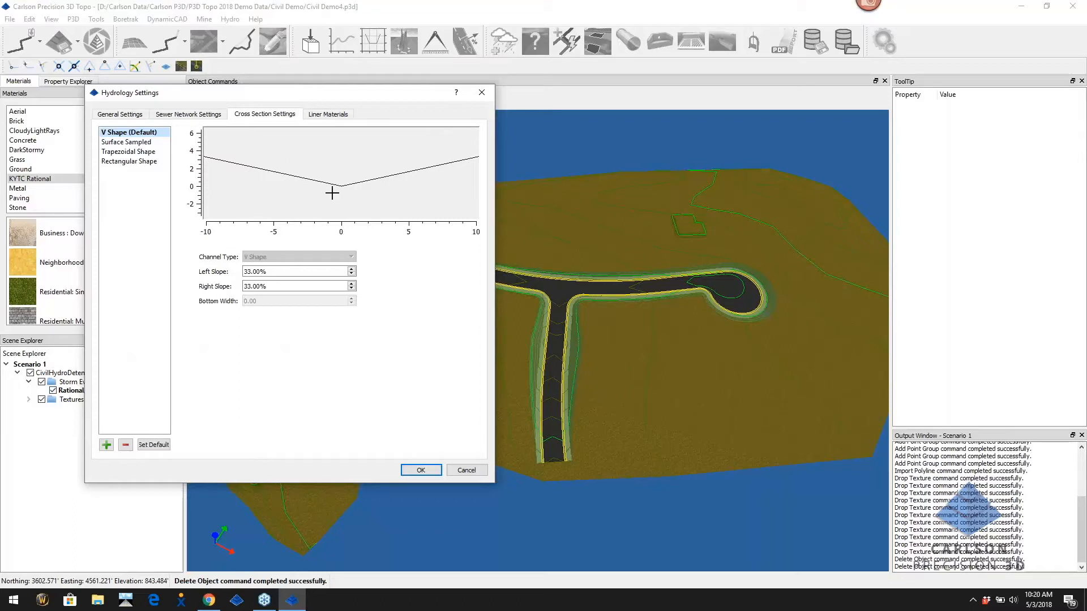
pyautogui.click(126, 142)
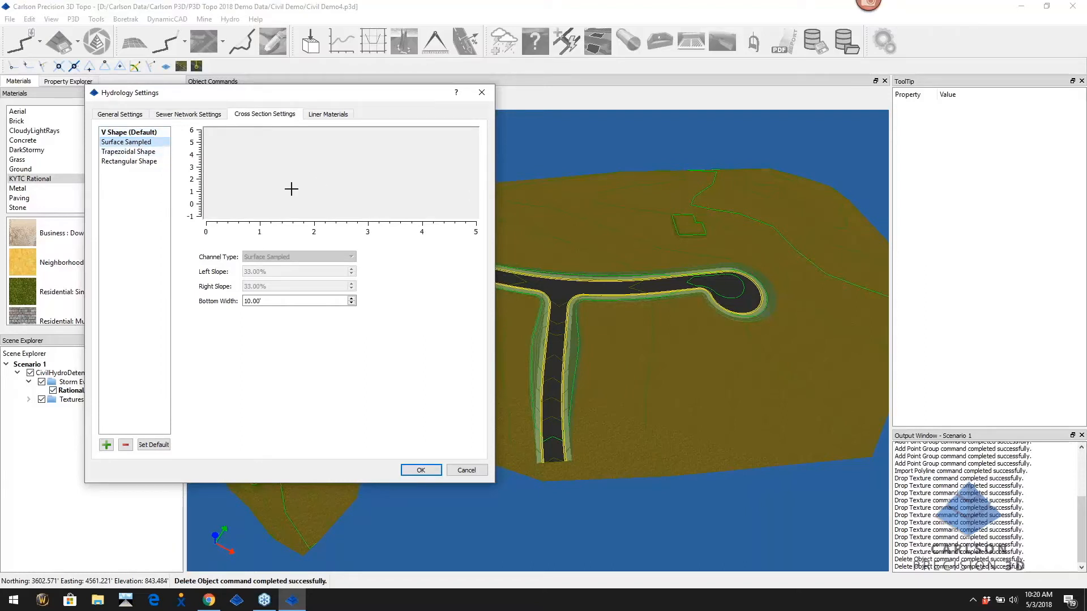
pyautogui.click(147, 153)
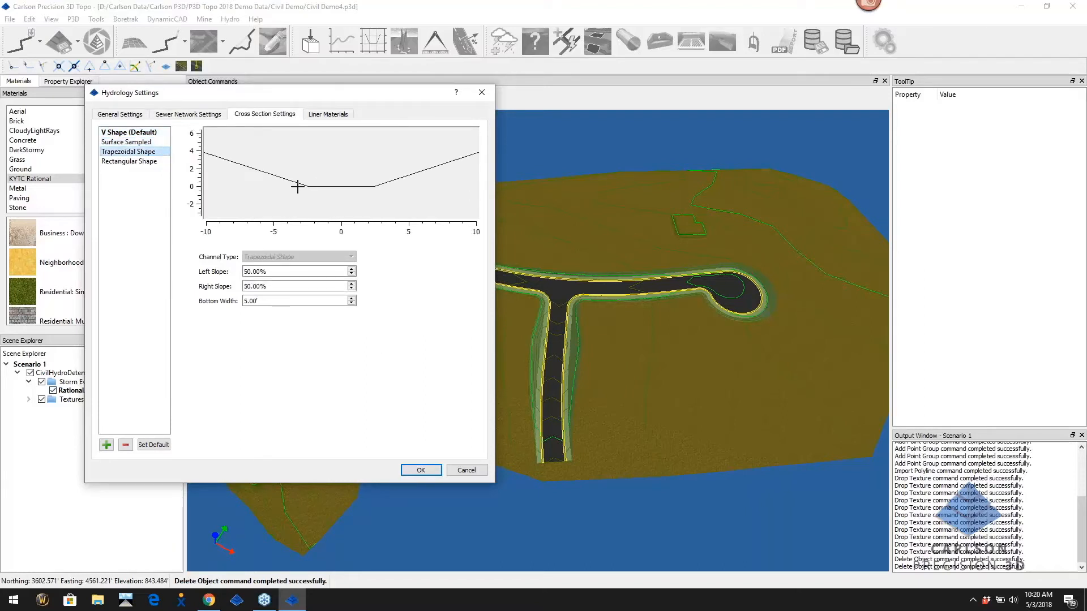
pyautogui.moveTo(277, 300); pyautogui.dragTo(34, 331)
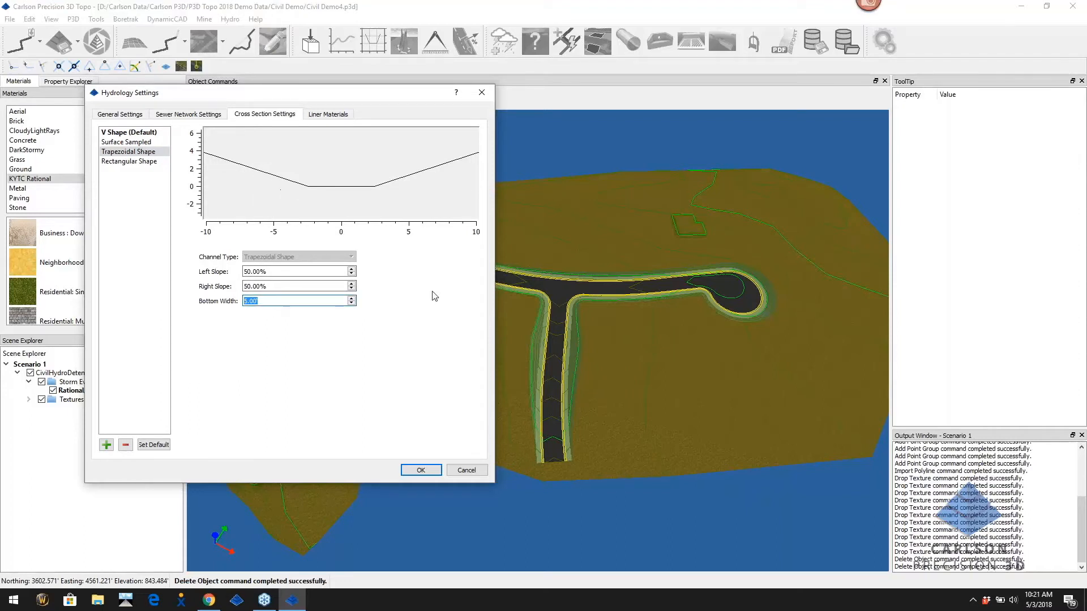
# Inspect the Grass Lining and Turf Reinforcing Mat Type 1 liner materials, then cancel Hydrology Settings
pyautogui.click(334, 115)
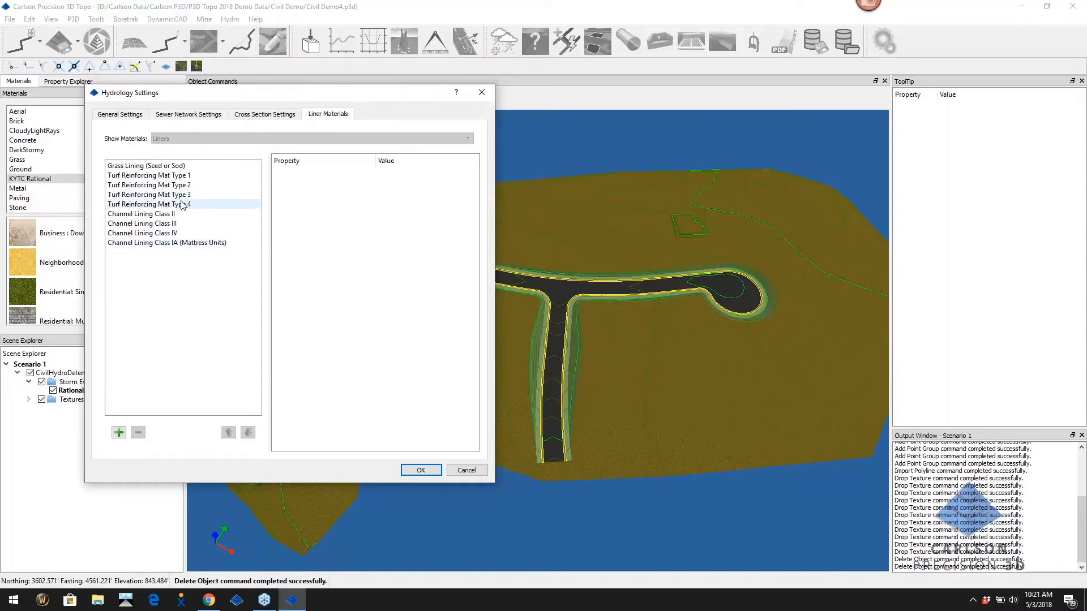
pyautogui.click(182, 167)
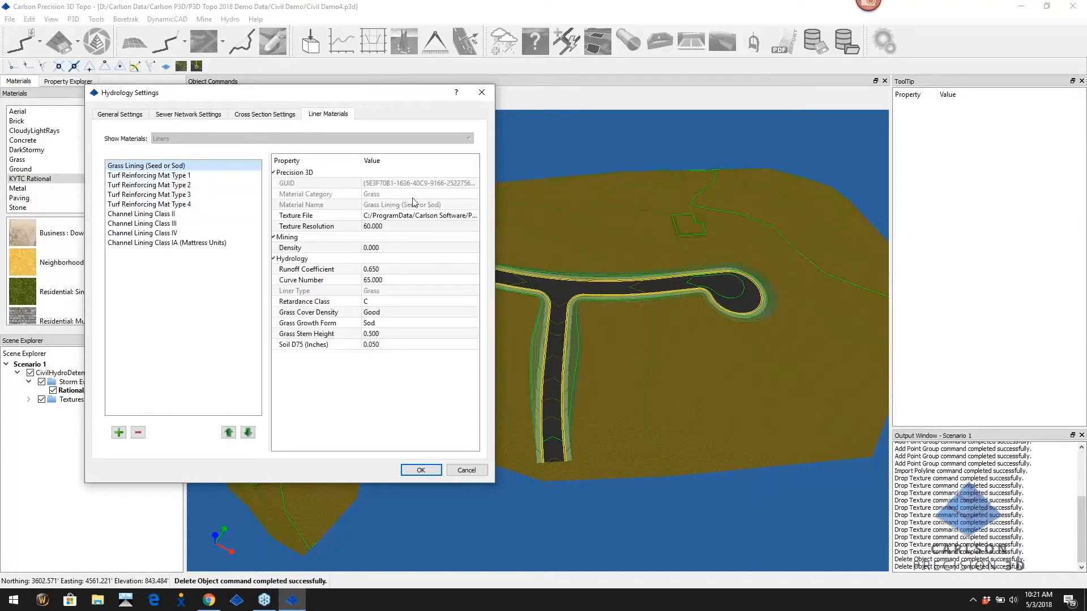
pyautogui.click(142, 176)
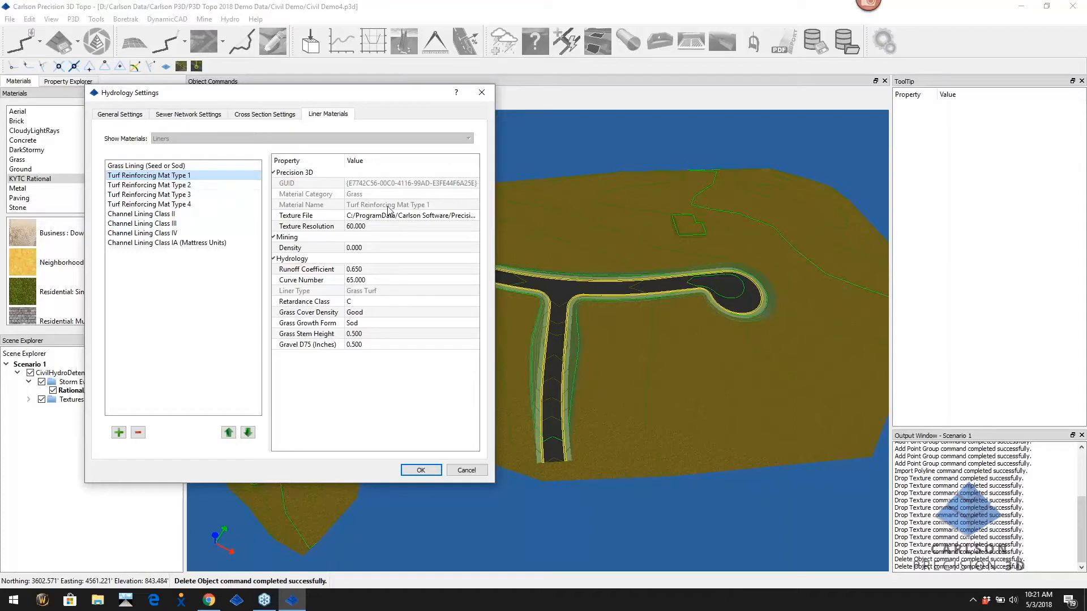
pyautogui.click(147, 166)
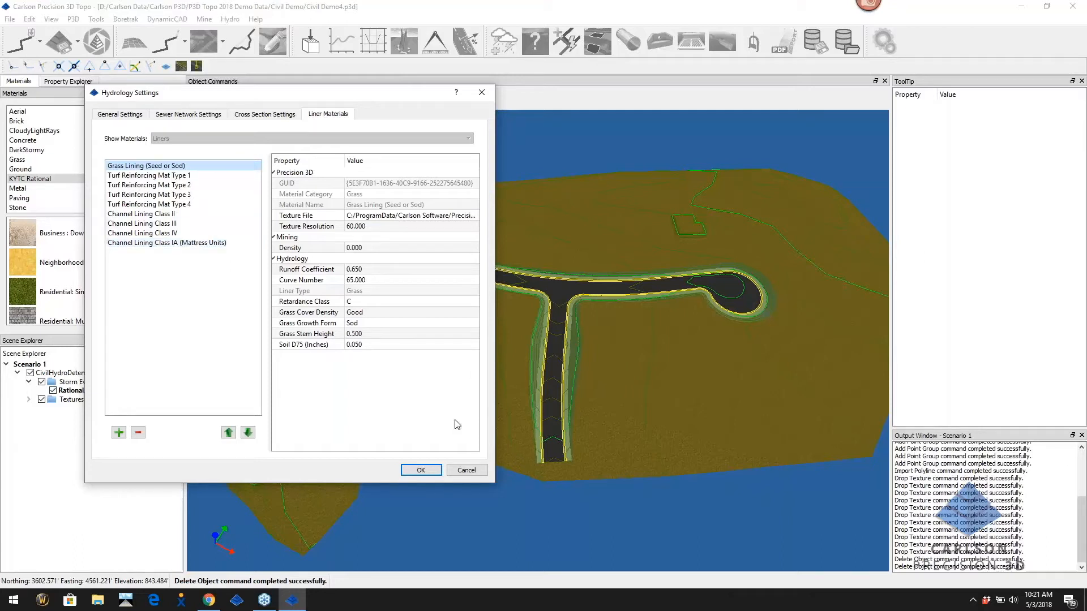
pyautogui.click(467, 471)
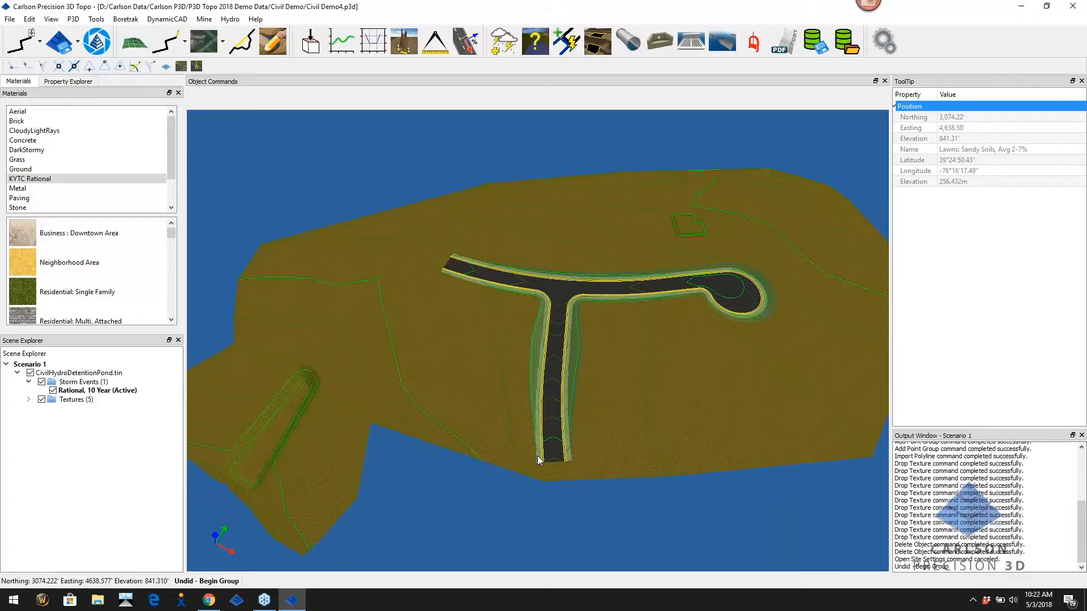
# Show Property Explorer and start Create Storm Network with an NCCulvert1_headwall structure and RCP III pipe
pyautogui.click(67, 83)
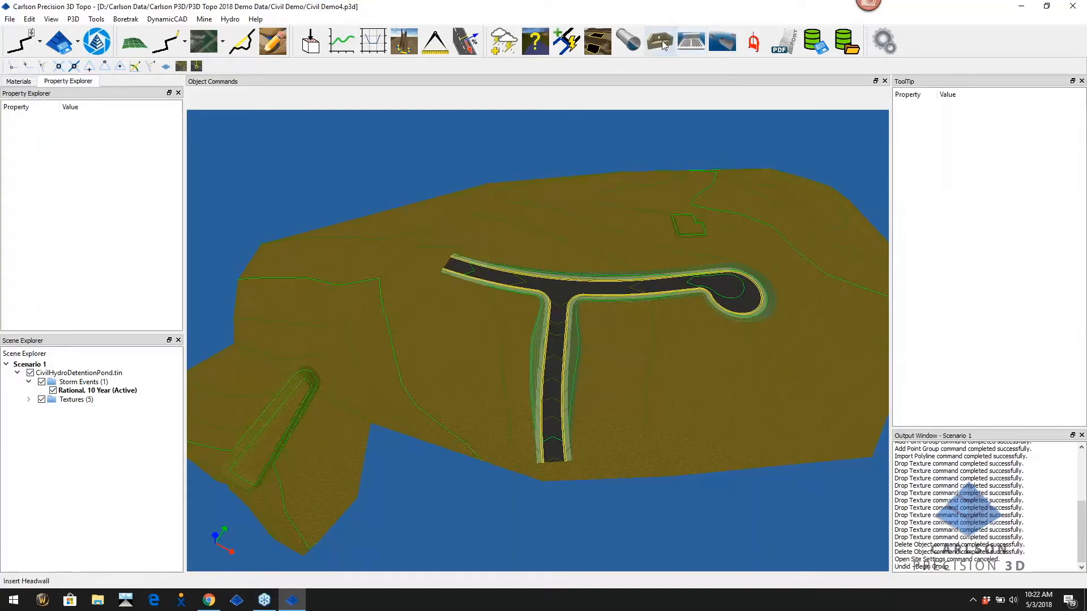
pyautogui.click(724, 44)
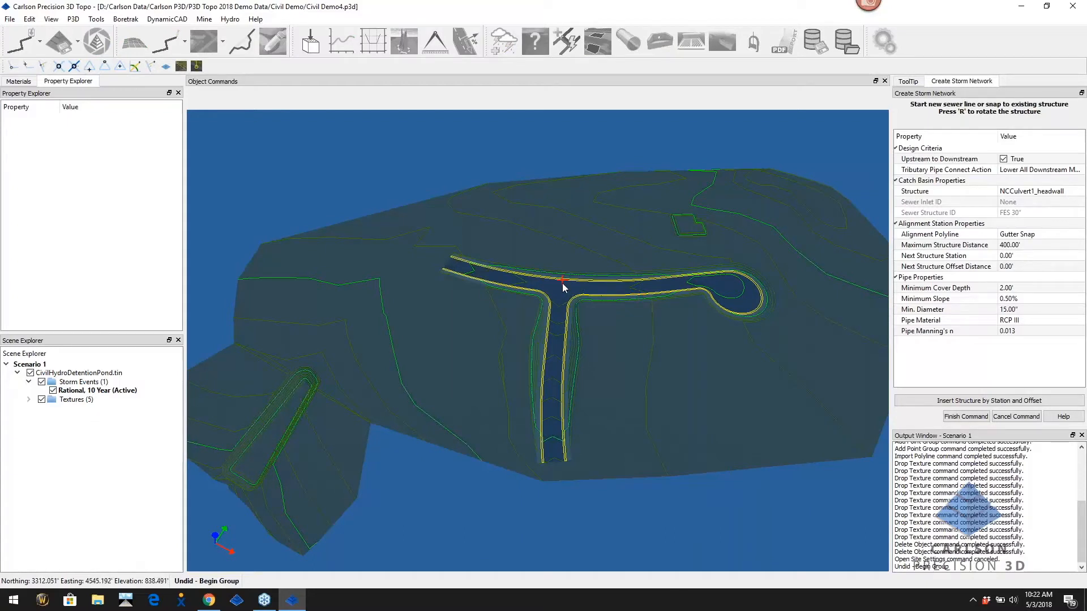
# Select the detention pond surface and toggle its wireframe display on and back off
pyautogui.click(106, 373)
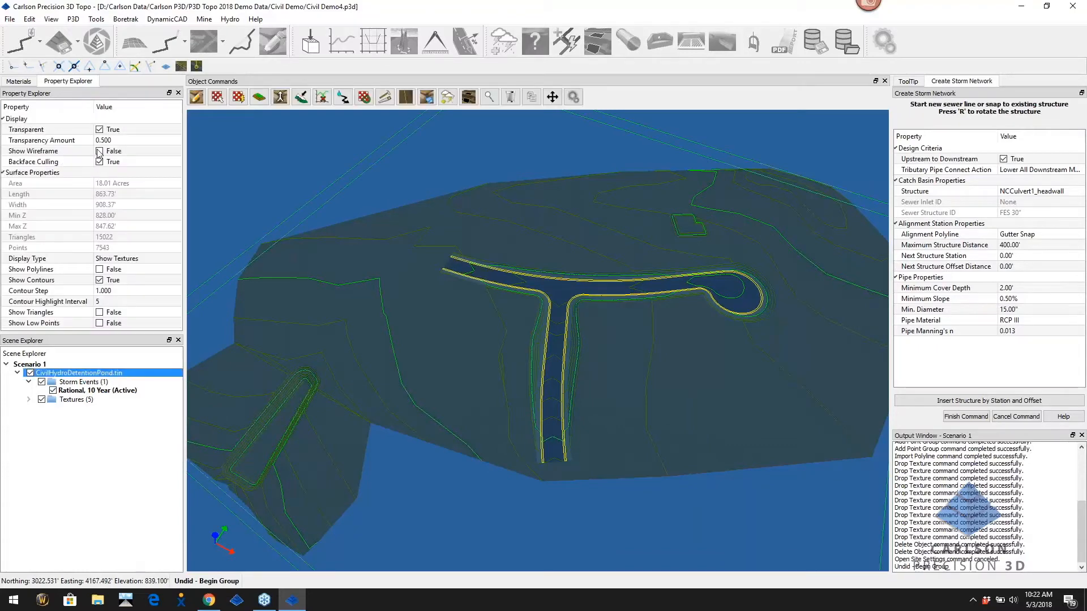
pyautogui.click(100, 151)
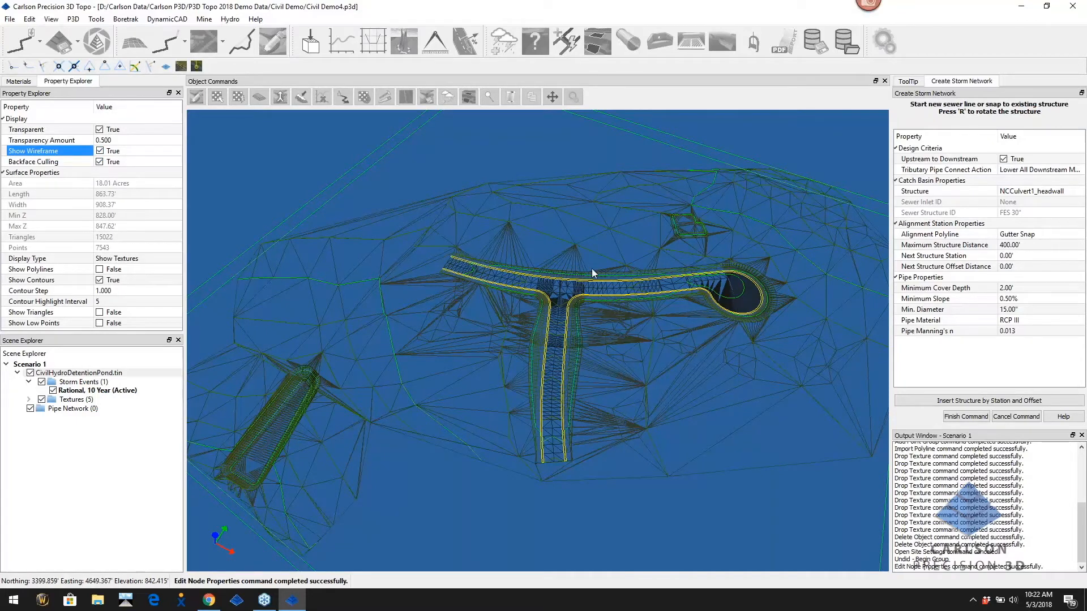
pyautogui.click(100, 151)
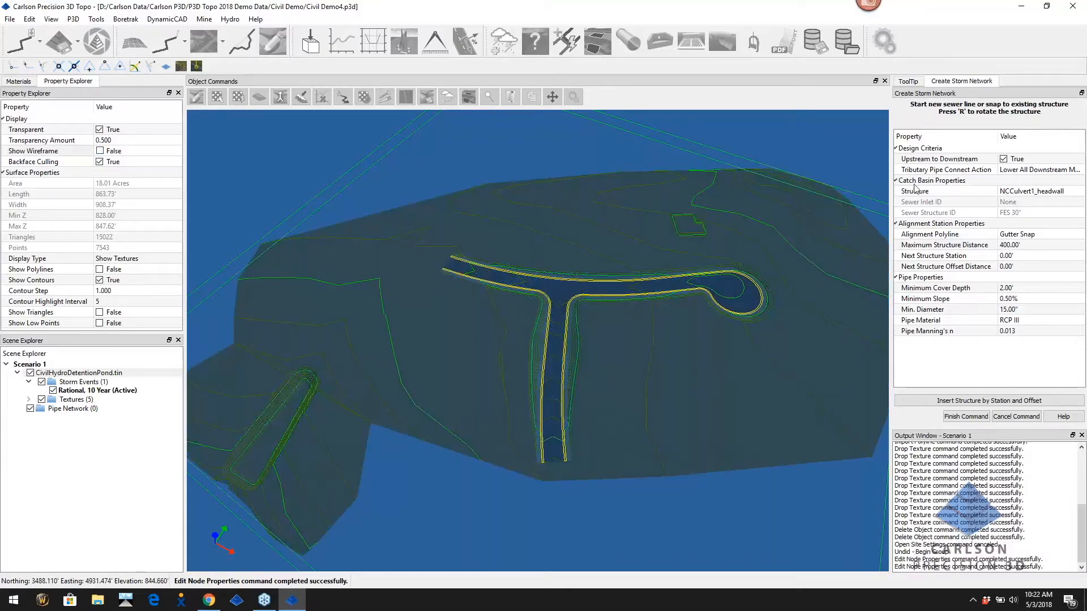
# Choose NC COMBO 5x5 BOX as the storm network's catch basin structure
pyautogui.click(1067, 195)
pyautogui.click(1067, 192)
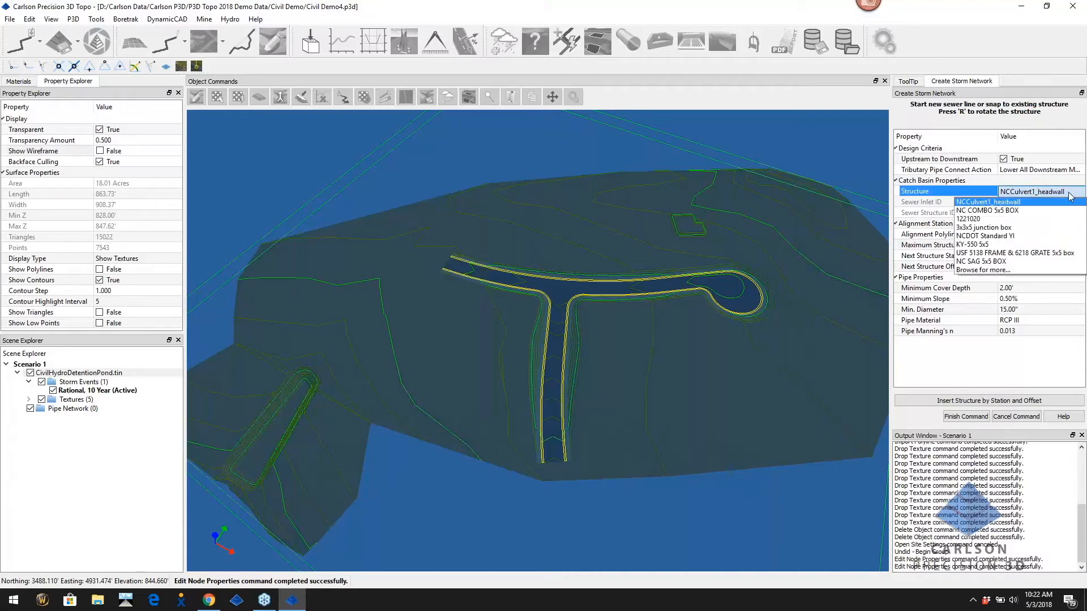
pyautogui.click(1002, 211)
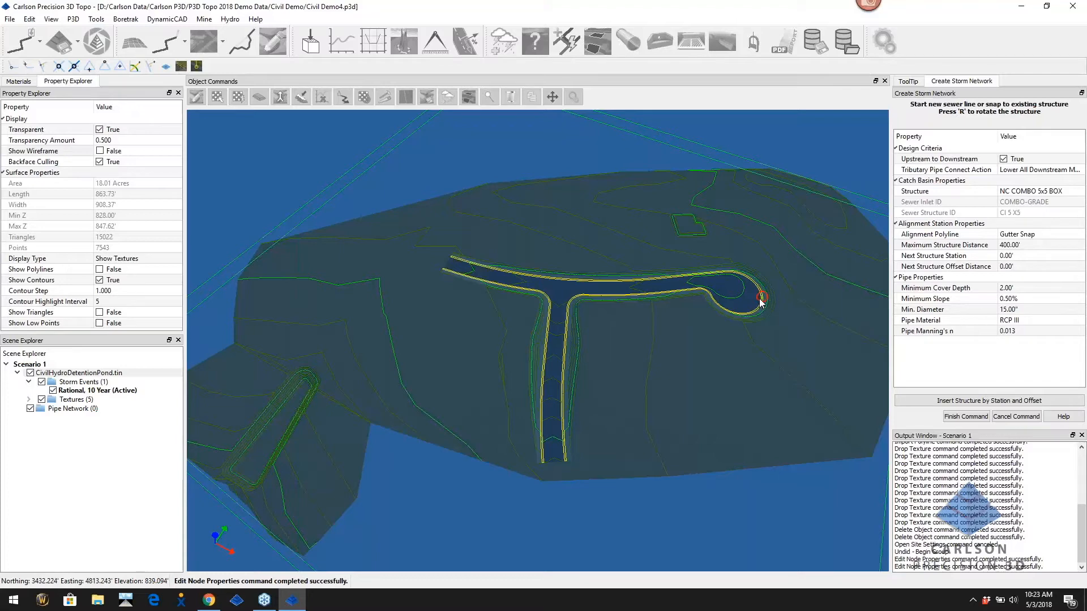
# Place the first catch basin, CI 1, on the cul-de-sac gutter point
pyautogui.scroll(8, 761, 302)
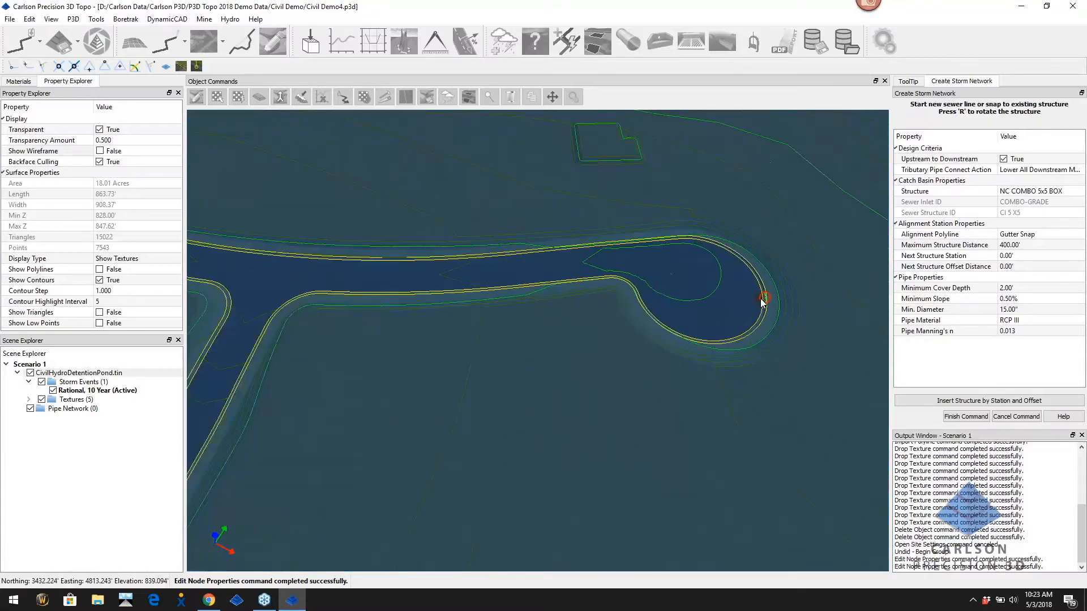
pyautogui.scroll(6, 761, 302)
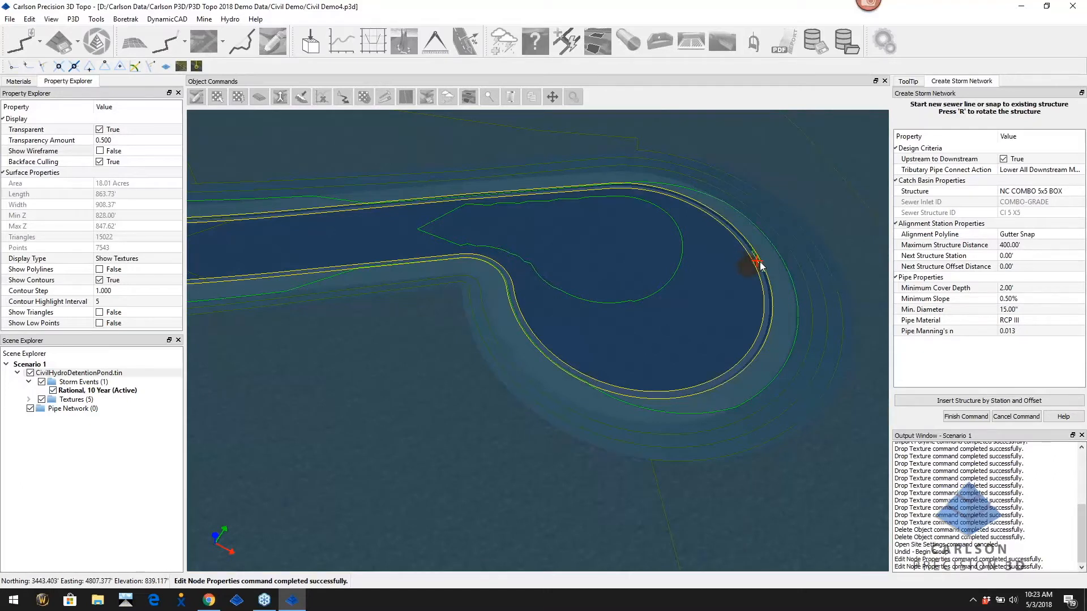
pyautogui.click(768, 297)
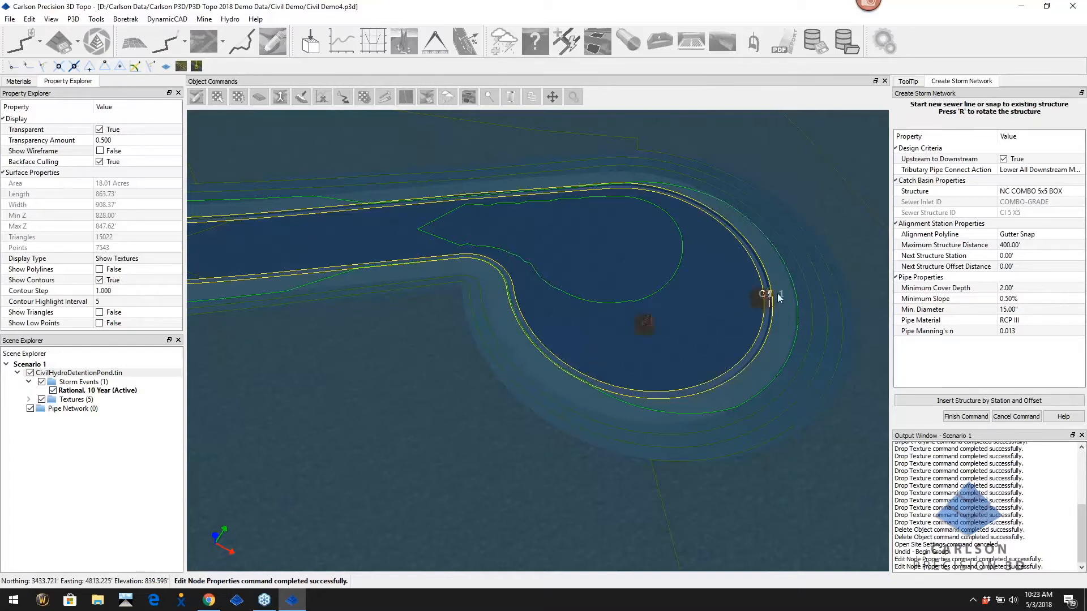
pyautogui.scroll(-3, 600, 324)
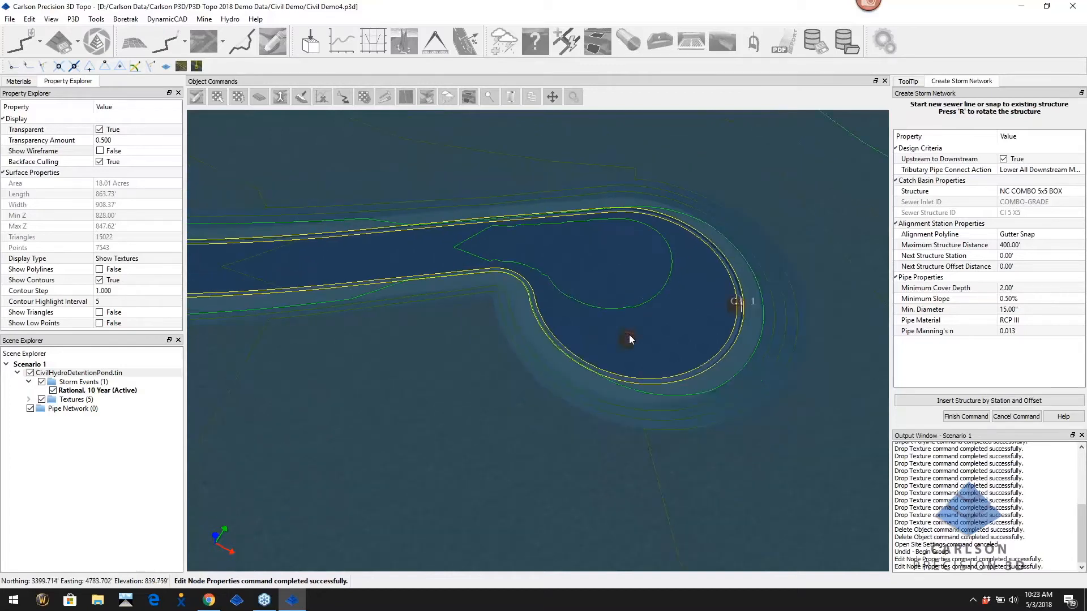
pyautogui.scroll(-2, 628, 338)
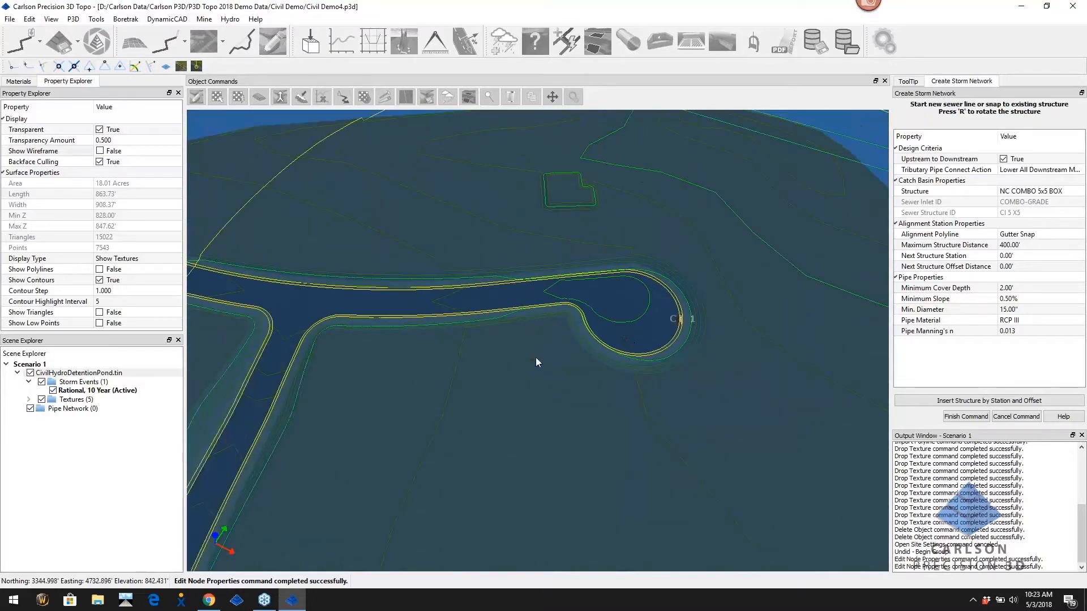
pyautogui.moveTo(539, 357)
pyautogui.mouseDown(button='middle')
pyautogui.moveTo(555, 356)
pyautogui.moveTo(541, 354)
pyautogui.mouseUp(button='middle')
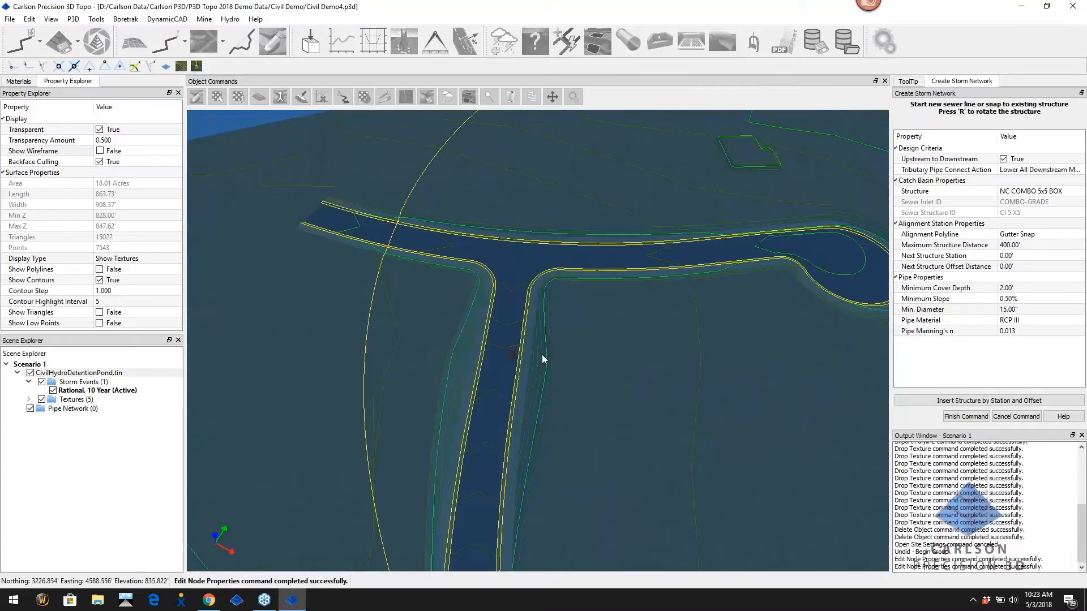
pyautogui.scroll(-2, 542, 356)
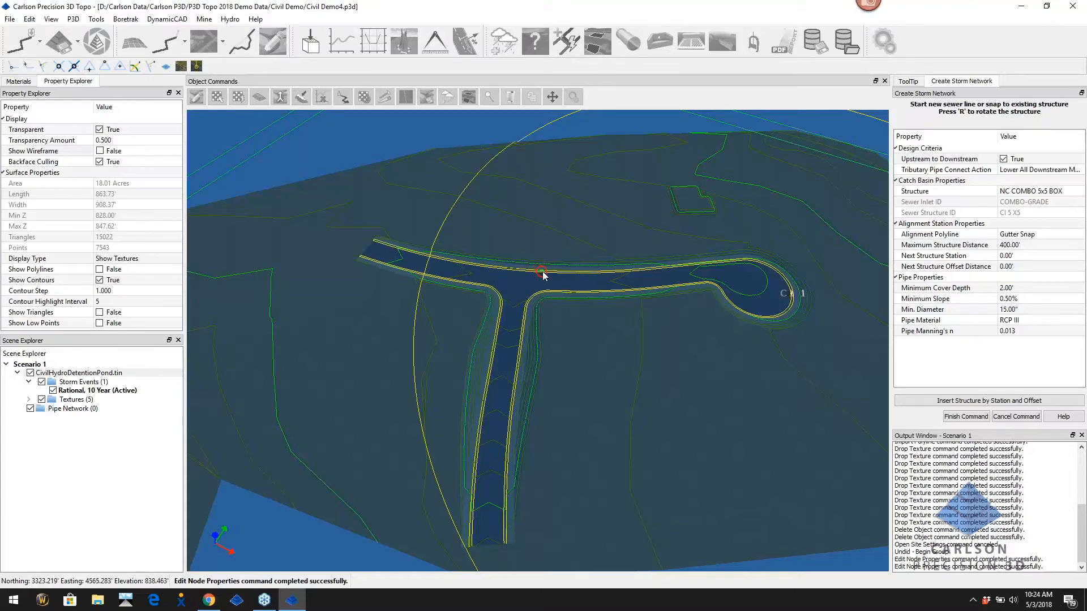
# Place catch basins CI 2–CI 5 from the junction down the road stem, linked by pipes P 1–P 4
pyautogui.scroll(-3, 542, 275)
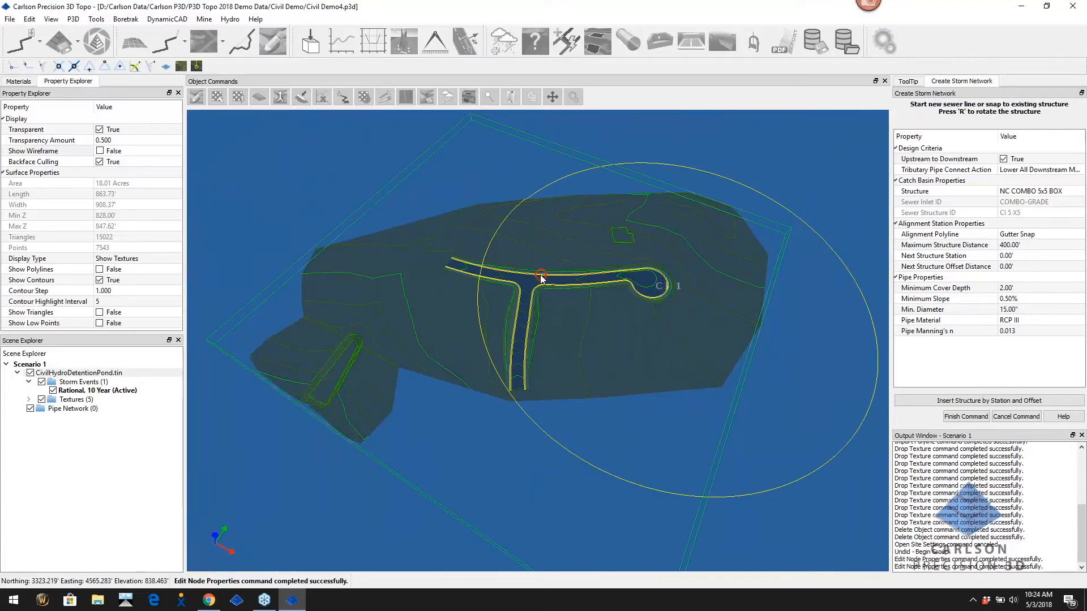
pyautogui.click(541, 278)
pyautogui.scroll(5, 555, 307)
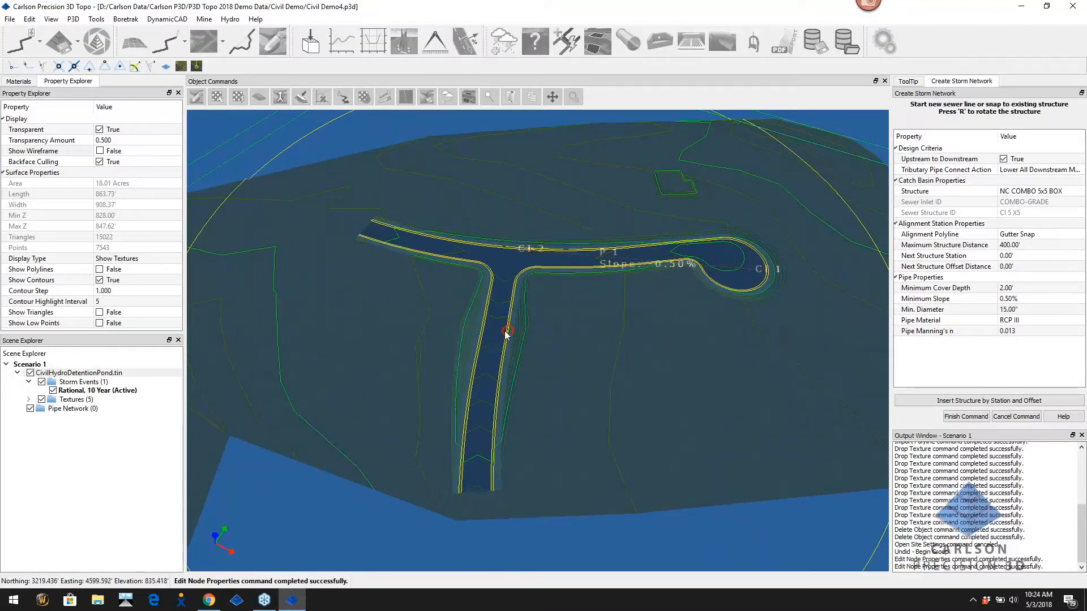
pyautogui.click(483, 330)
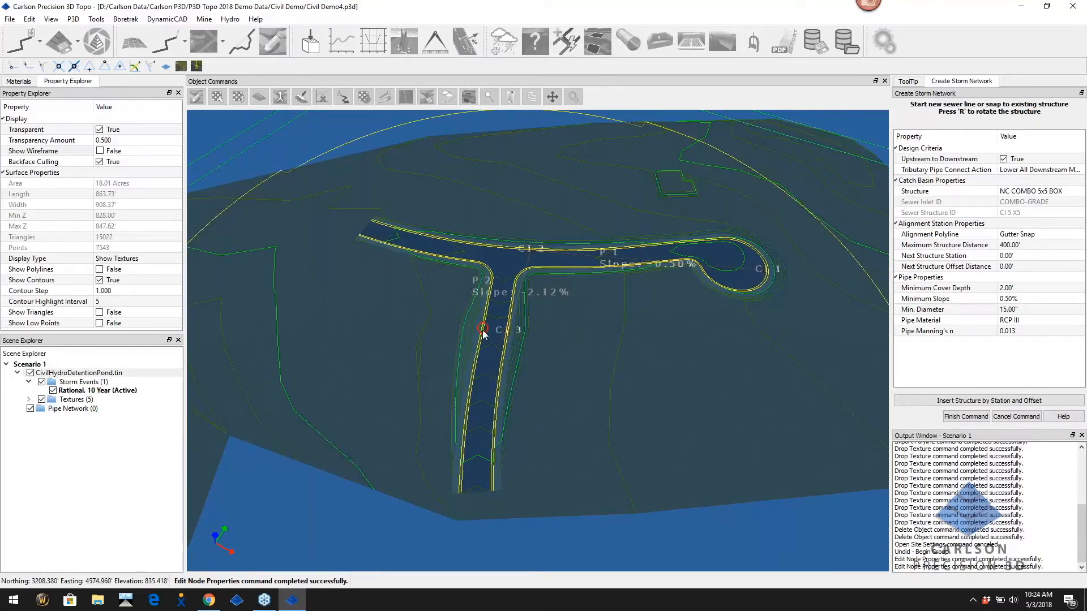
pyautogui.click(483, 331)
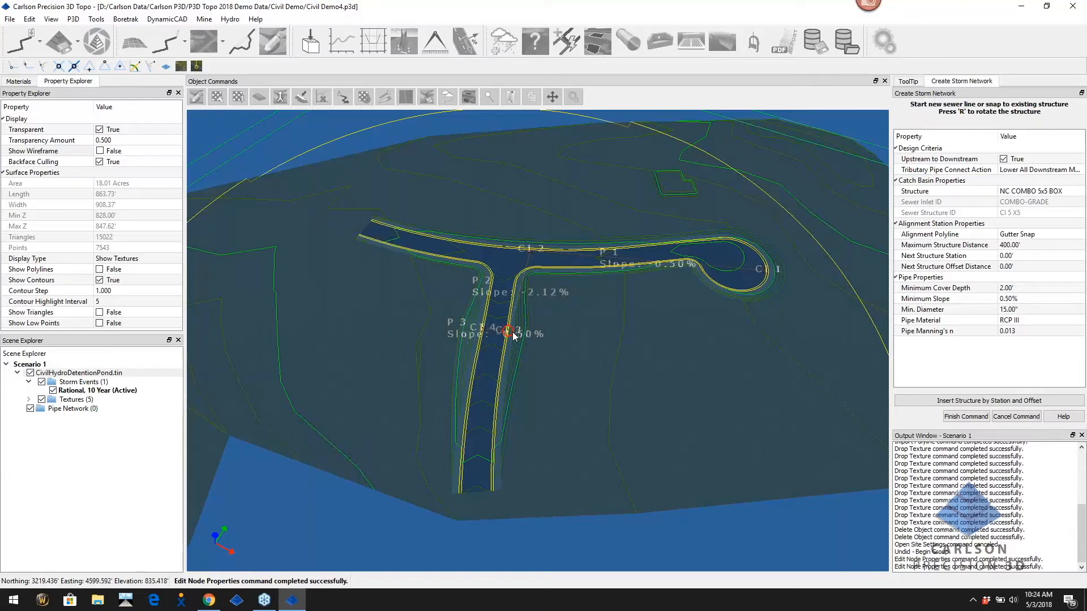
pyautogui.scroll(-3, 498, 363)
pyautogui.moveTo(498, 362); pyautogui.dragTo(511, 361, button='middle')
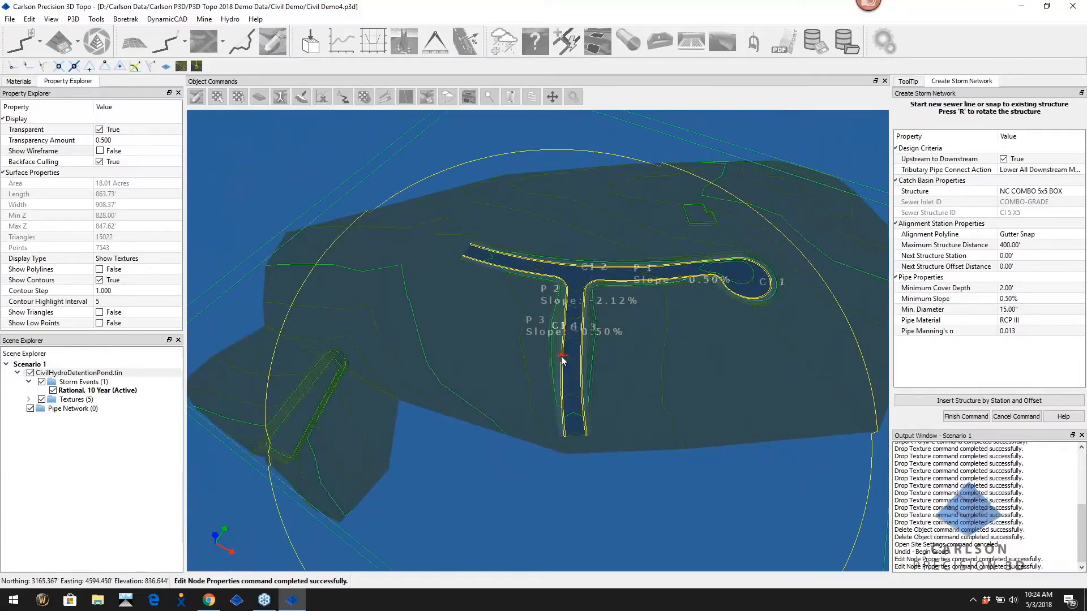
pyautogui.scroll(3, 560, 358)
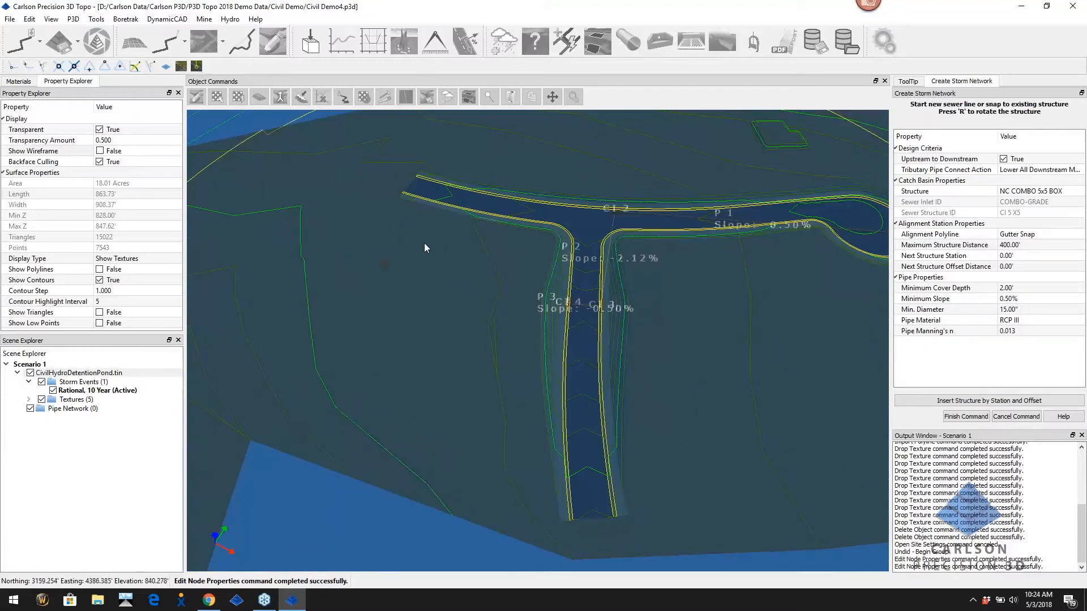
pyautogui.click(562, 390)
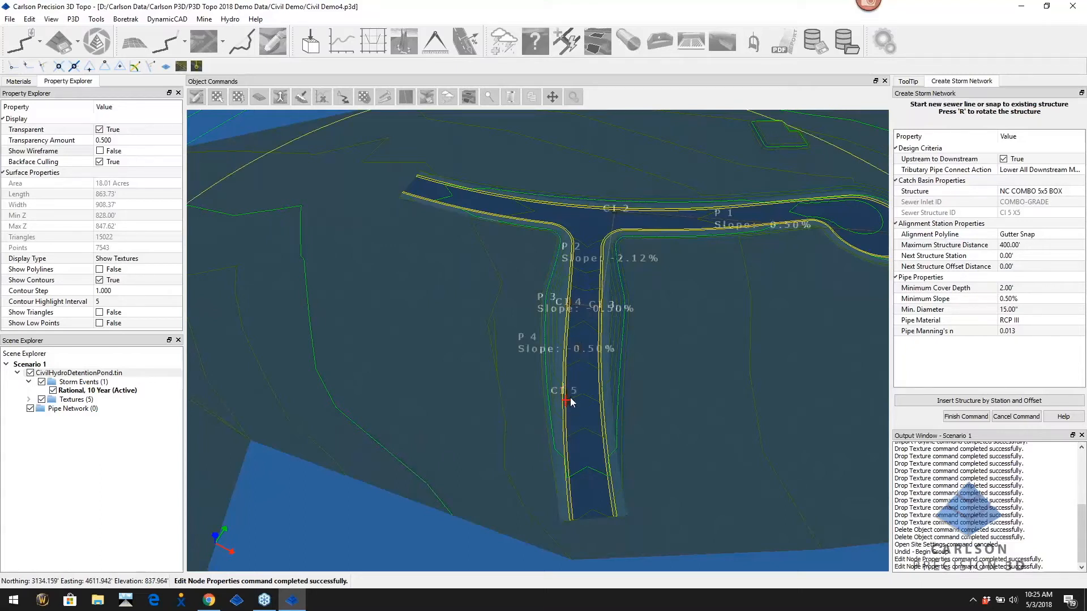
pyautogui.moveTo(571, 395); pyautogui.dragTo(594, 390, button='middle')
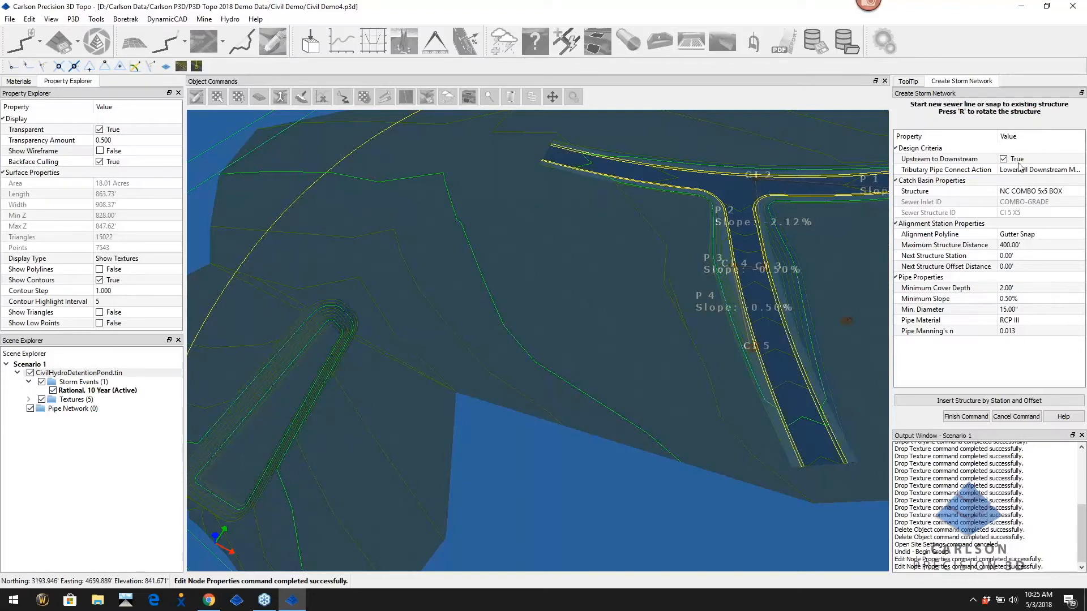
# Add an NCCulvert1_headwall outlet at the pond via pipe P 5 and finish the network
pyautogui.click(1023, 196)
pyautogui.click(1047, 193)
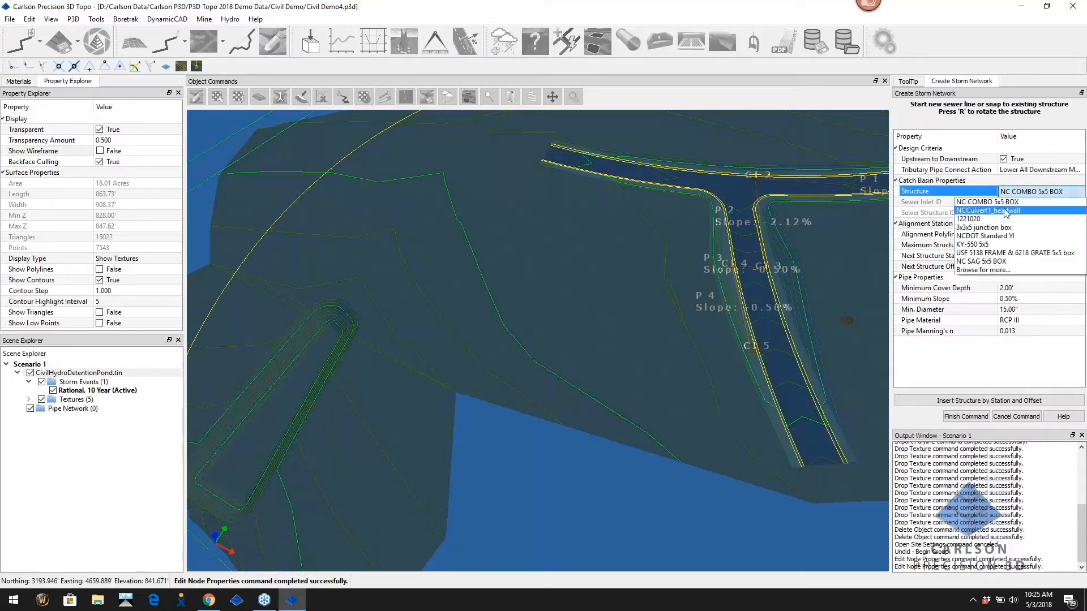
pyautogui.click(1006, 211)
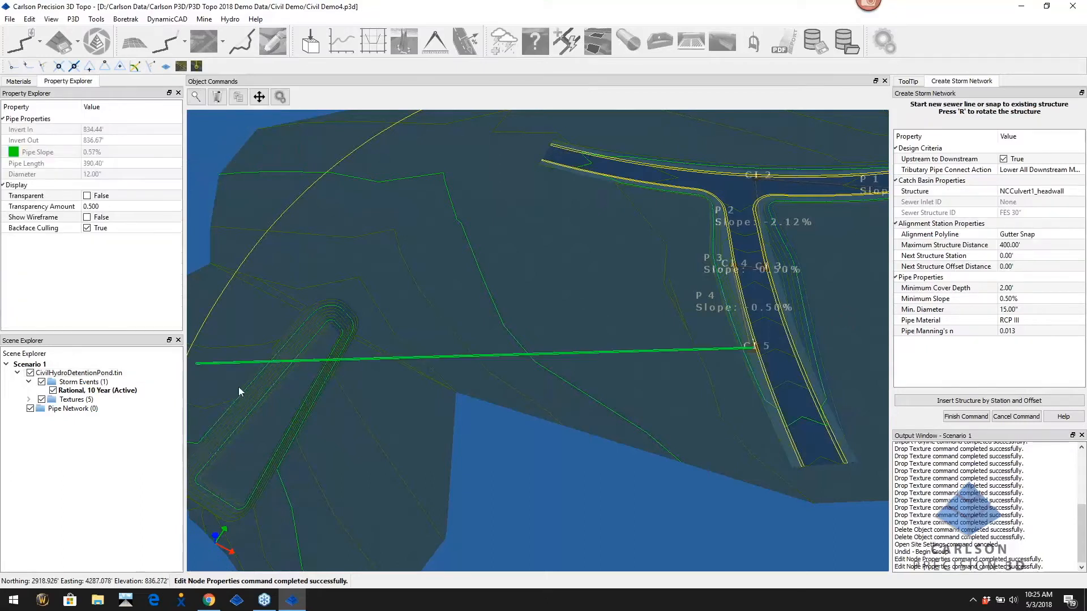
pyautogui.click(330, 363)
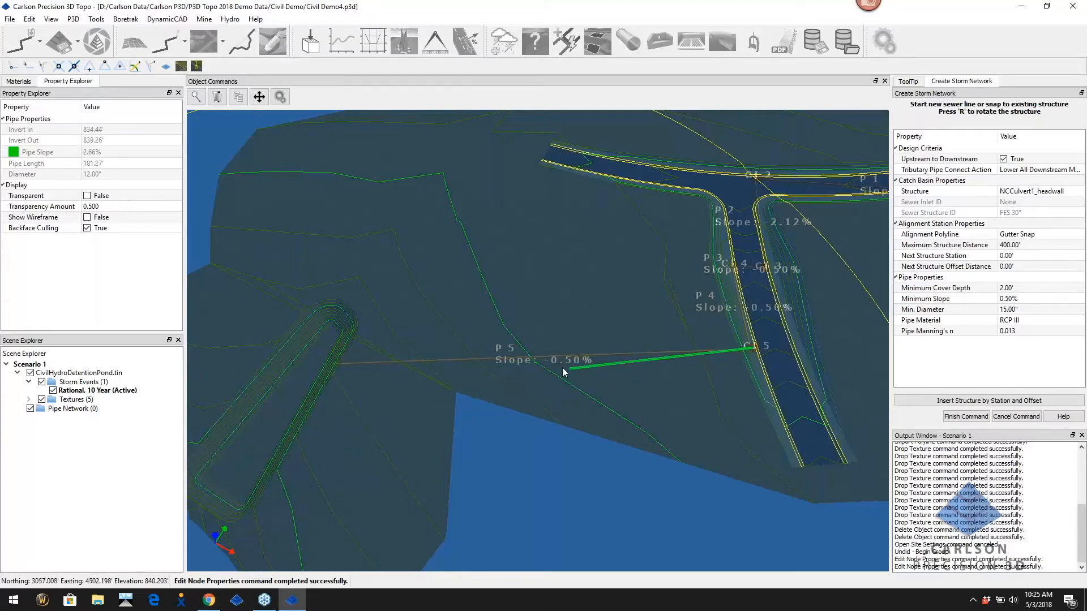
pyautogui.press('Return')
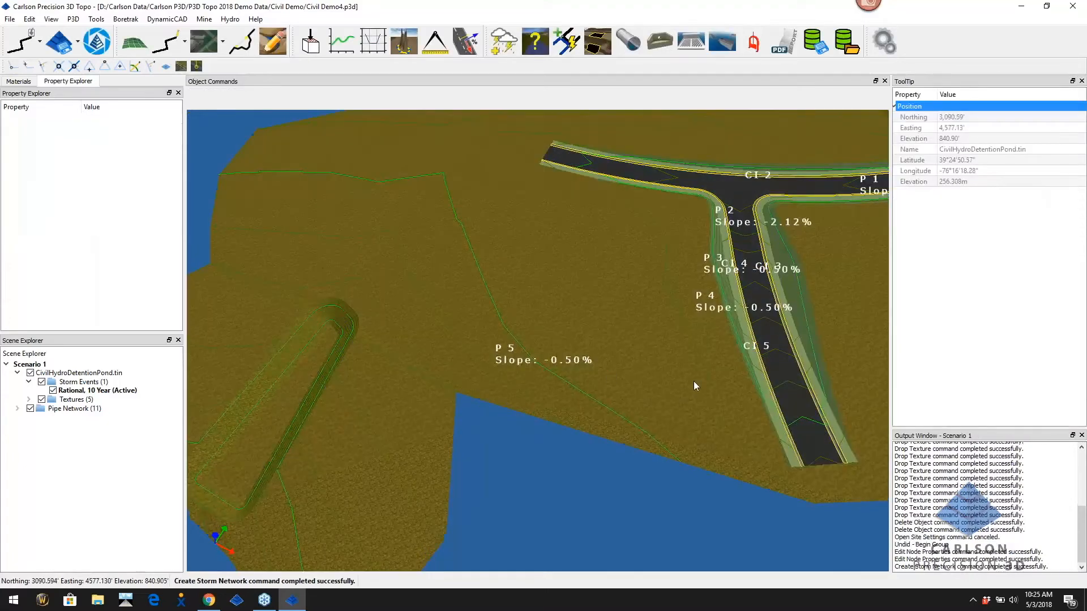
# Turn on Show Wireframe for the detention pond surface
pyautogui.scroll(-5, 690, 379)
pyautogui.moveTo(664, 382); pyautogui.dragTo(526, 440, button='middle')
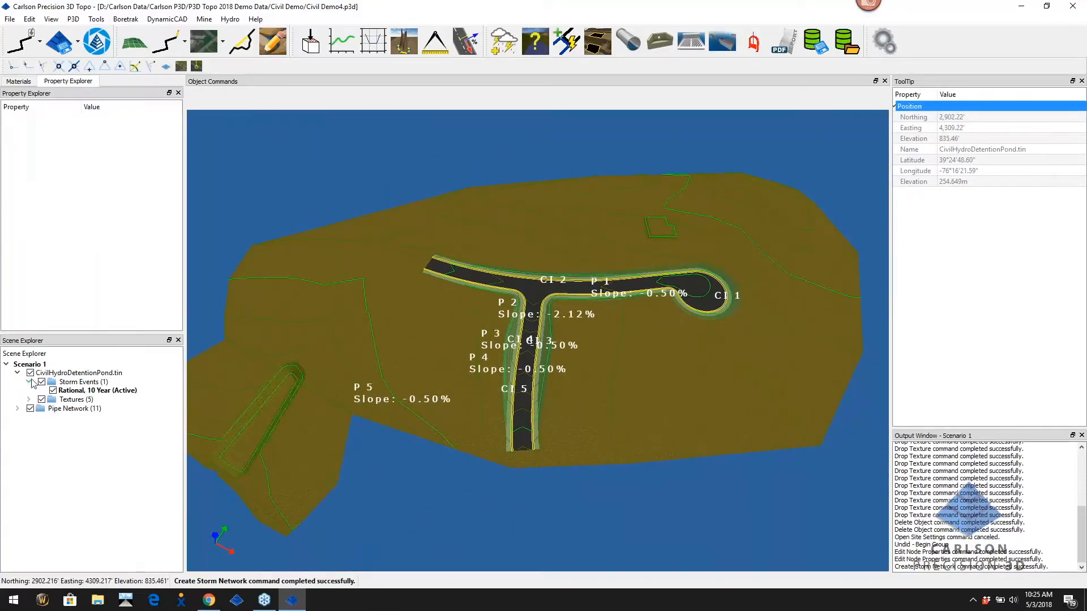
pyautogui.click(64, 373)
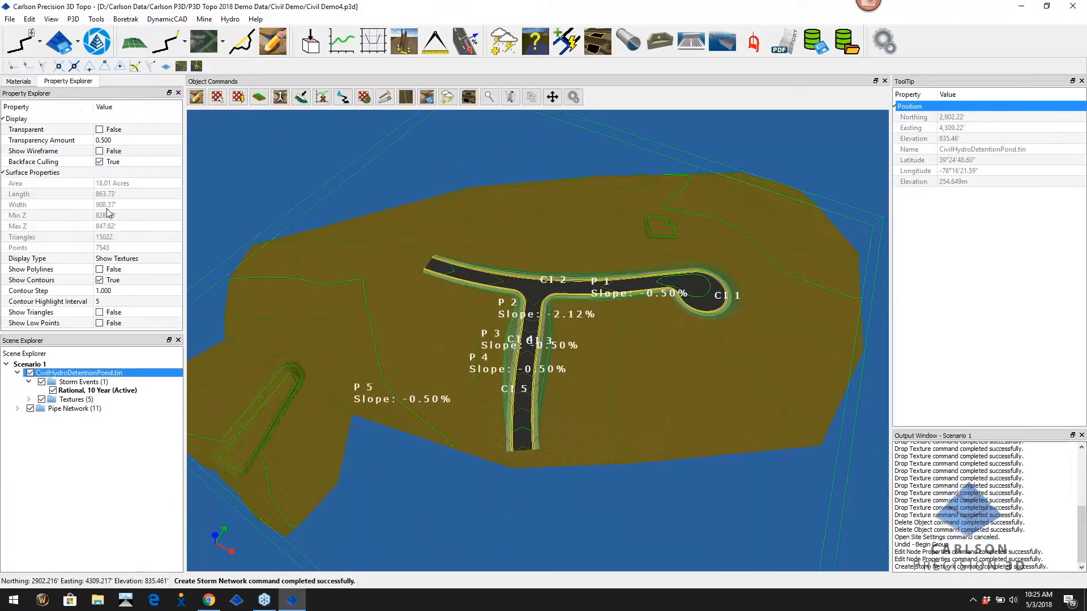
pyautogui.click(100, 151)
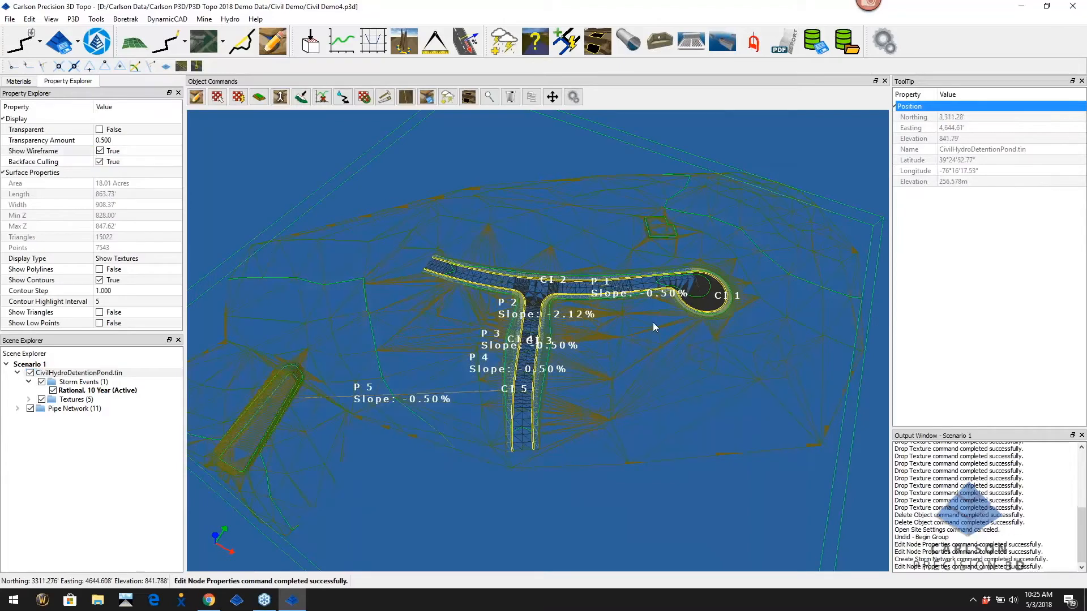
# Orbit around the pipes, then select the Rational, 10 Year storm event
pyautogui.scroll(3, 657, 327)
pyautogui.moveTo(630, 324); pyautogui.dragTo(482, 360)
pyautogui.scroll(5, 453, 318)
pyautogui.scroll(-3, 293, 286)
pyautogui.scroll(-1, 298, 294)
pyautogui.moveTo(310, 311); pyautogui.dragTo(434, 368)
pyautogui.scroll(-5, 434, 368)
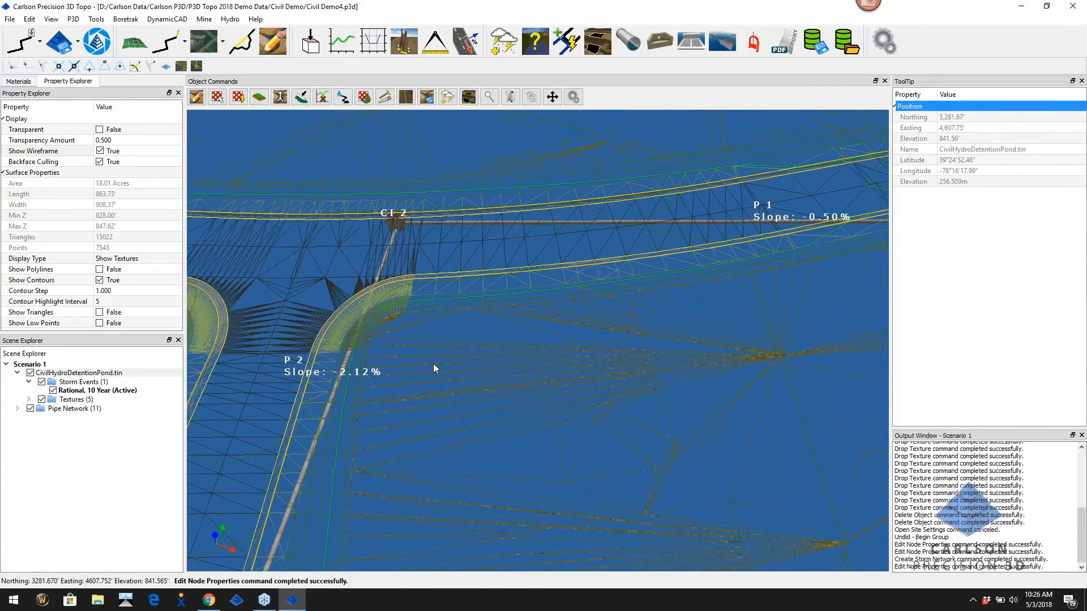
pyautogui.moveTo(433, 397); pyautogui.dragTo(464, 354, button='middle')
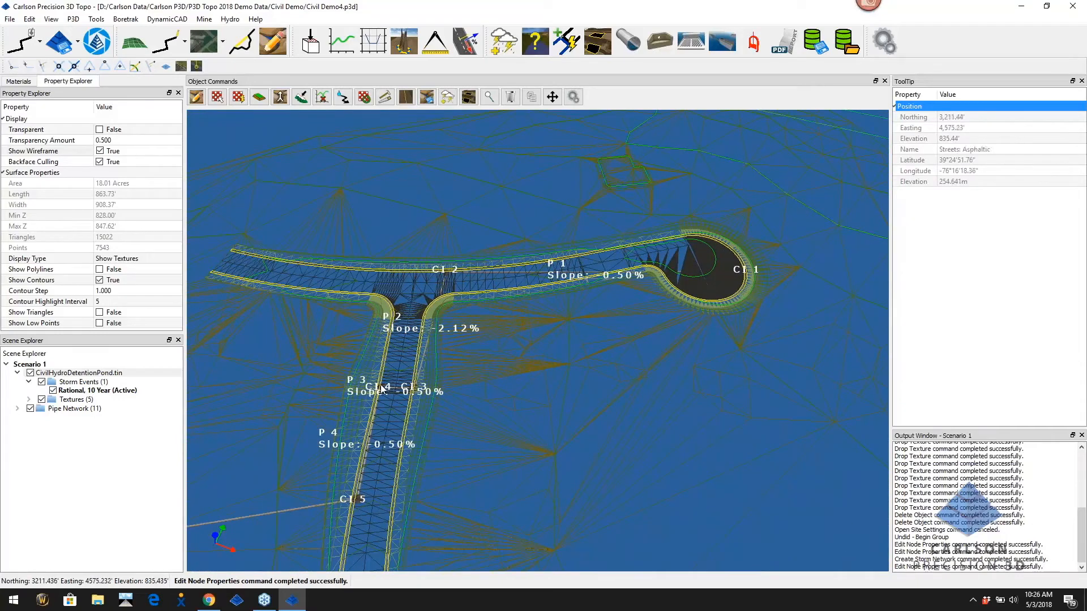
pyautogui.click(103, 392)
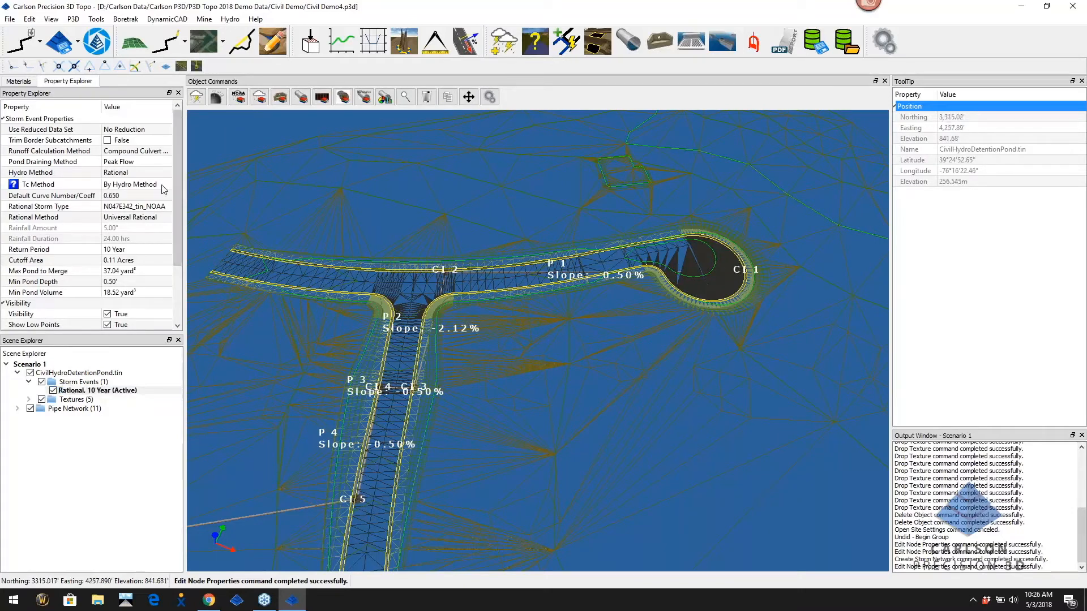
pyautogui.moveTo(165, 187)
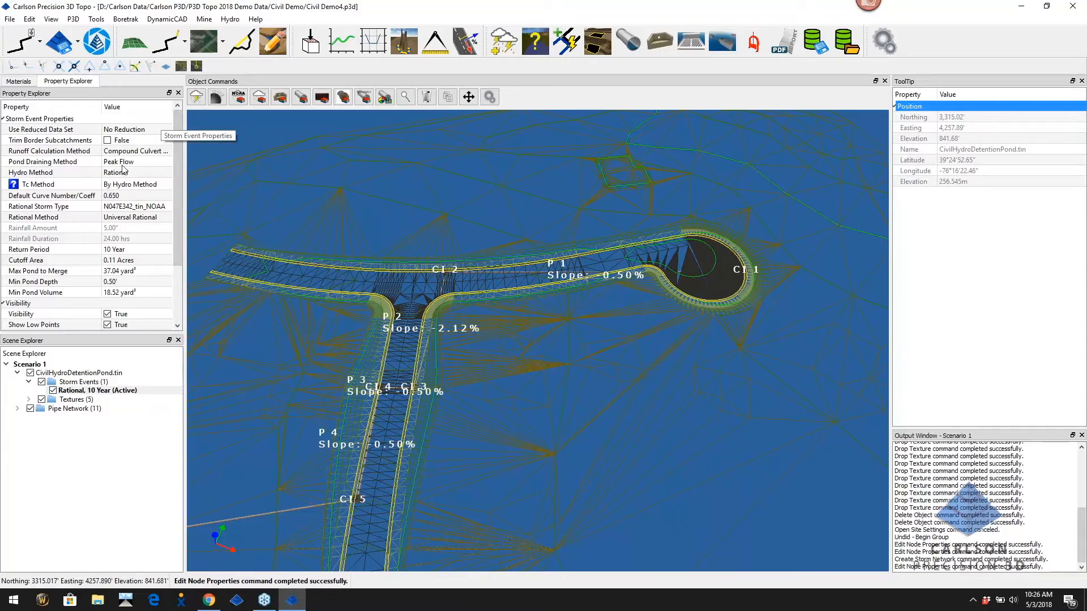
pyautogui.click(153, 165)
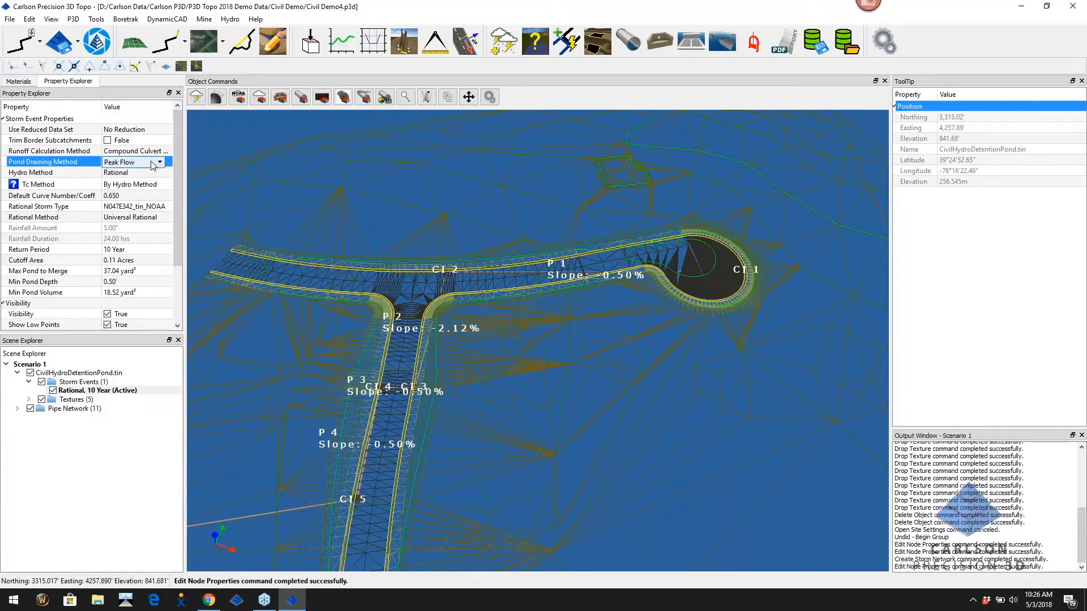
pyautogui.click(160, 163)
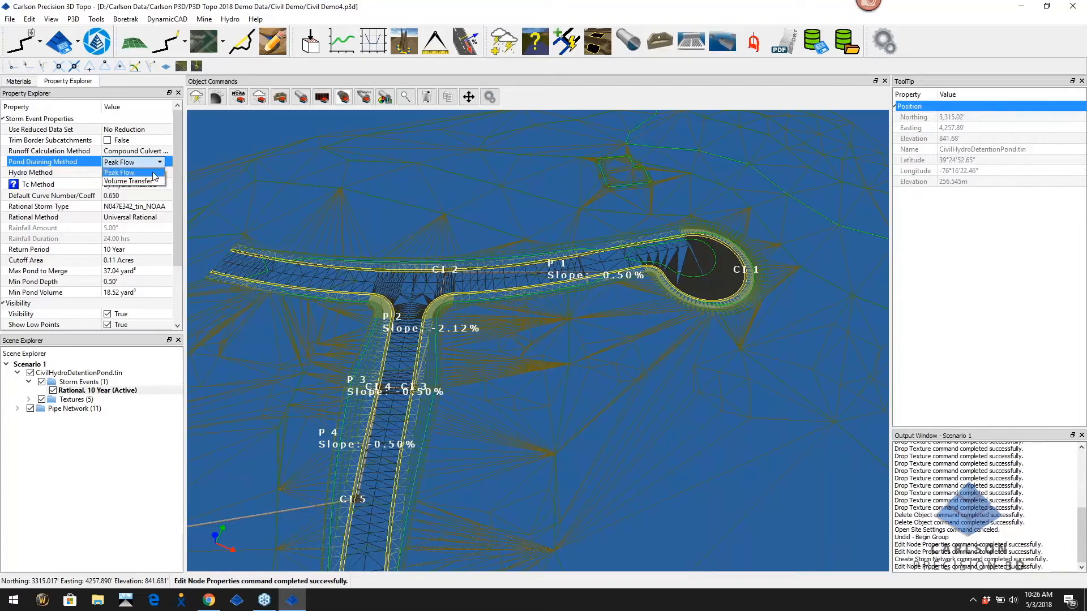
pyautogui.click(157, 182)
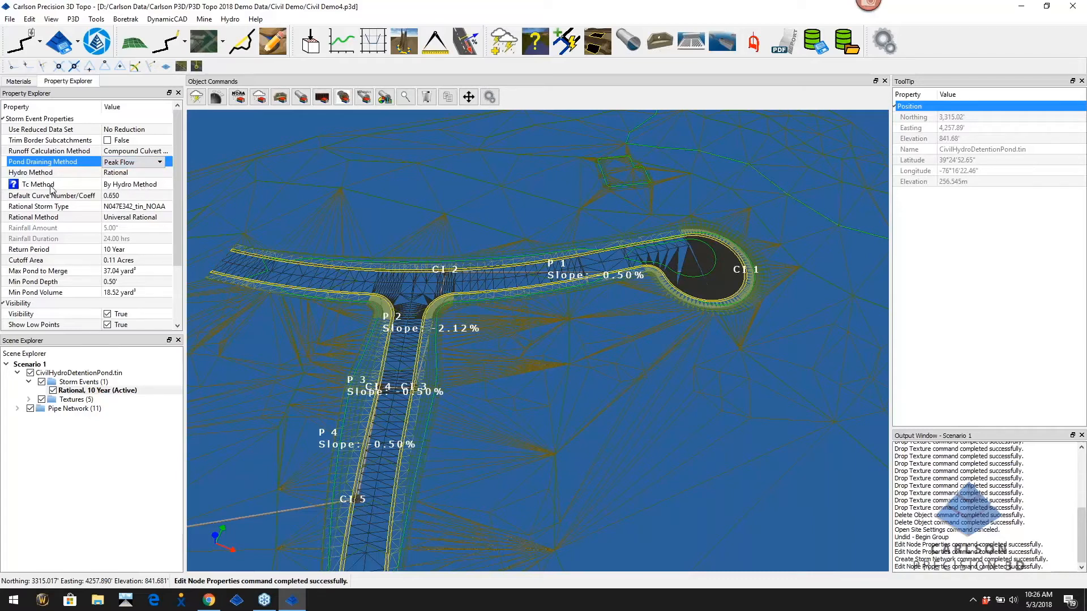
pyautogui.click(165, 187)
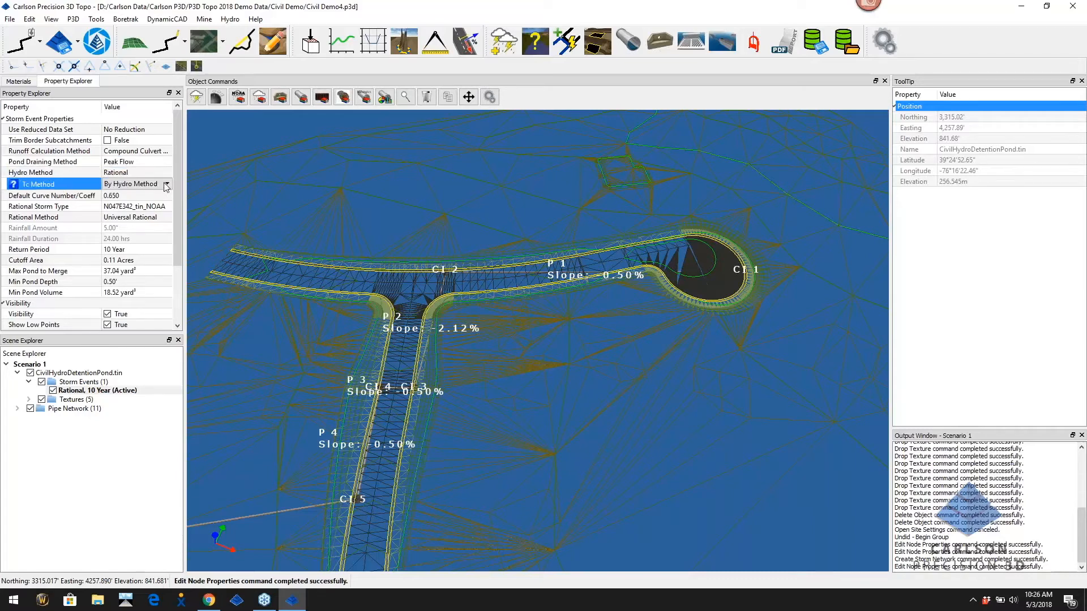
pyautogui.click(166, 187)
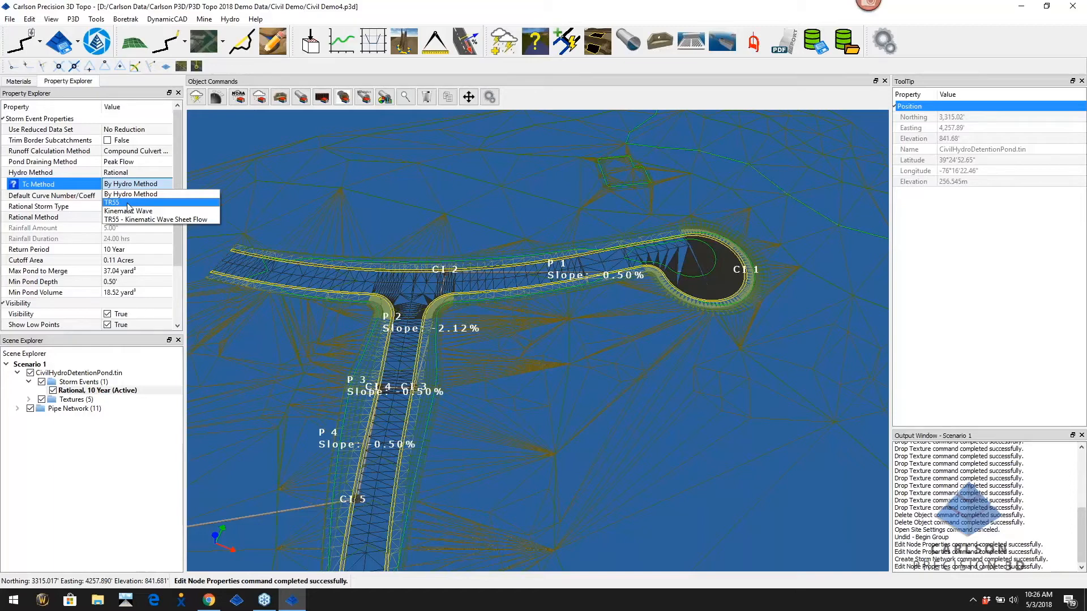
pyautogui.click(157, 194)
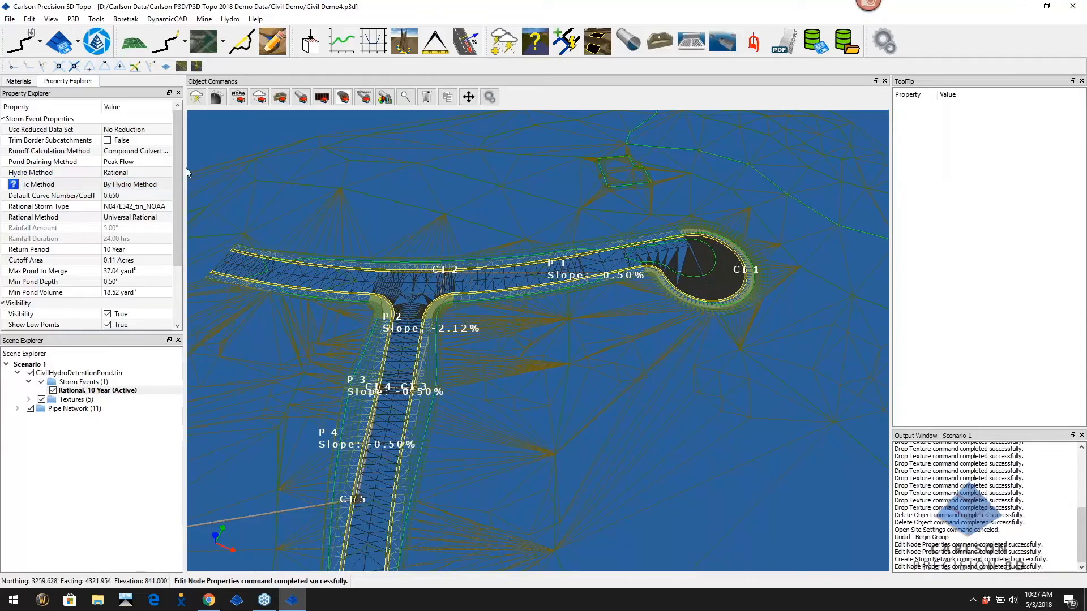
# Widen the Property Explorer panel and zoom out to show pipes P 1–P 5
pyautogui.moveTo(186, 169); pyautogui.dragTo(238, 168)
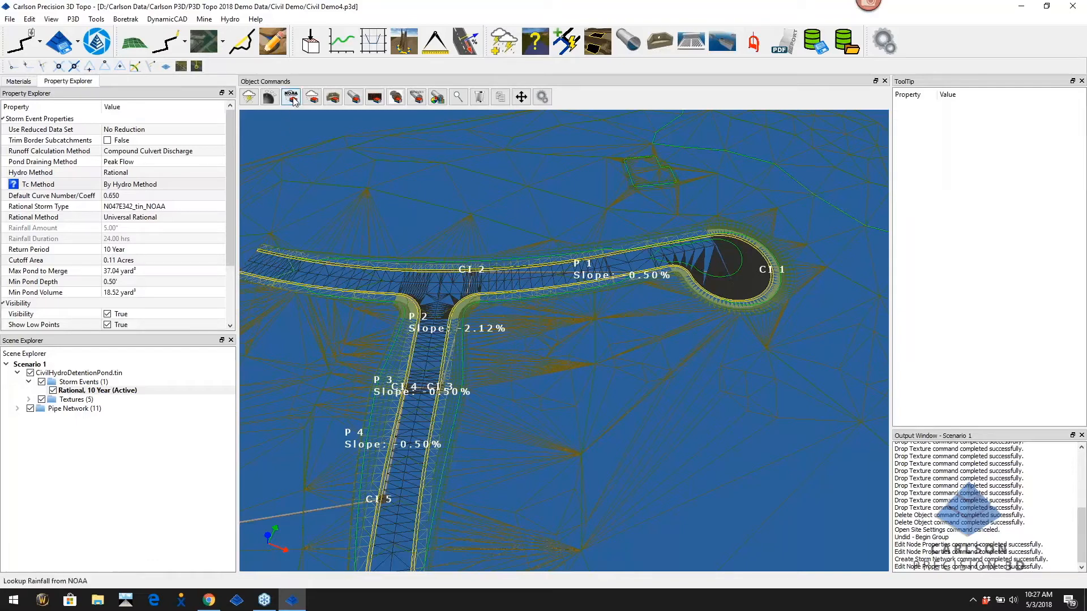
pyautogui.scroll(-1, 649, 322)
pyautogui.scroll(-3, 642, 331)
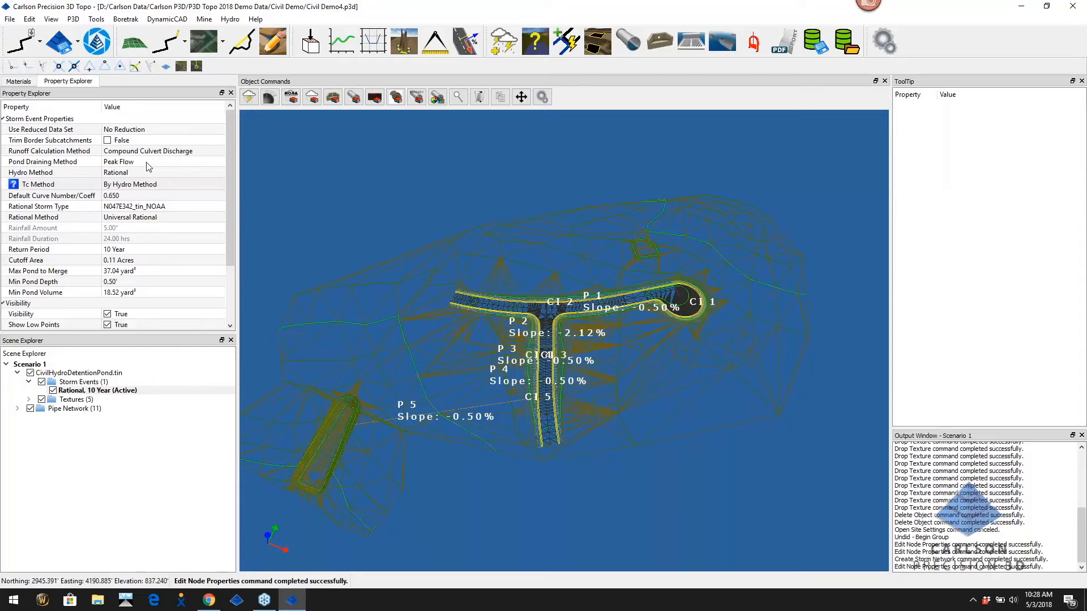
pyautogui.click(180, 222)
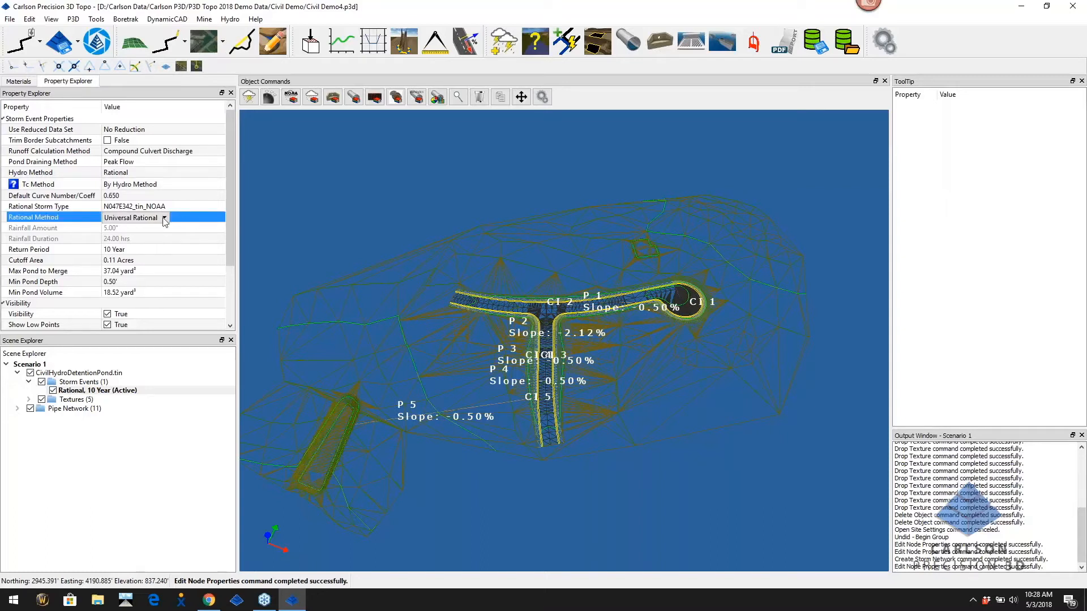
pyautogui.click(164, 218)
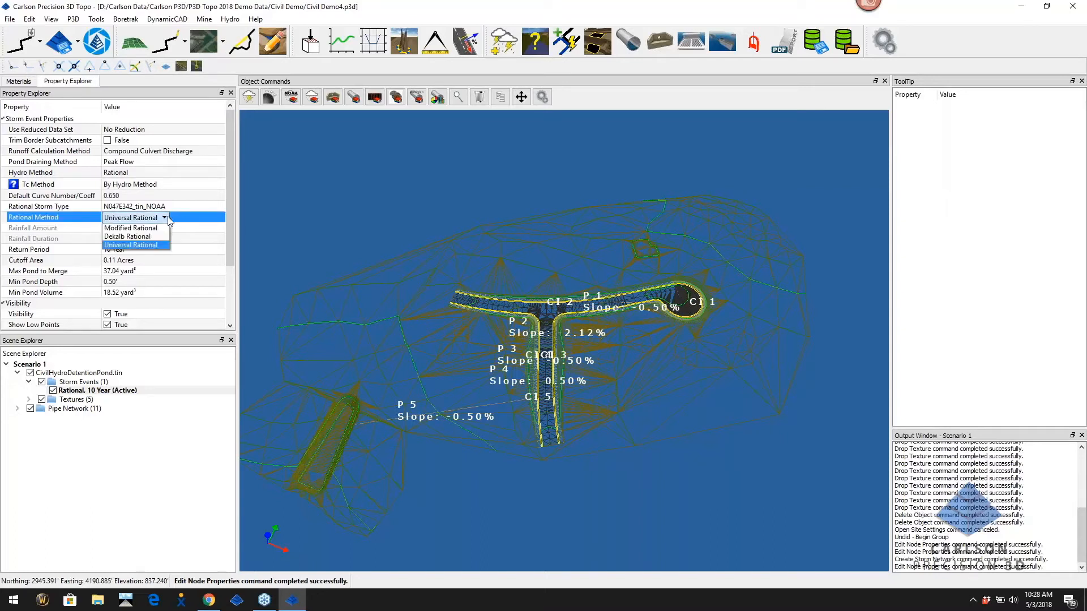
pyautogui.click(163, 245)
pyautogui.scroll(-2, 204, 266)
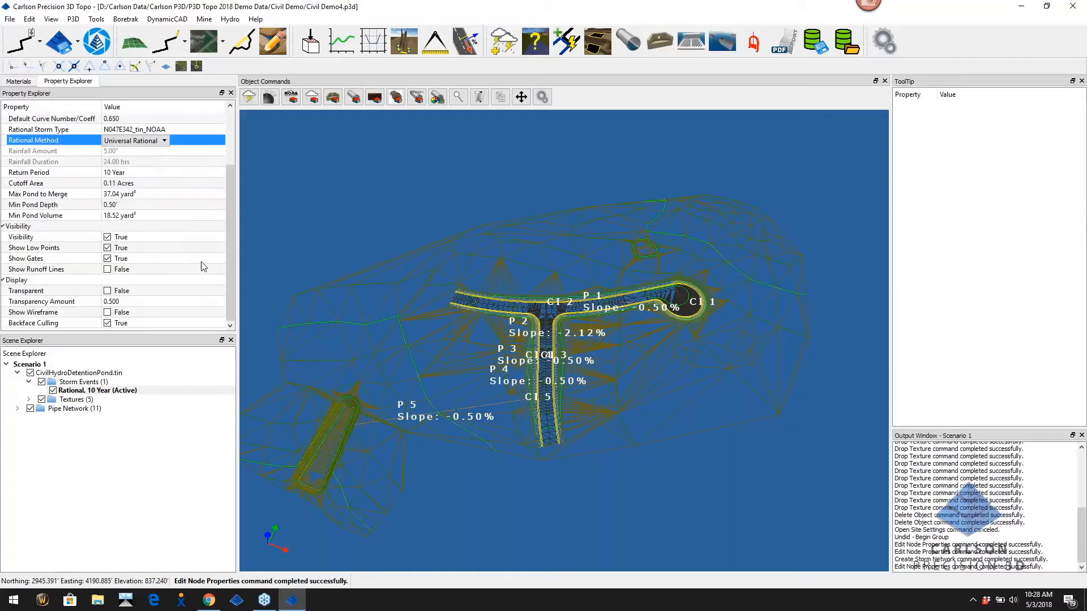
pyautogui.scroll(2, 204, 266)
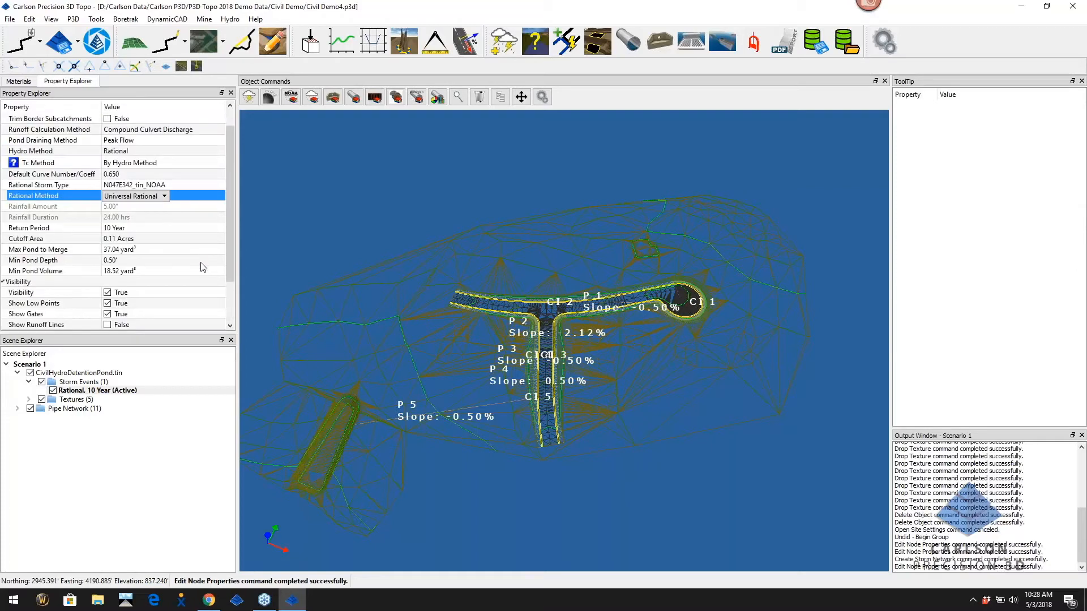
pyautogui.click(170, 232)
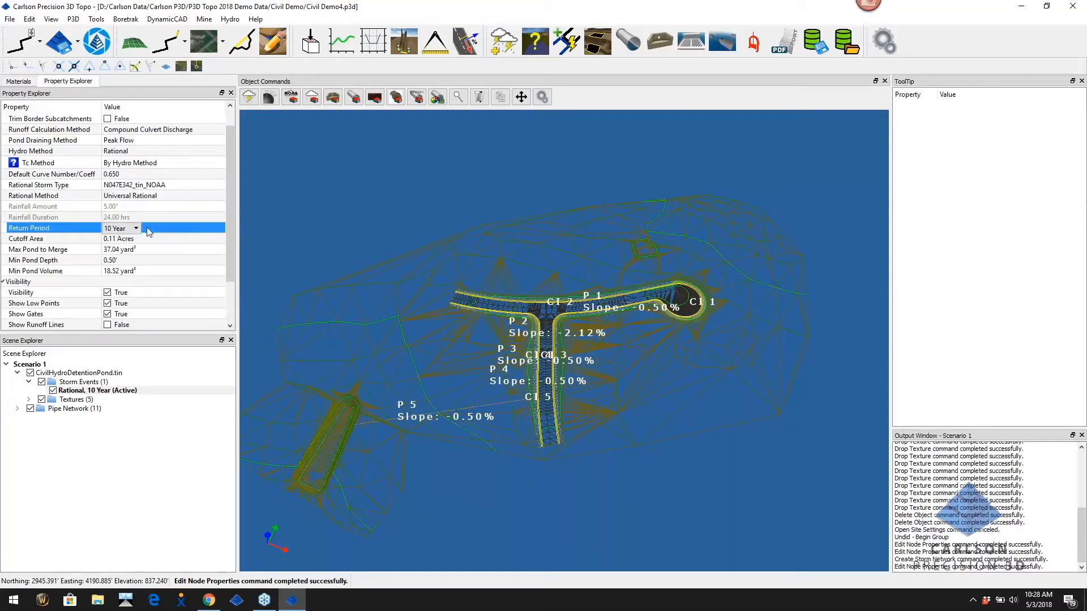
pyautogui.click(146, 228)
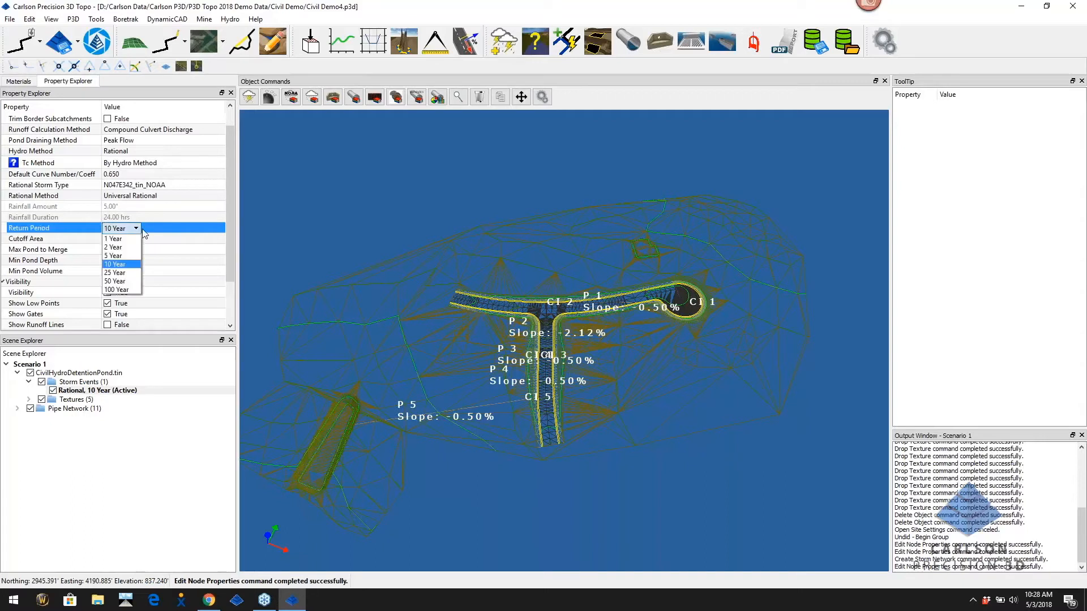
pyautogui.click(129, 264)
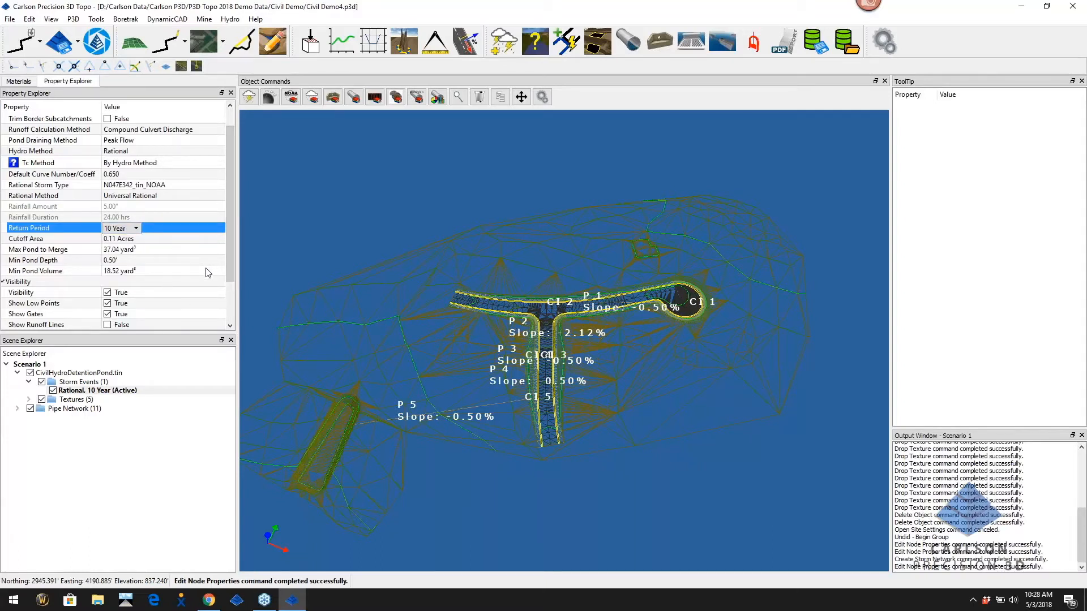
pyautogui.scroll(-2, 188, 260)
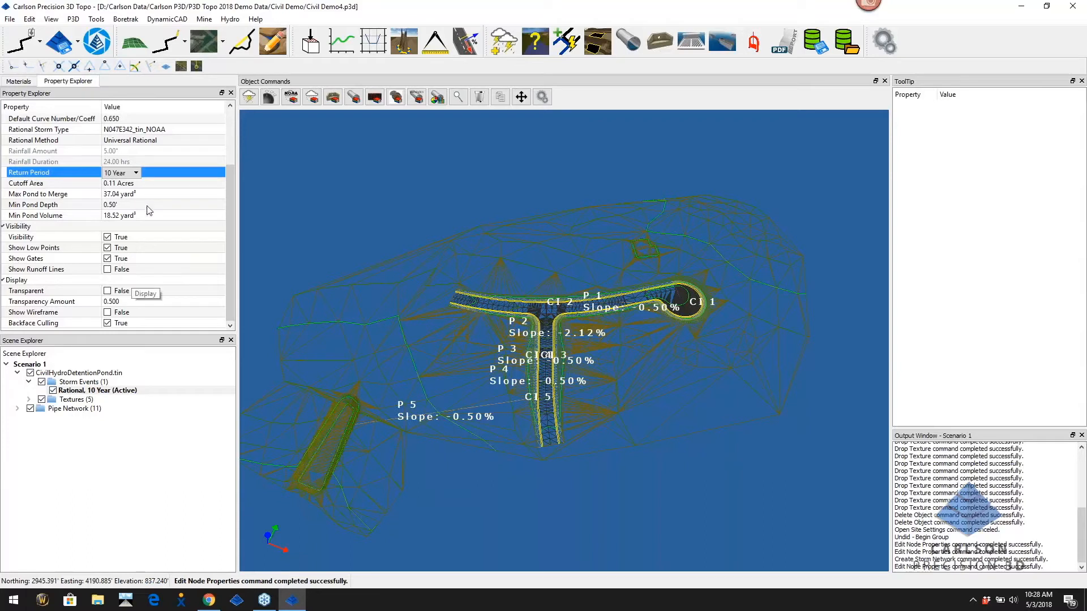
pyautogui.scroll(3, 148, 210)
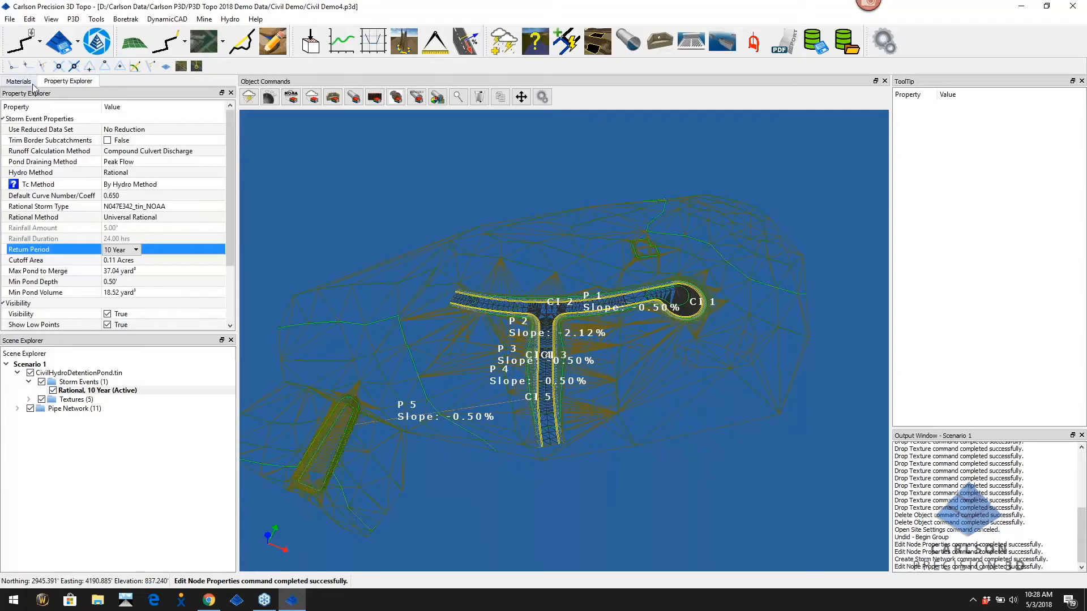
# Turn off Show Wireframe on CivilHydroDetentionPond.tin and bring up the Pipe Network's actions
pyautogui.click(76, 373)
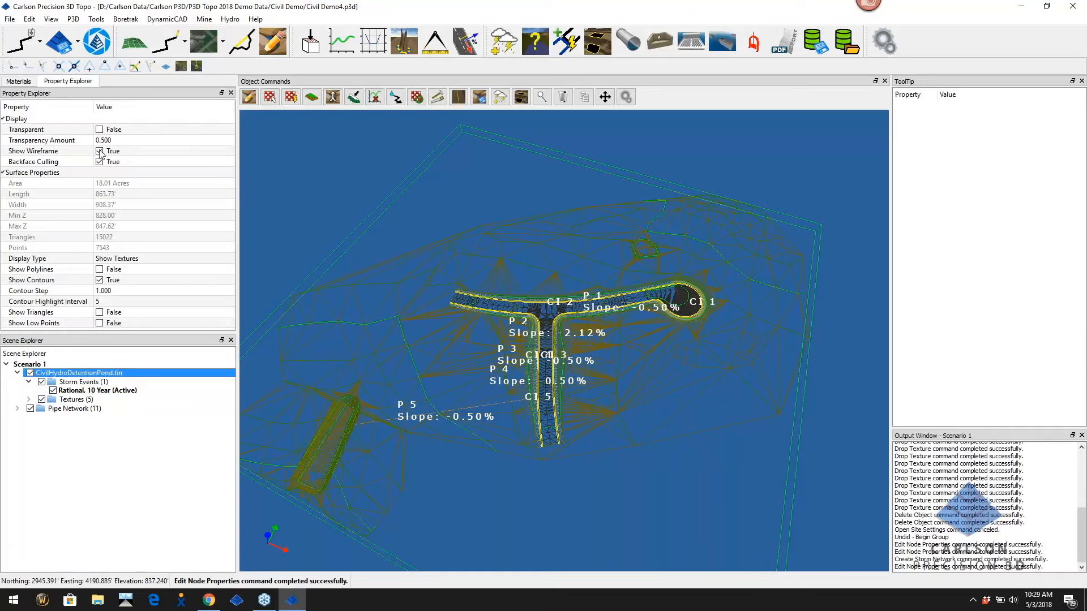
pyautogui.click(99, 151)
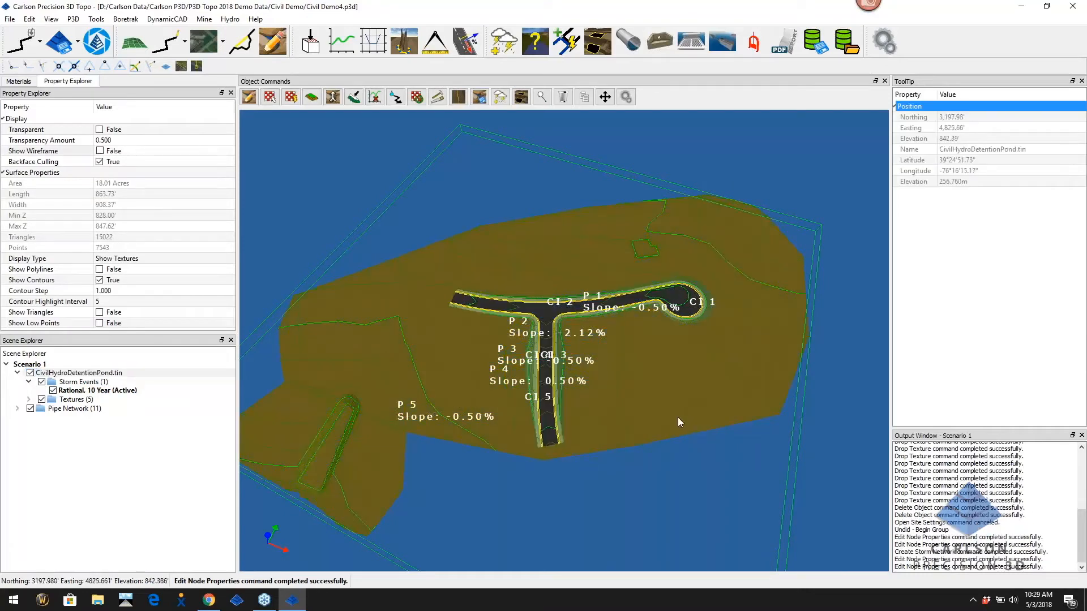
pyautogui.click(62, 409)
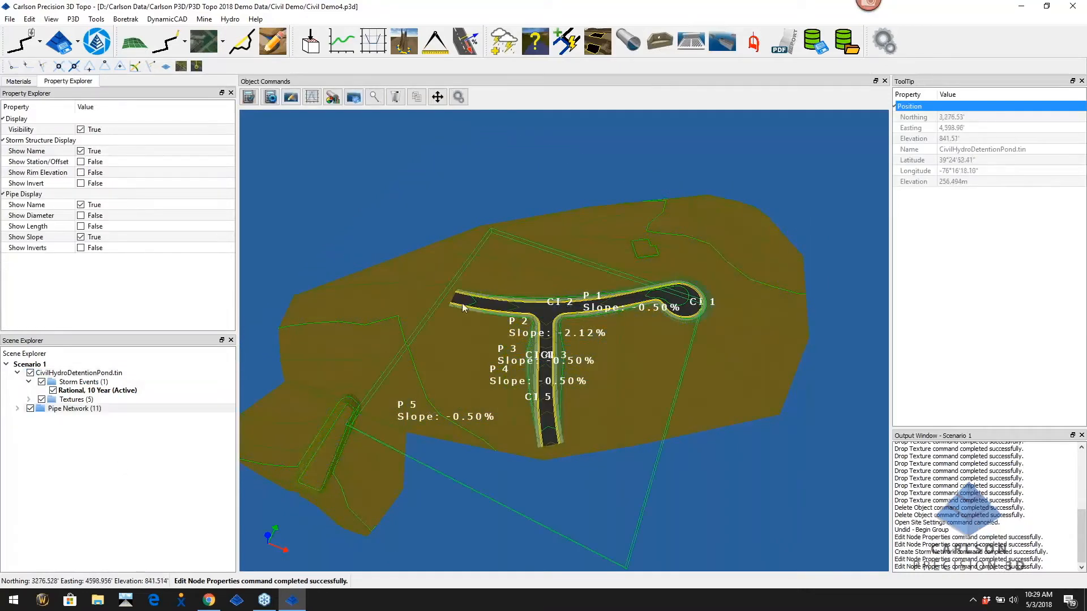
pyautogui.rightClick(78, 409)
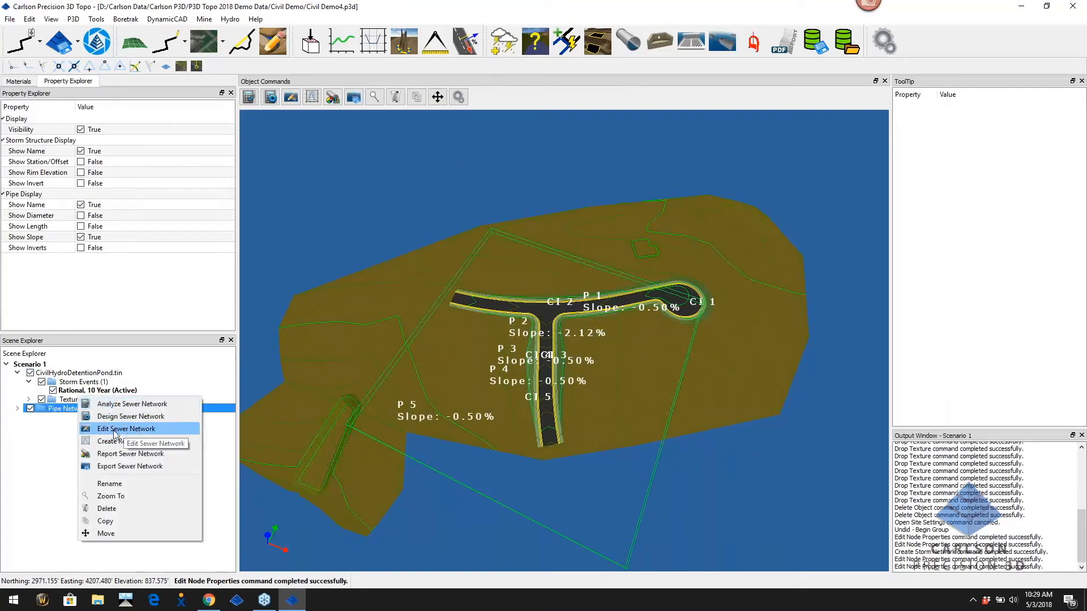
pyautogui.click(139, 430)
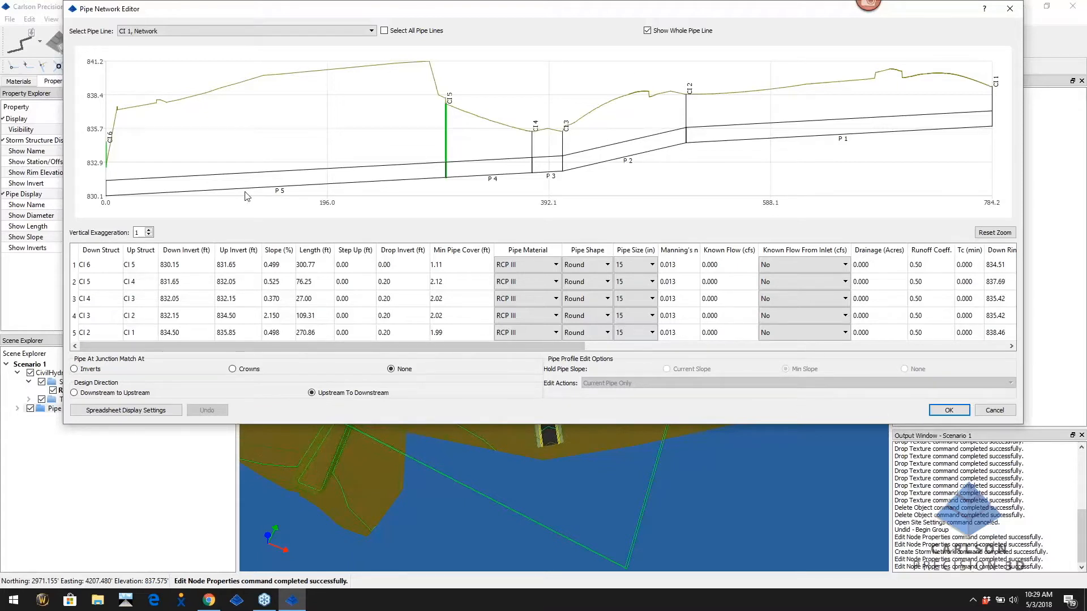
pyautogui.click(951, 410)
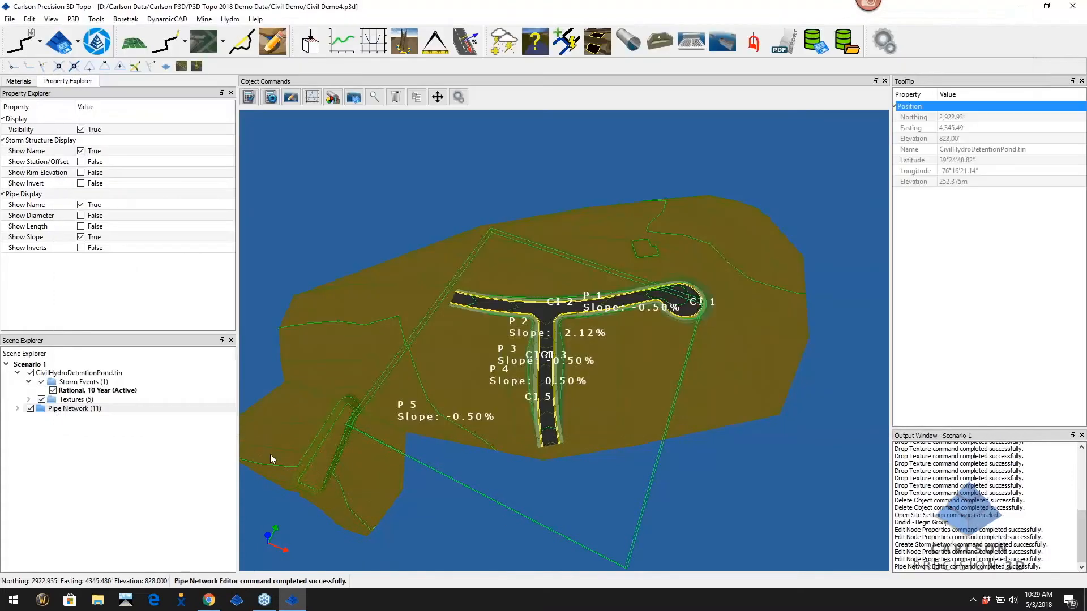
# Run Design Sewer Network on the Pipe Network, then open Edit Sewer Network to review results
pyautogui.click(69, 410)
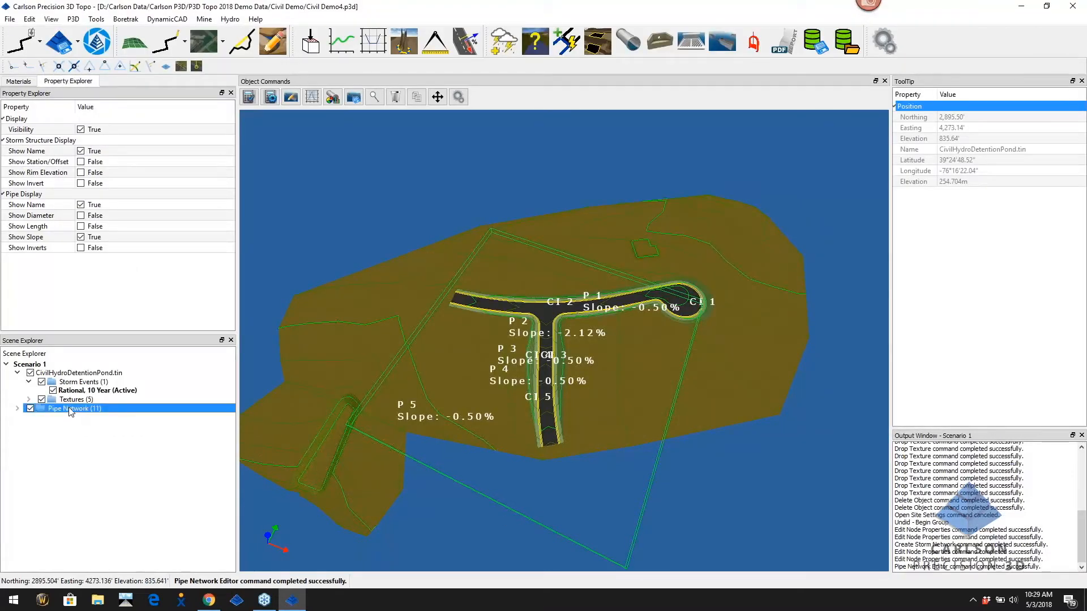
pyautogui.rightClick(71, 410)
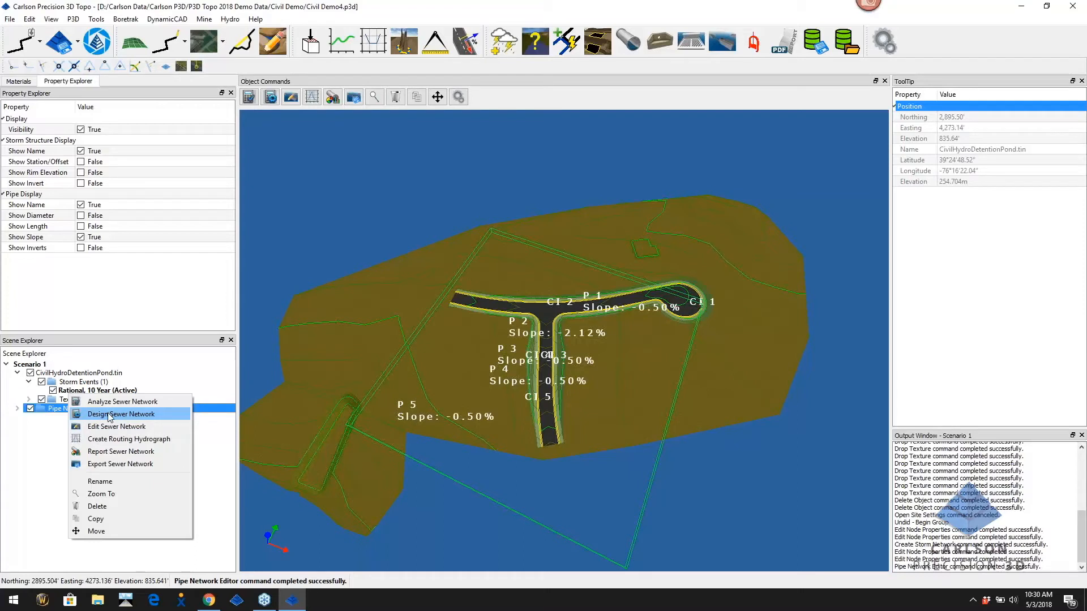
pyautogui.click(121, 416)
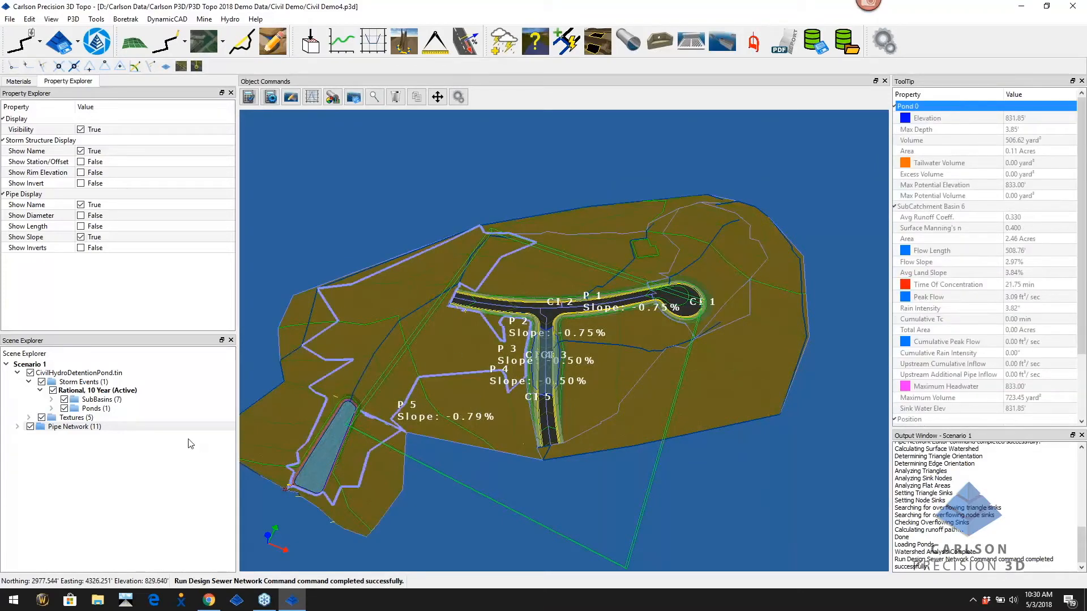
pyautogui.rightClick(72, 432)
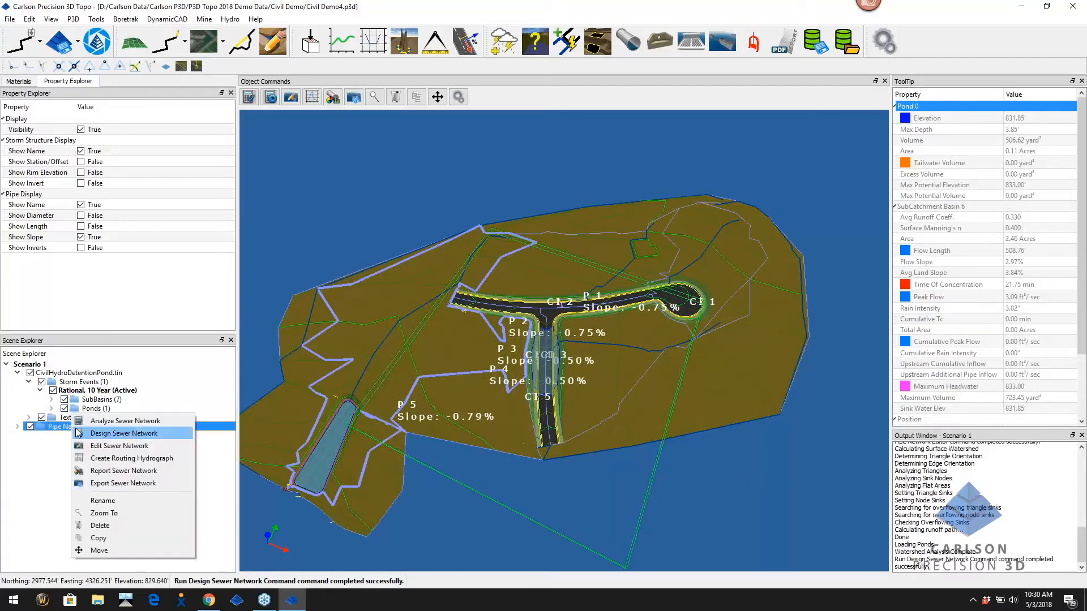
pyautogui.click(117, 448)
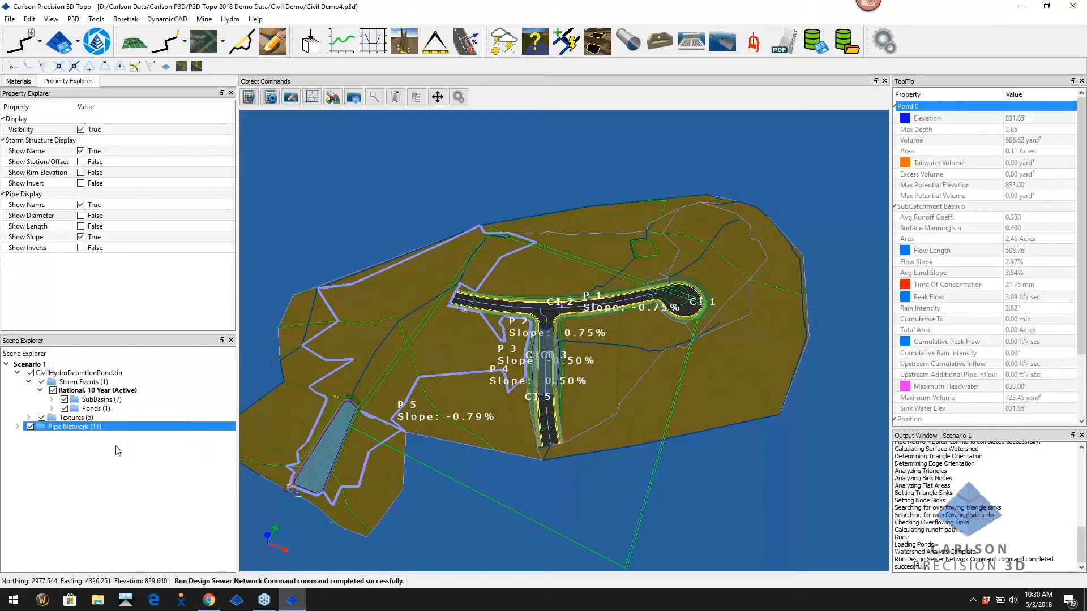
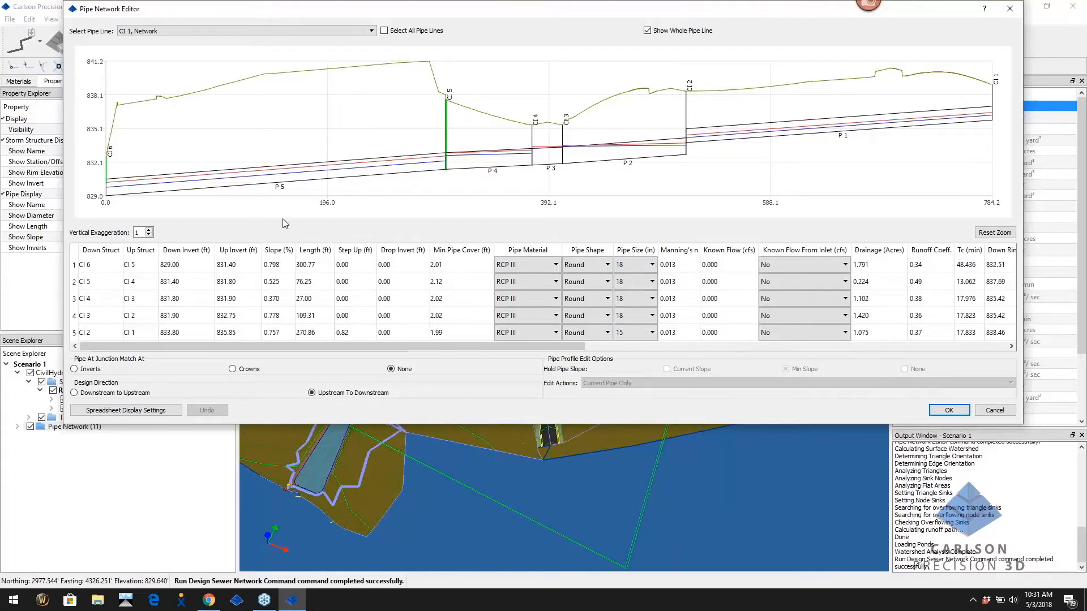
# Keep the second pipe as RCP III material and the first pipe round
pyautogui.click(556, 282)
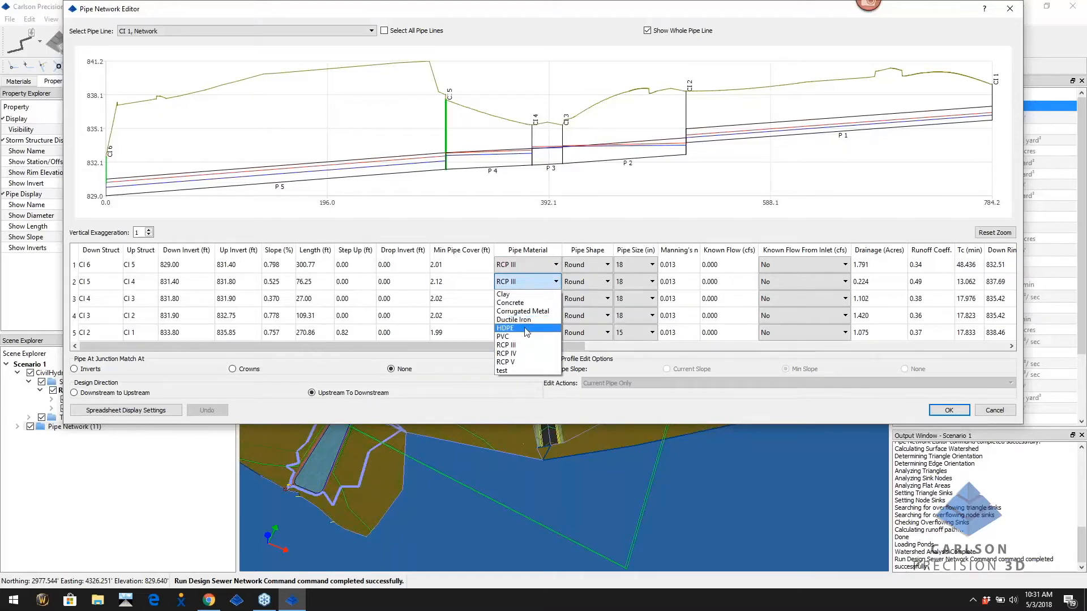
pyautogui.click(516, 345)
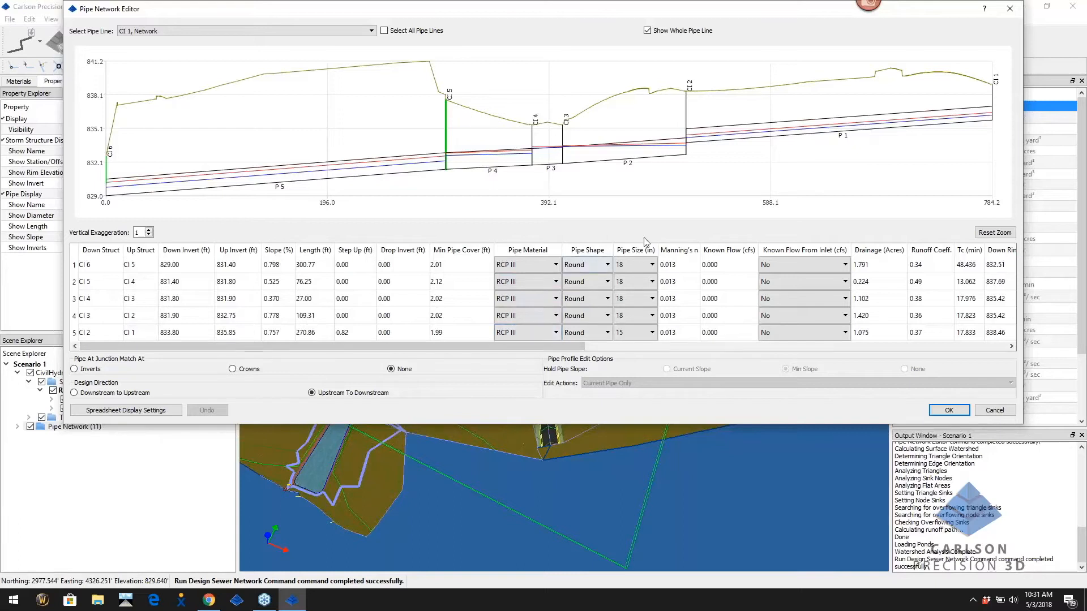
pyautogui.click(608, 265)
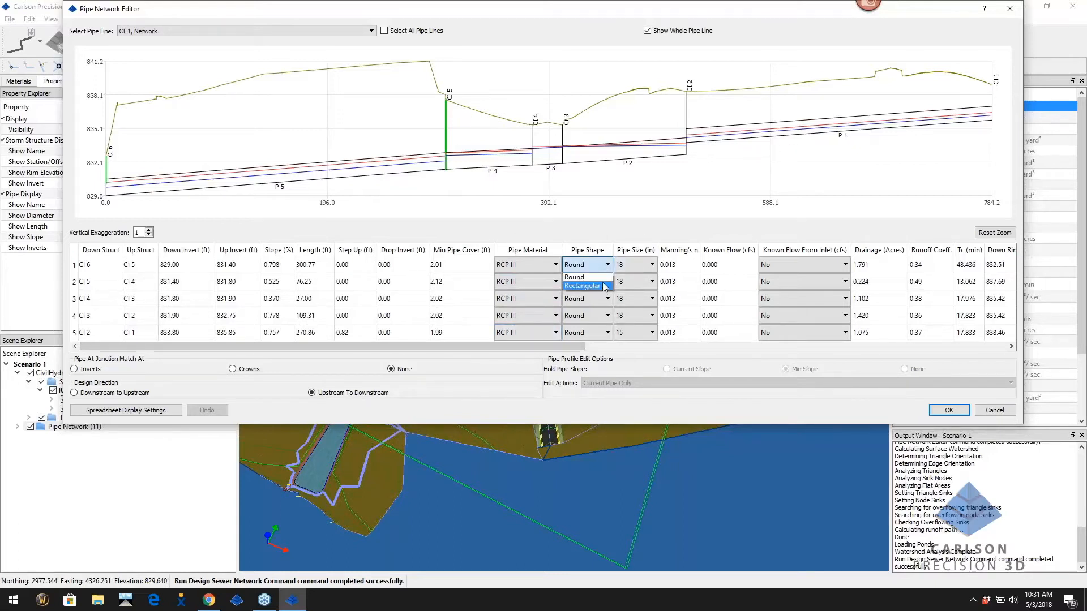
pyautogui.click(605, 277)
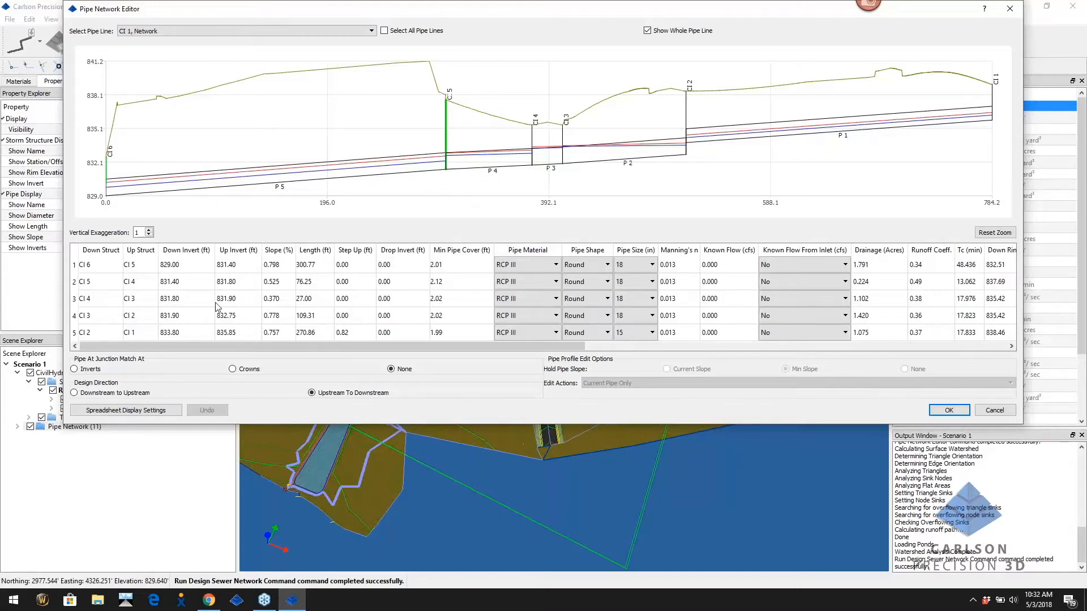
# Keep the fourth pipe's upstream invert at 832.75 and close the Pipe Network Editor
pyautogui.doubleClick(242, 317)
pyautogui.doubleClick(230, 323)
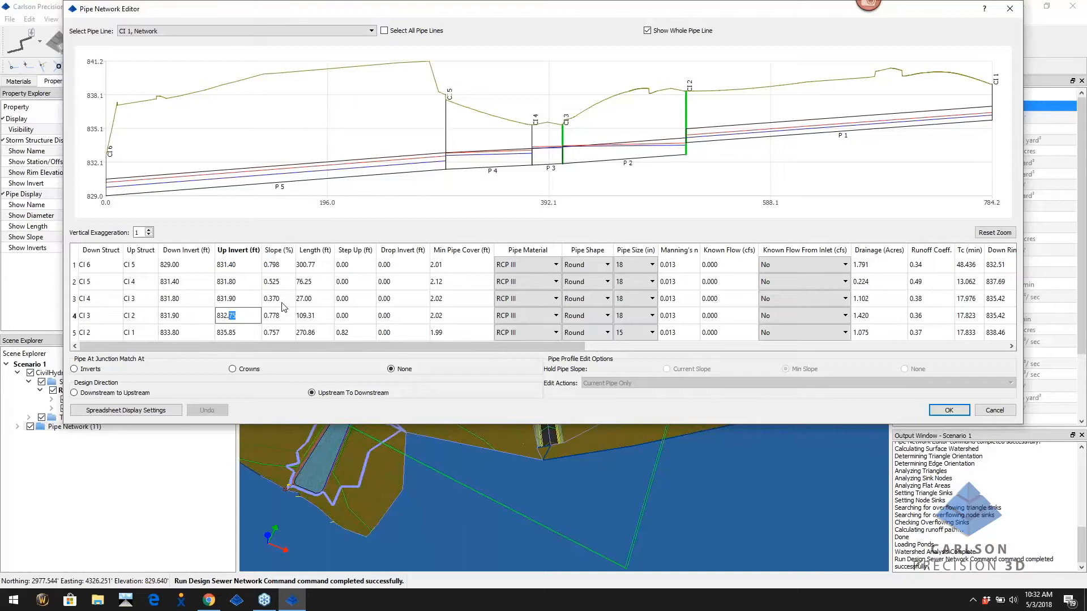
pyautogui.click(187, 316)
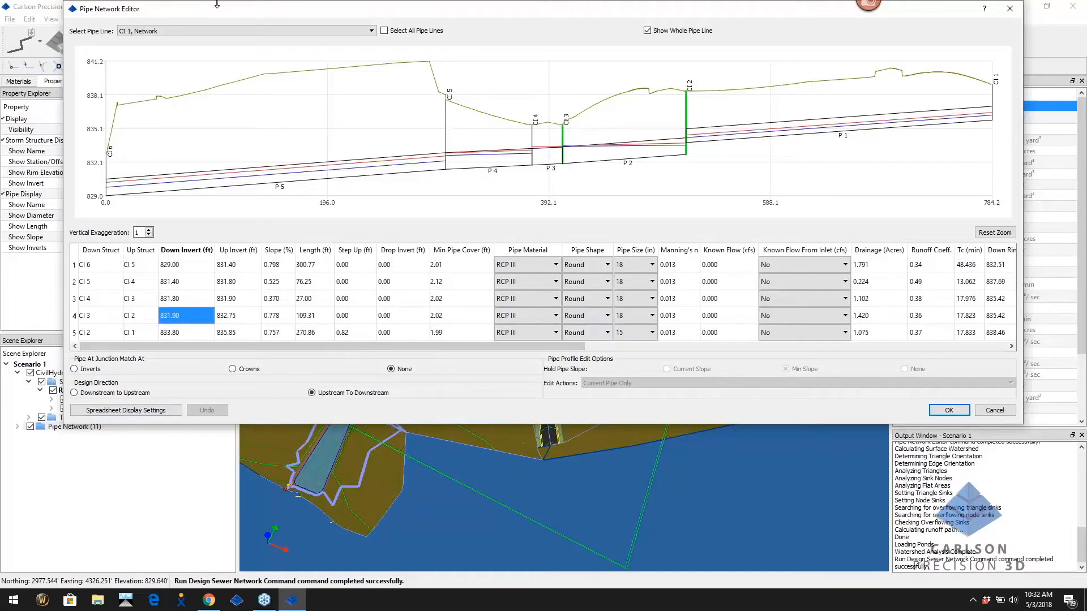
pyautogui.click(235, 31)
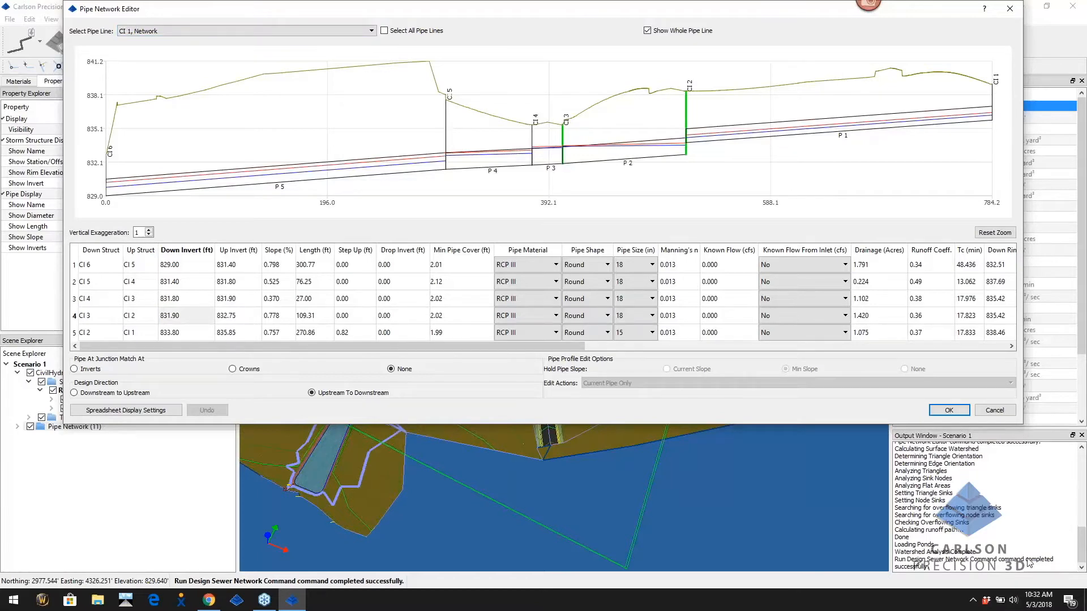
pyautogui.click(949, 410)
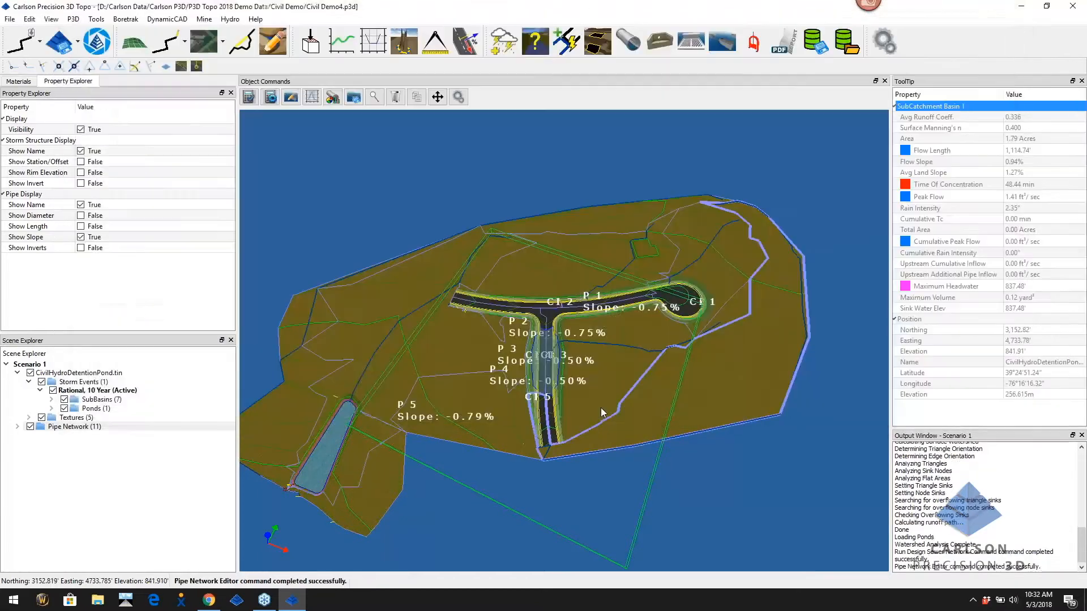
# Zoom and pan along the side road past CI 3 toward the cul-de-sac
pyautogui.scroll(5, 735, 308)
pyautogui.scroll(2, 732, 304)
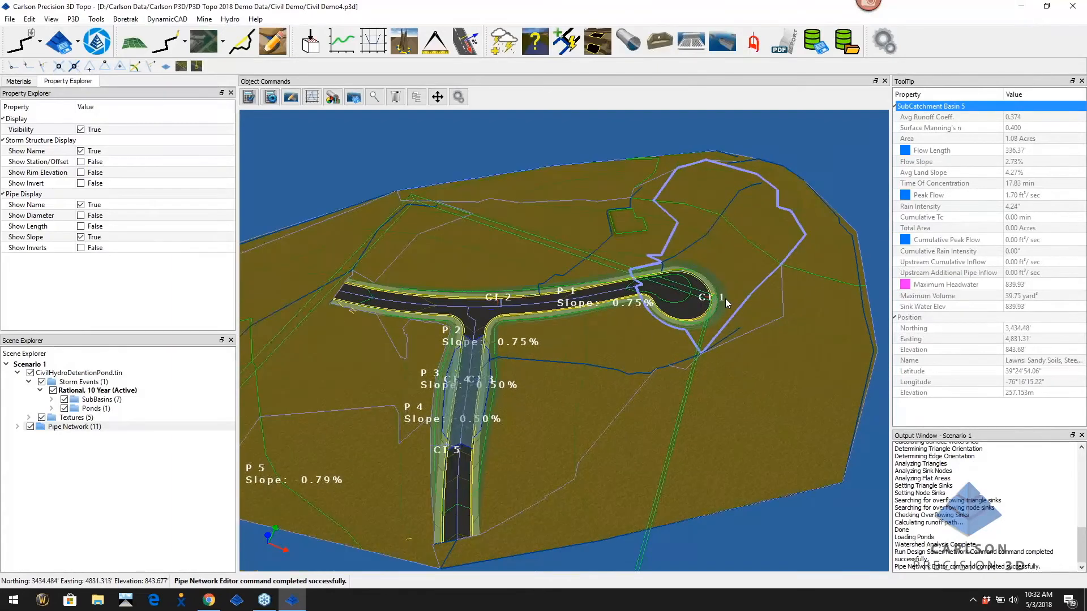
pyautogui.scroll(4, 487, 311)
pyautogui.scroll(3, 488, 311)
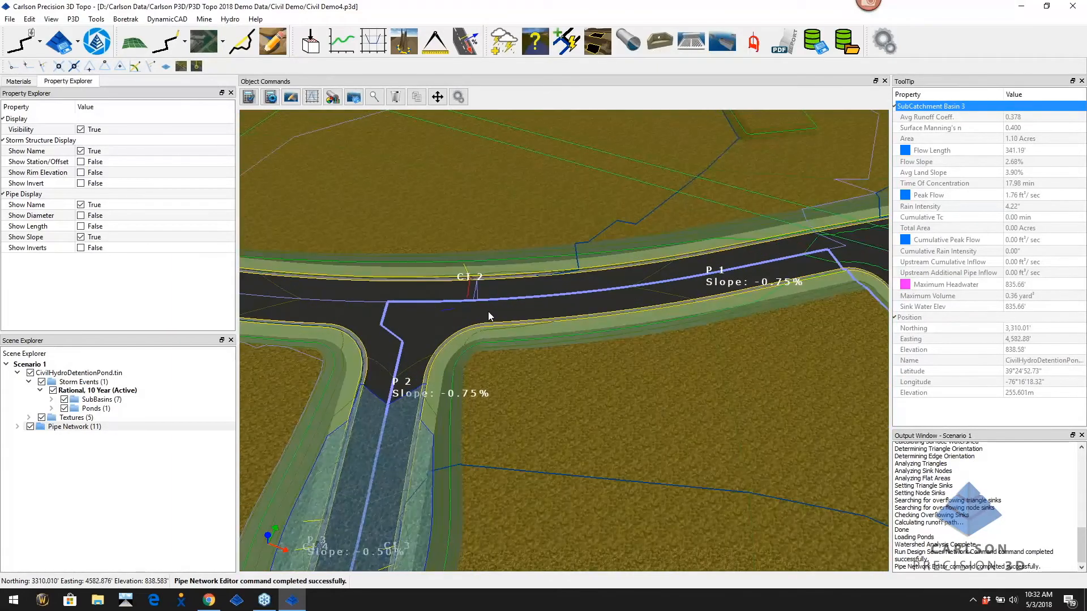
pyautogui.scroll(3, 459, 358)
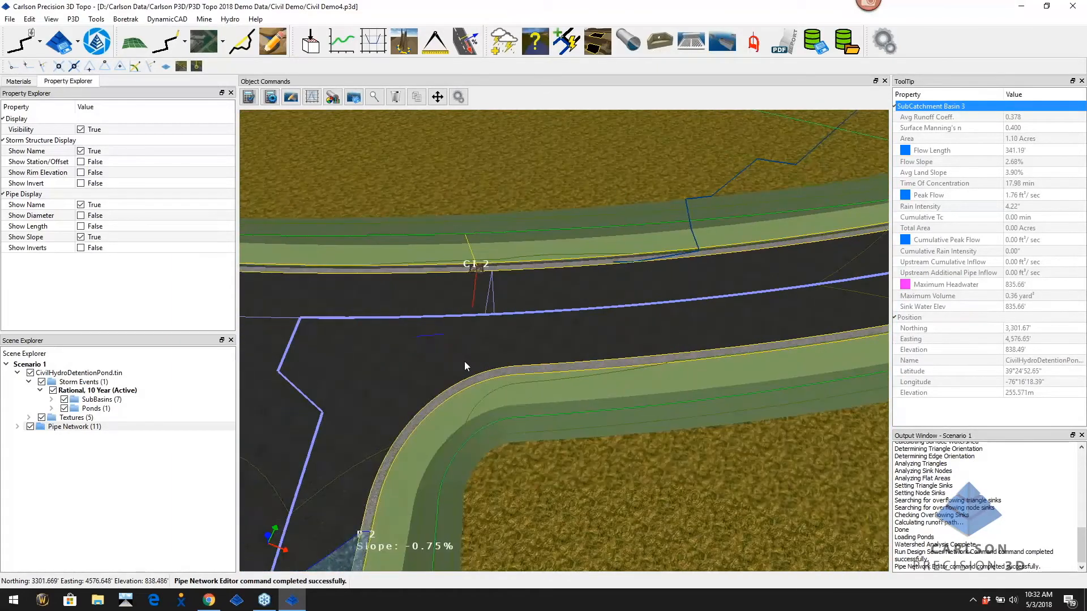
pyautogui.scroll(3, 510, 341)
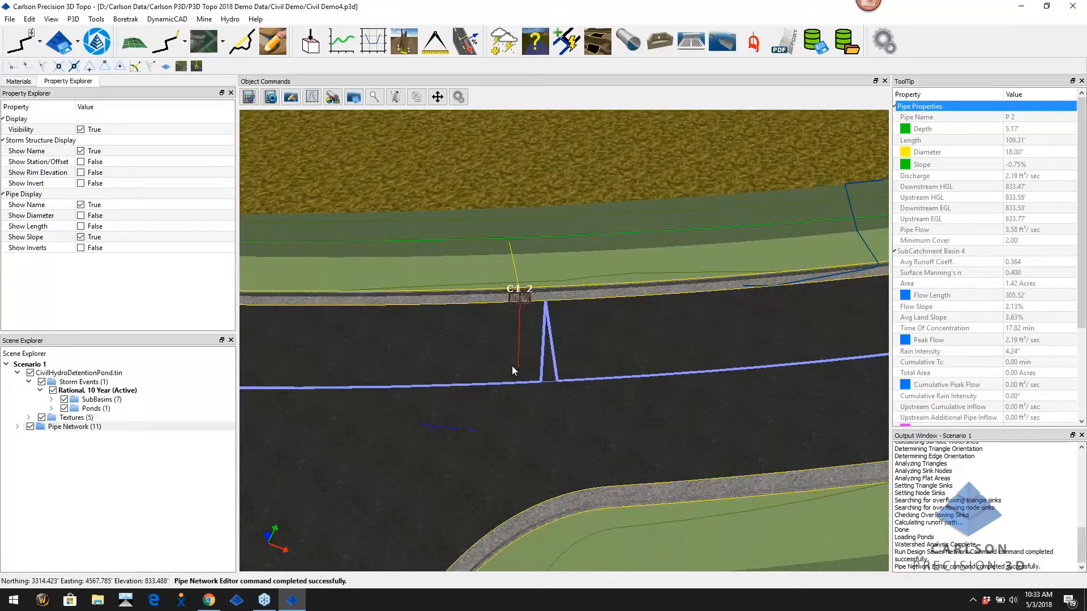
pyautogui.scroll(-3, 663, 358)
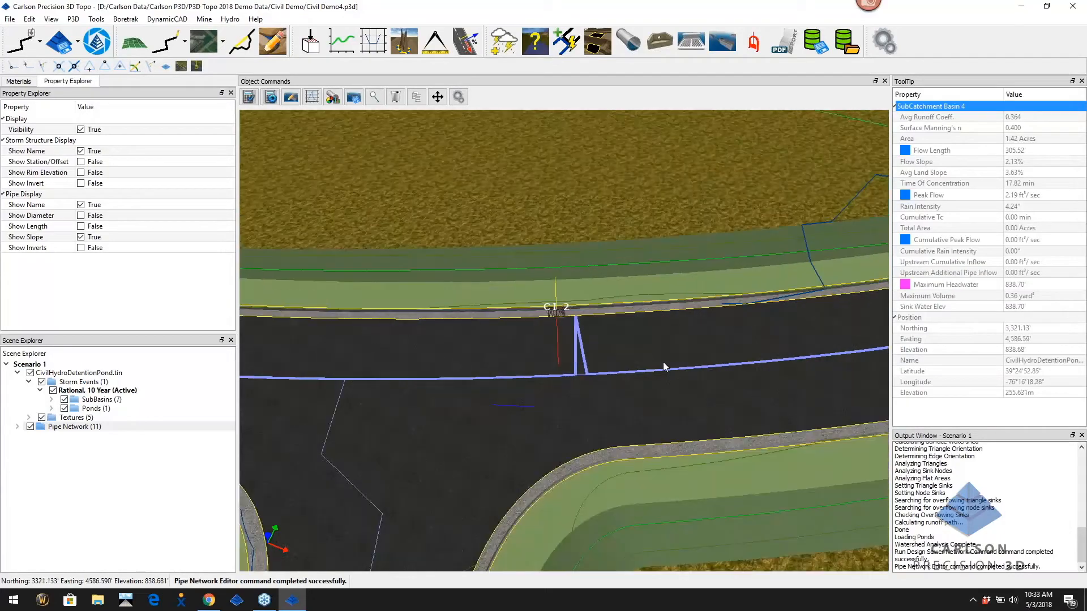
pyautogui.scroll(-2, 654, 375)
pyautogui.moveTo(610, 436); pyautogui.dragTo(601, 359, button='middle')
pyautogui.scroll(-2, 616, 404)
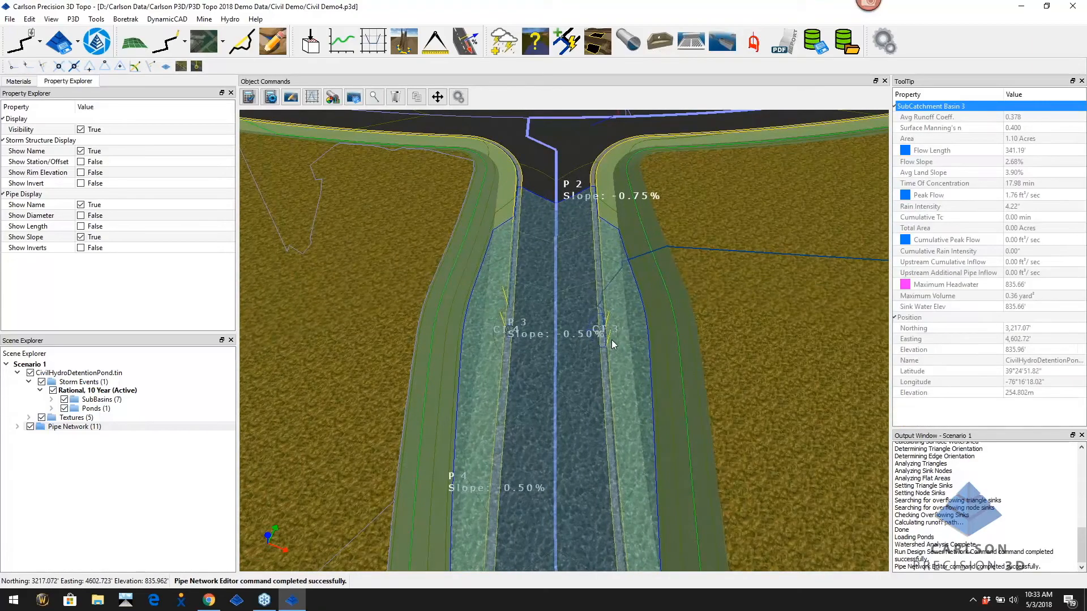
pyautogui.scroll(1, 611, 344)
pyautogui.scroll(-1, 548, 336)
pyautogui.scroll(1, 548, 337)
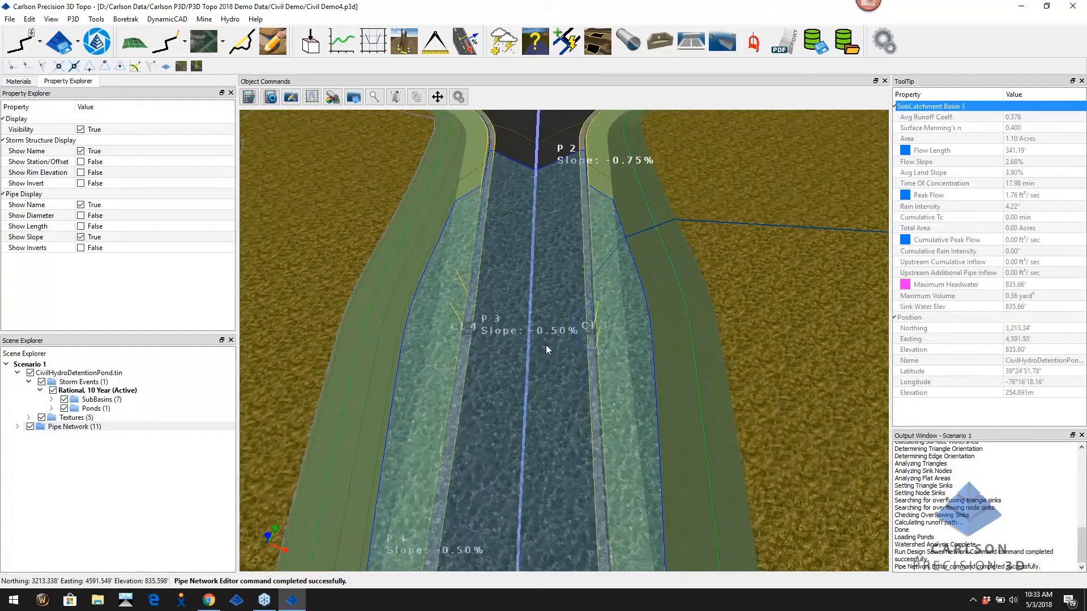
pyautogui.scroll(-2, 545, 349)
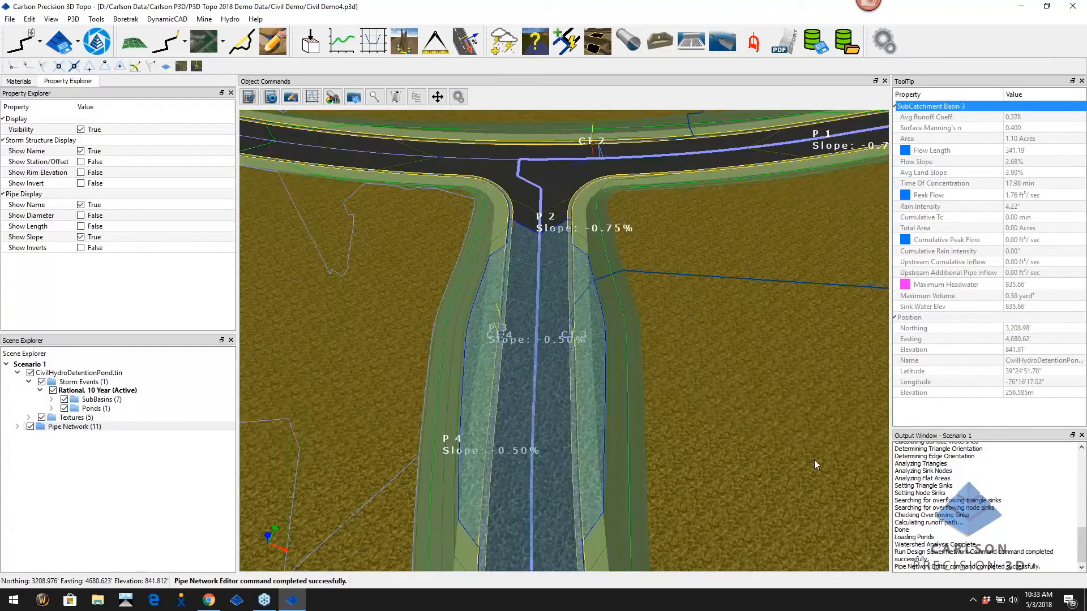
pyautogui.scroll(-1, 813, 465)
pyautogui.scroll(-1, 813, 465)
pyautogui.scroll(-1, 813, 464)
pyautogui.moveTo(813, 464); pyautogui.dragTo(757, 472, button='middle')
# Pan back to the road junction and hide the CivilHydroDetentionPond.tin surface
pyautogui.scroll(2, 690, 361)
pyautogui.scroll(2, 668, 312)
pyautogui.scroll(2, 675, 317)
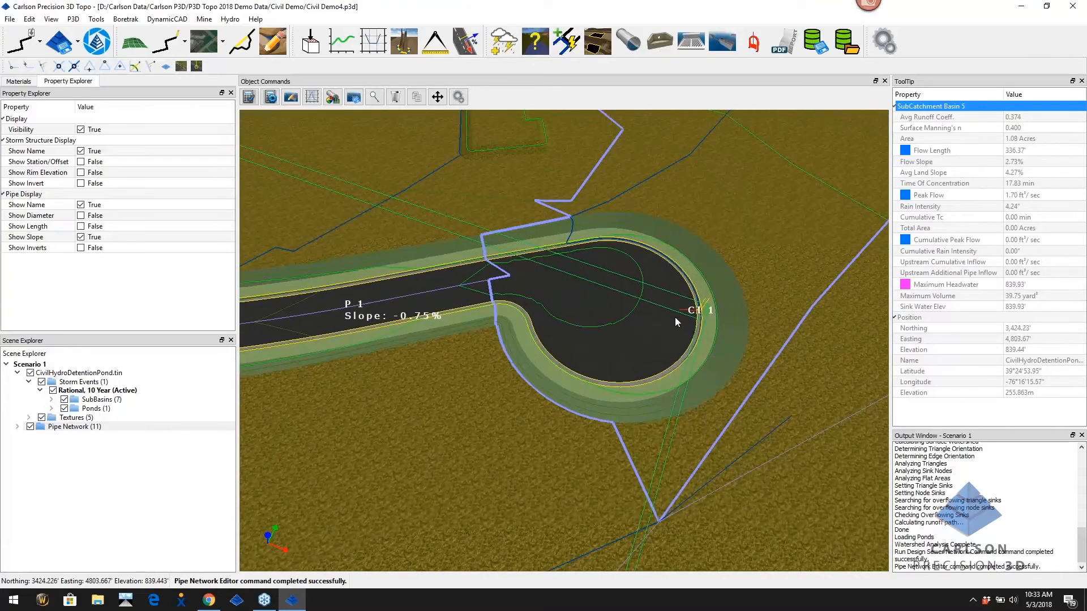
pyautogui.scroll(2, 694, 310)
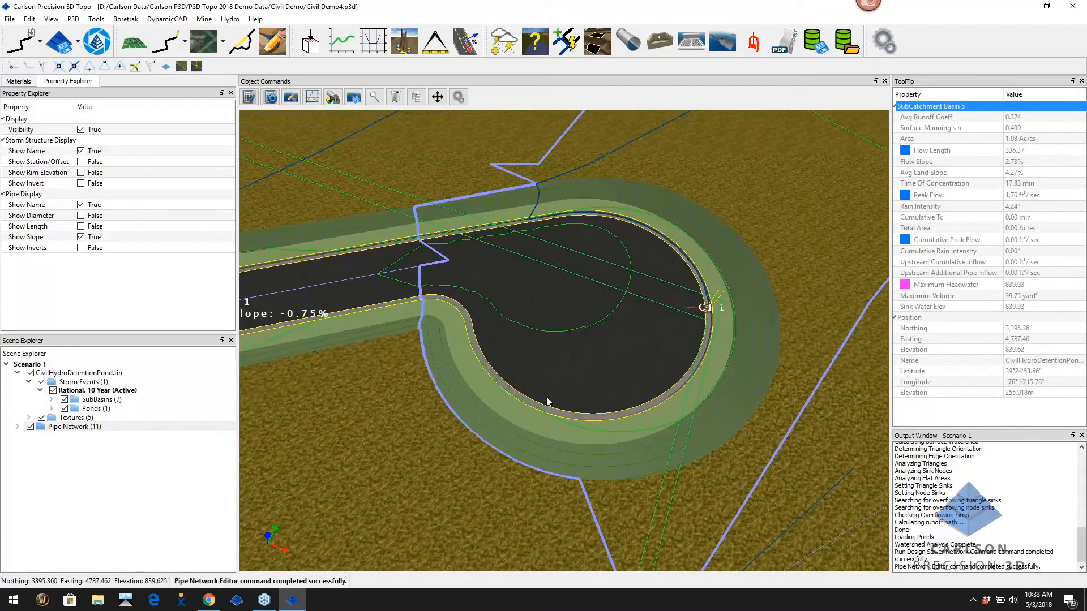
pyautogui.scroll(-2, 508, 368)
pyautogui.scroll(-2, 515, 369)
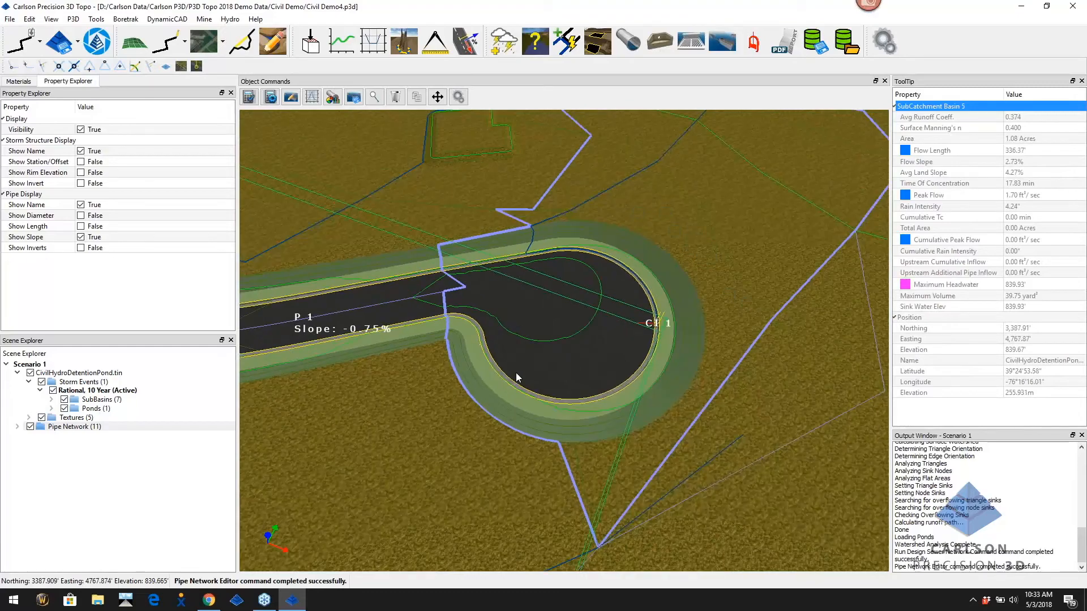
pyautogui.moveTo(397, 476); pyautogui.dragTo(514, 391, button='middle')
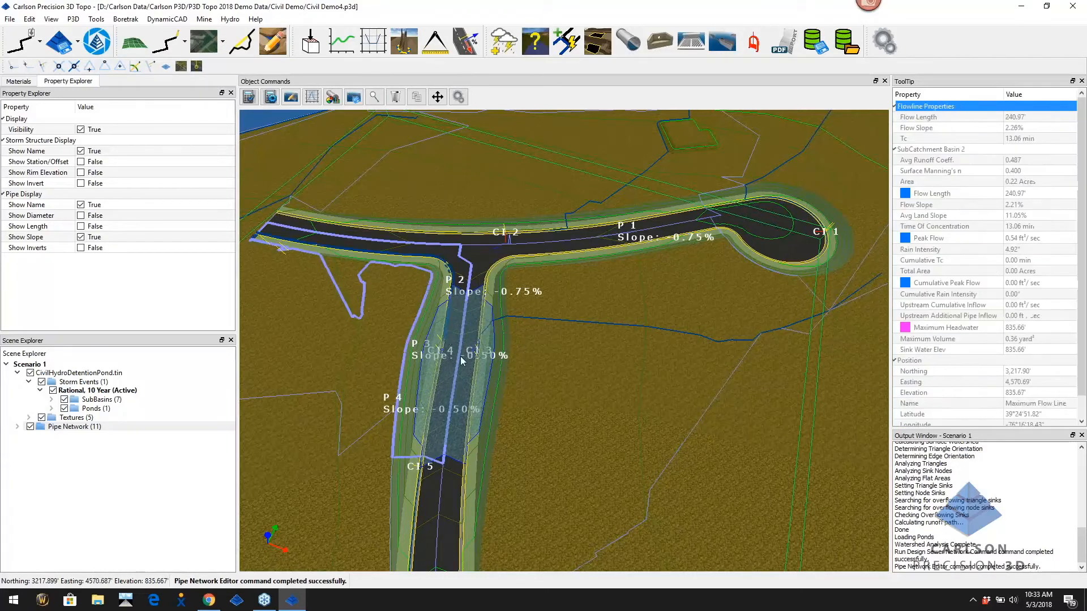
pyautogui.scroll(-1, 531, 395)
pyautogui.scroll(-2, 531, 399)
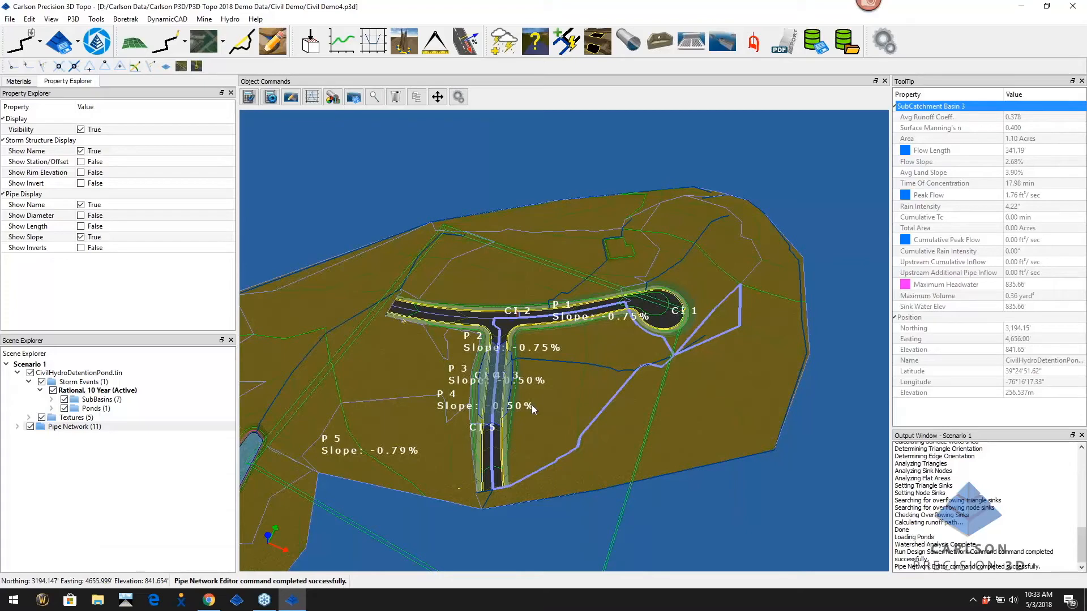
pyautogui.scroll(3, 583, 326)
pyautogui.scroll(4, 588, 322)
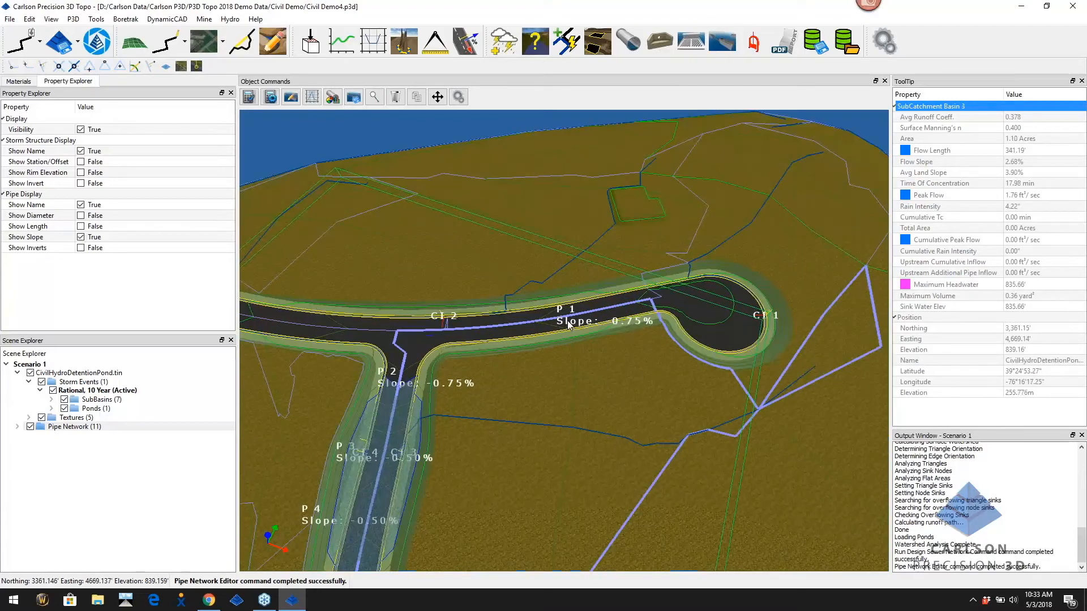
pyautogui.click(31, 373)
# Insert a new NC COMBO 5x5 BOX inlet, CI 7, partway along pipe P 1
pyautogui.scroll(-5, 526, 394)
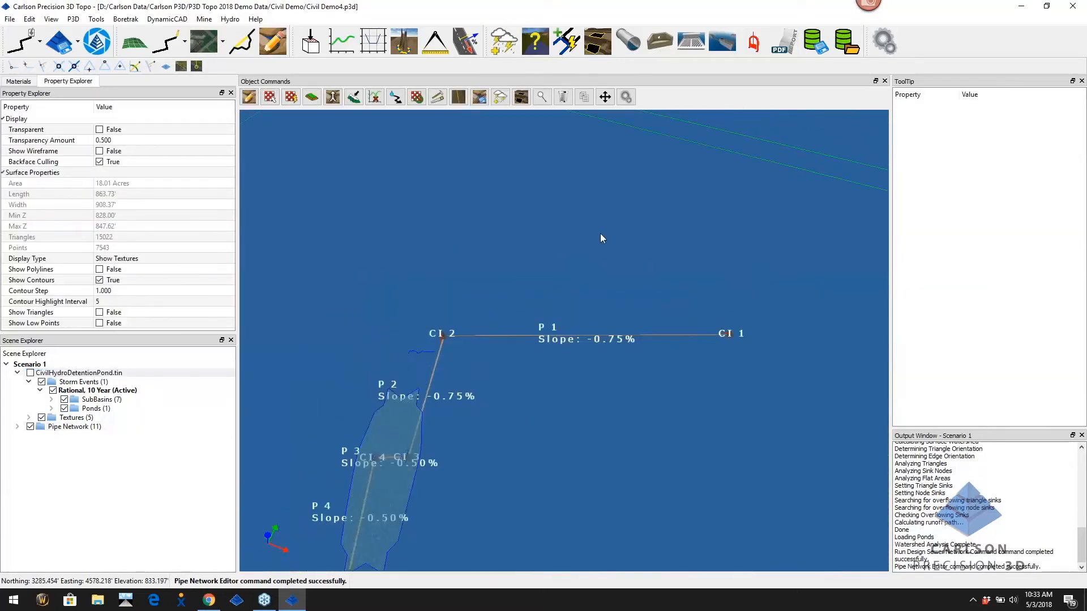
pyautogui.scroll(5, 616, 260)
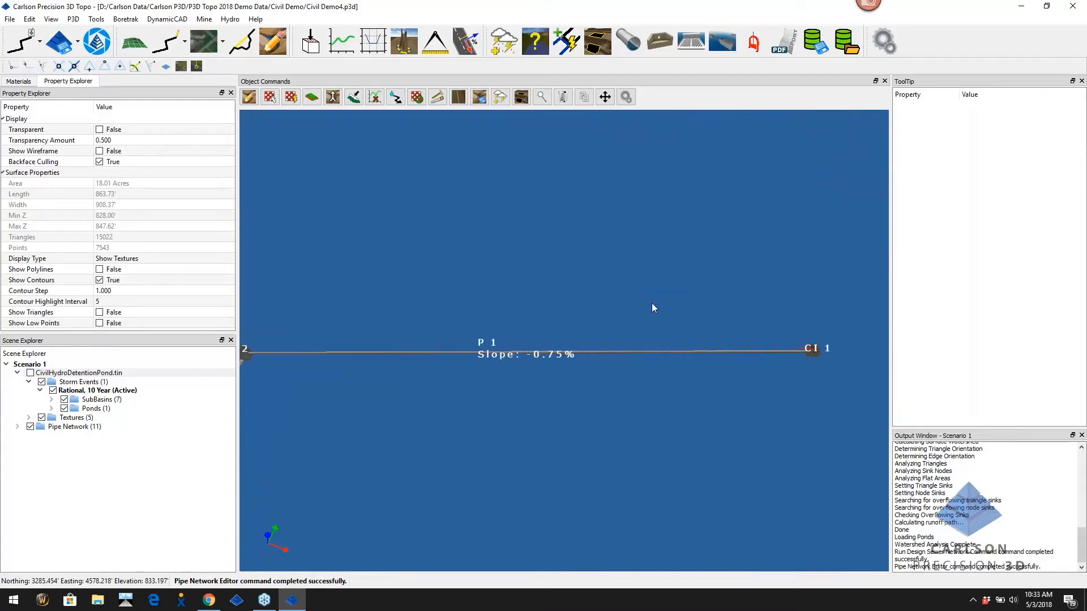
pyautogui.click(721, 41)
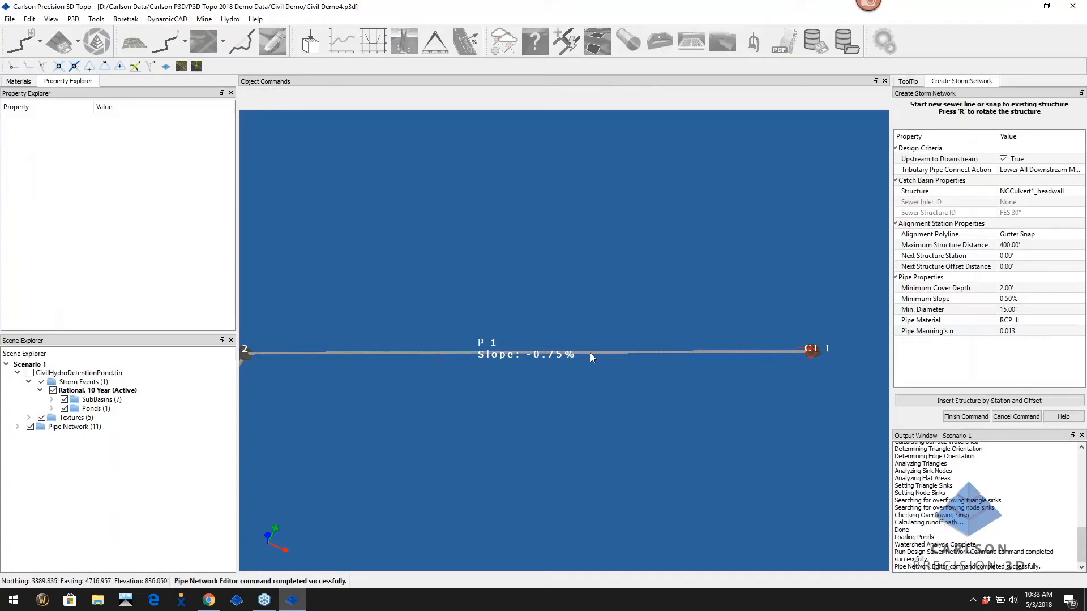
pyautogui.click(1072, 192)
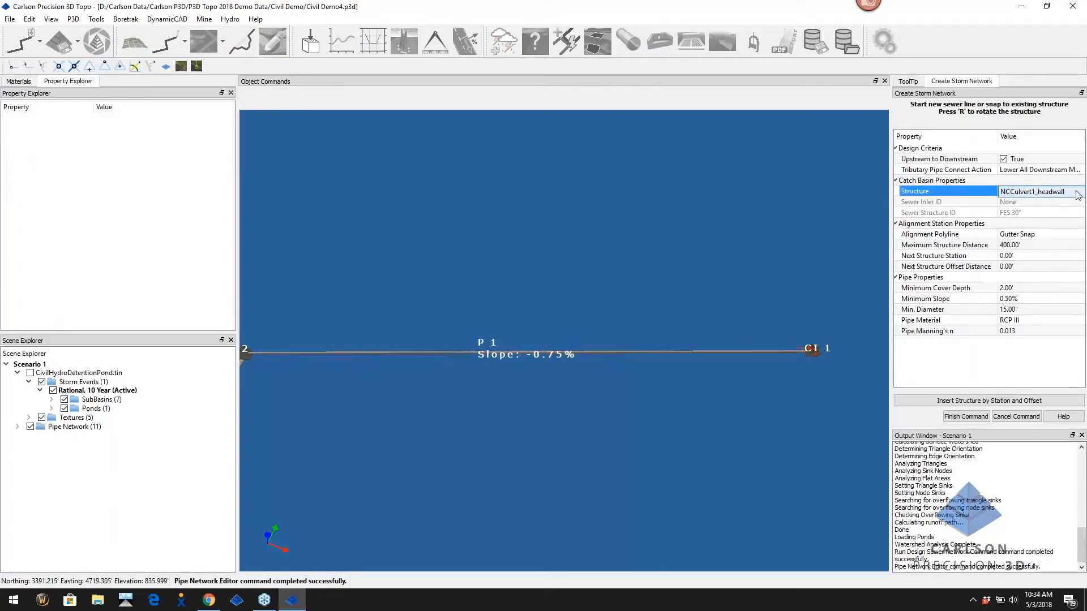
pyautogui.click(1077, 195)
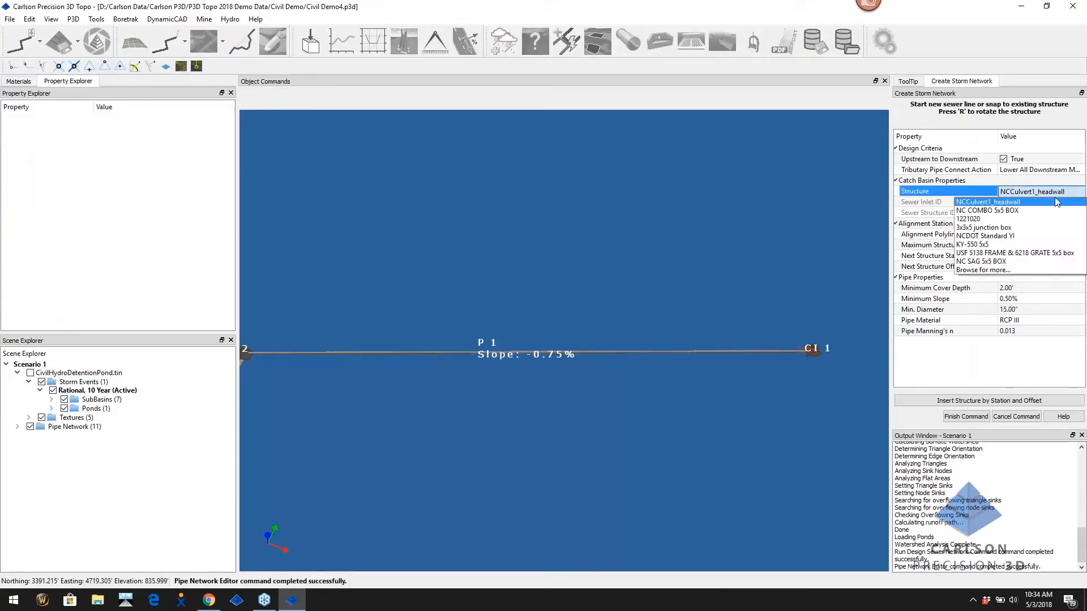
pyautogui.click(1008, 211)
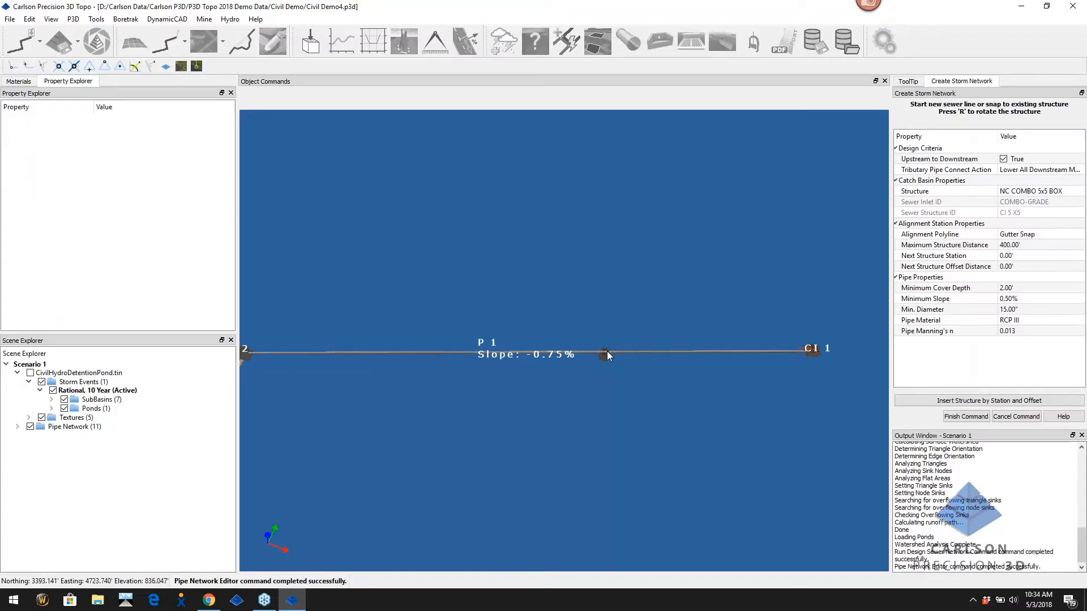
pyautogui.click(605, 355)
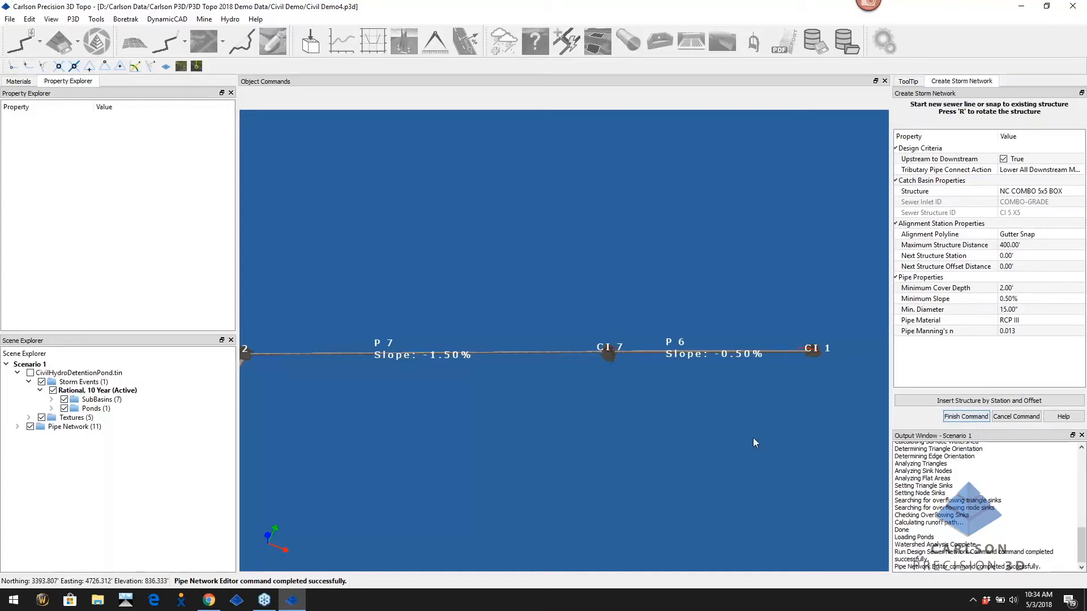
pyautogui.click(610, 351)
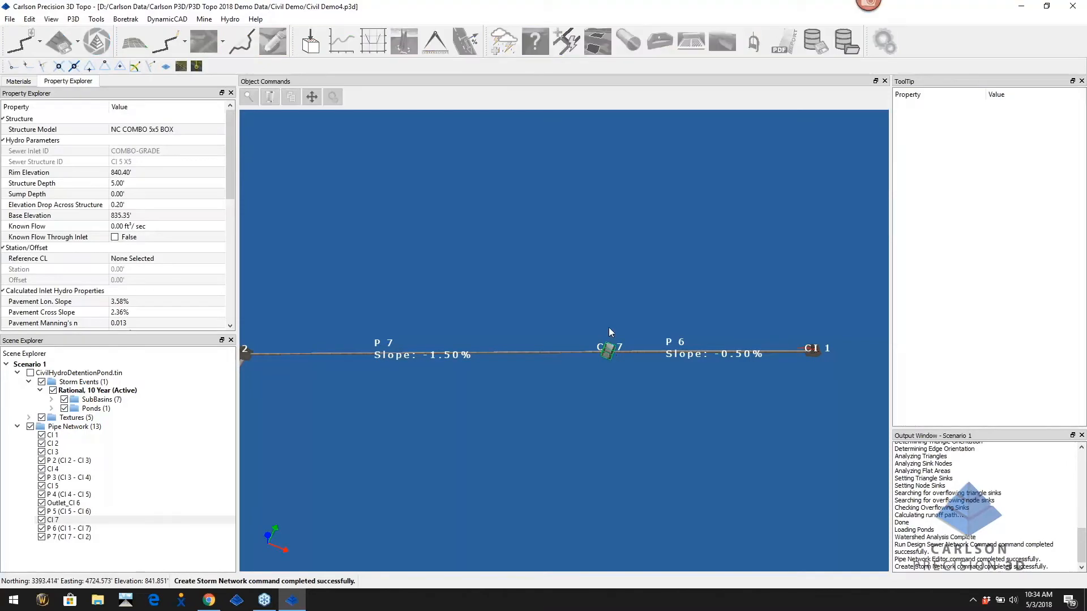
pyautogui.click(613, 345)
# Orbit around CI 7, cancel a move leaving it in place, and show CivilHydroDetentionPond.tin again
pyautogui.scroll(6, 612, 355)
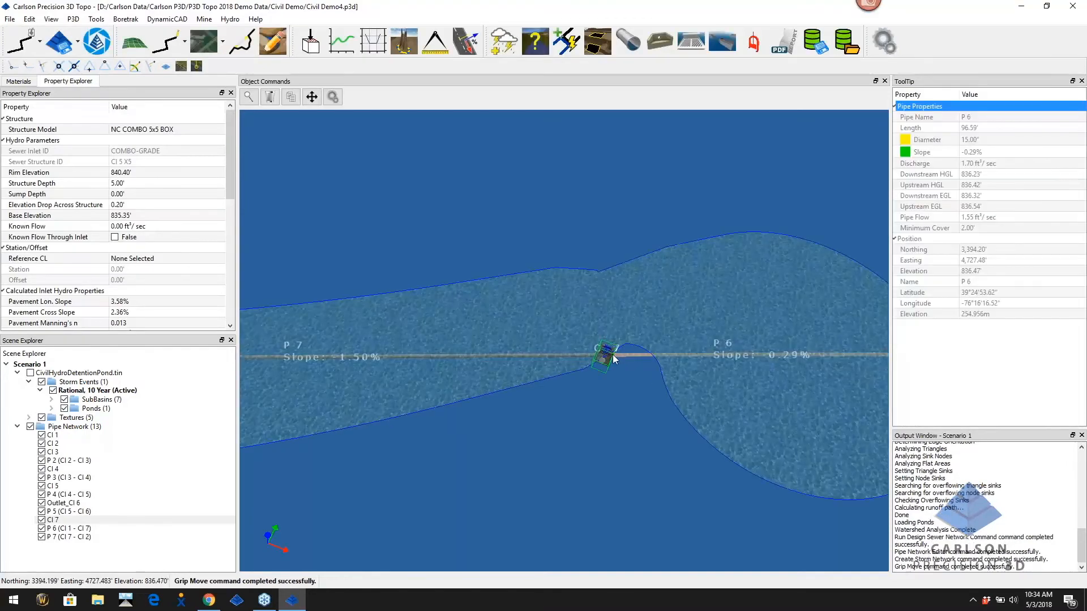
pyautogui.scroll(3, 589, 352)
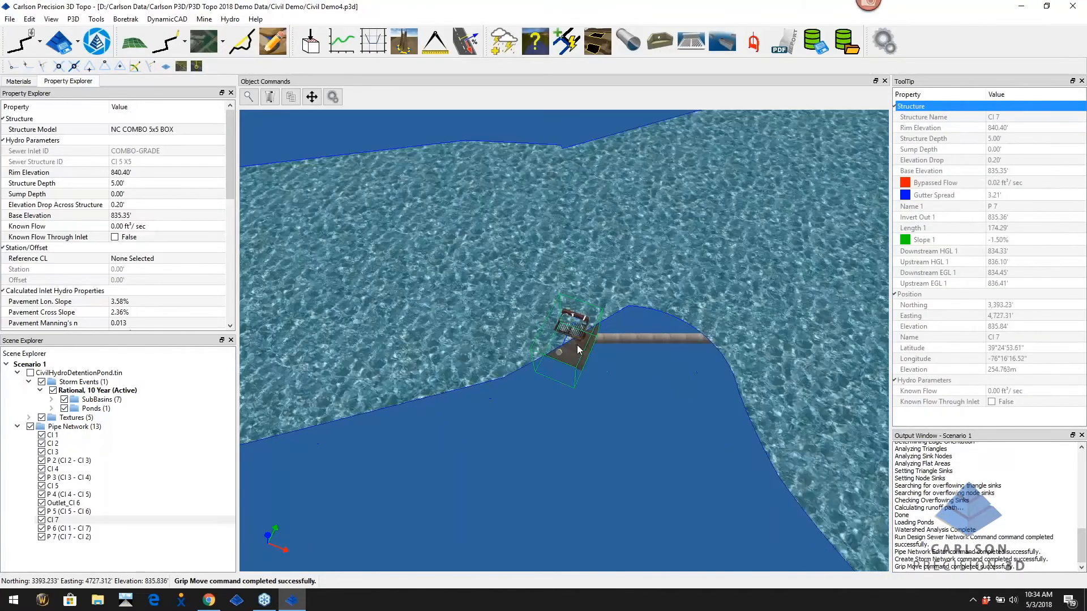
pyautogui.moveTo(578, 350); pyautogui.dragTo(569, 322, button='middle')
pyautogui.click(569, 323)
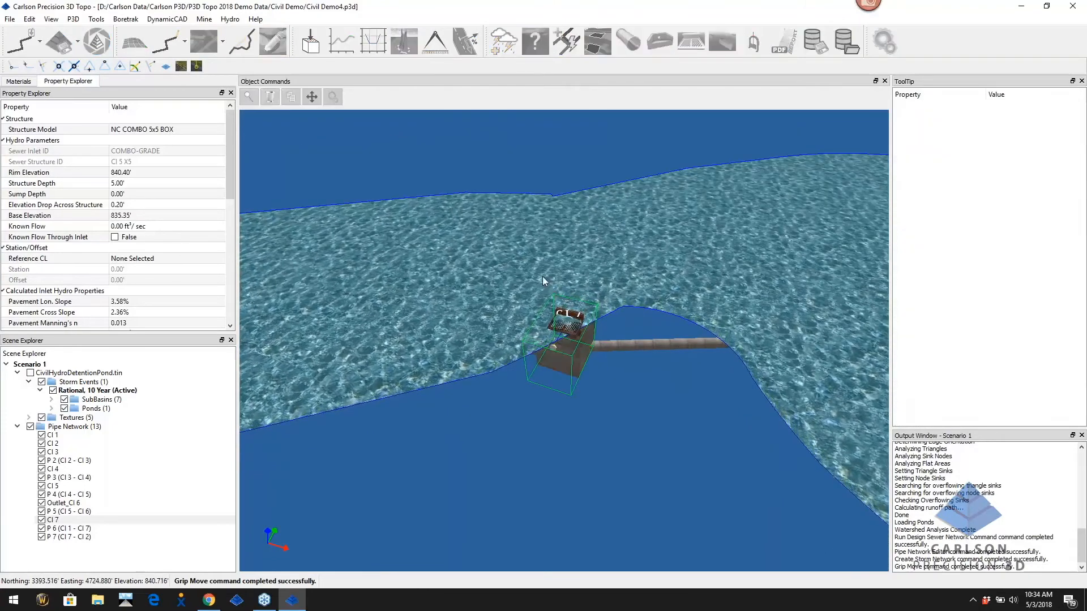
pyautogui.press('Escape')
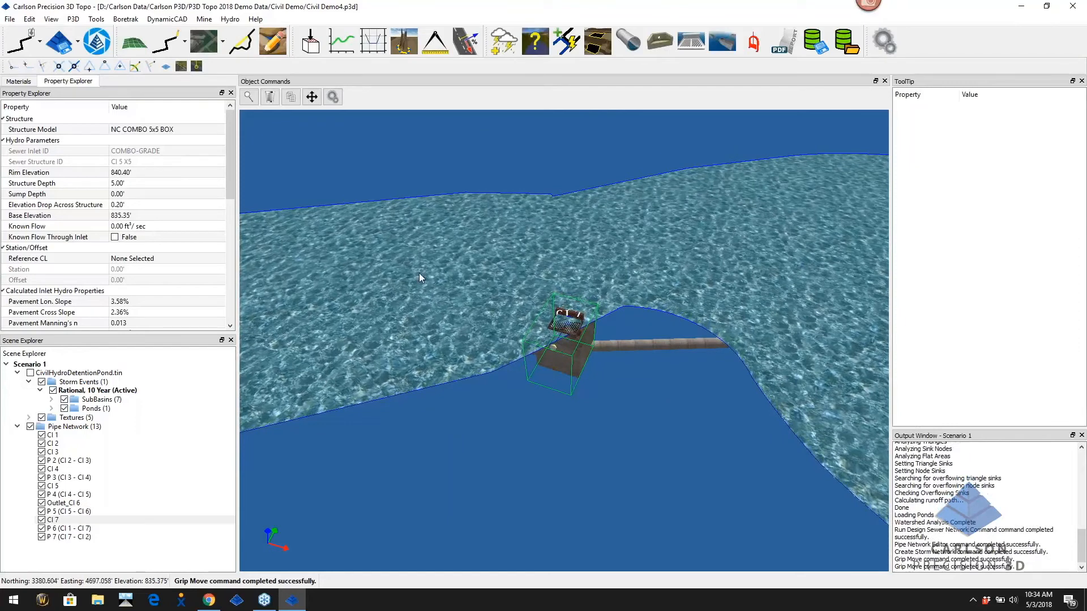
pyautogui.click(30, 372)
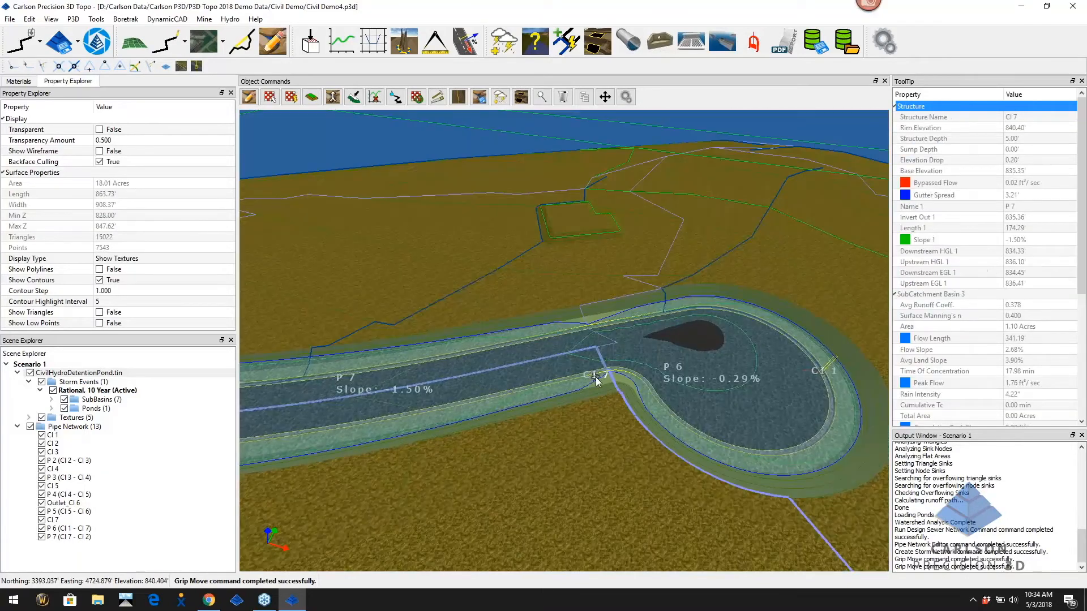
# Orbit, pan and zoom over CI 7, the road and the pond to review the site
pyautogui.moveTo(594, 374); pyautogui.dragTo(570, 395, button='middle')
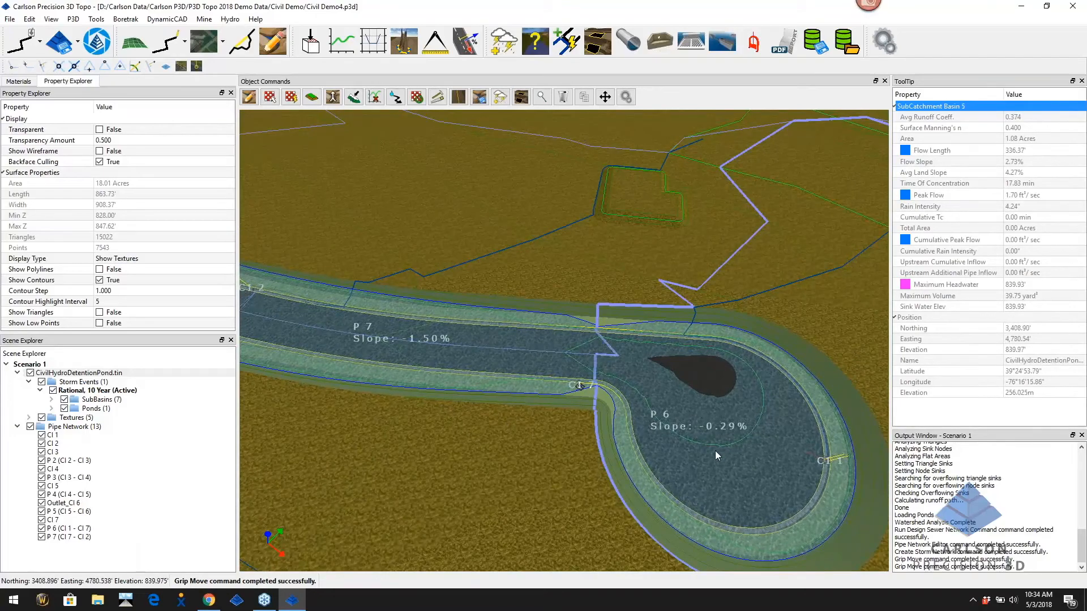
pyautogui.scroll(-1, 715, 452)
pyautogui.scroll(-4, 715, 451)
pyautogui.moveTo(571, 521); pyautogui.dragTo(587, 497, button='middle')
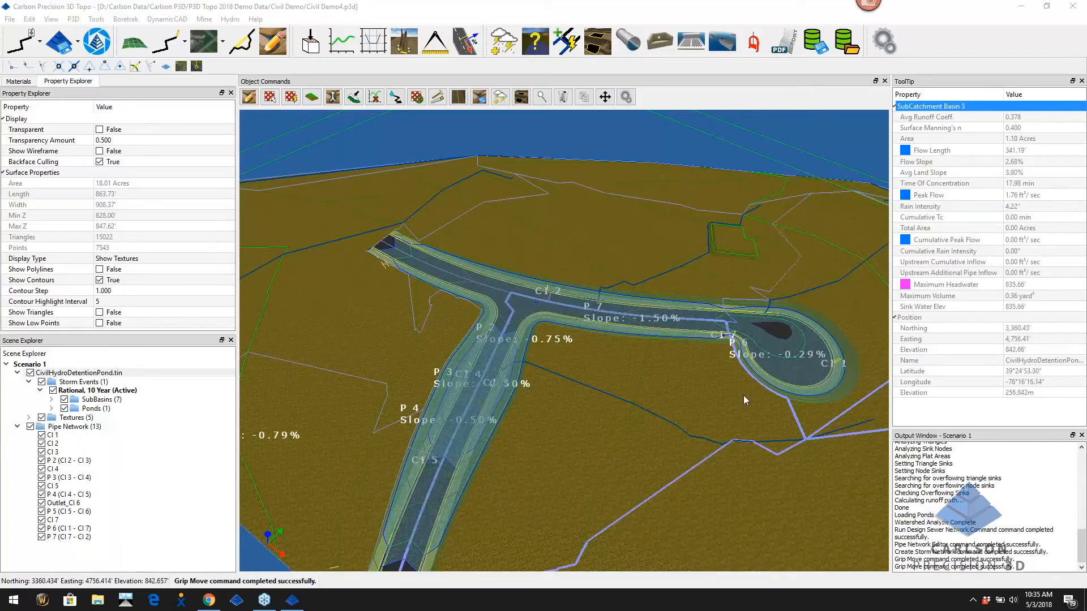
pyautogui.moveTo(542, 375); pyautogui.dragTo(561, 373, button='middle')
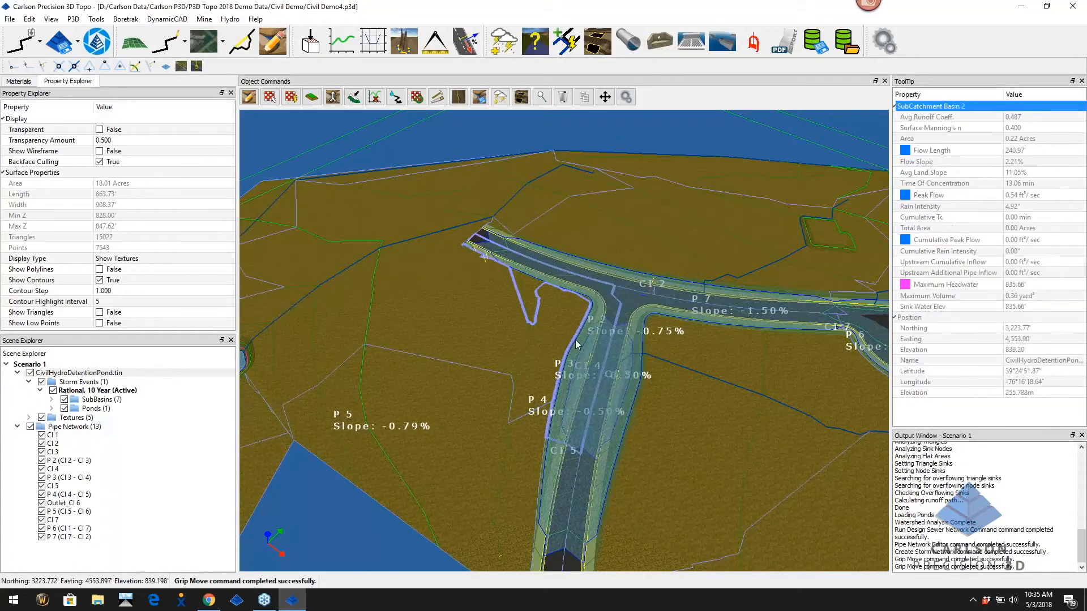
pyautogui.scroll(-5, 540, 410)
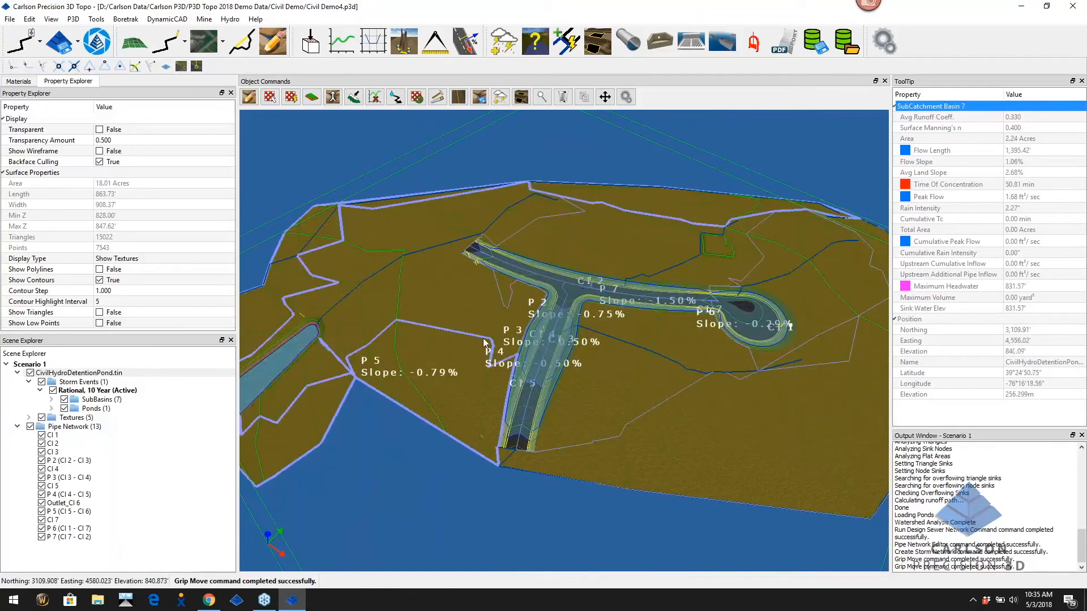
pyautogui.moveTo(321, 363)
pyautogui.mouseDown(button='middle')
pyautogui.moveTo(490, 378)
pyautogui.moveTo(340, 368)
pyautogui.mouseUp(button='middle')
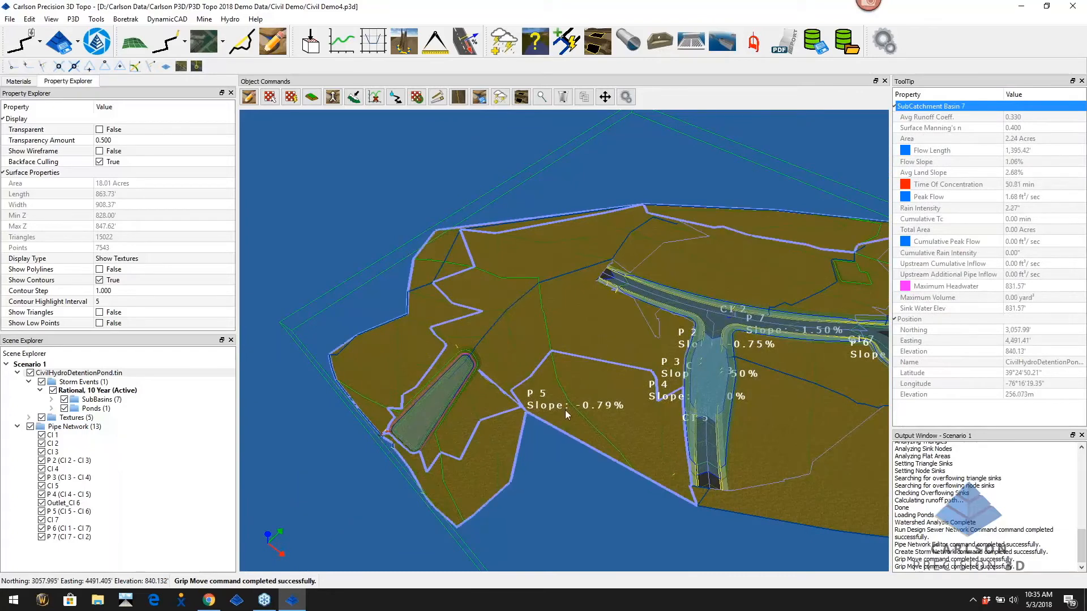
pyautogui.scroll(3, 469, 406)
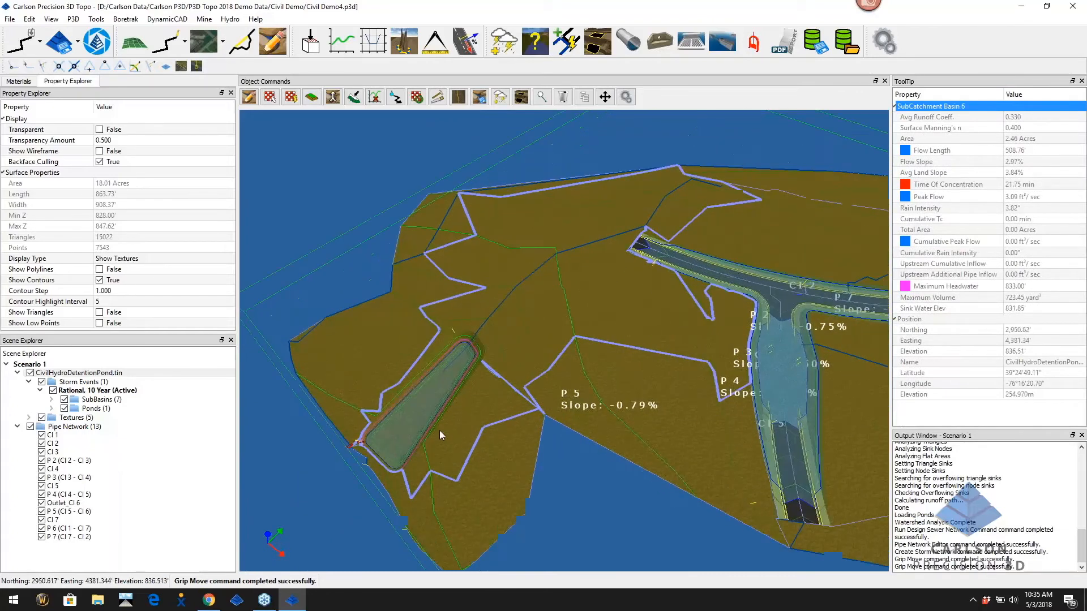
# Open the Report Sewer Network settings for the Pipe Network
pyautogui.click(56, 428)
pyautogui.rightClick(58, 429)
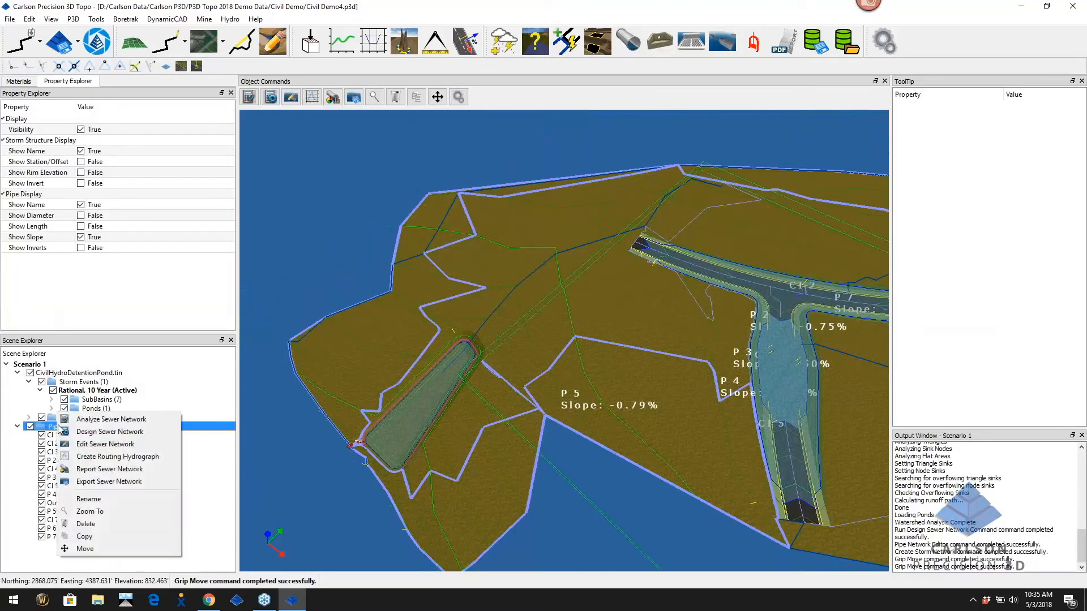
pyautogui.click(110, 469)
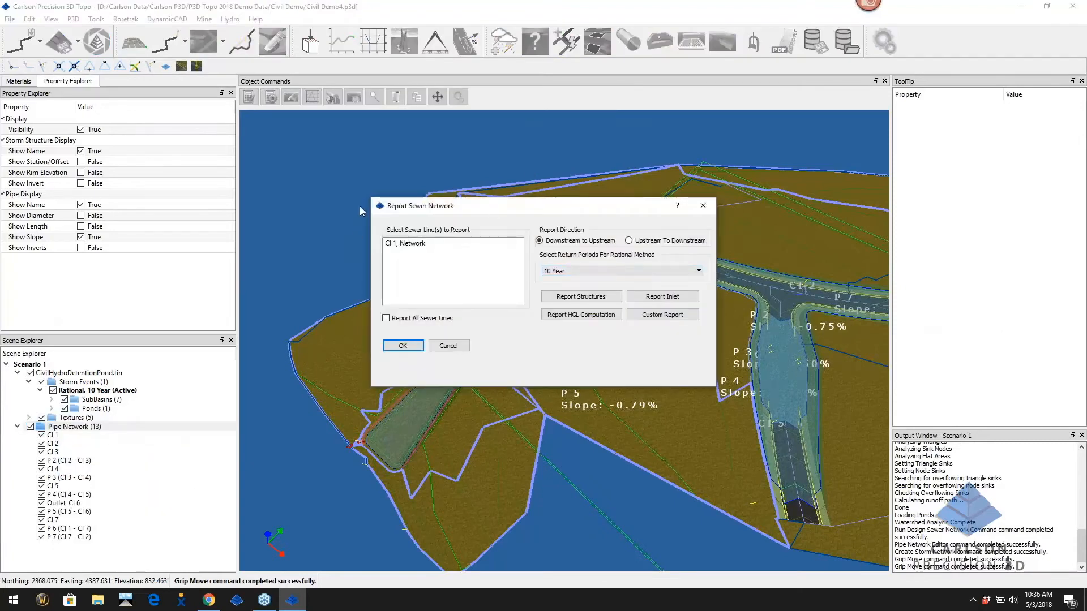
# Report structures for all sewer lines with Storm Structure Report Template KY.pdf, replacing test.pdf
pyautogui.click(386, 318)
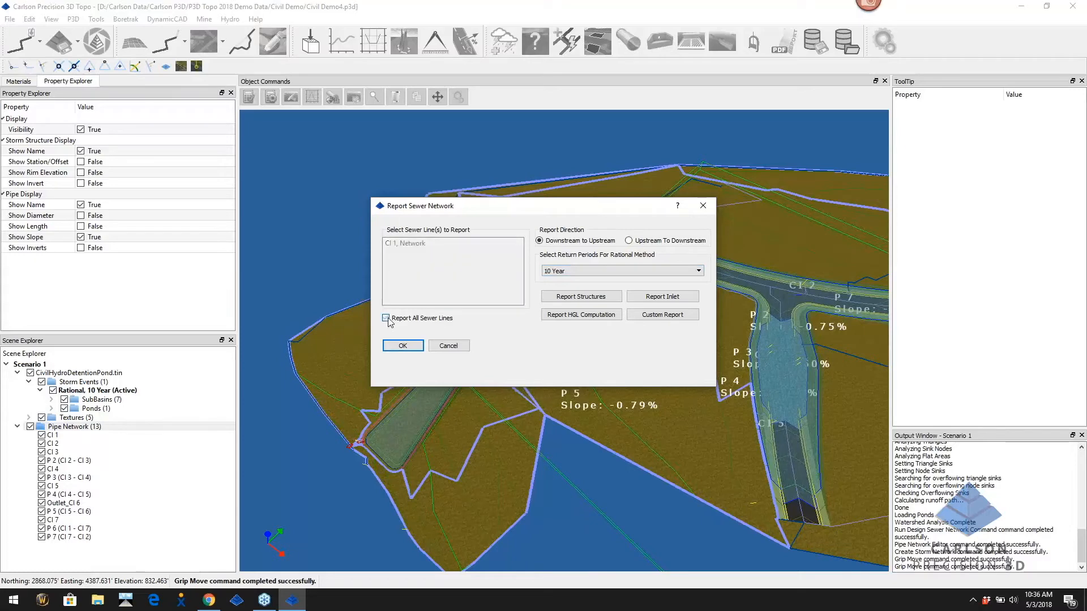
pyautogui.click(588, 299)
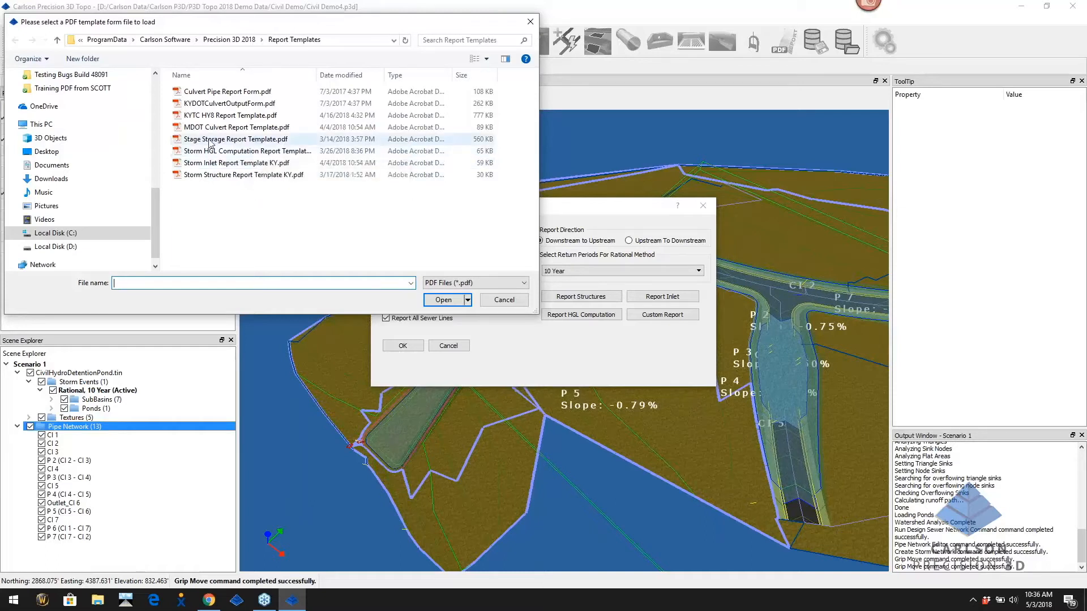
pyautogui.click(247, 177)
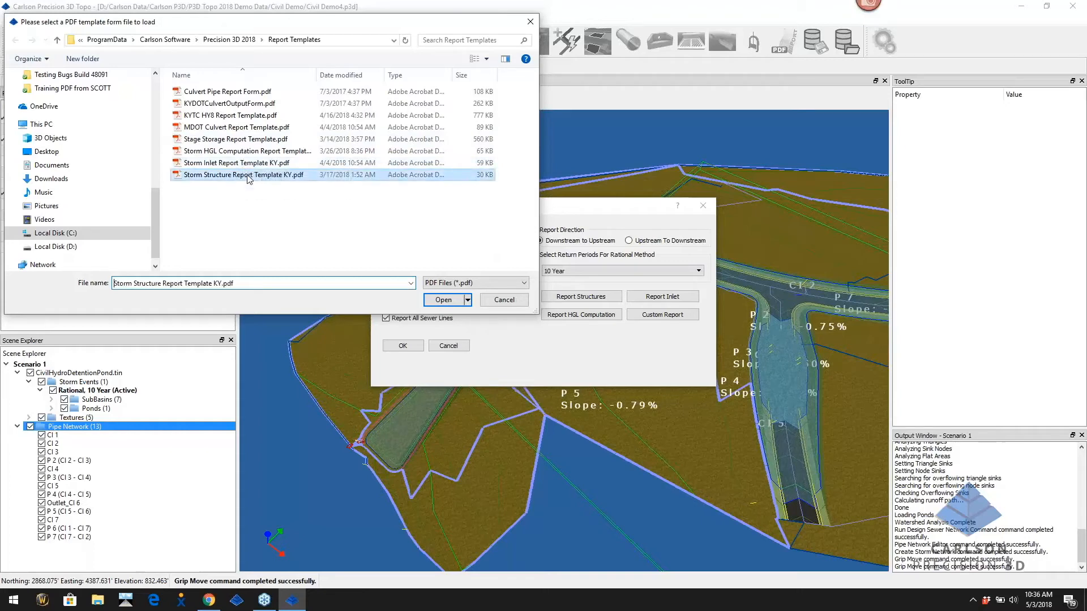
pyautogui.click(443, 301)
pyautogui.doubleClick(290, 172)
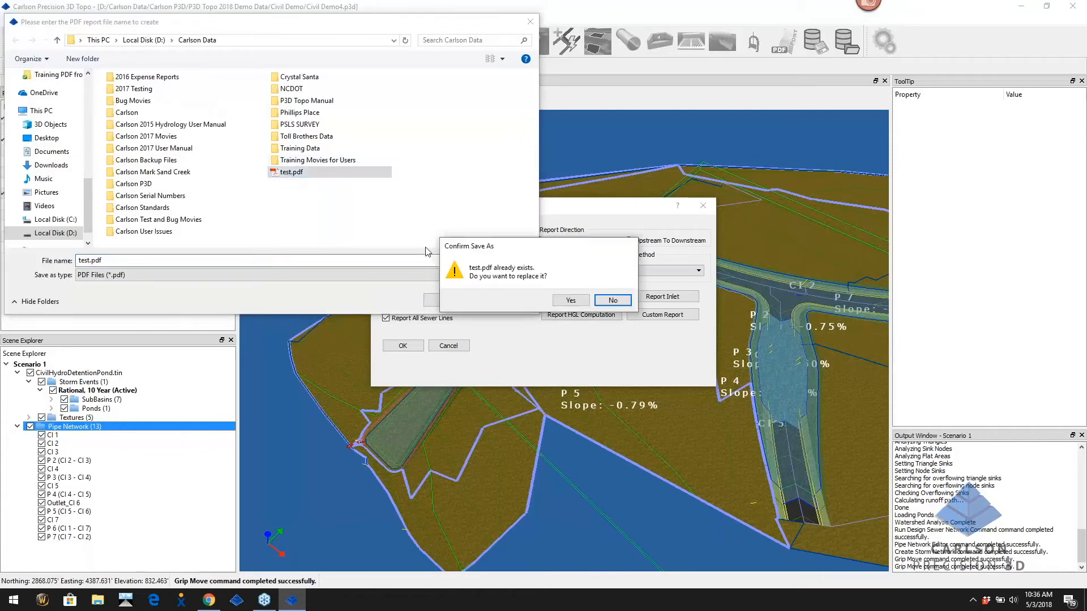
pyautogui.click(569, 300)
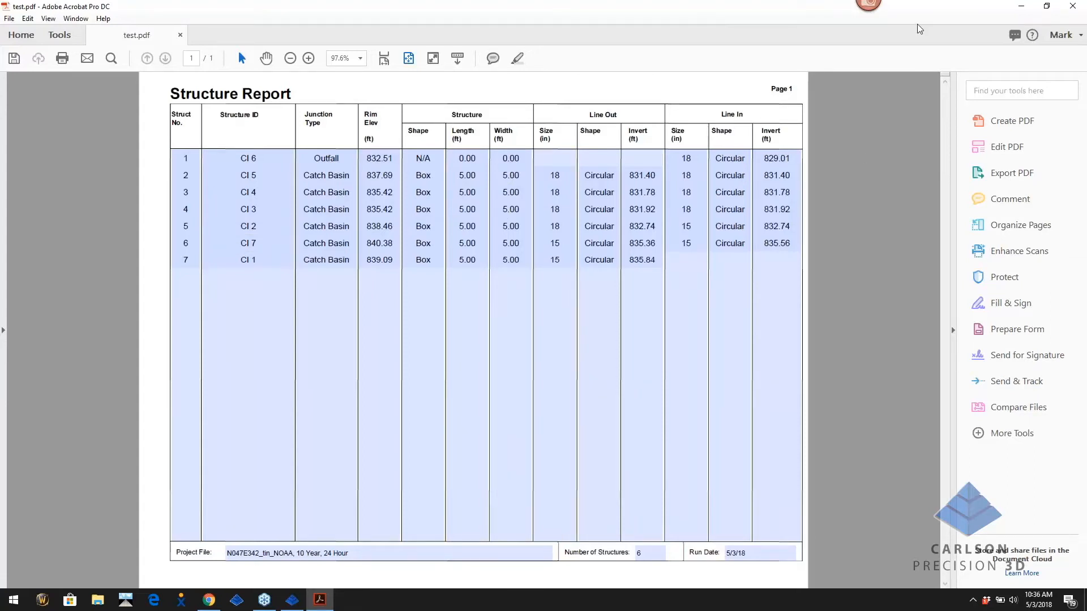
# Close the Structure Report PDF listing structures CI 1–CI 7
pyautogui.click(1078, 8)
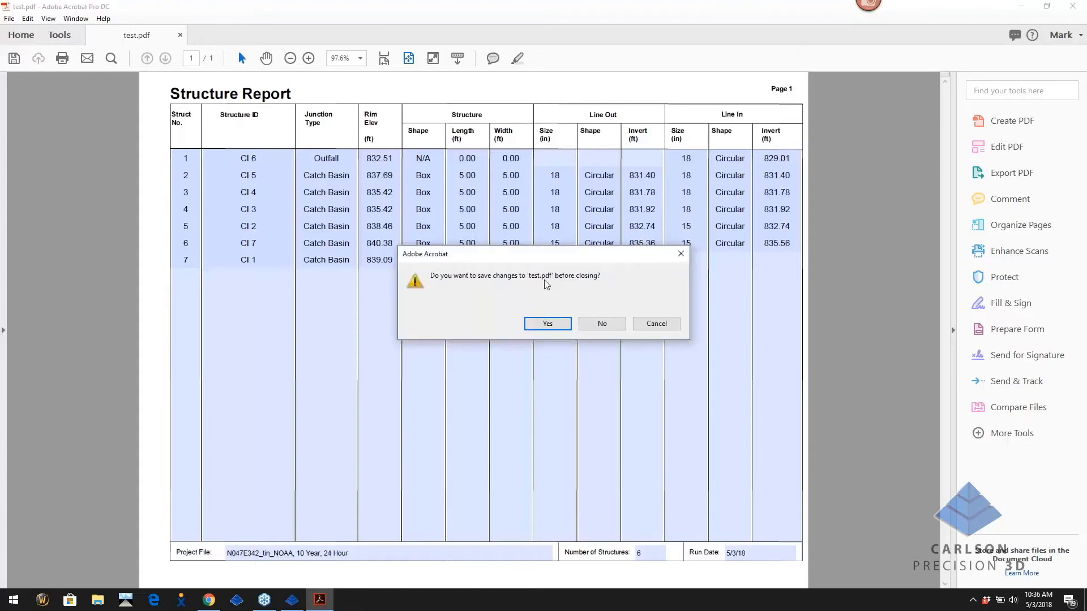
# Generate the 10-year HGL computations report from the storm HGL template over test.pdf, then close it unsaved
pyautogui.click(590, 325)
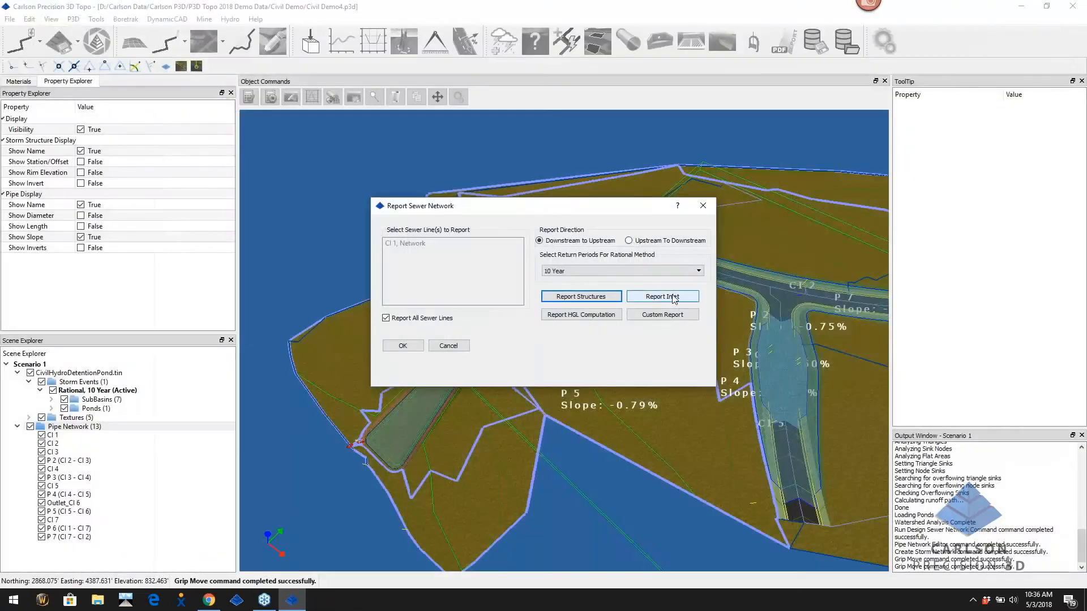
pyautogui.click(598, 315)
pyautogui.click(222, 152)
pyautogui.doubleClick(222, 152)
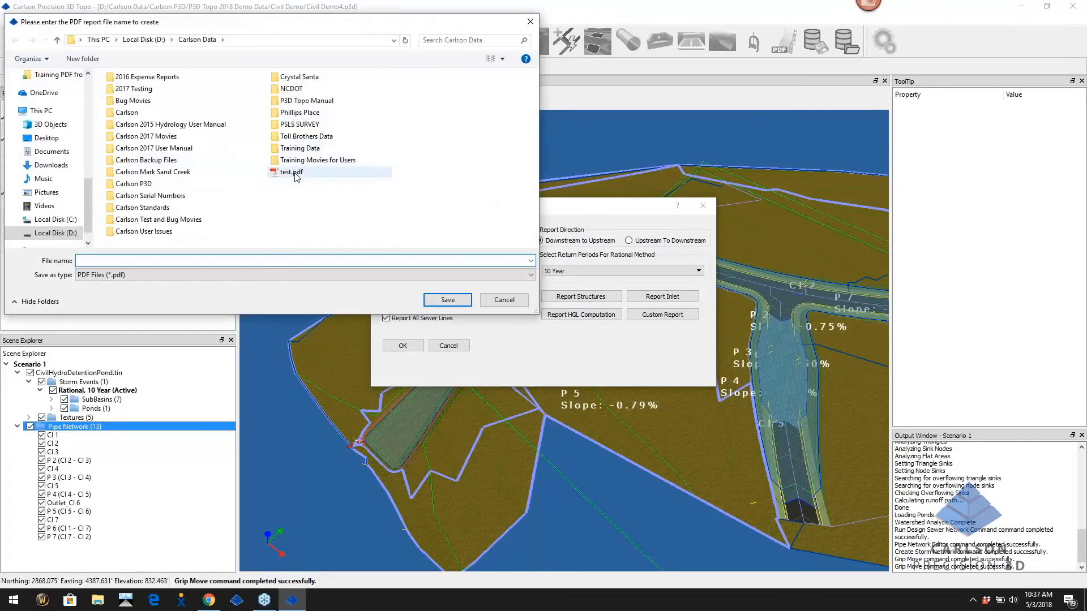
pyautogui.doubleClick(293, 172)
pyautogui.click(570, 300)
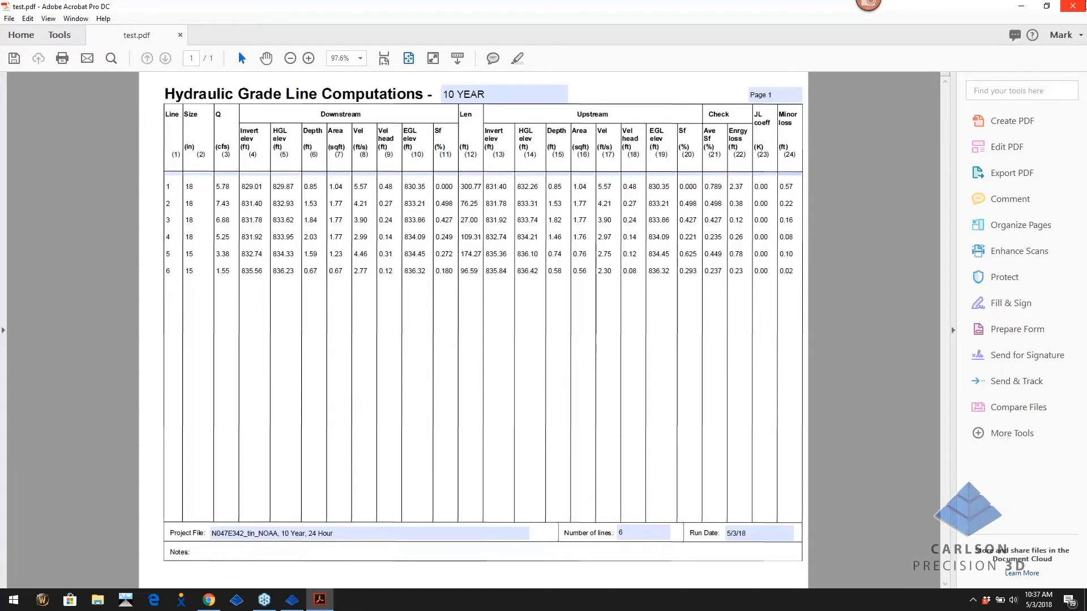
pyautogui.click(1076, 6)
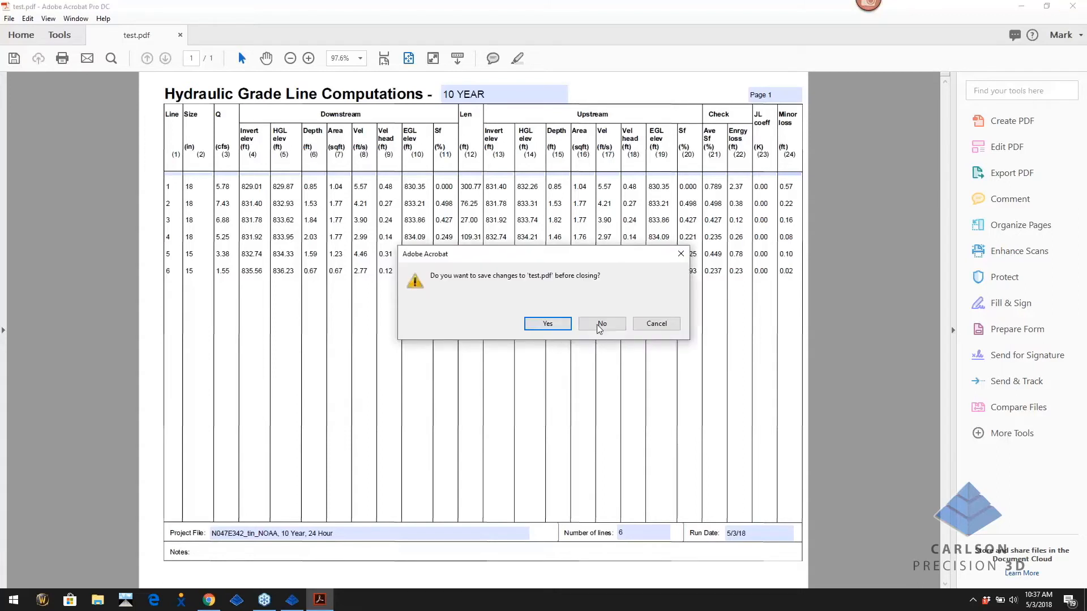
pyautogui.click(599, 324)
# Display the STORM CHARTS custom text report of the sewer network, then close it and exit the formatter
pyautogui.click(673, 315)
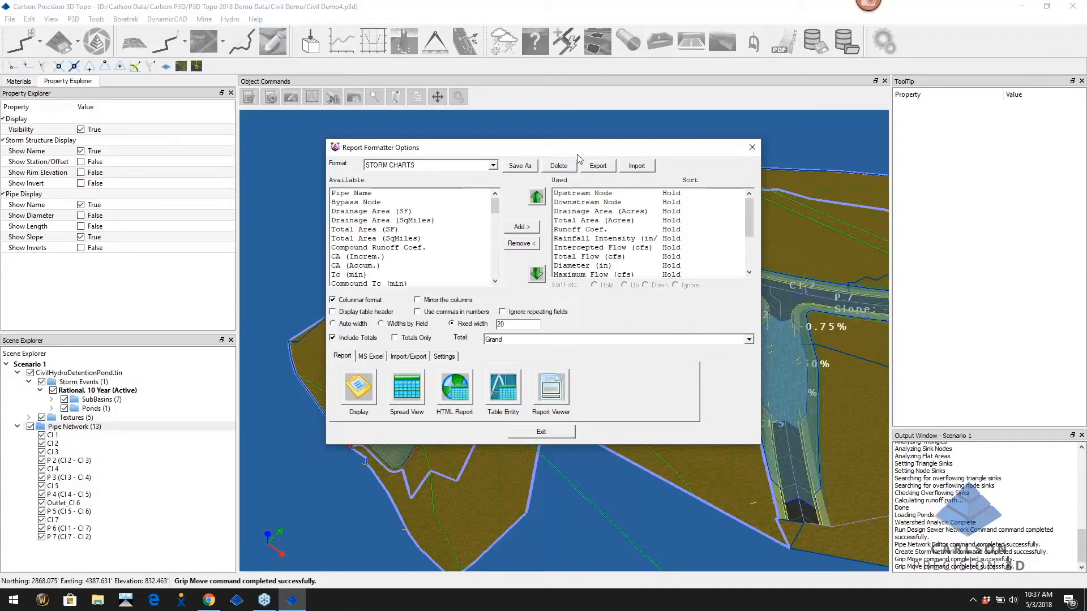
pyautogui.scroll(-2, 642, 234)
pyautogui.scroll(3, 642, 233)
pyautogui.click(362, 393)
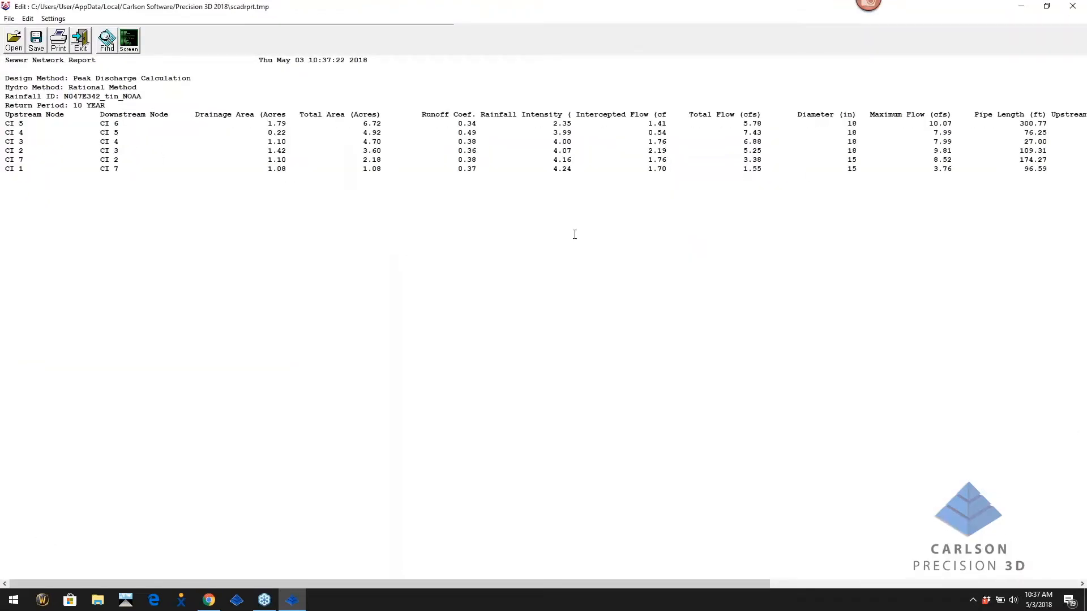
pyautogui.moveTo(291, 586); pyautogui.dragTo(600, 586)
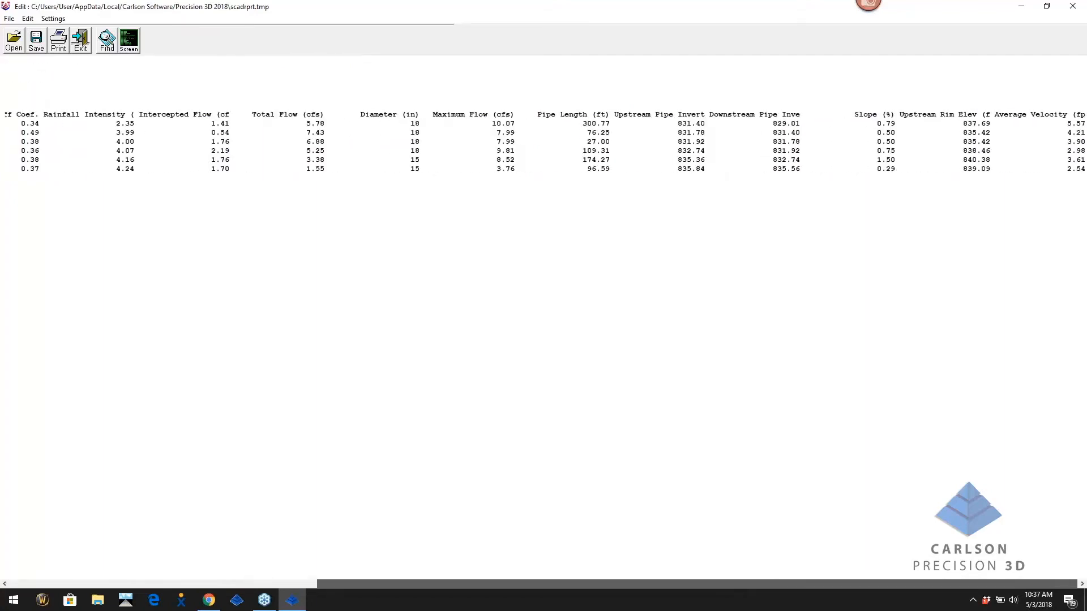
pyautogui.click(210, 584)
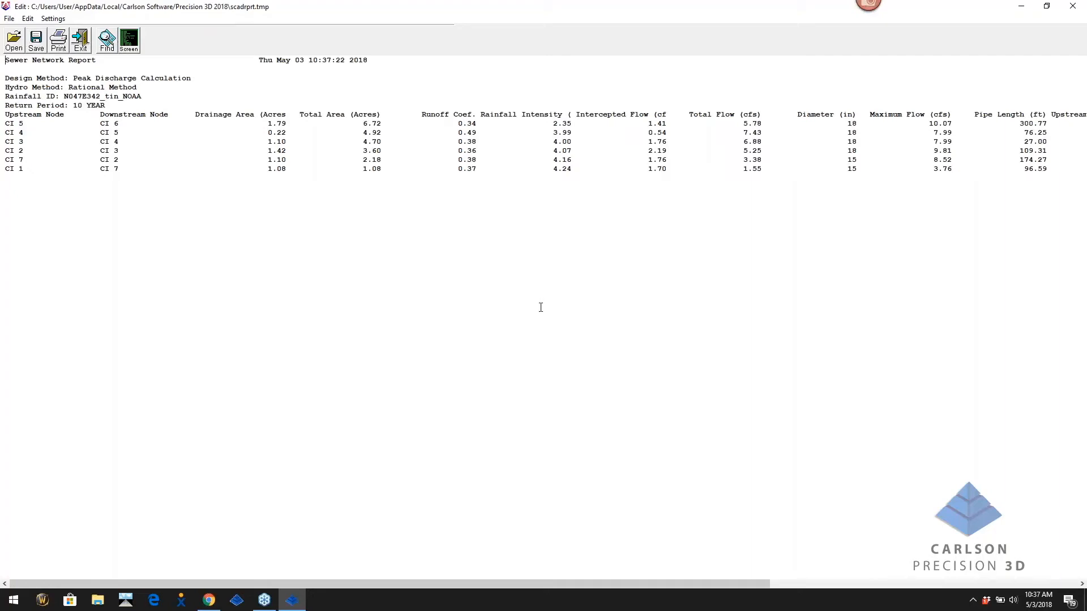
pyautogui.click(1075, 7)
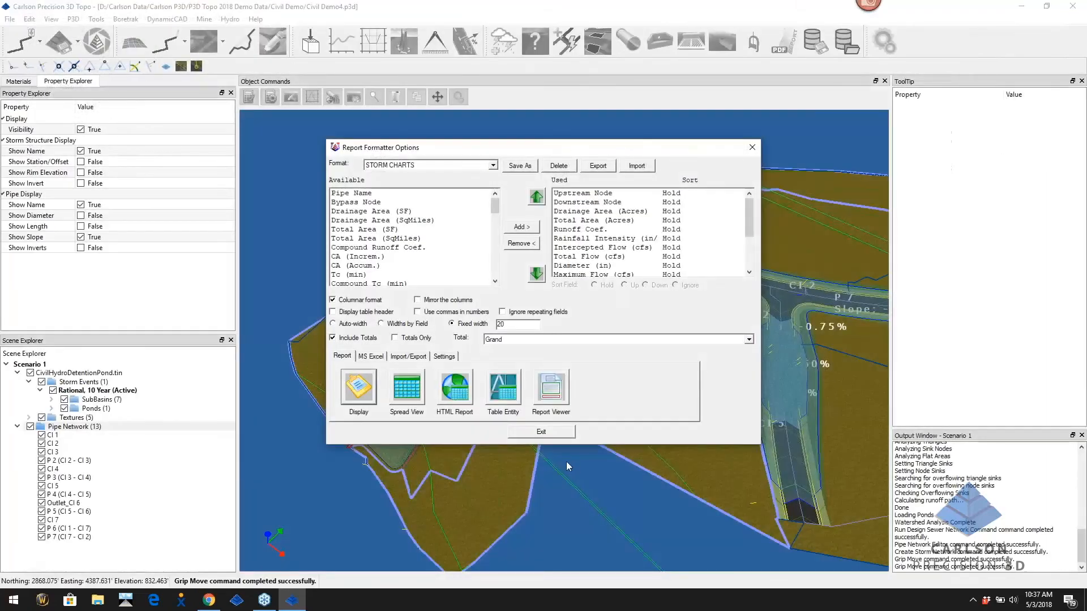
pyautogui.click(543, 432)
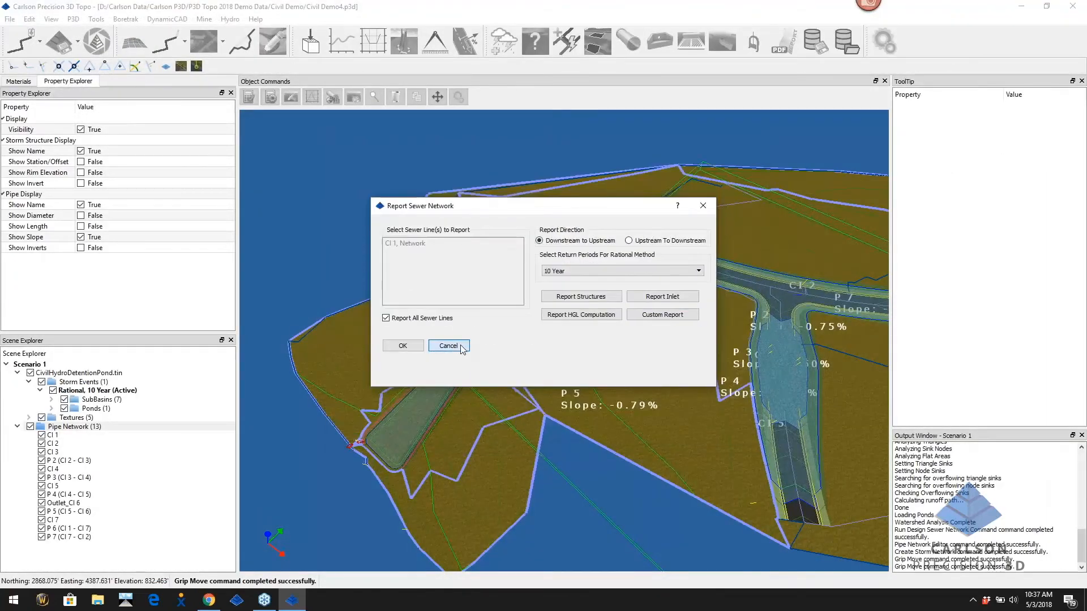
# Close the sewer network report settings and zoom in over the pond
pyautogui.click(449, 346)
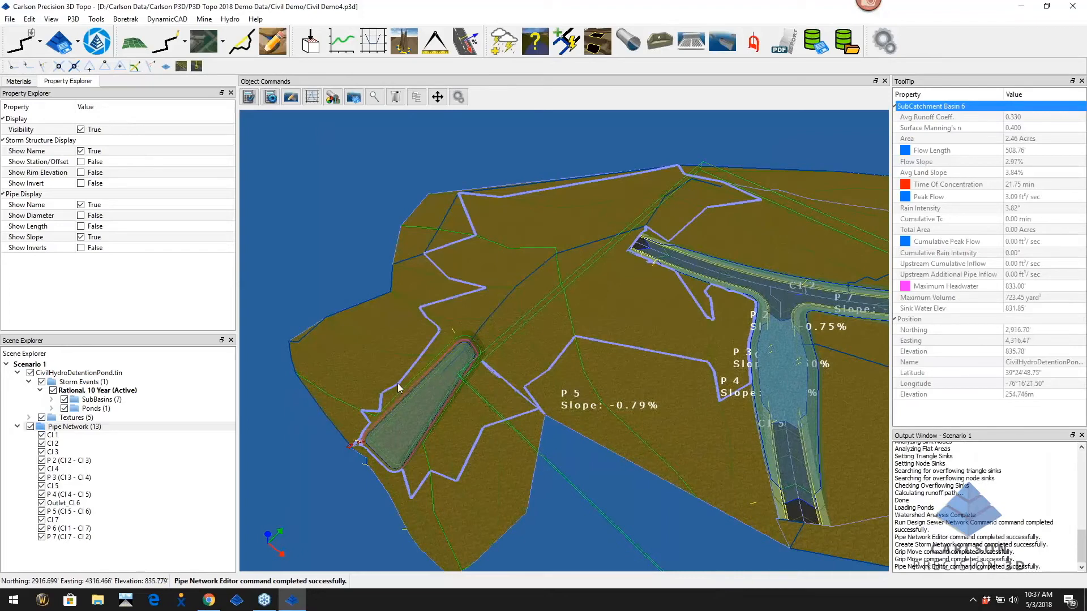
pyautogui.scroll(3, 422, 415)
pyautogui.scroll(2, 421, 413)
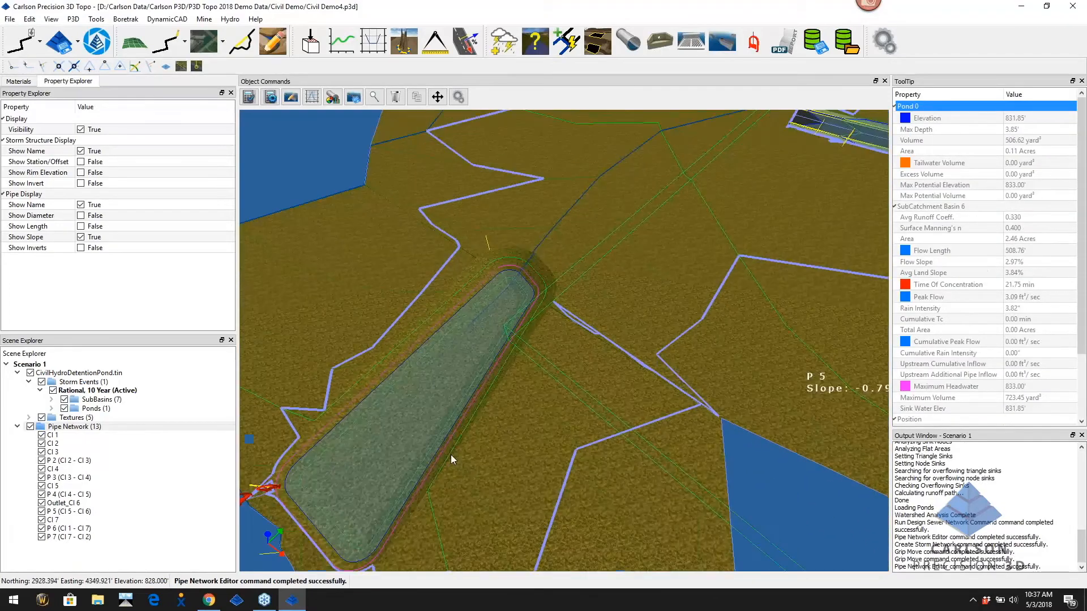
pyautogui.moveTo(450, 456); pyautogui.dragTo(646, 402, button='middle')
# Expand the 10-year storm's Ponds and bring up the actions for Pond 0
pyautogui.click(90, 408)
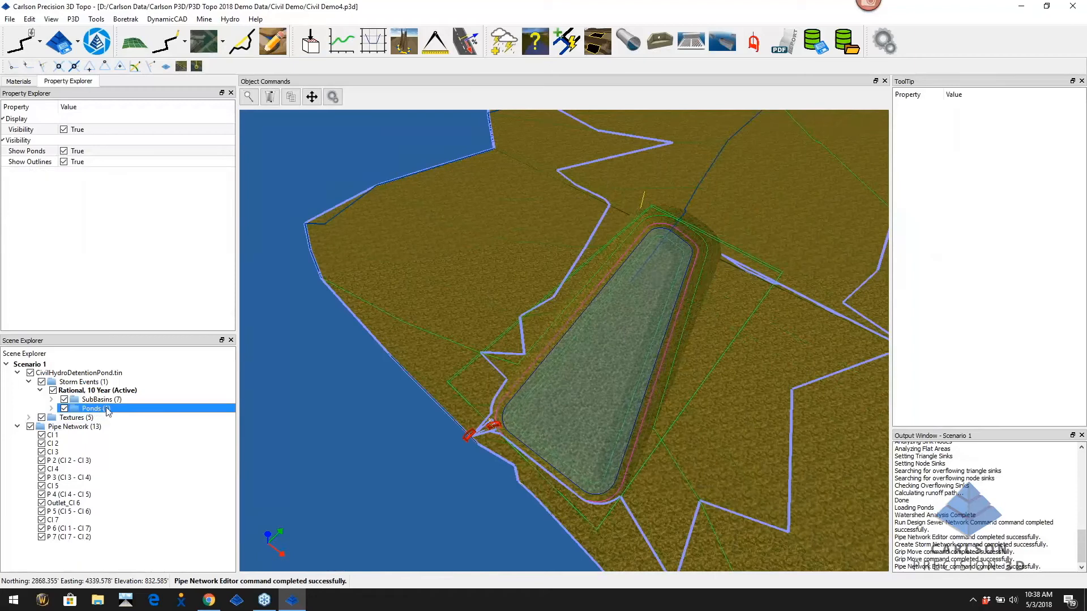
pyautogui.rightClick(102, 413)
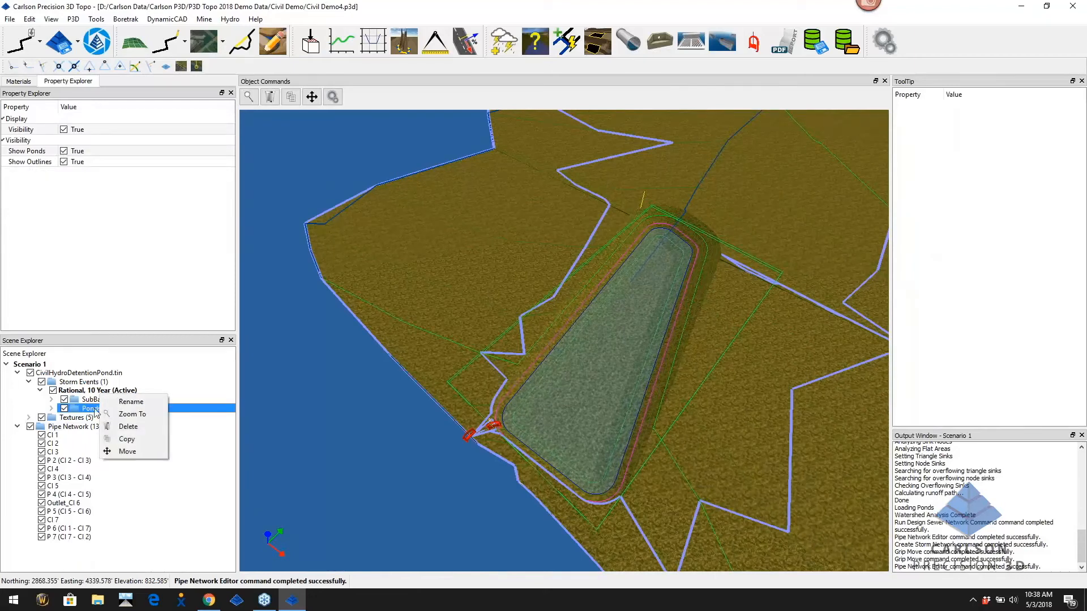
pyautogui.click(96, 412)
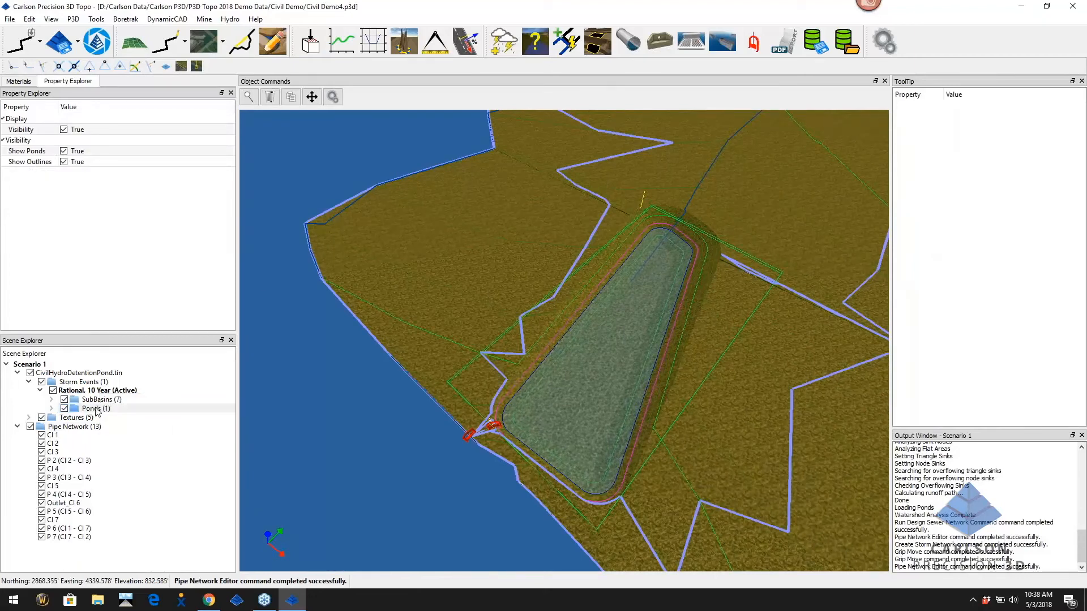
pyautogui.click(52, 408)
pyautogui.click(99, 417)
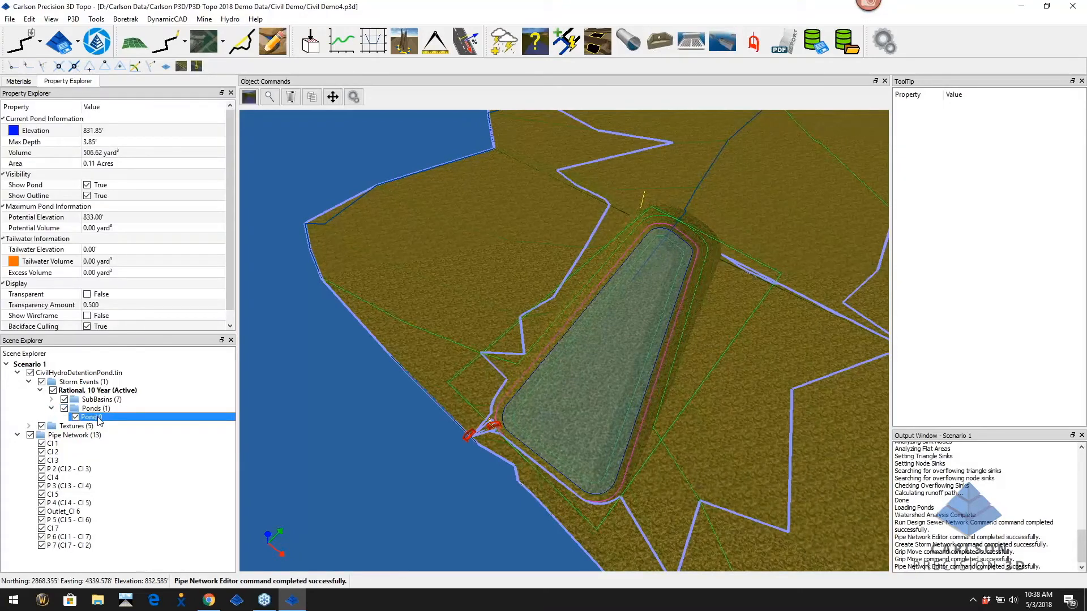
pyautogui.rightClick(99, 418)
# Export Pond 0's stage-storage table (829.34–833.00 ft) as a PDF from the Stage Storage template, saved as test.pdf
pyautogui.click(165, 413)
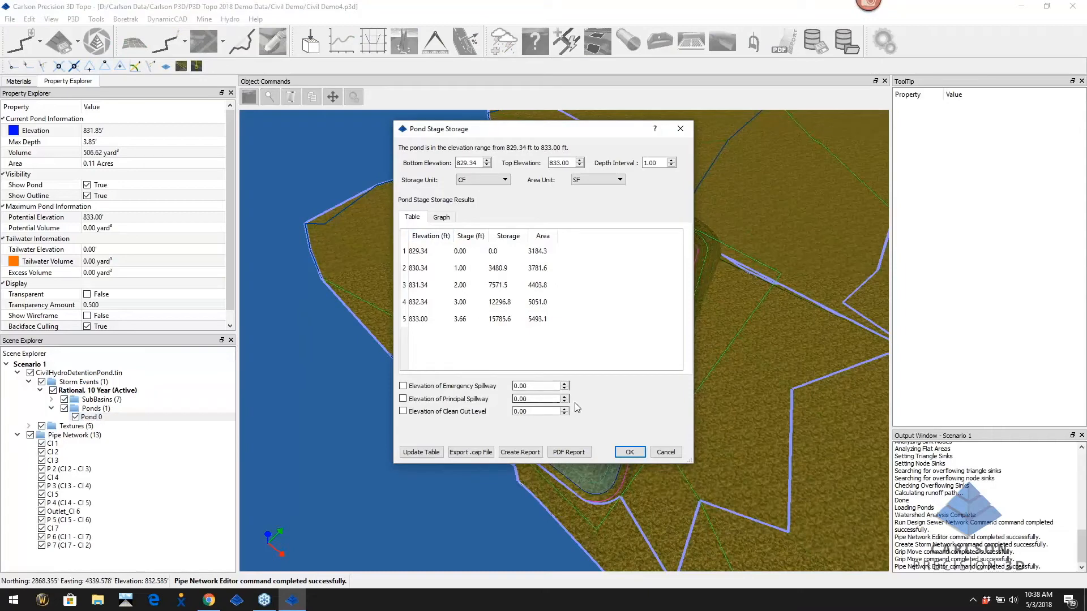
pyautogui.click(579, 453)
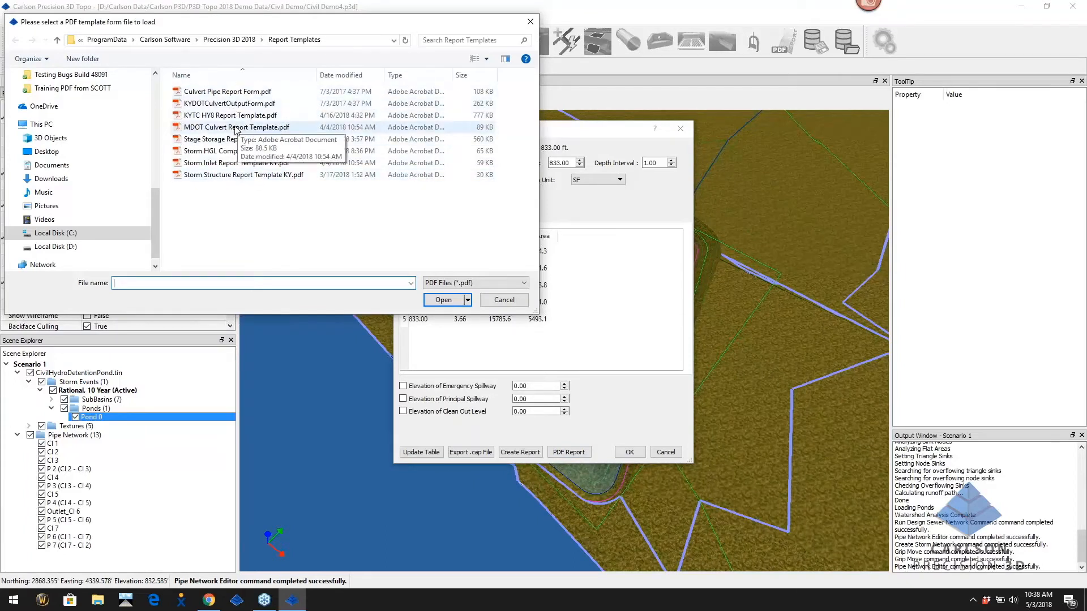
pyautogui.doubleClick(260, 139)
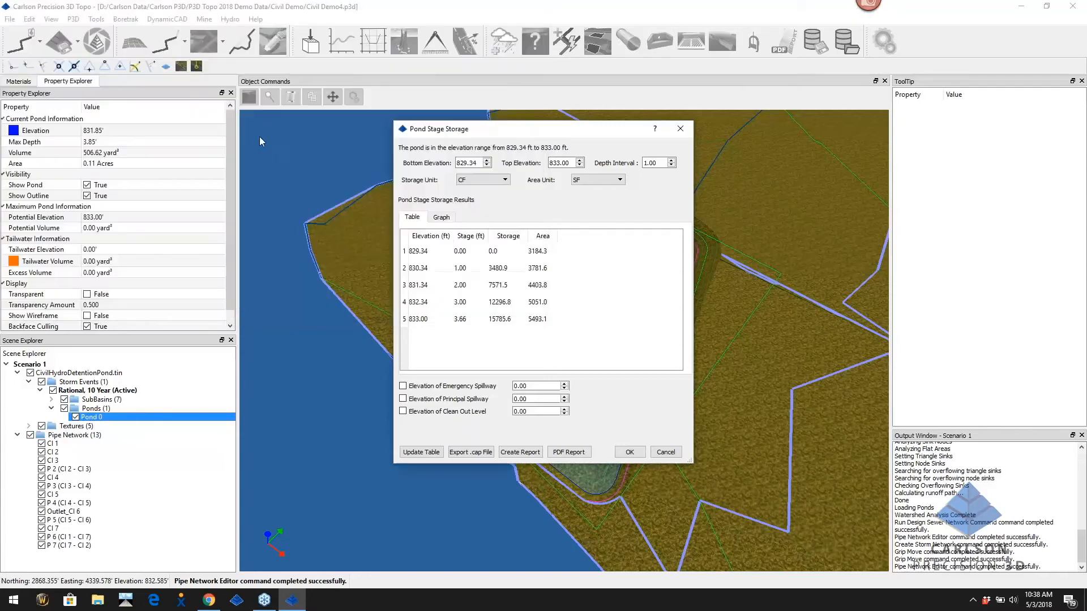
pyautogui.click(286, 172)
pyautogui.click(447, 300)
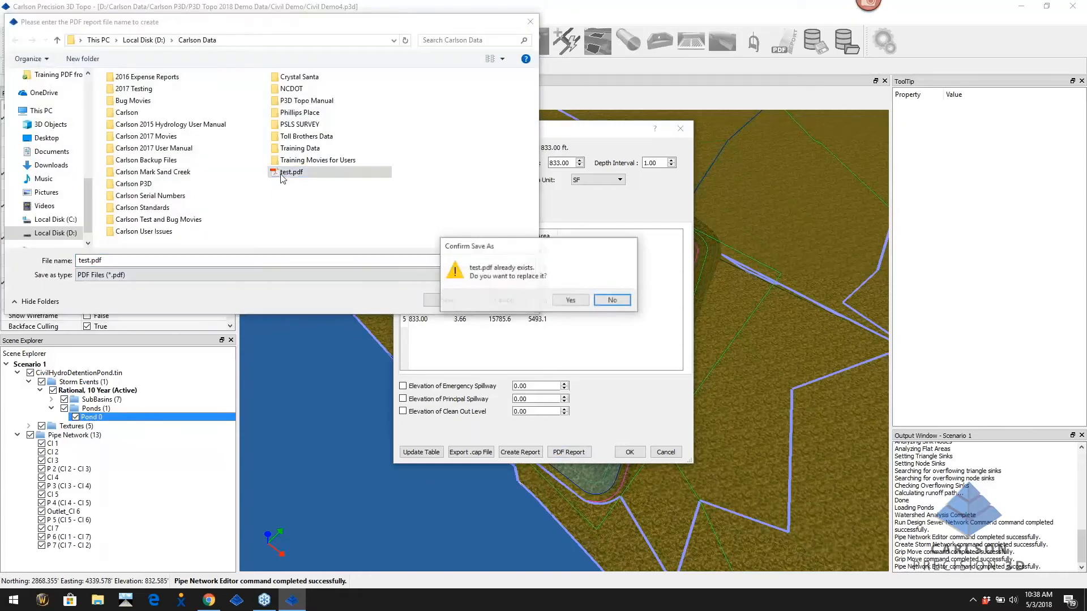
# Overwrite test.pdf, review Pond 0's stage storage curve (39134.73 CF at 833.00 ft), and close it unsaved
pyautogui.click(563, 300)
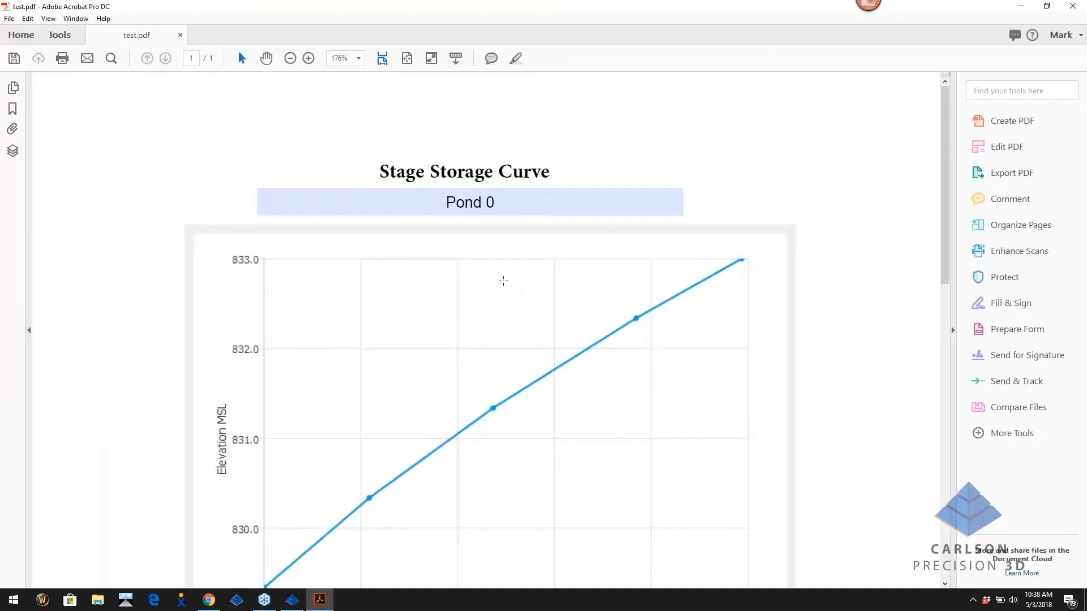
pyautogui.scroll(-3, 620, 331)
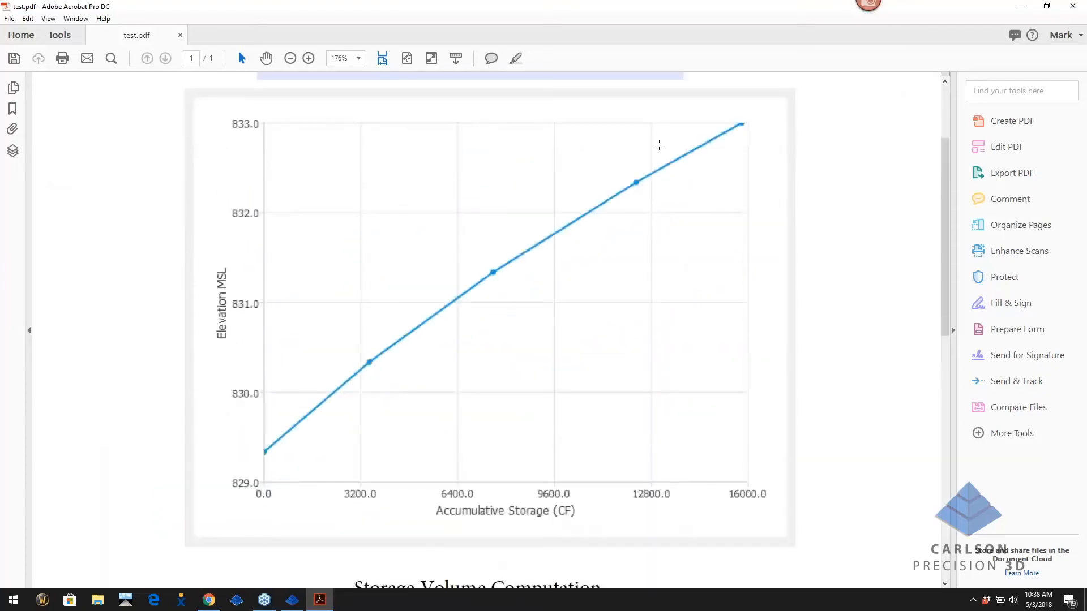
pyautogui.scroll(-8, 623, 252)
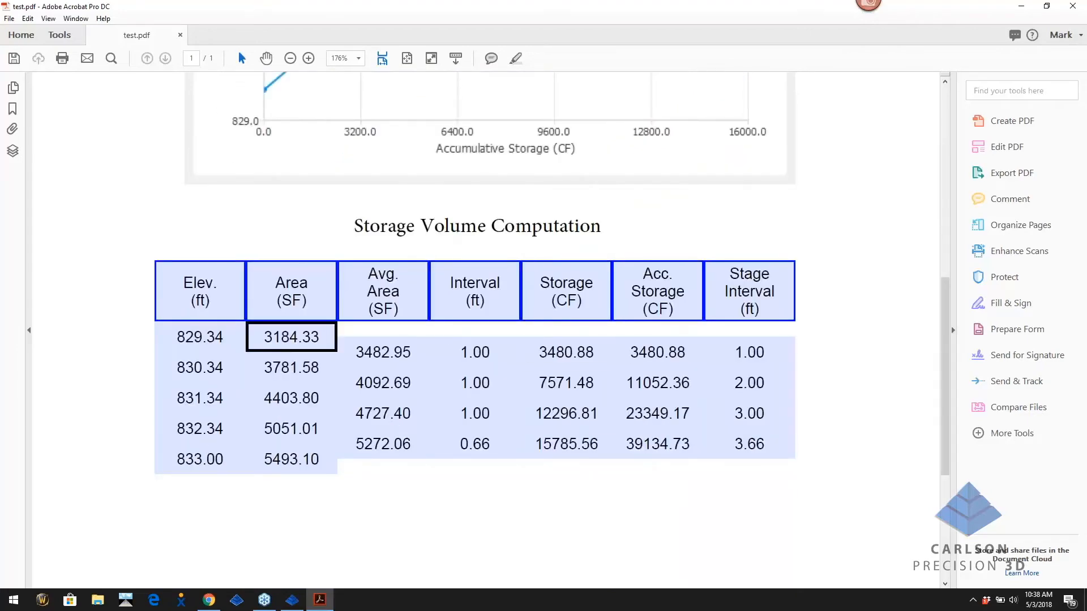
pyautogui.scroll(-1, 727, 394)
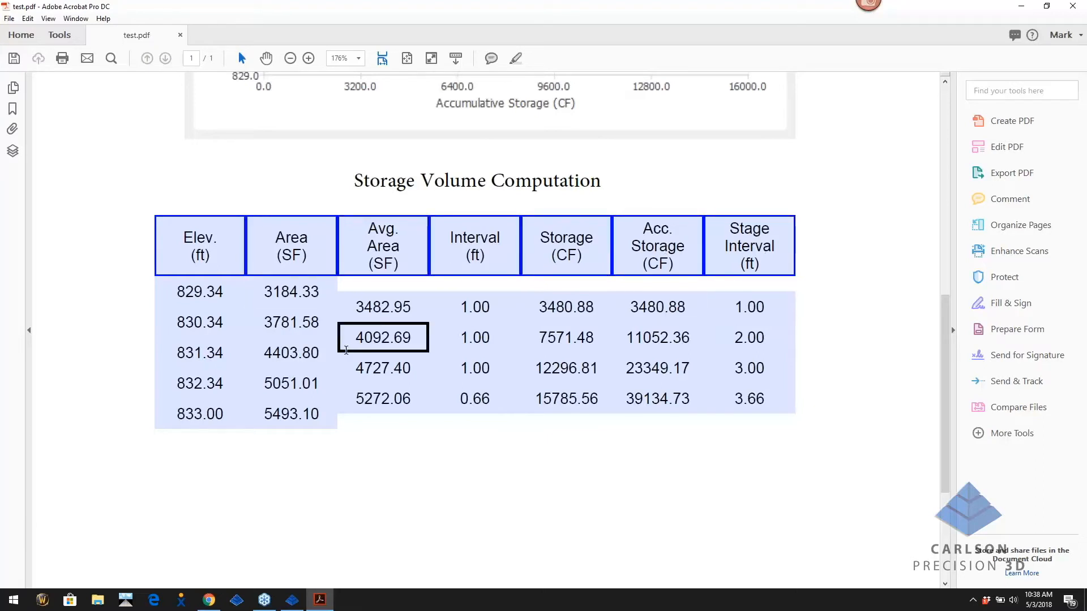
pyautogui.scroll(10, 352, 348)
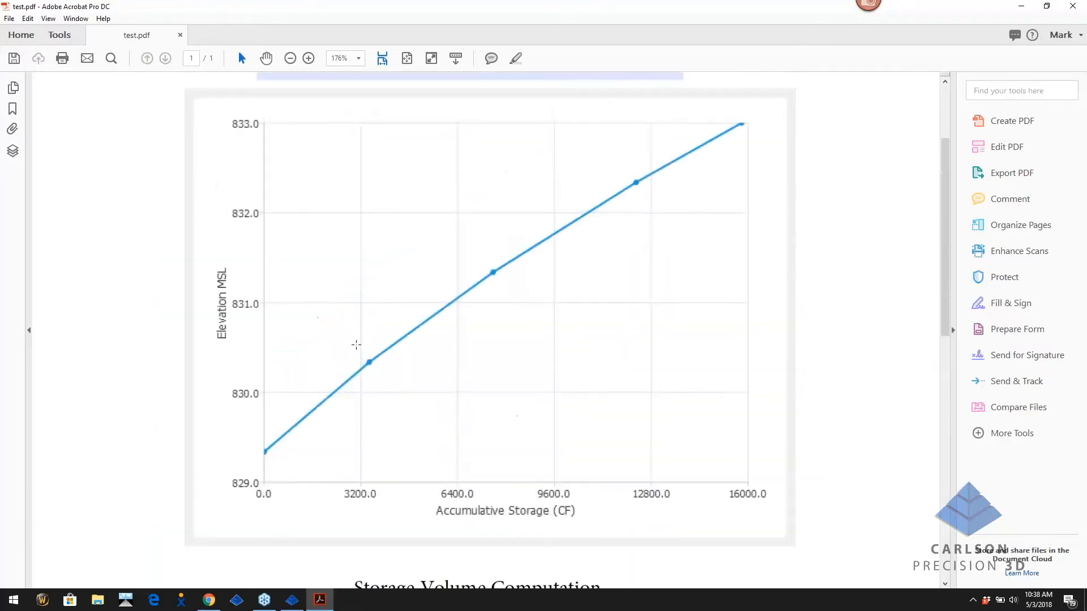
pyautogui.click(1075, 8)
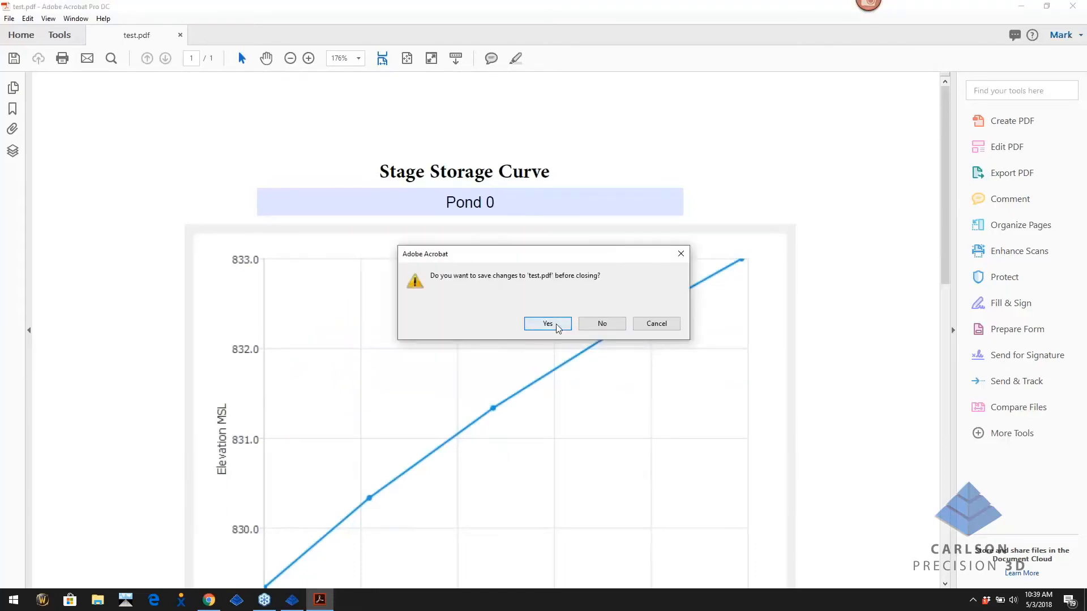
pyautogui.click(602, 324)
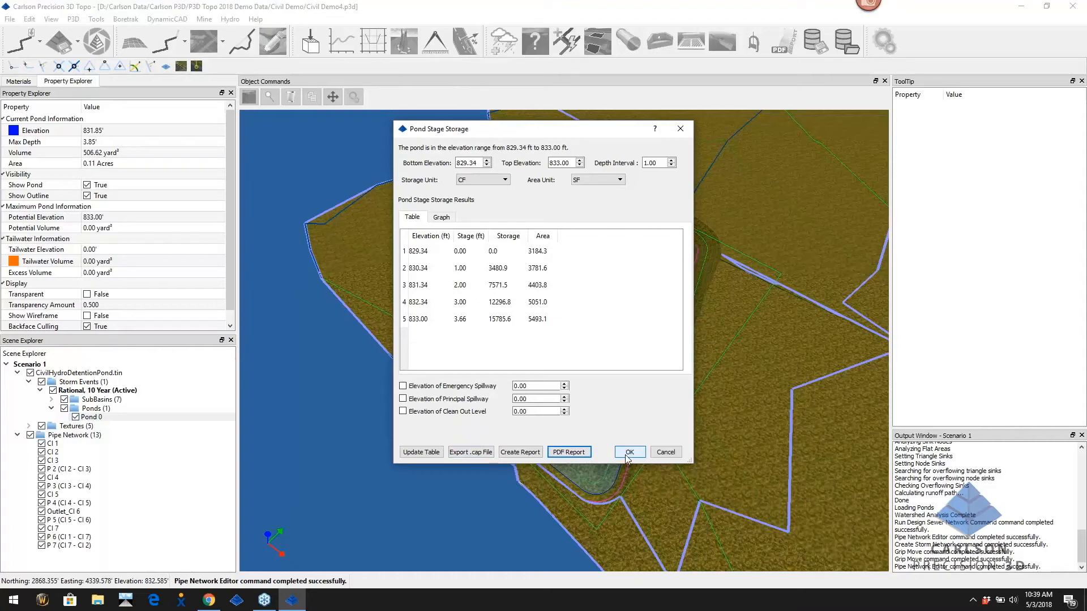
# Cancel the Pond Stage Storage results, frame the whole site with its pipes, and right-click Pipe Network
pyautogui.click(674, 452)
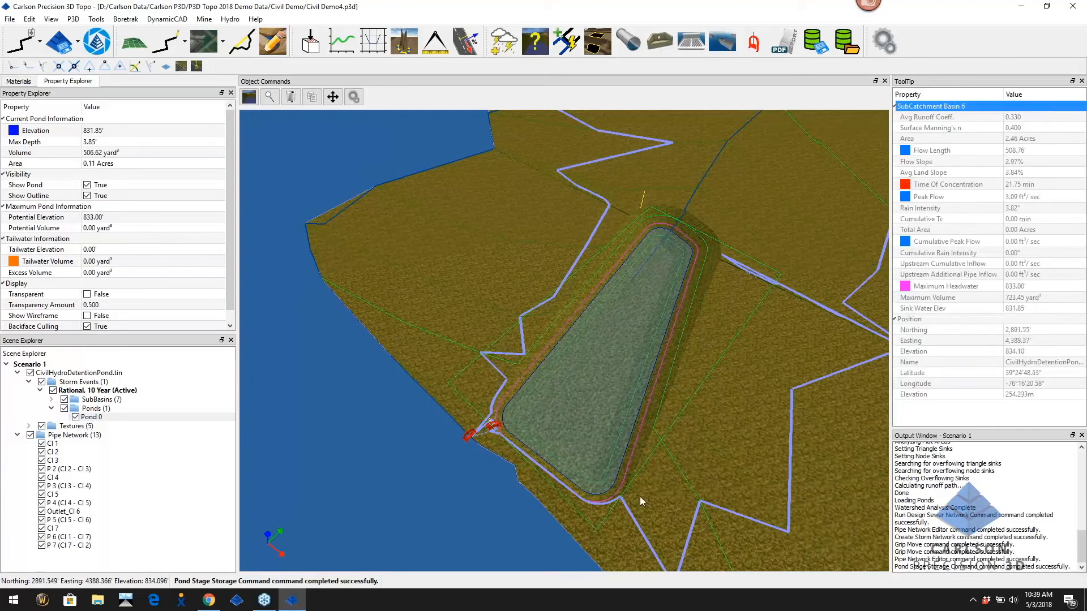
pyautogui.scroll(-5, 689, 460)
pyautogui.moveTo(697, 461); pyautogui.dragTo(422, 416, button='middle')
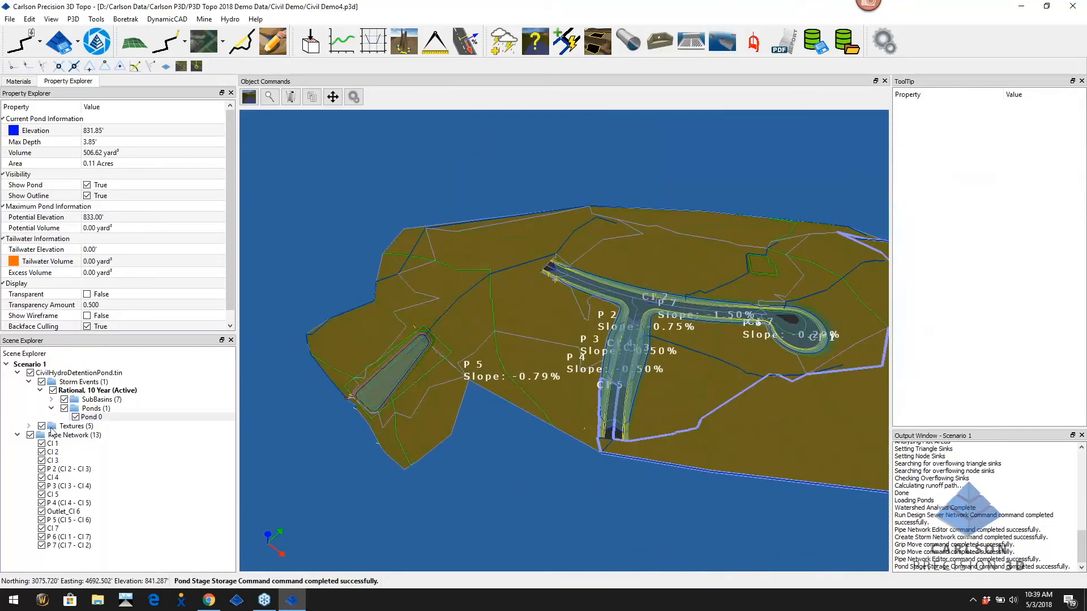
pyautogui.click(59, 439)
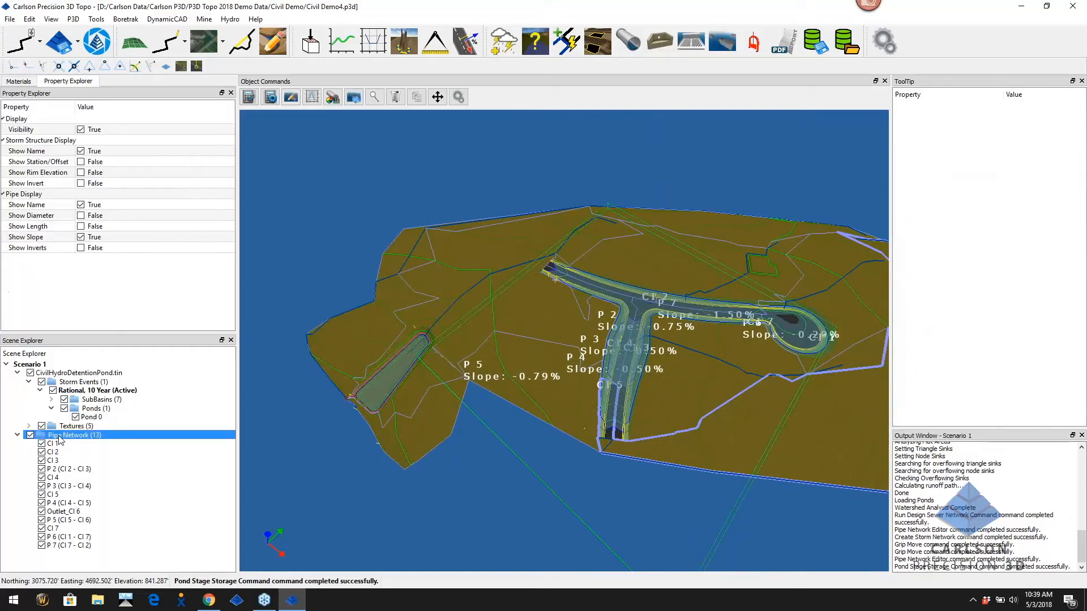
pyautogui.rightClick(60, 439)
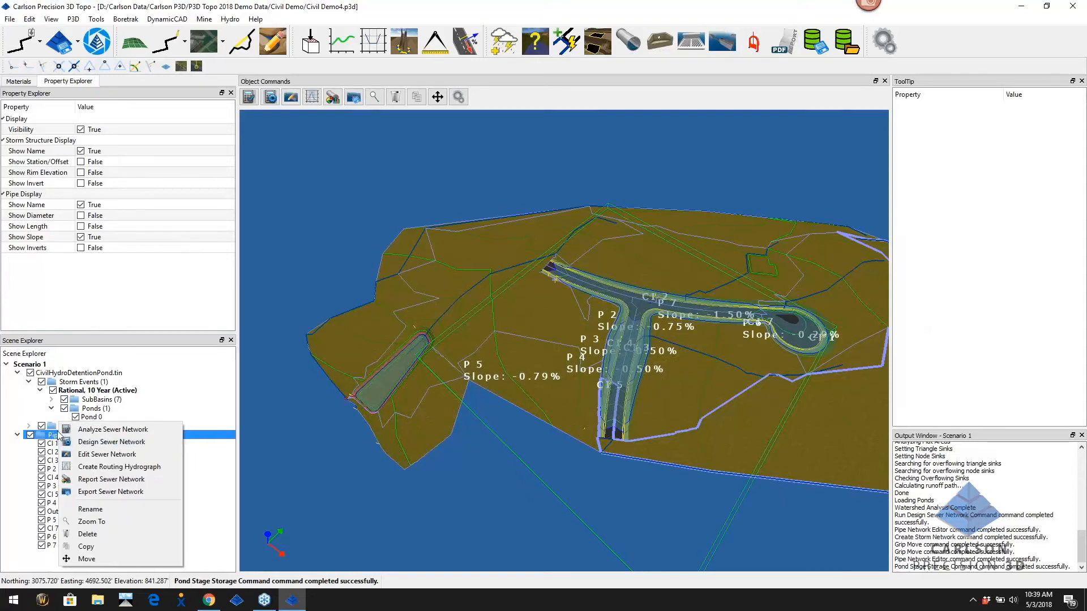
# Export the sewer network as test.sew in the Carlson P3D folder and acknowledge the save confirmation
pyautogui.click(118, 493)
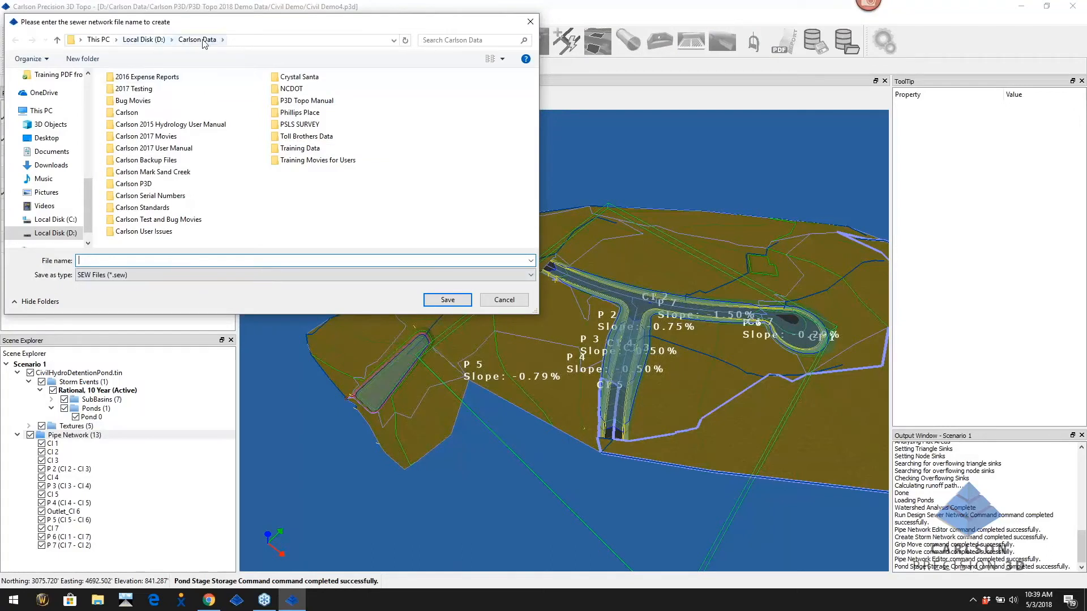
pyautogui.doubleClick(136, 184)
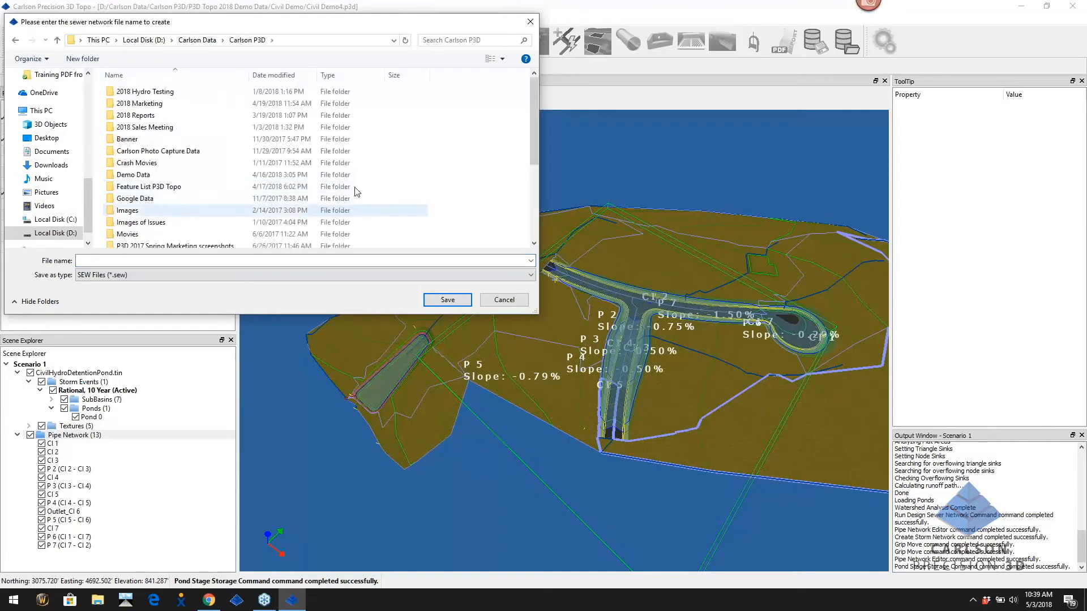
pyautogui.scroll(-3, 302, 185)
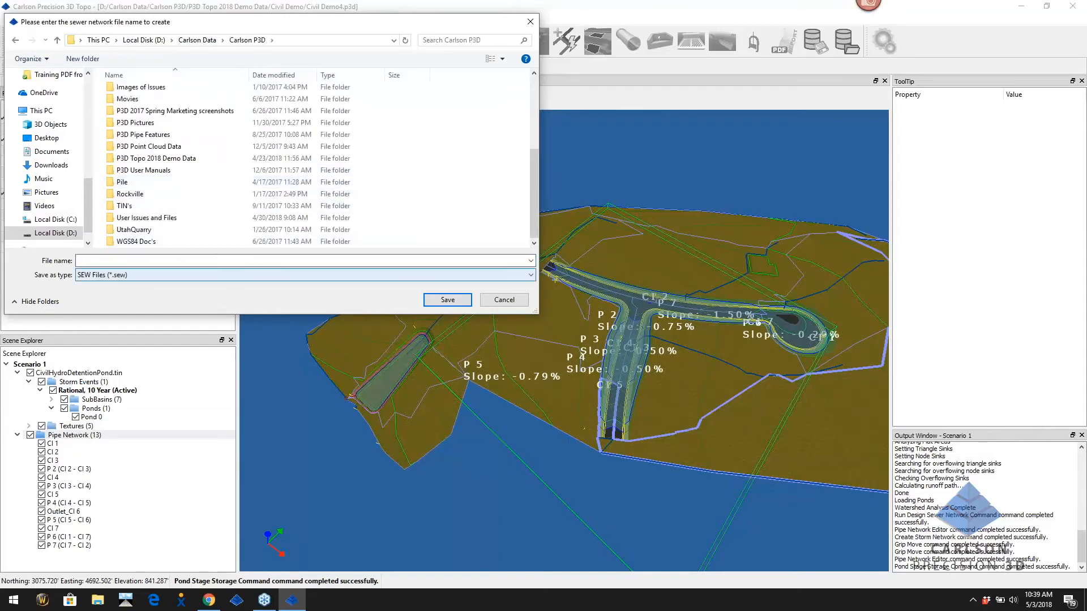
pyautogui.click(120, 260)
pyautogui.write('test')
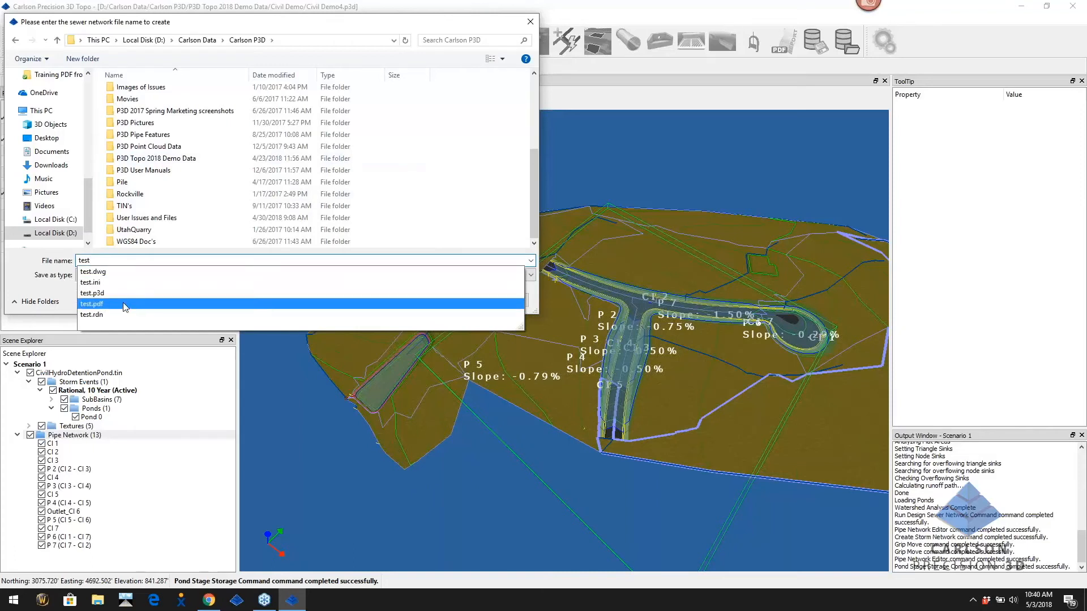
pyautogui.write('.')
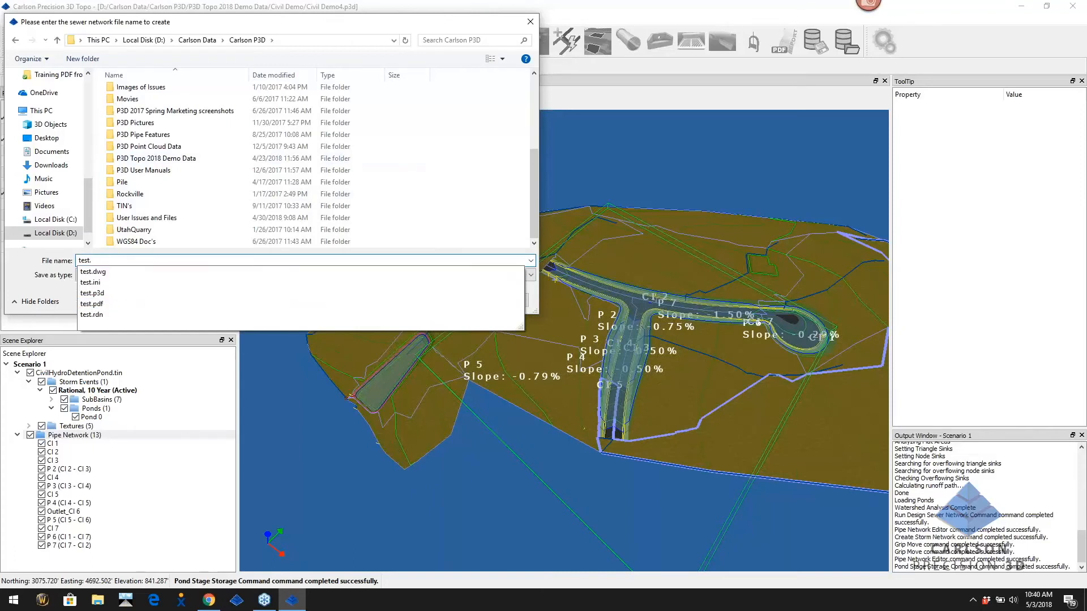
pyautogui.write('sew')
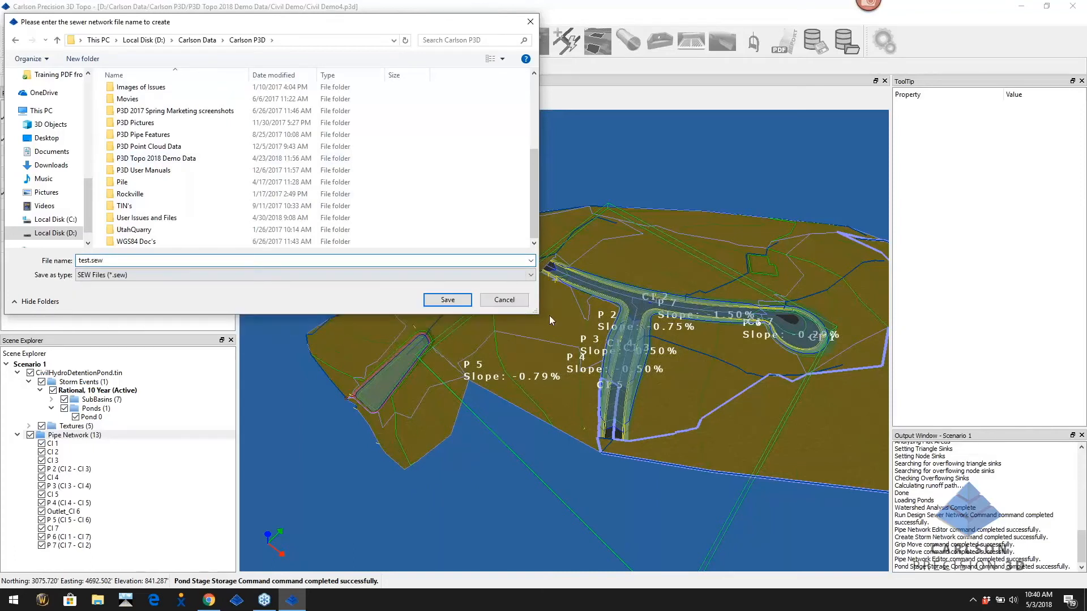
pyautogui.click(464, 300)
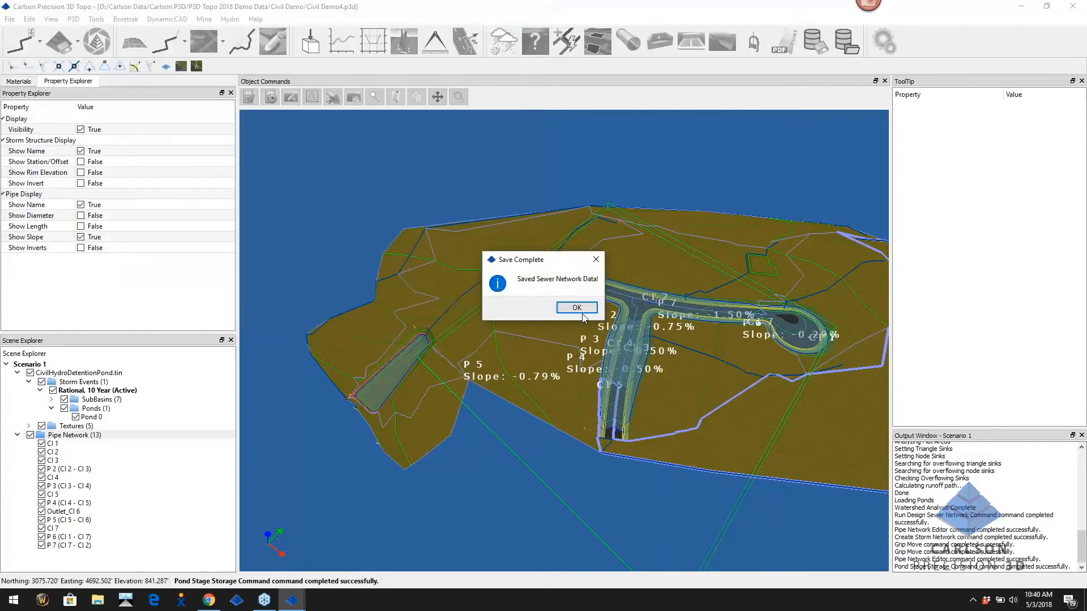
pyautogui.click(583, 309)
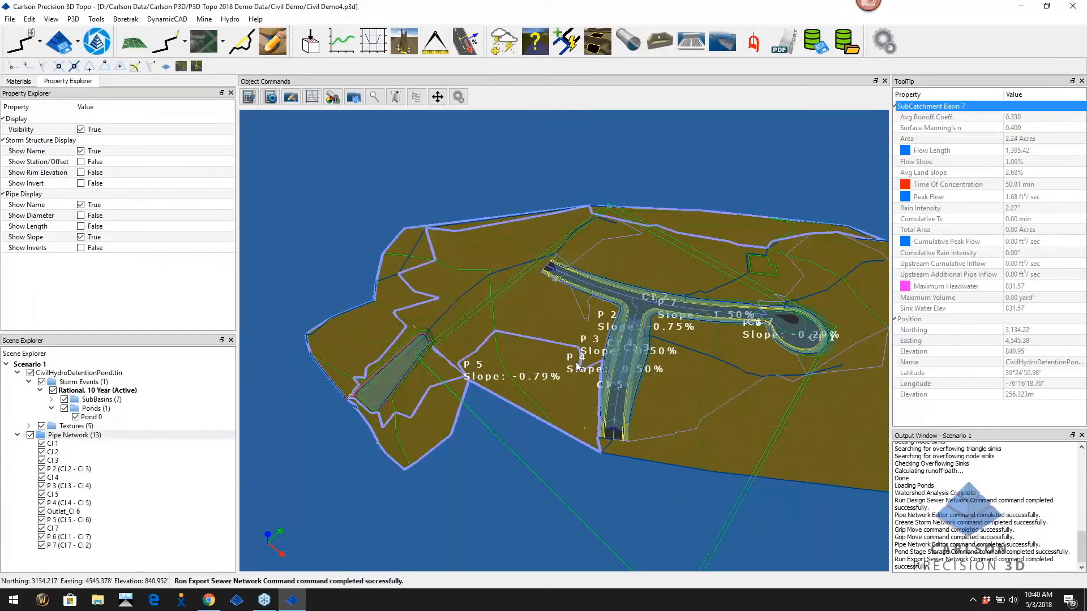
pyautogui.click(1026, 6)
# Launch Carlson Civil Suite 2018 full screen and dismiss the Startup Wizard, keeping blank Drawing1
pyautogui.click(500, 287)
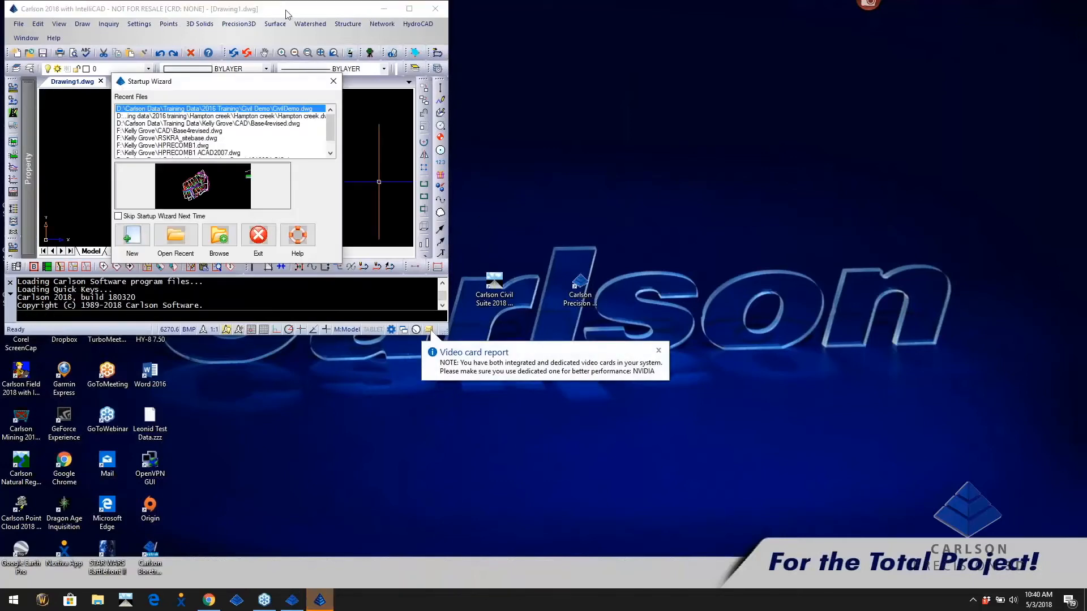
pyautogui.doubleClick(287, 9)
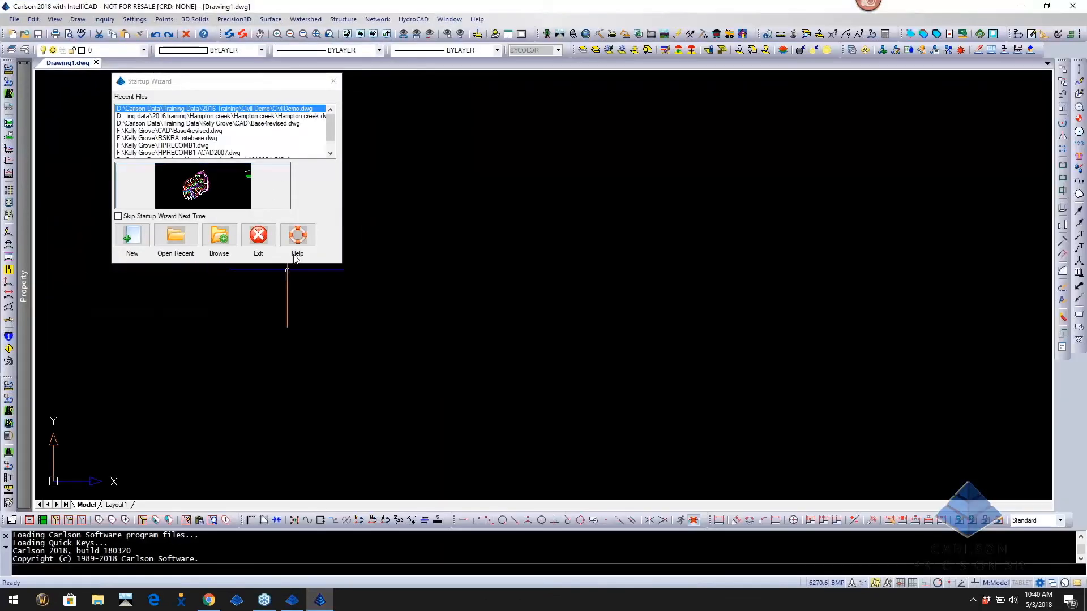
pyautogui.click(258, 234)
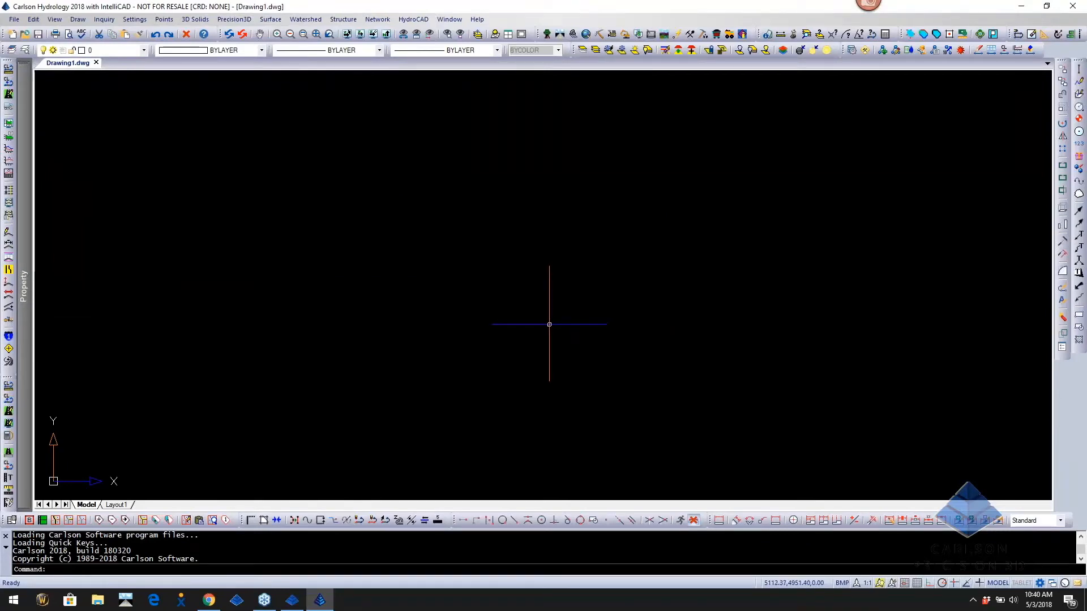
pyautogui.click(377, 19)
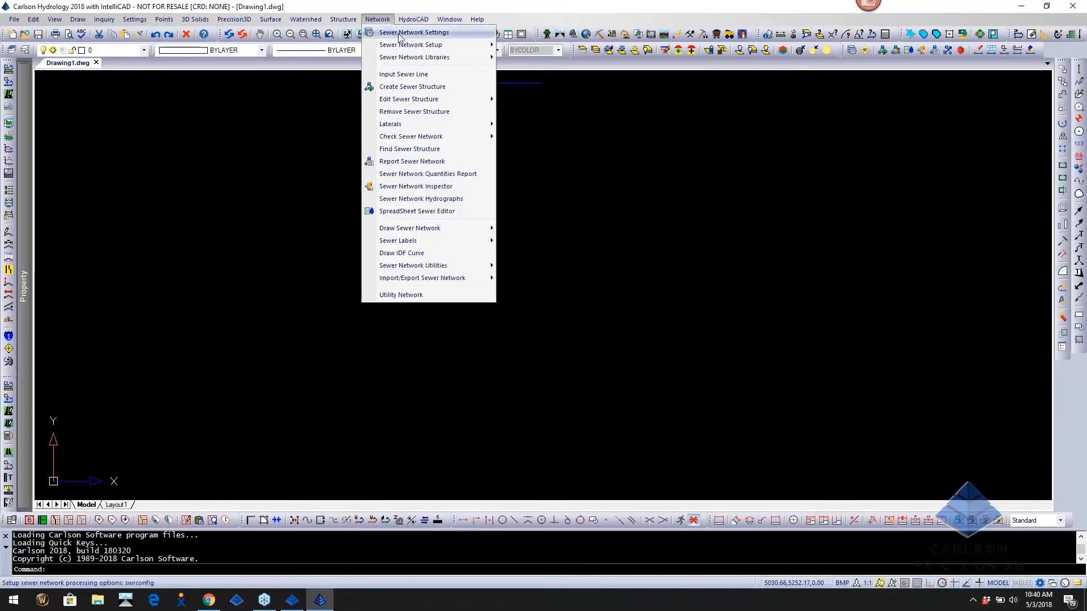
# Set Sewer Network Settings' plan view labels to Specific, using 2017 CSW-STORM-FINAL.pvl
pyautogui.click(405, 34)
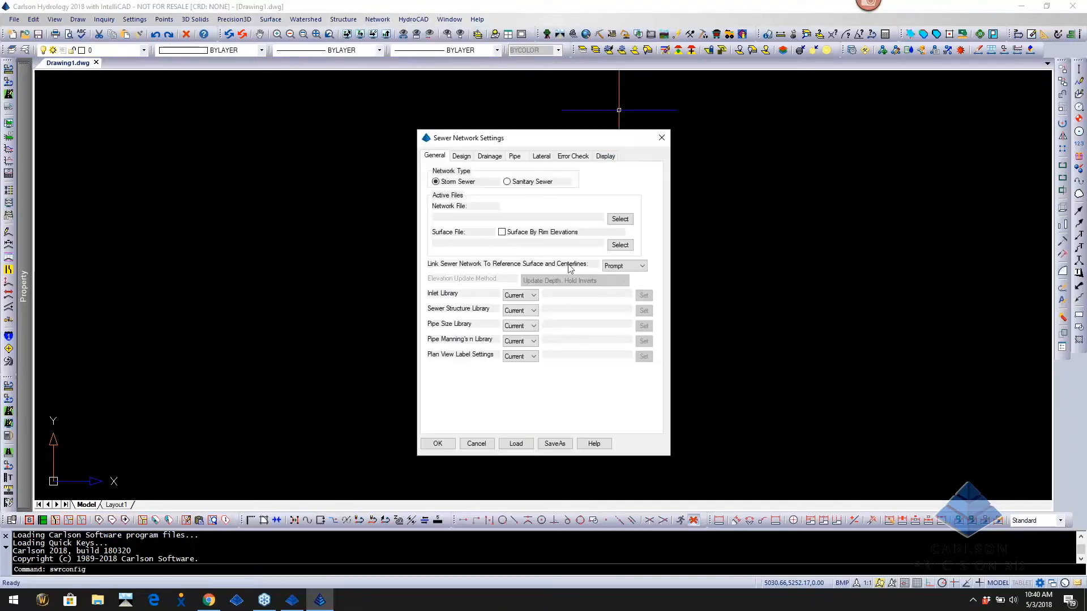
pyautogui.click(533, 356)
pyautogui.click(515, 374)
pyautogui.click(644, 357)
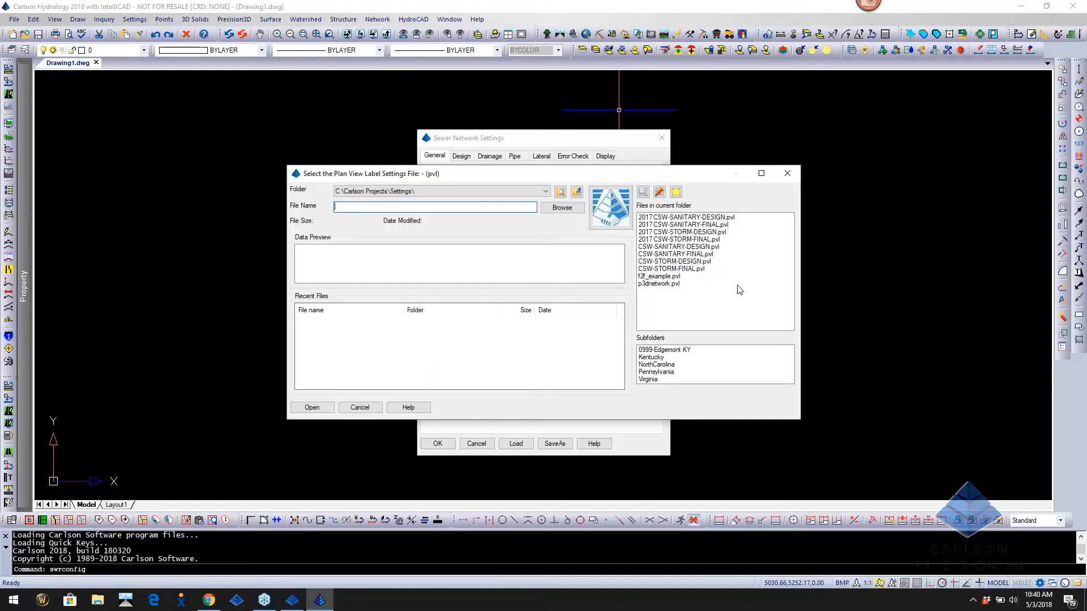
pyautogui.doubleClick(682, 240)
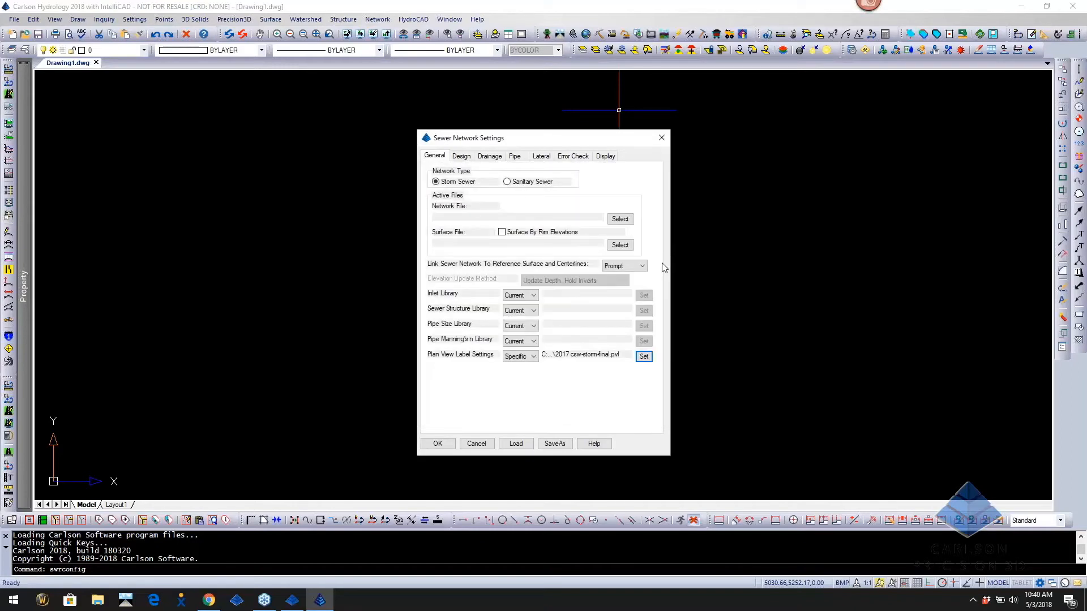
pyautogui.click(447, 442)
# Select D:\Carlson Data\Carlson P3D\test.sew as the sewer network file
pyautogui.click(383, 23)
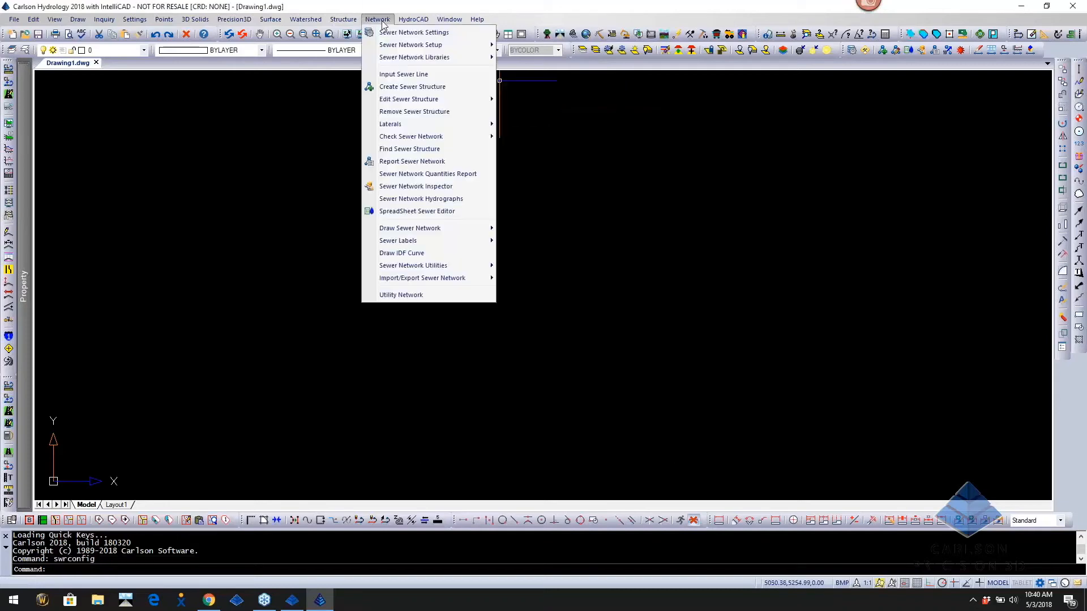
pyautogui.click(391, 34)
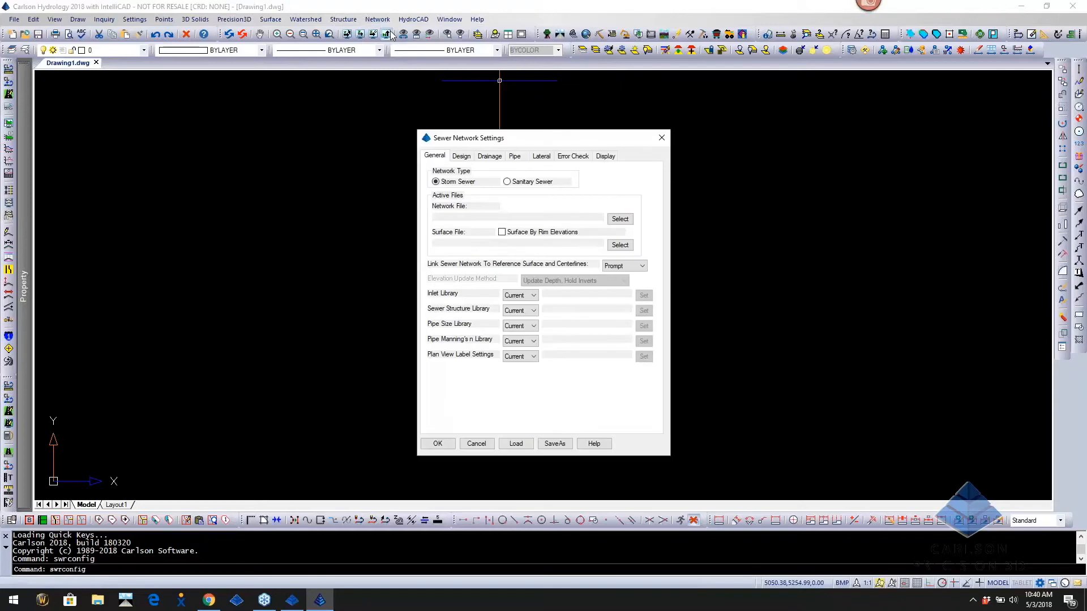
pyautogui.click(620, 219)
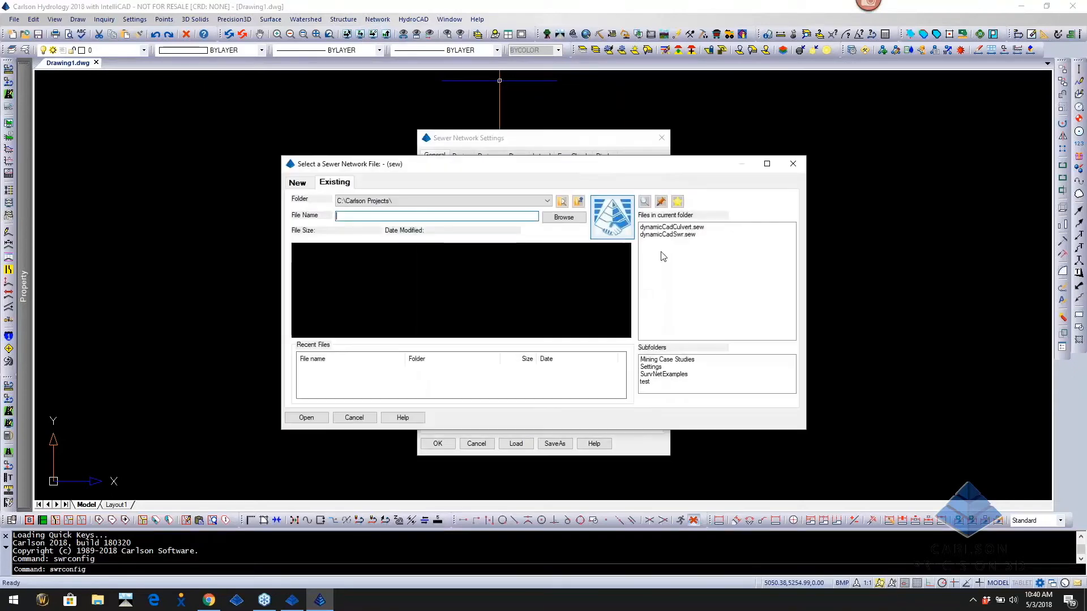
pyautogui.click(398, 203)
pyautogui.click(395, 202)
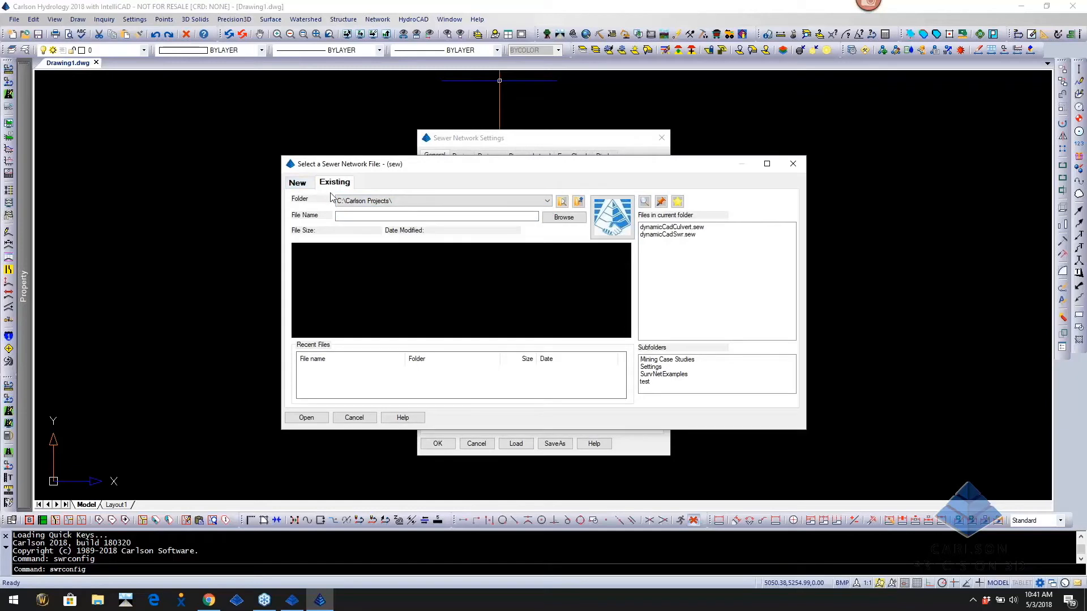
pyautogui.click(564, 217)
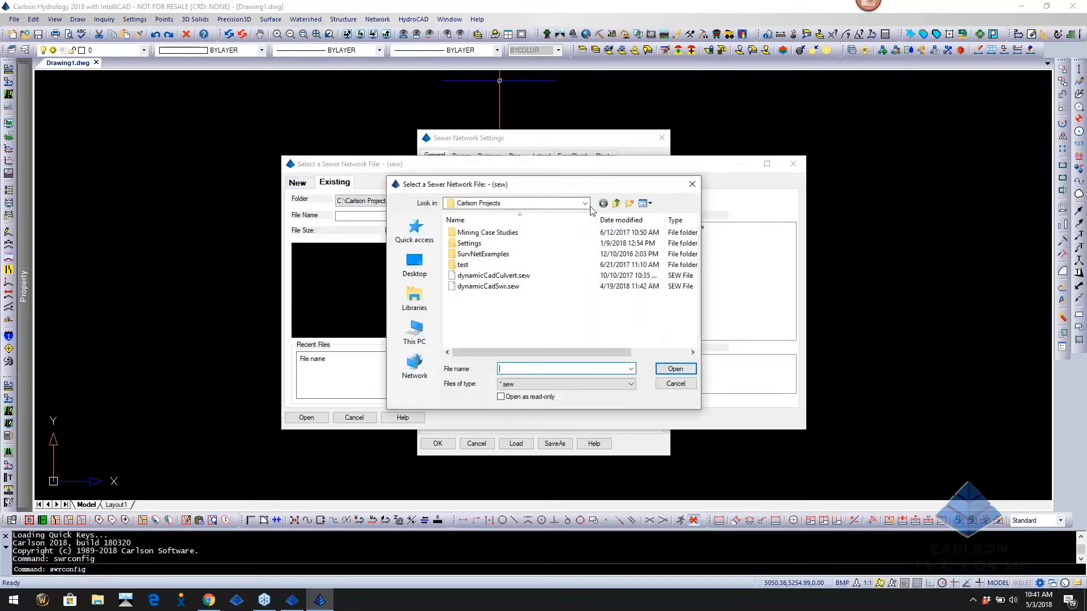
pyautogui.click(560, 204)
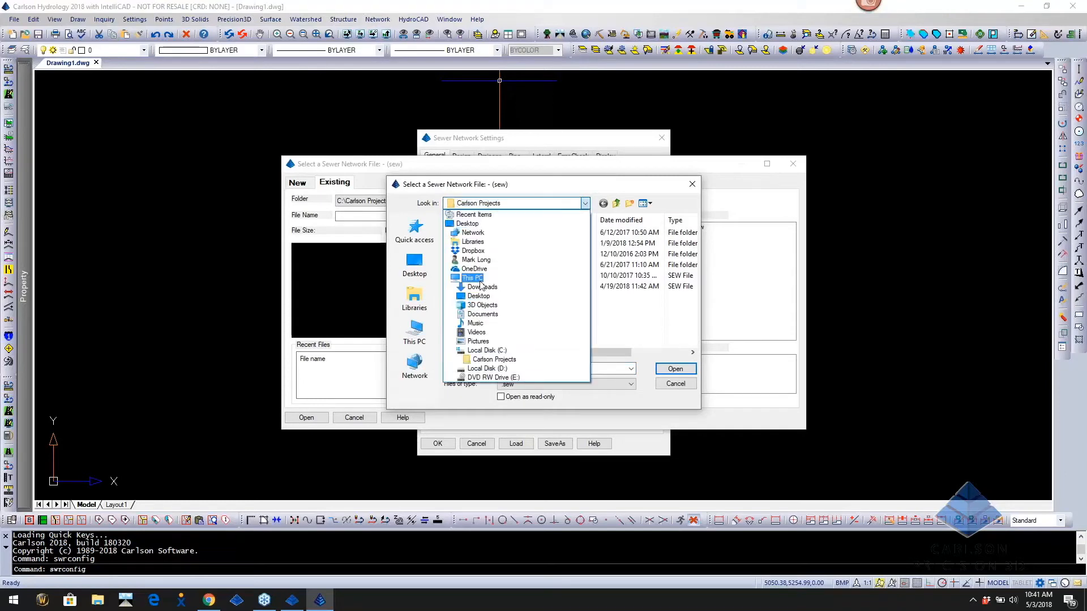
pyautogui.click(473, 371)
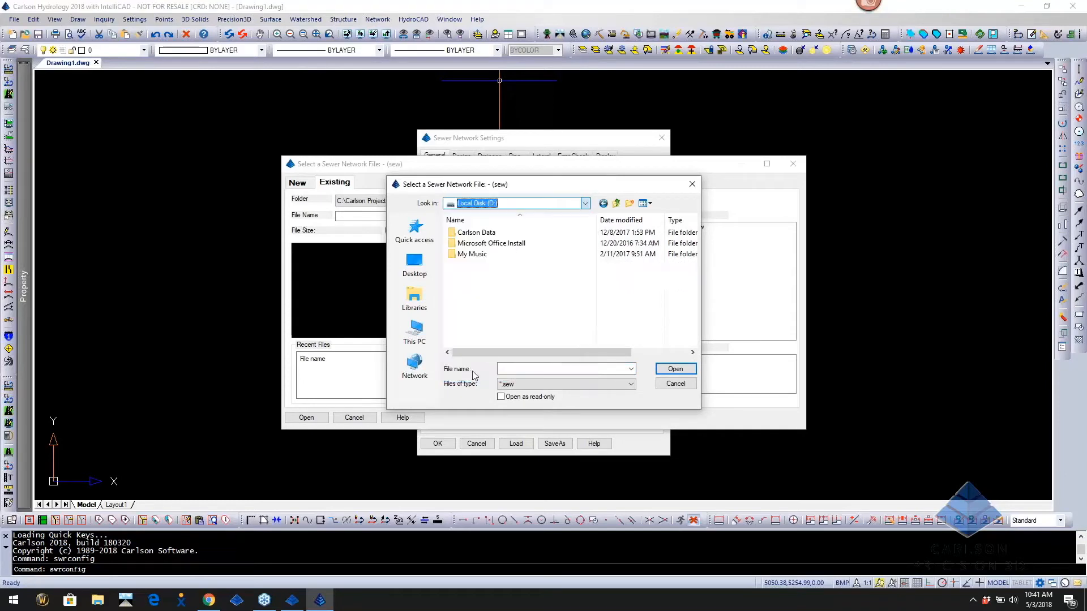
pyautogui.doubleClick(478, 233)
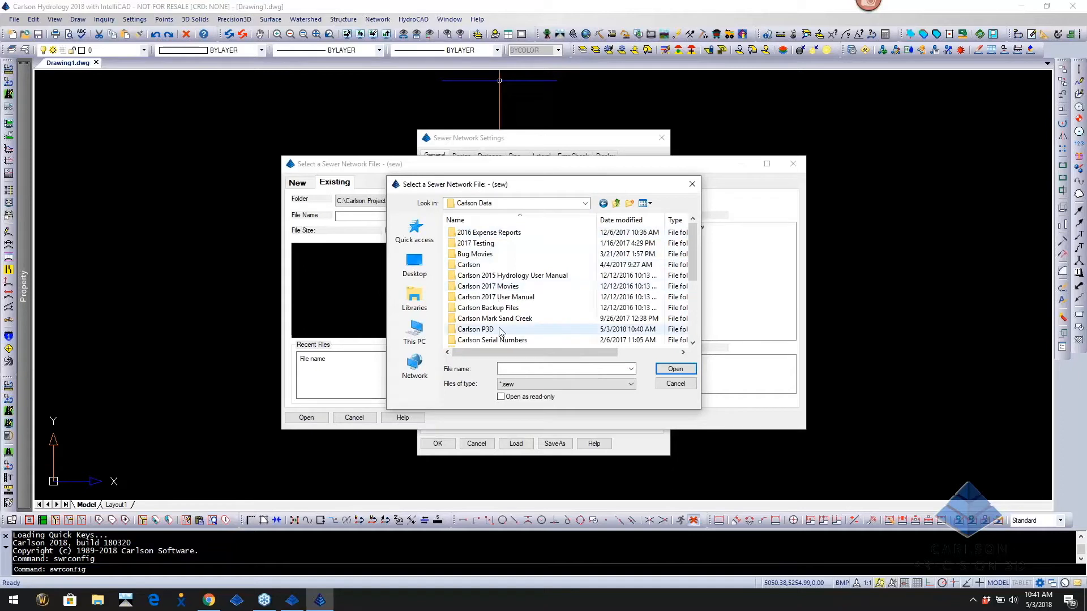
pyautogui.doubleClick(475, 329)
pyautogui.scroll(-5, 511, 300)
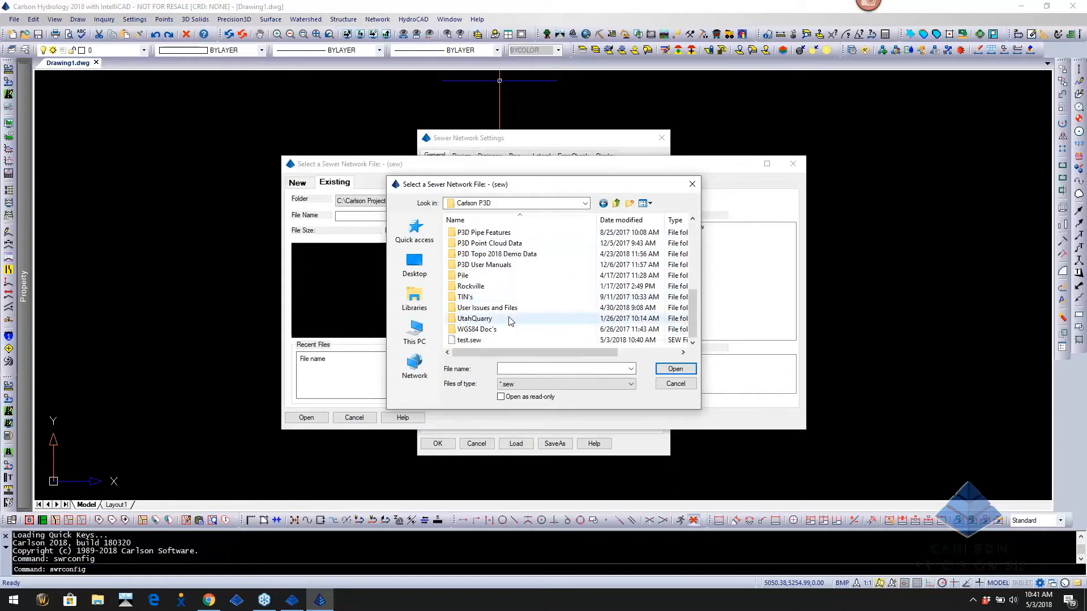
pyautogui.doubleClick(468, 340)
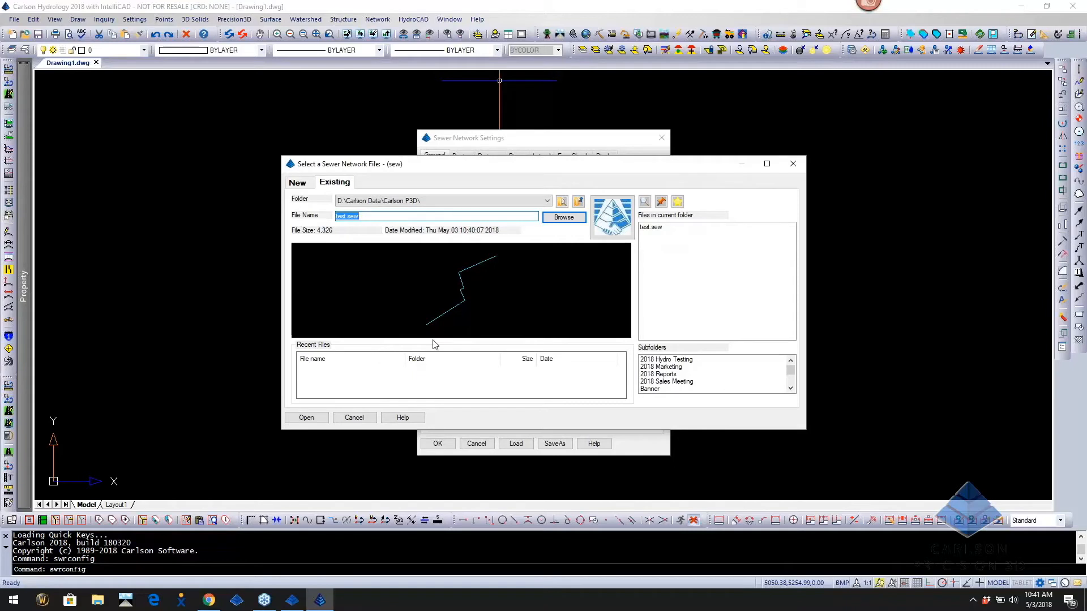
pyautogui.click(306, 419)
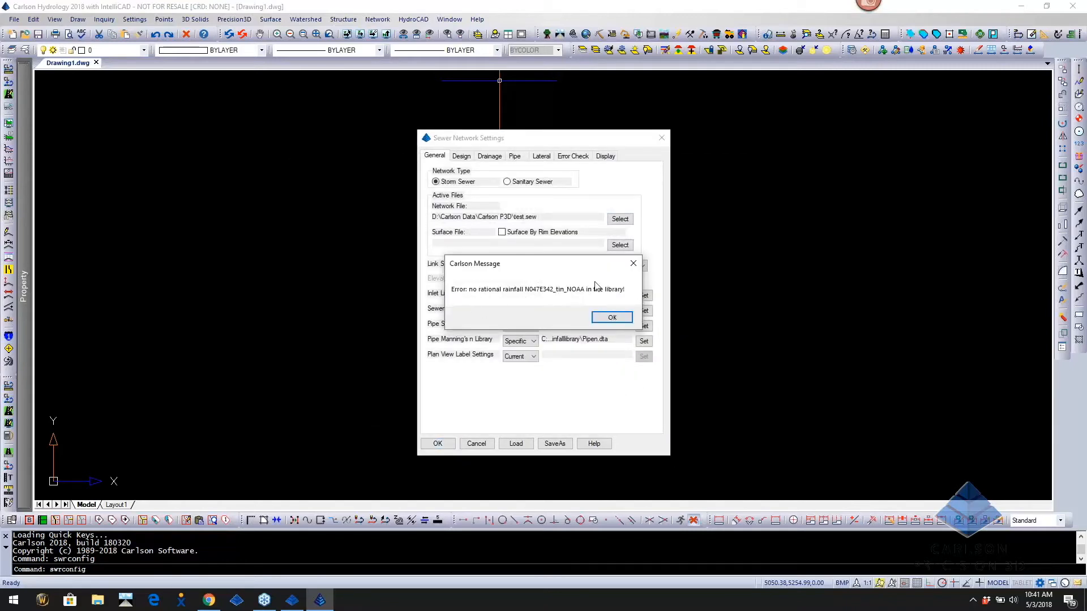
# Replace the missing rainfall with Wake County from the Rainfall Library, 10 Year period, and apply
pyautogui.click(612, 318)
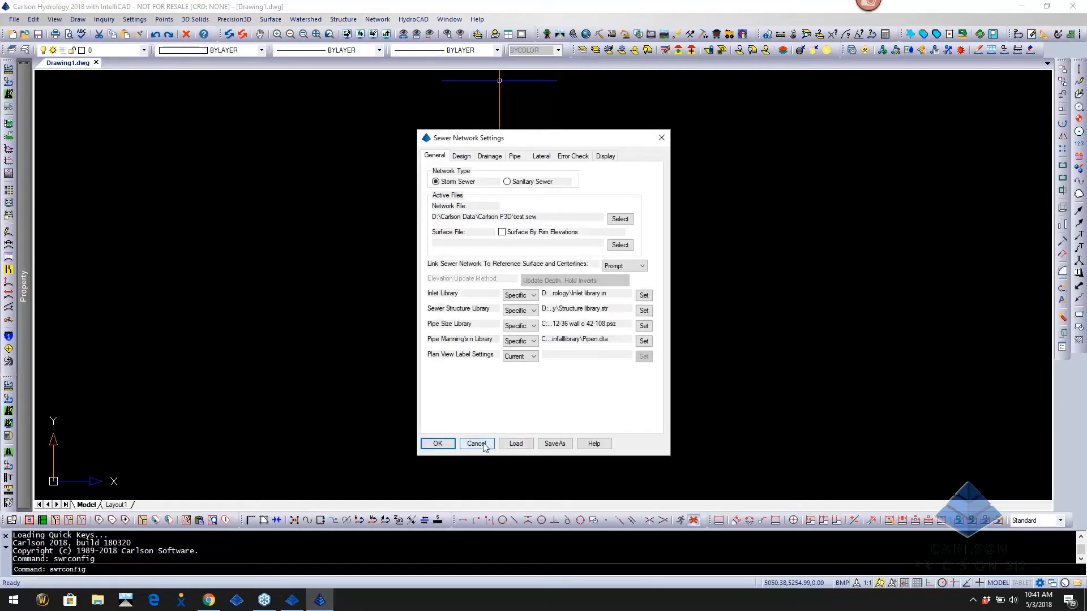
pyautogui.click(448, 443)
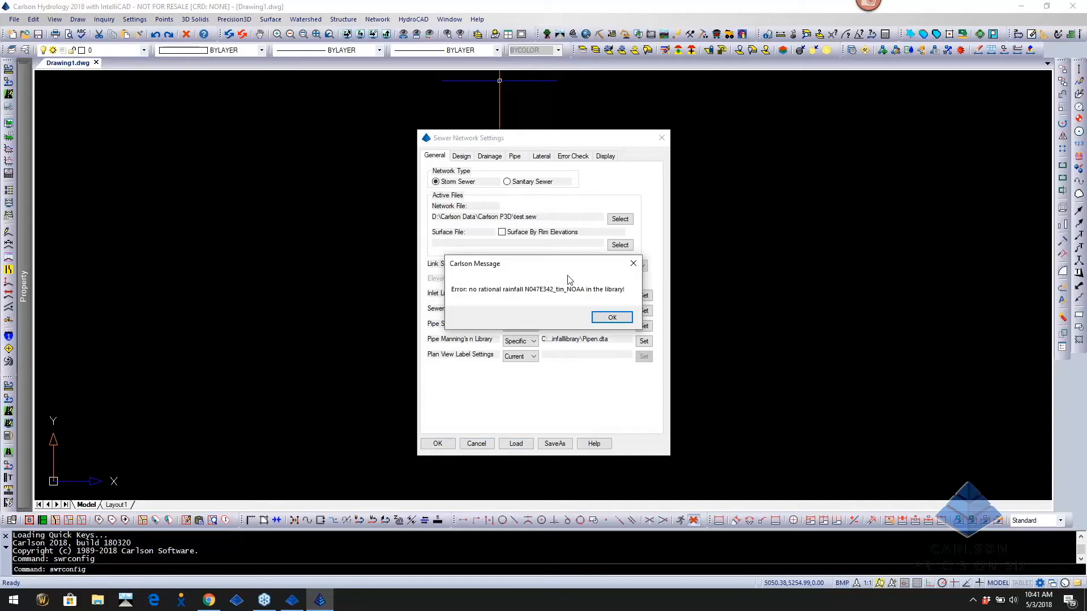
pyautogui.click(600, 320)
pyautogui.click(490, 156)
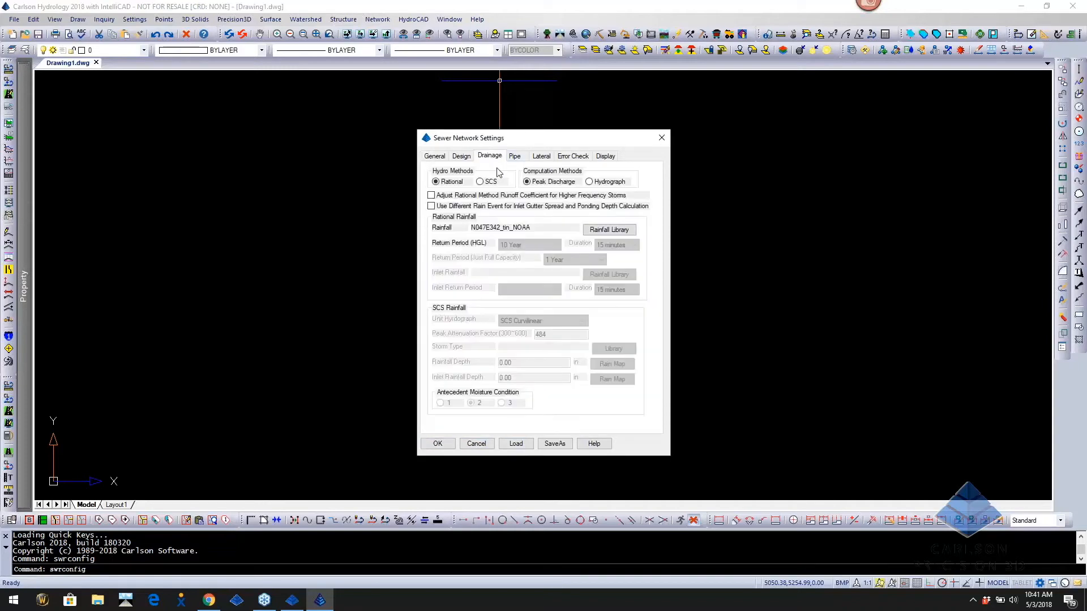
pyautogui.click(597, 231)
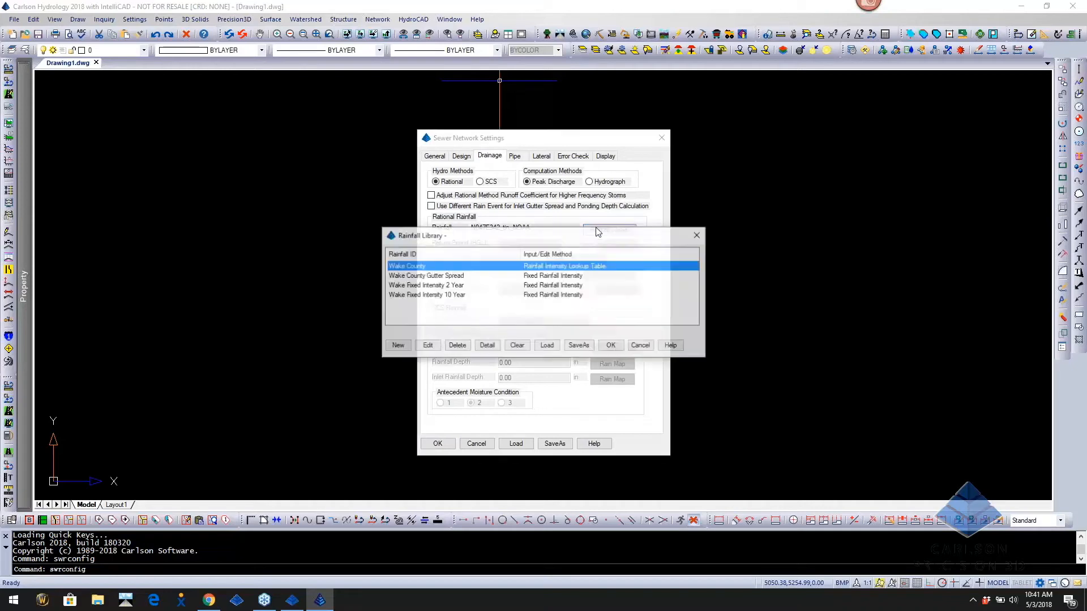
pyautogui.doubleClick(433, 267)
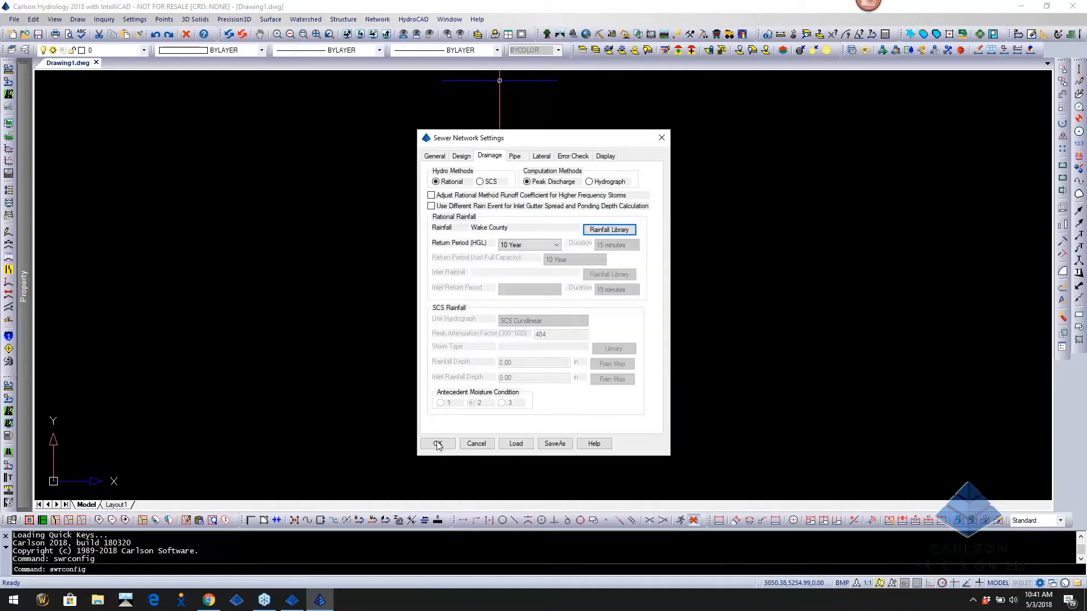
pyautogui.click(438, 444)
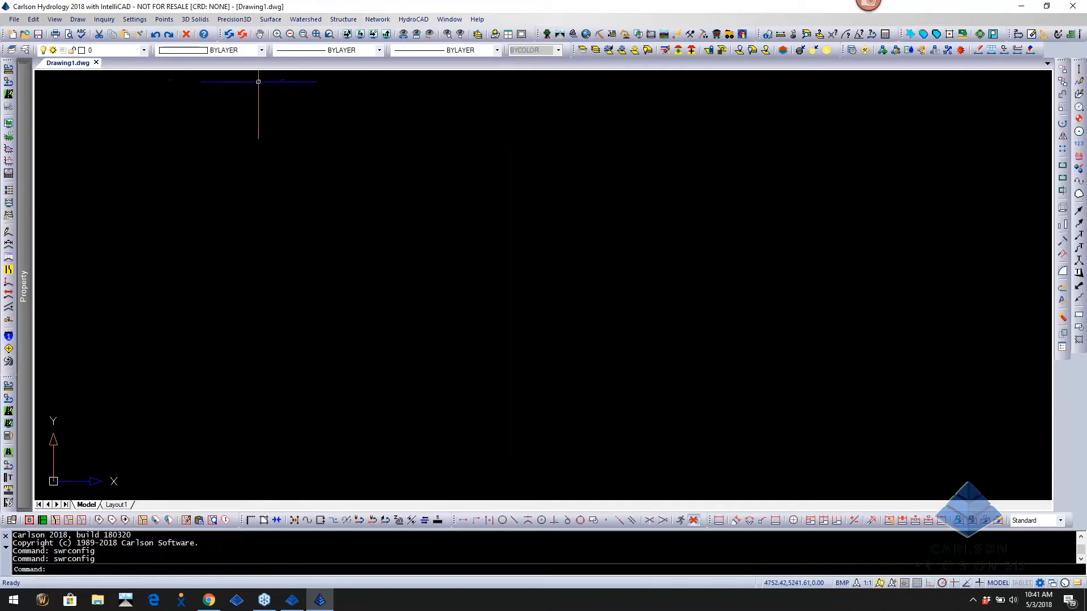
# Draw the test.sew network in plan view and zoom extents to frame its pipes and structures
pyautogui.click(392, 21)
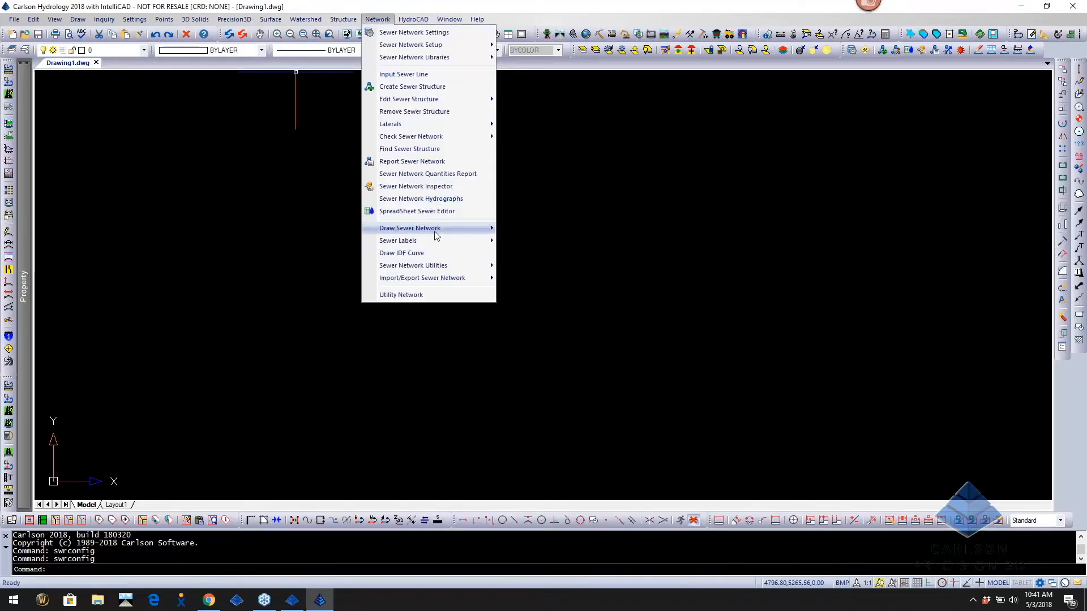
pyautogui.moveTo(434, 229)
pyautogui.click(549, 230)
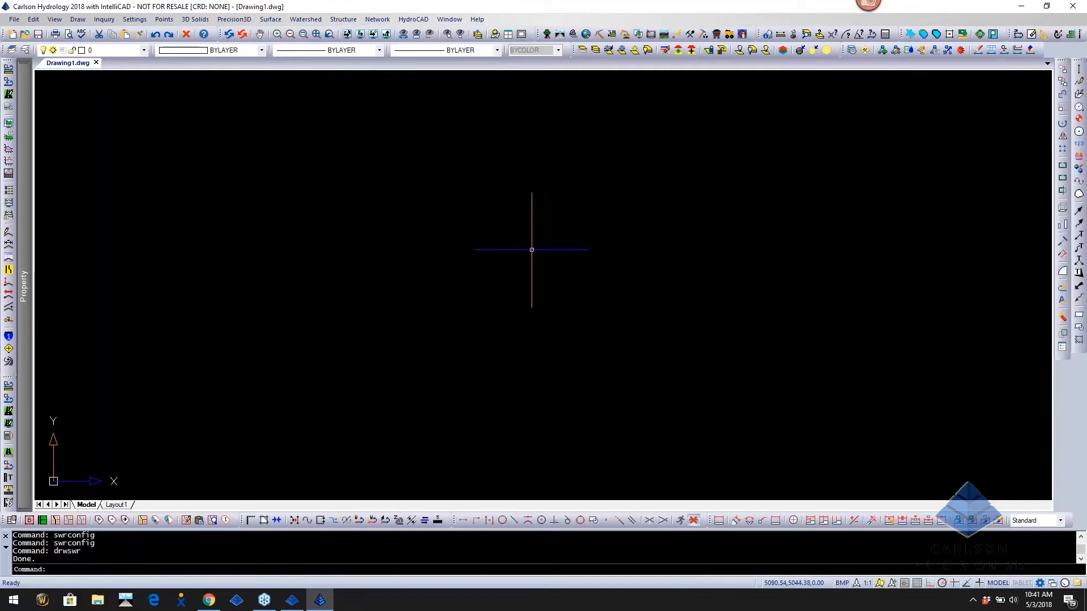
pyautogui.write('Z')
pyautogui.press('Return')
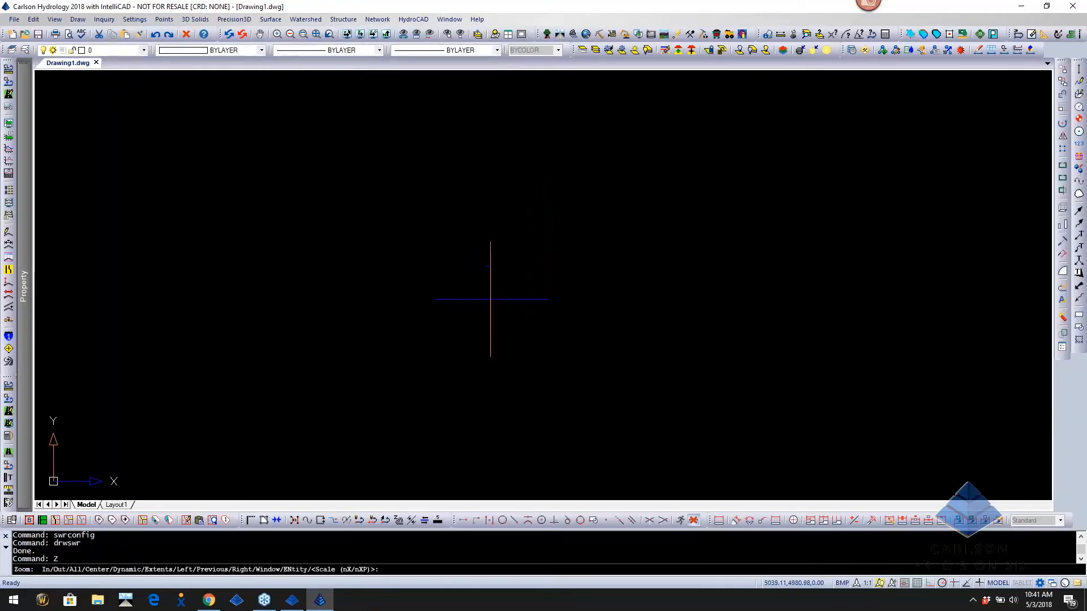
pyautogui.write('e')
pyautogui.press('Return')
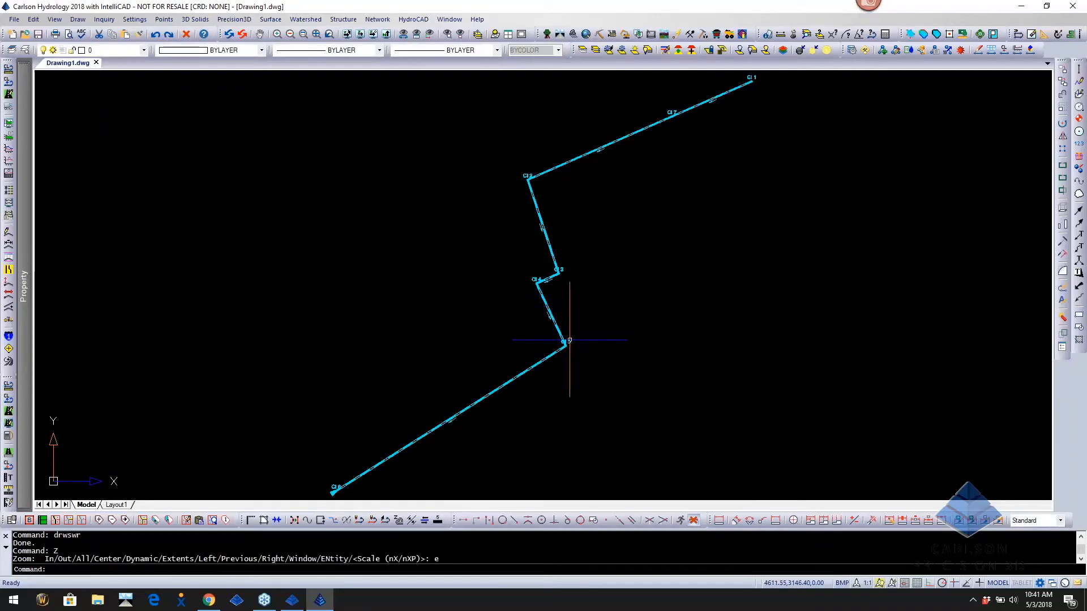
pyautogui.moveTo(665, 204); pyautogui.dragTo(578, 260, button='middle')
pyautogui.scroll(5, 521, 195)
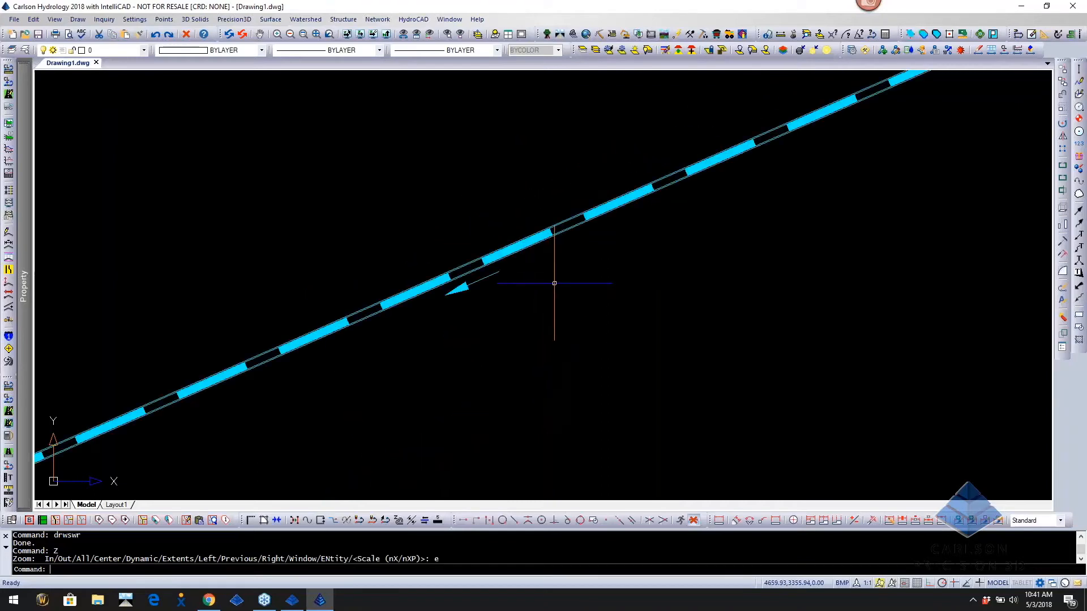
pyautogui.scroll(-5, 835, 145)
pyautogui.moveTo(853, 169)
pyautogui.mouseDown(button='middle')
pyautogui.moveTo(638, 281)
pyautogui.moveTo(444, 318)
pyautogui.mouseUp(button='middle')
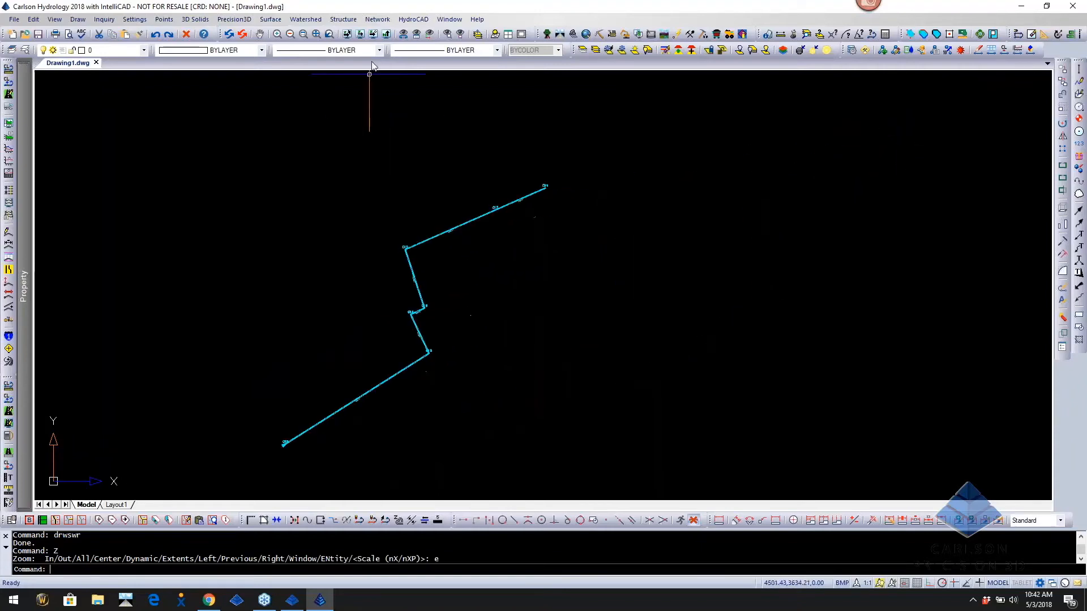
pyautogui.click(376, 19)
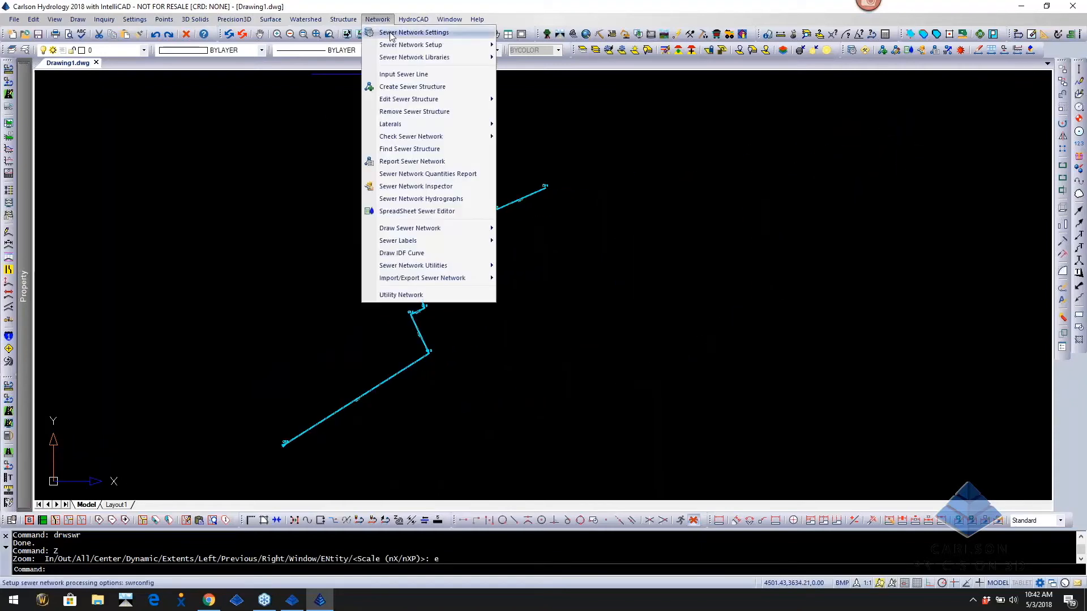
# Switch the specific plan view label file to 2017 CSW-STORM-DESIGN.pvl in Sewer Network Settings
pyautogui.click(390, 33)
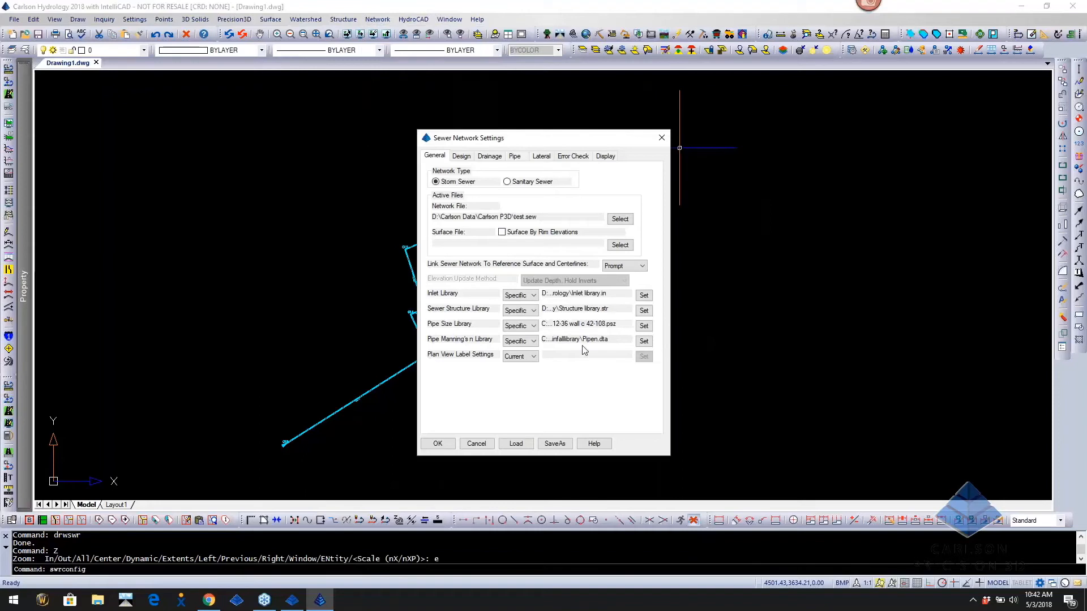
pyautogui.click(533, 357)
pyautogui.click(521, 374)
pyautogui.click(644, 356)
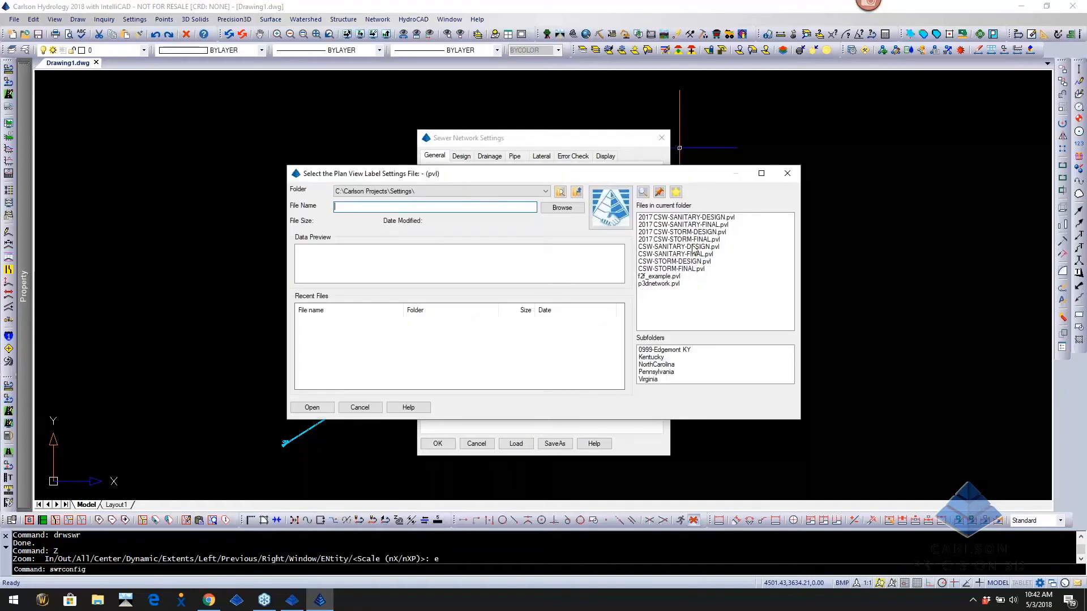
pyautogui.doubleClick(694, 233)
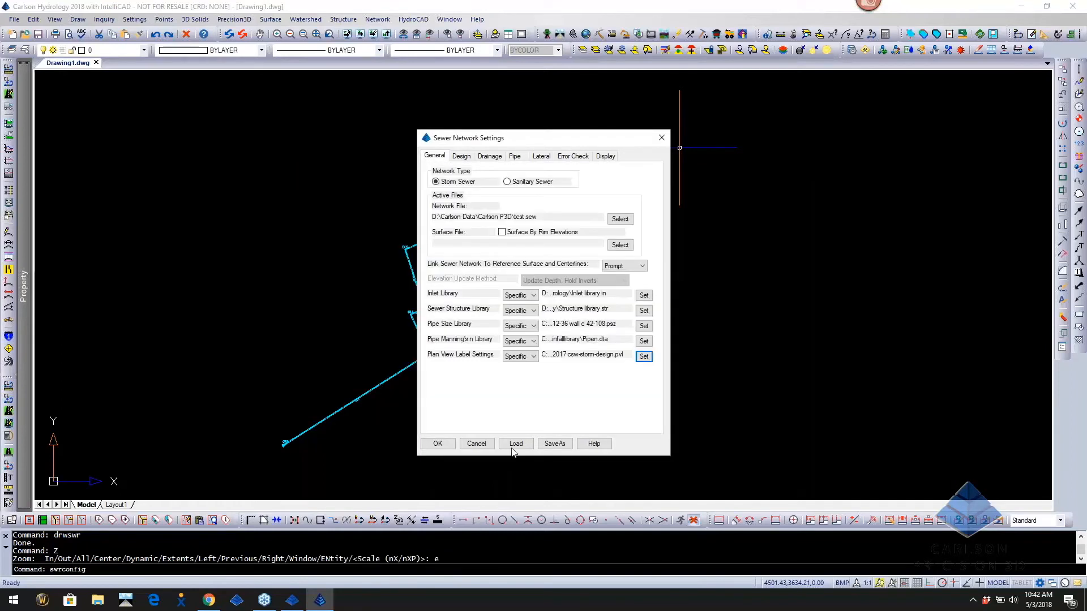
pyautogui.click(437, 444)
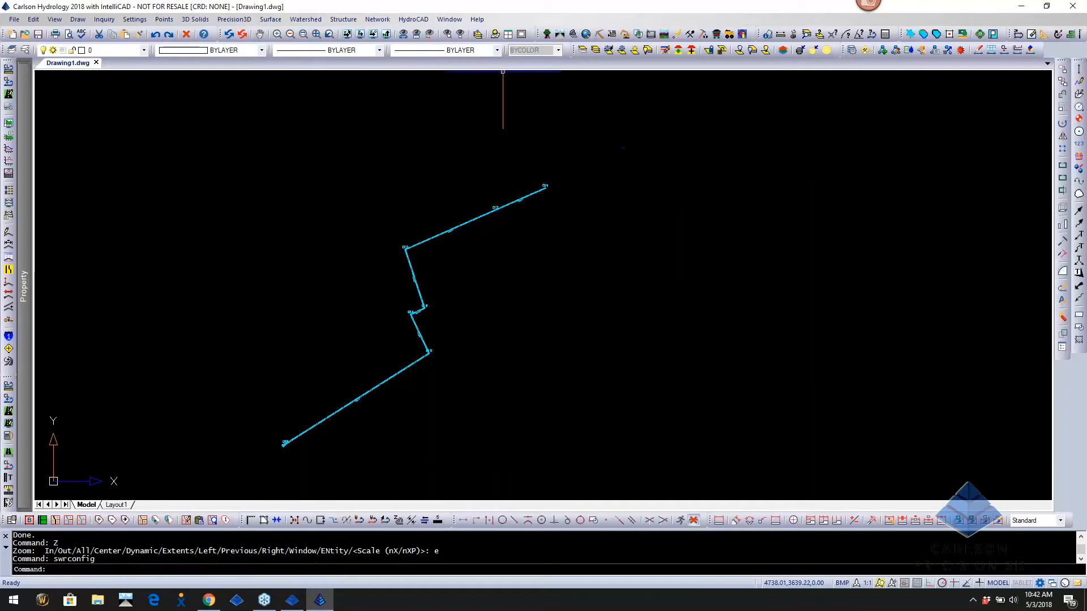
pyautogui.click(377, 19)
# Redraw the network in plan view with design-style labels, inspect it, then minimize Hydrology
pyautogui.moveTo(412, 227)
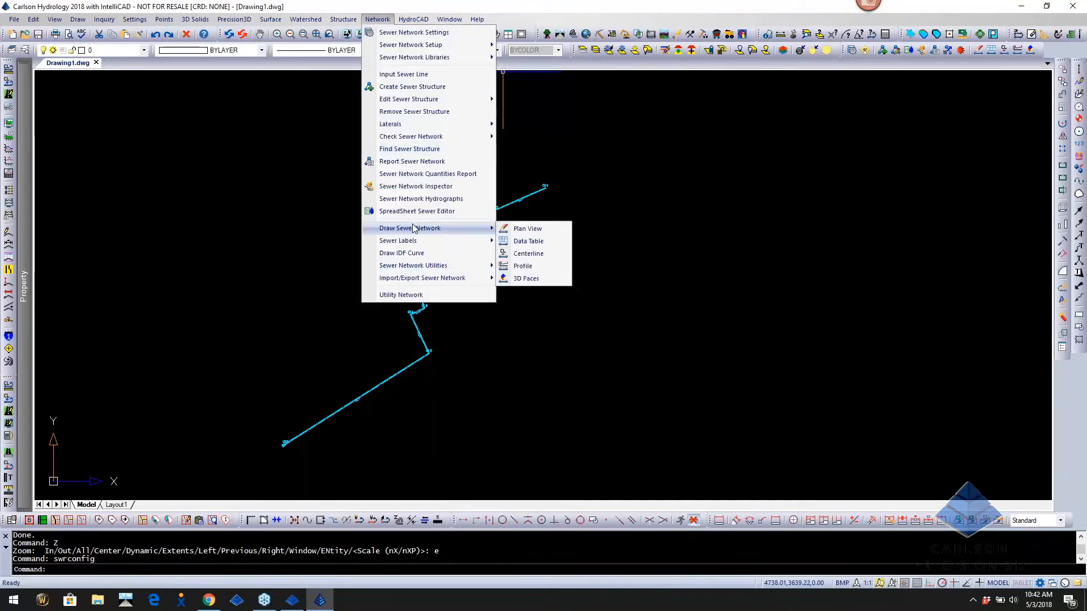
pyautogui.click(531, 227)
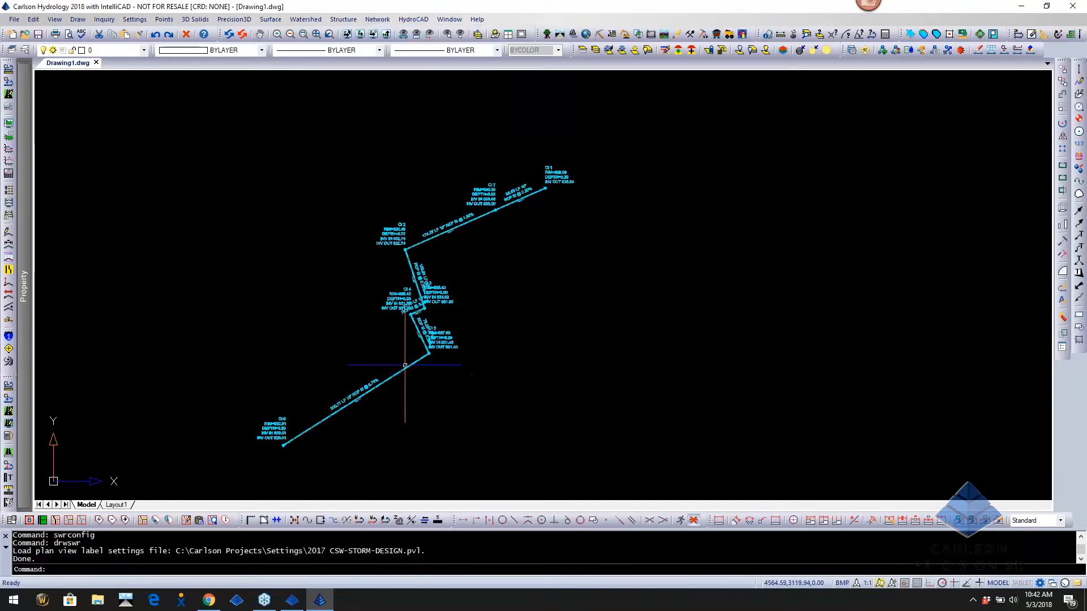
pyautogui.scroll(6, 400, 376)
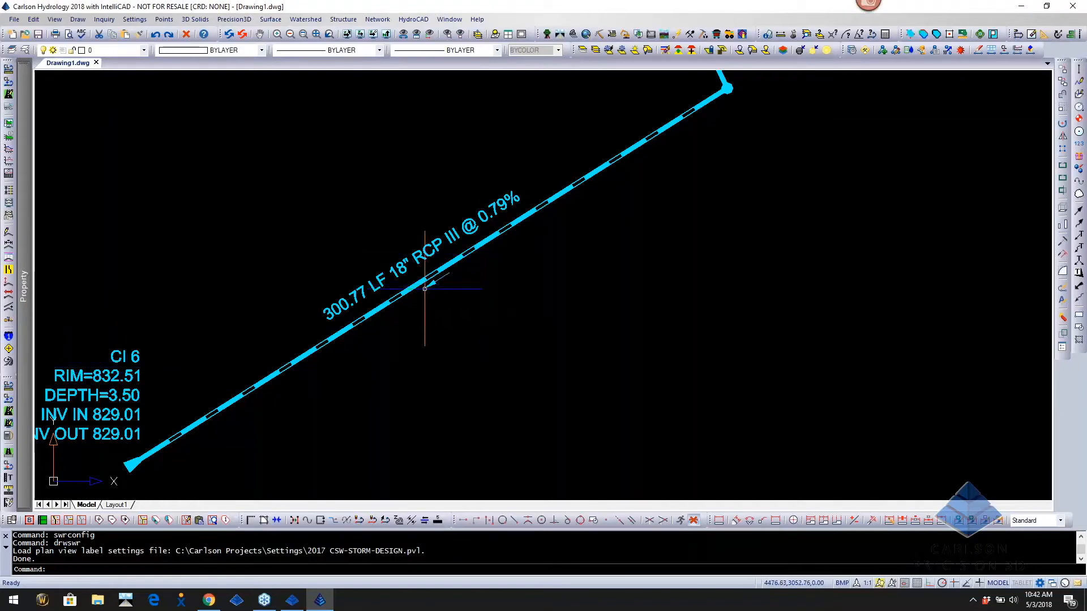
pyautogui.scroll(-10, 526, 274)
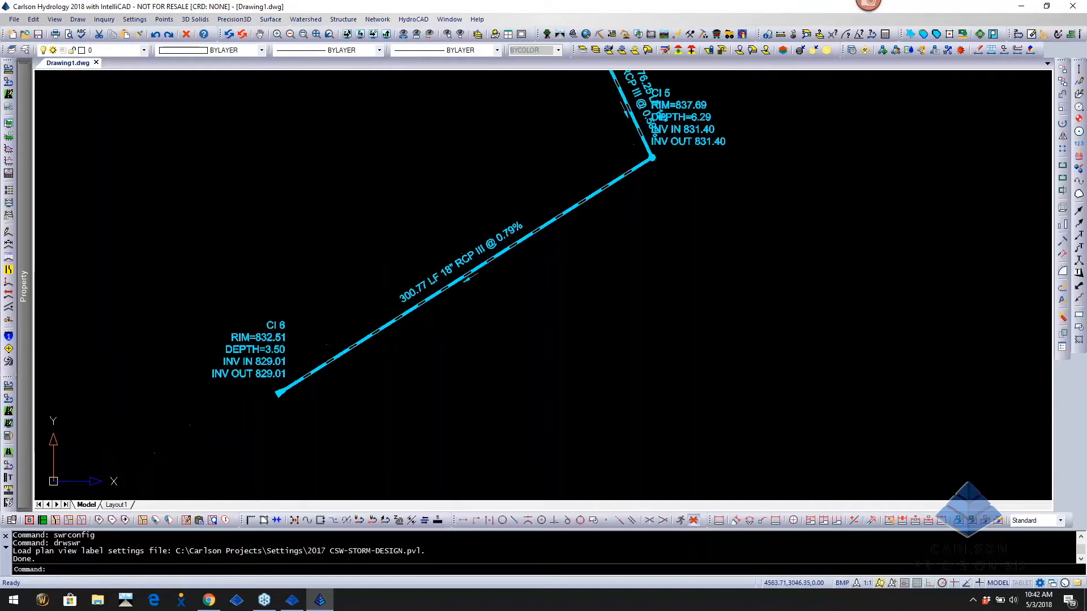
pyautogui.scroll(6, 609, 281)
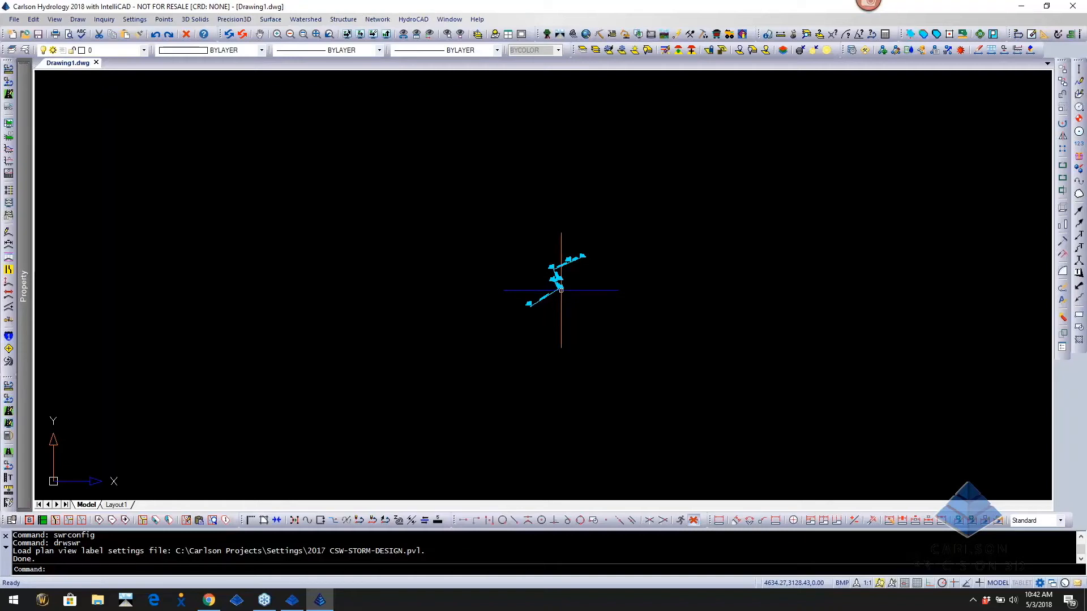
pyautogui.click(1025, 7)
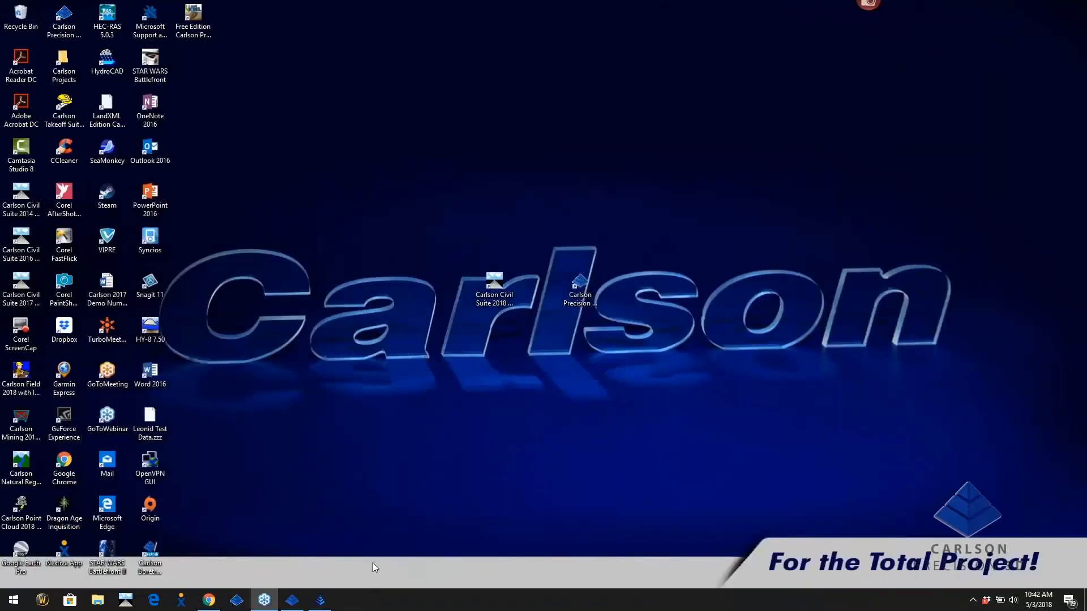
# Switch from the Hydrology drawing to the Precision 3D demo project and minimize it
pyautogui.click(320, 607)
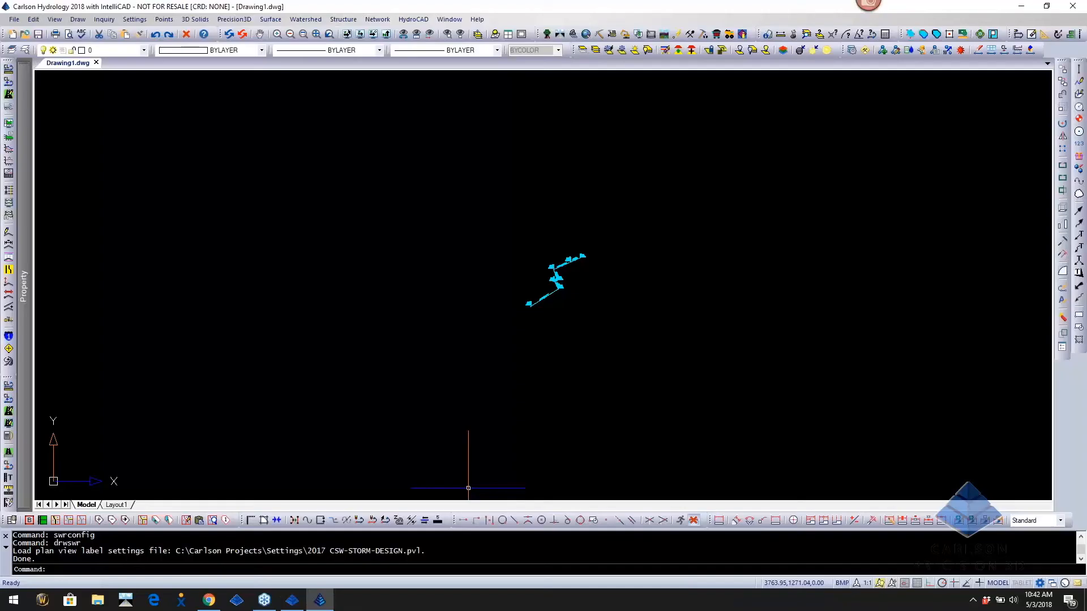
pyautogui.click(298, 603)
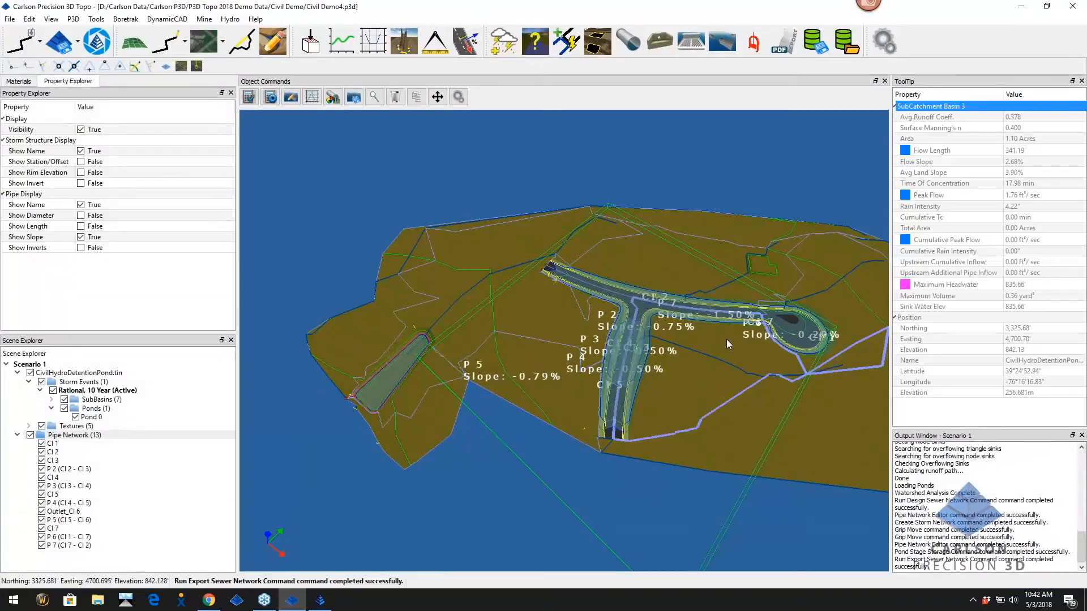
pyautogui.click(1022, 8)
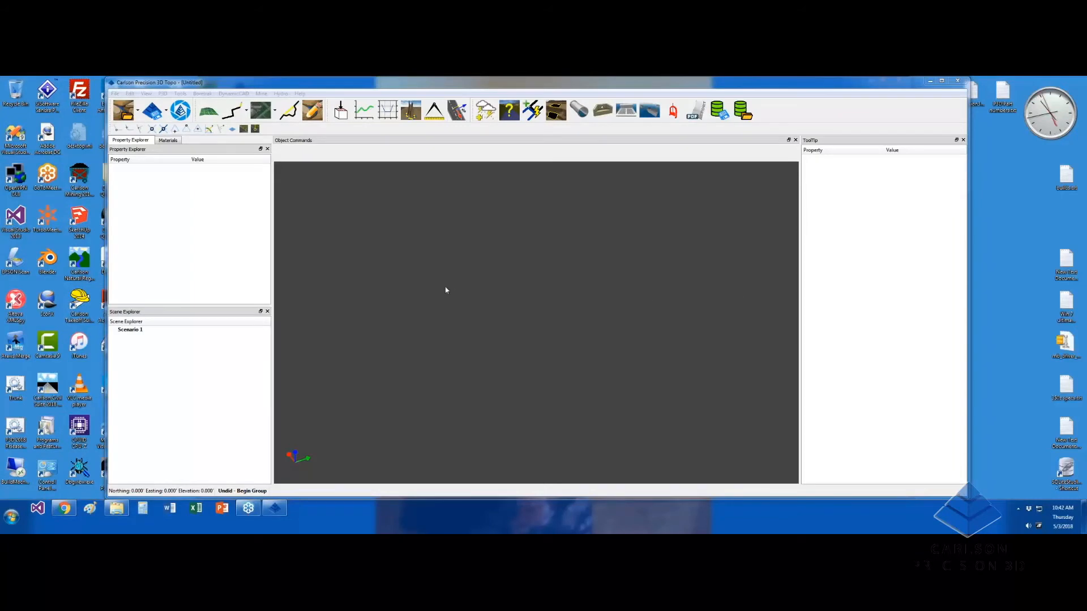
# Load the Pad5Parking.tin surface file and tilt the 3D view to inspect the terrain
pyautogui.click(137, 111)
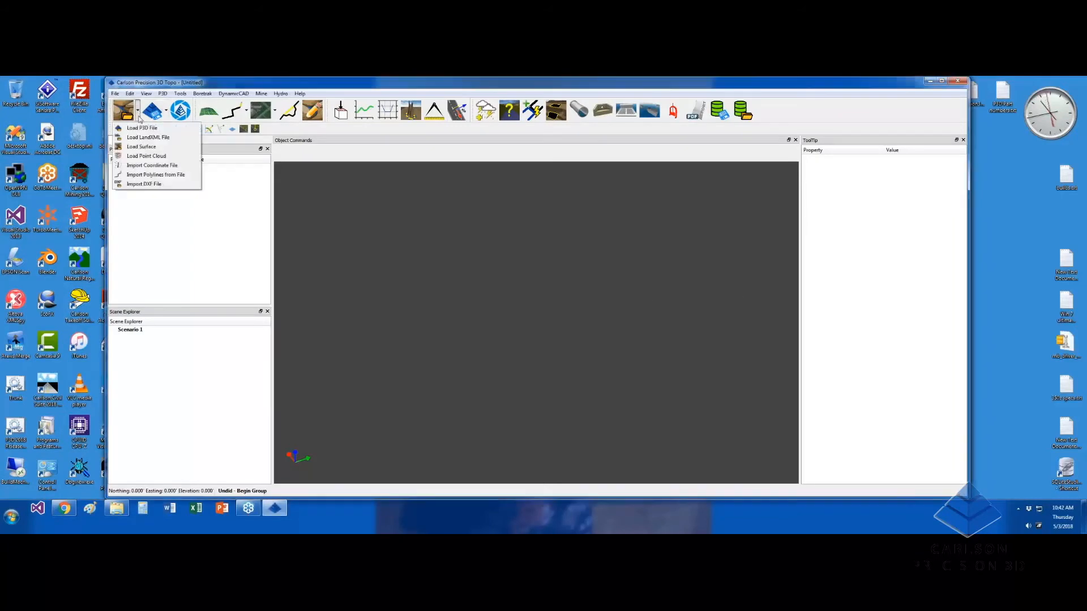
pyautogui.click(139, 148)
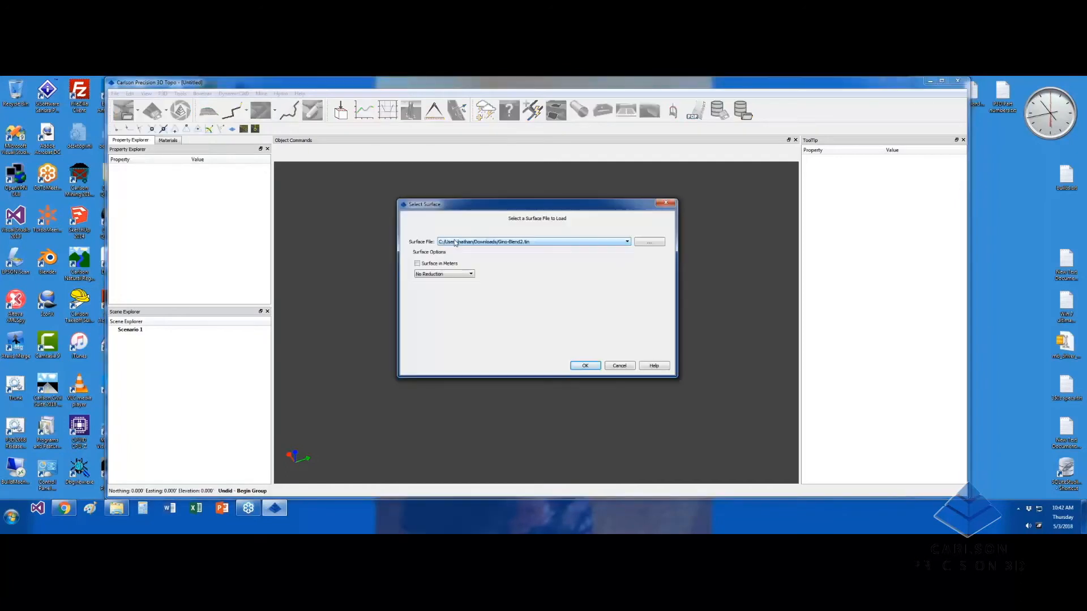
pyautogui.click(531, 243)
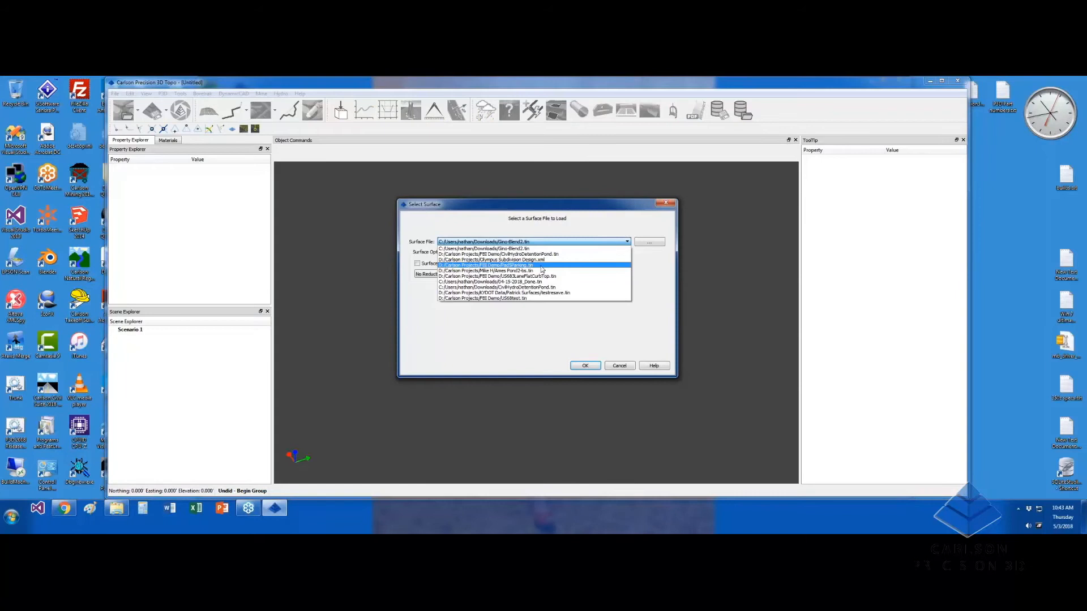
pyautogui.click(541, 267)
pyautogui.click(585, 366)
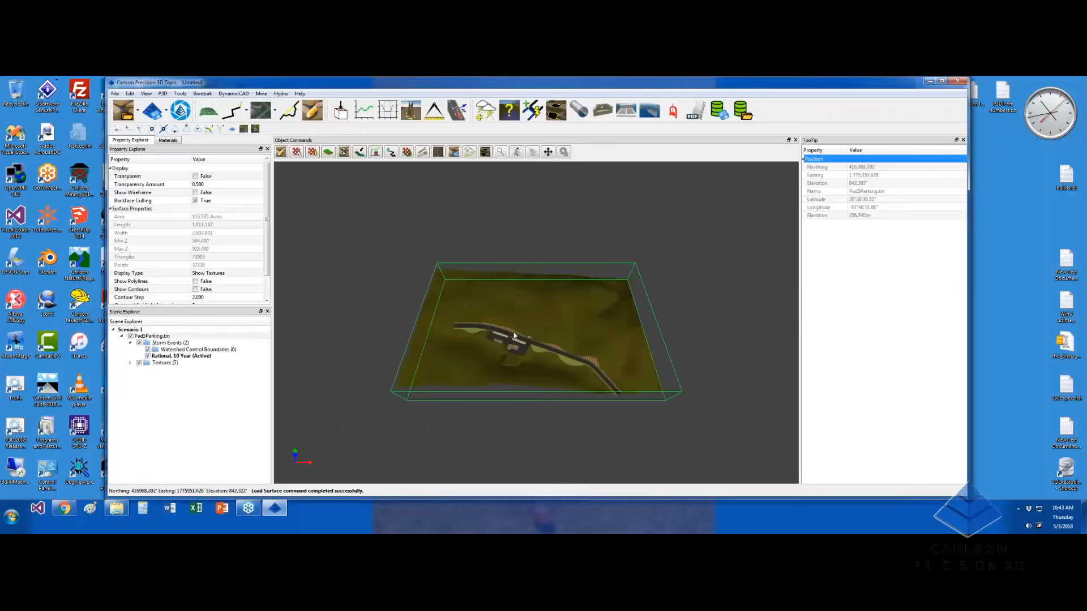
pyautogui.moveTo(522, 327); pyautogui.dragTo(506, 336, button='middle')
pyautogui.scroll(1, 506, 337)
pyautogui.scroll(5, 506, 337)
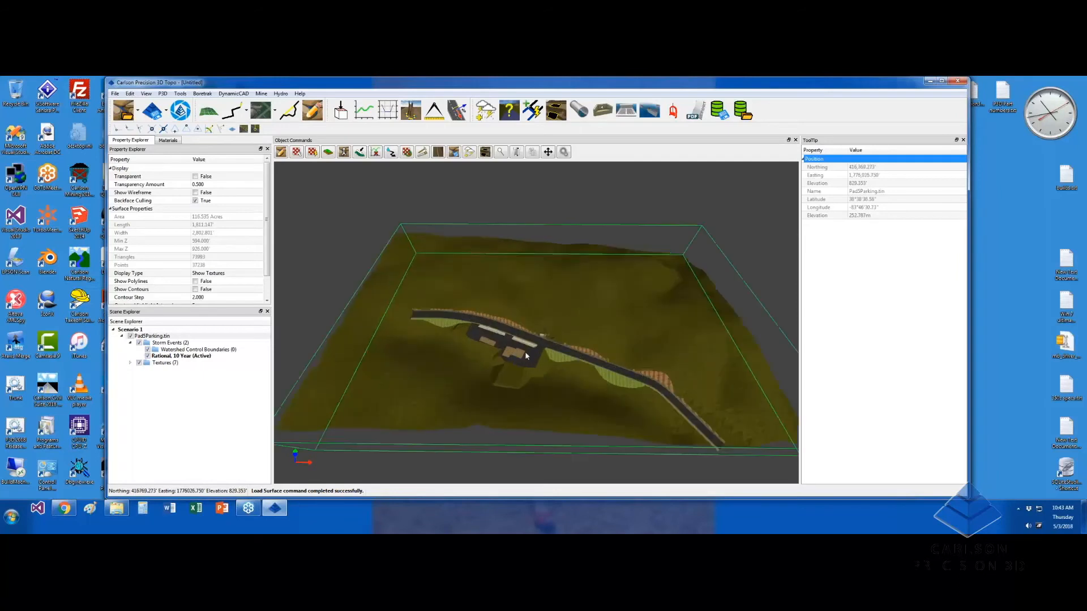
pyautogui.scroll(-5, 556, 350)
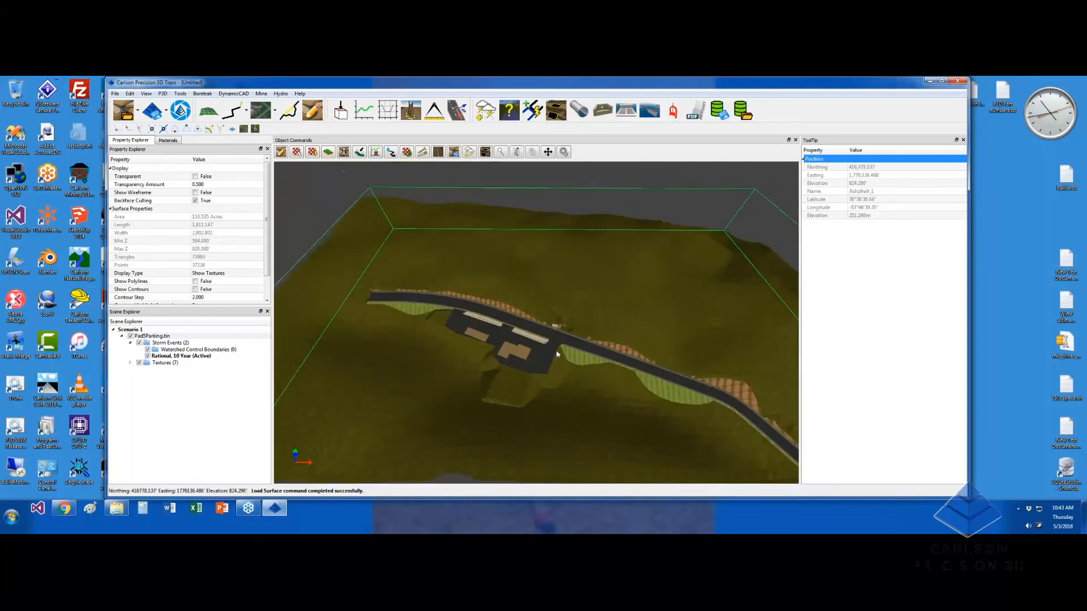
# For the Rational 10 Year storm, use Compound Culvert Discharge runoff and TR55 Kinematic Wave Sheet Flow timing
pyautogui.click(182, 357)
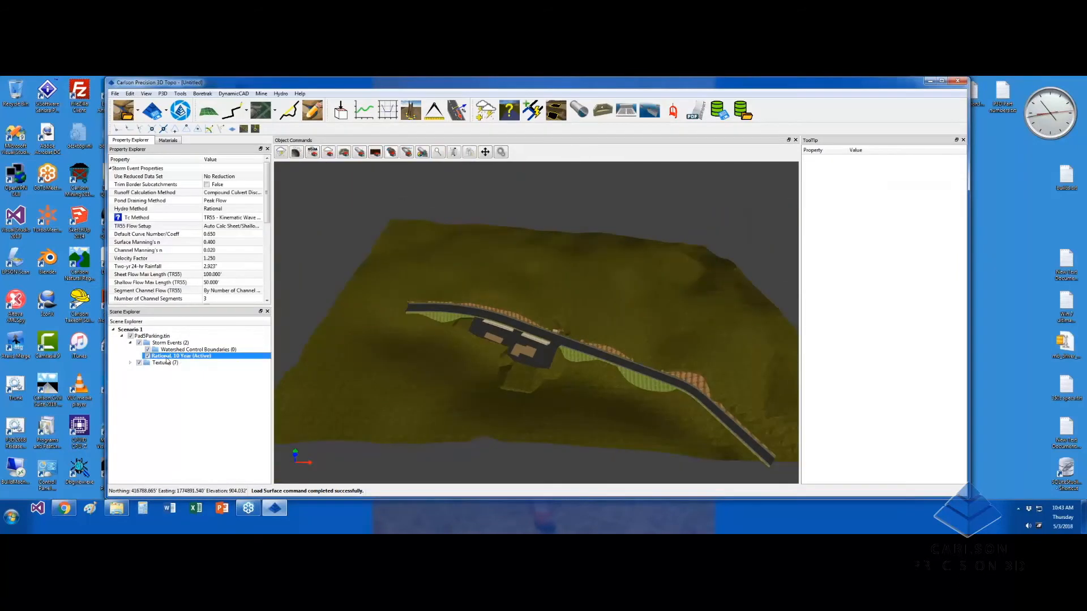
pyautogui.moveTo(272, 226); pyautogui.dragTo(281, 229)
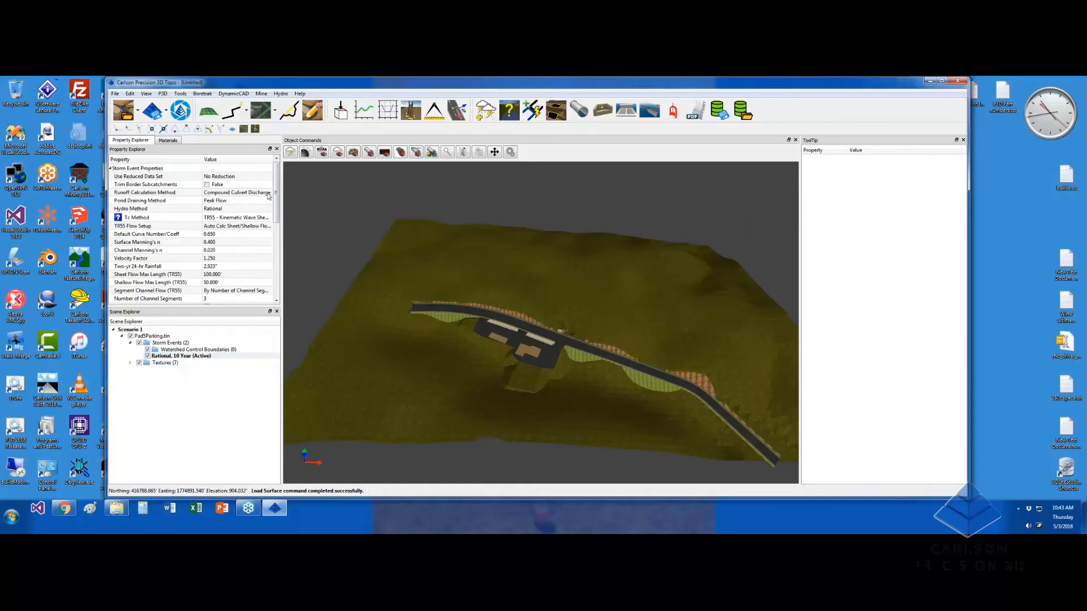
pyautogui.moveTo(282, 188); pyautogui.dragTo(296, 188)
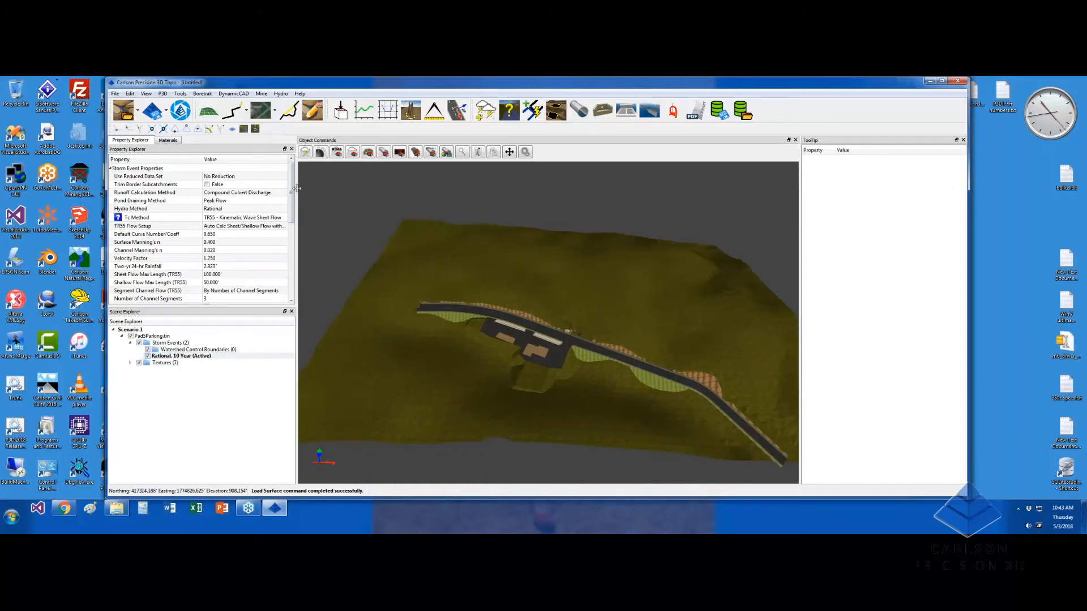
pyautogui.click(263, 193)
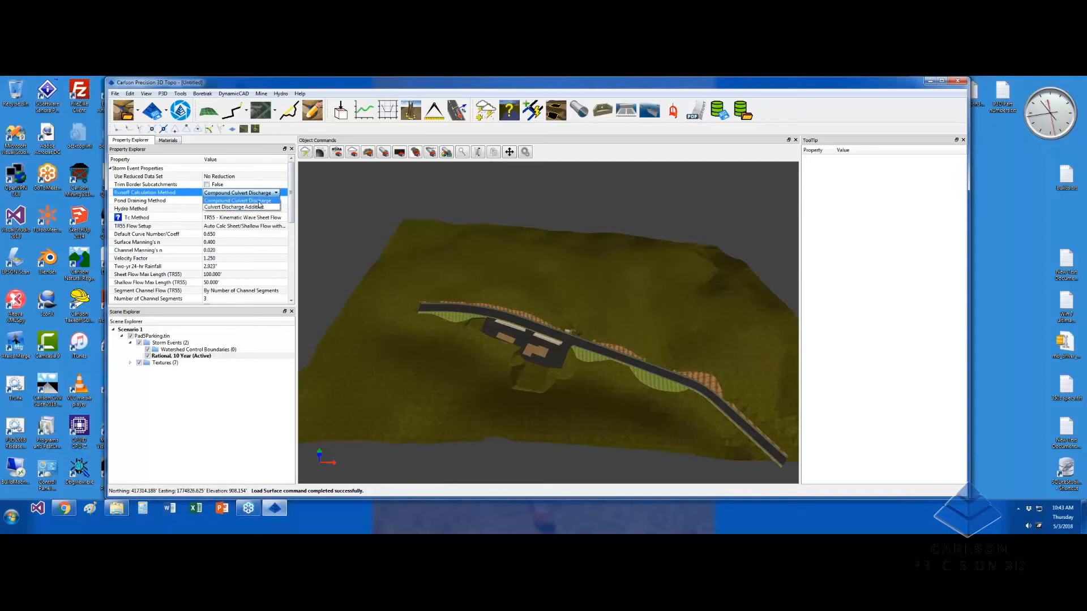
pyautogui.click(258, 201)
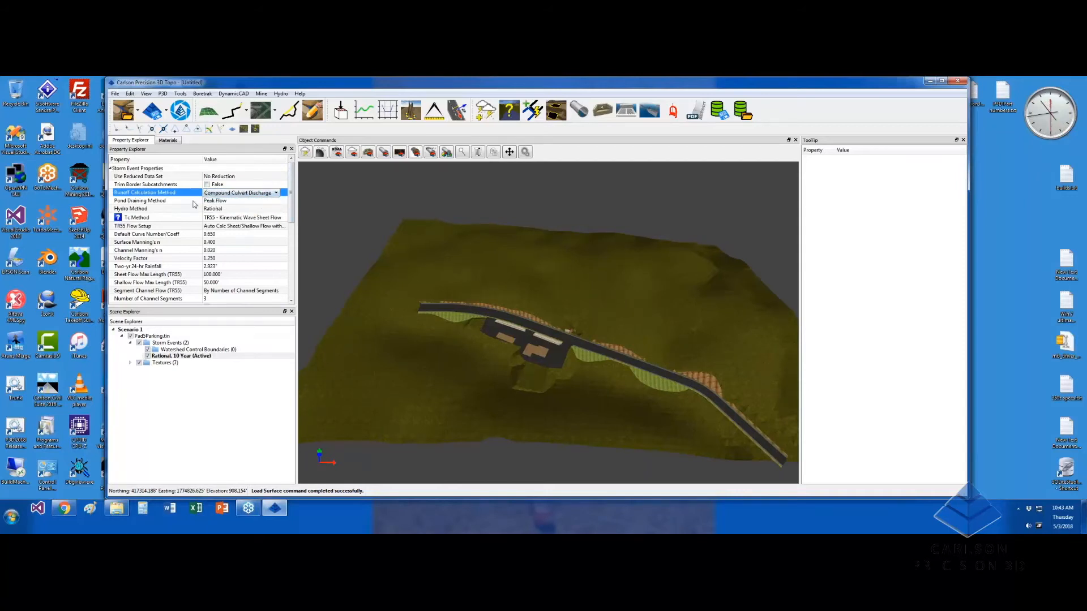
pyautogui.click(231, 218)
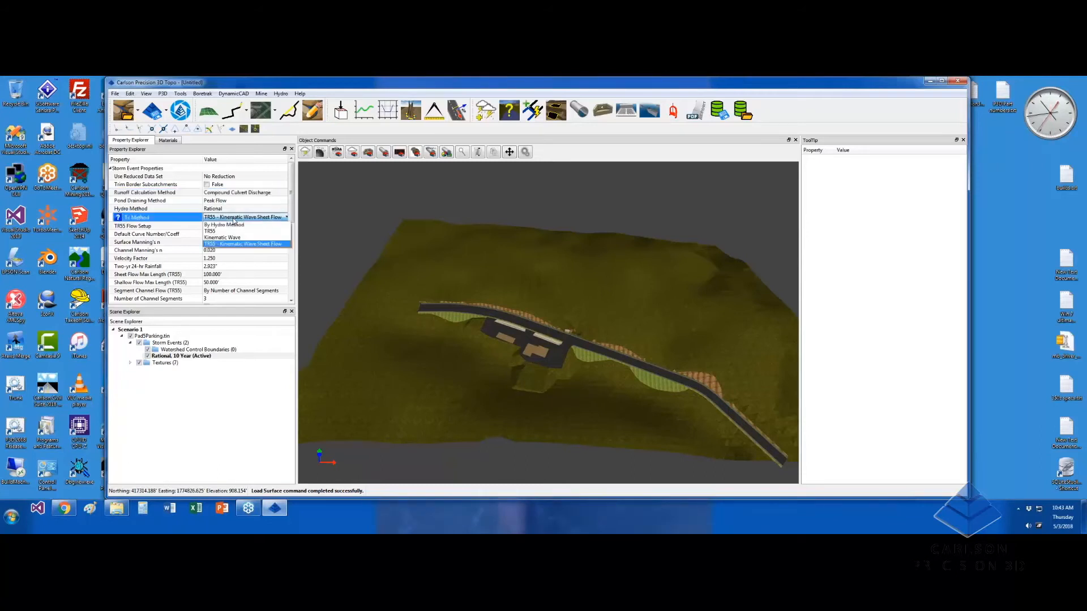
pyautogui.click(259, 245)
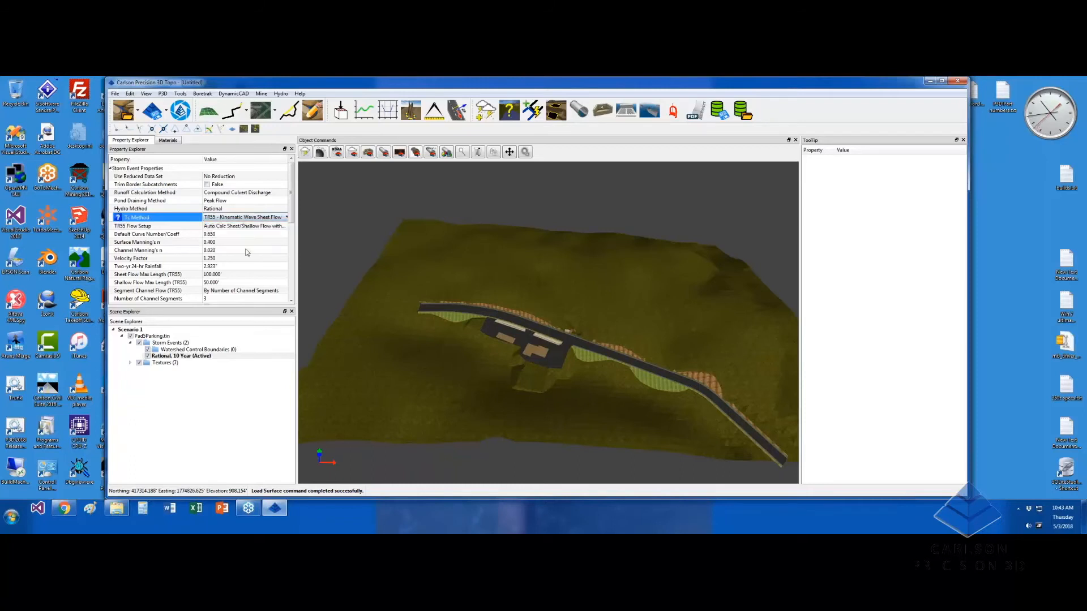
# Set TR55 flow setup to auto-calculated sheet and shallow flow lengths with maximum length
pyautogui.click(225, 229)
pyautogui.click(225, 229)
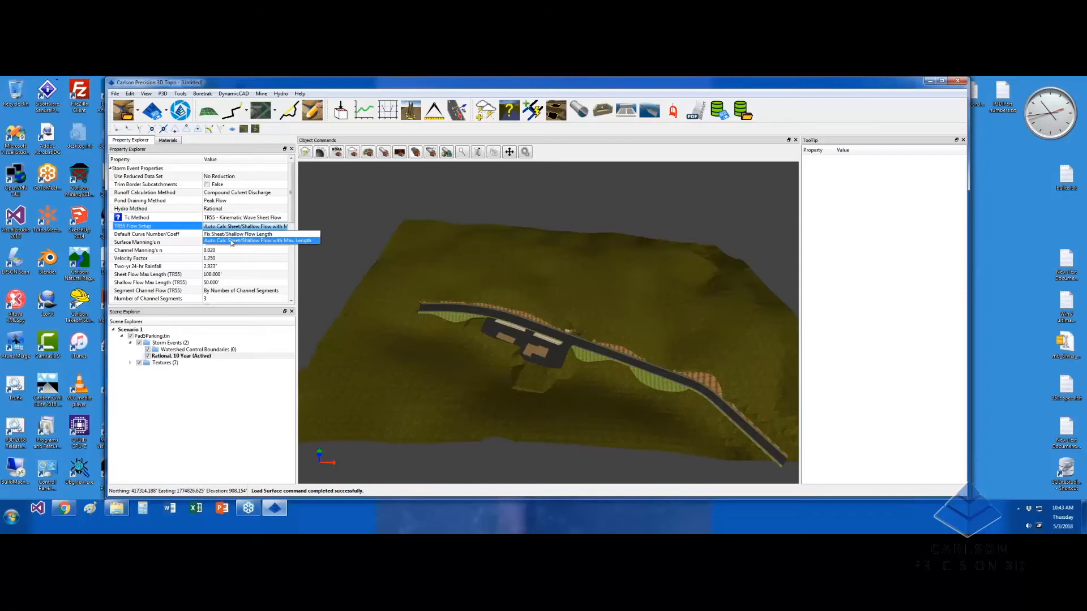
pyautogui.click(231, 240)
pyautogui.click(239, 227)
pyautogui.click(235, 233)
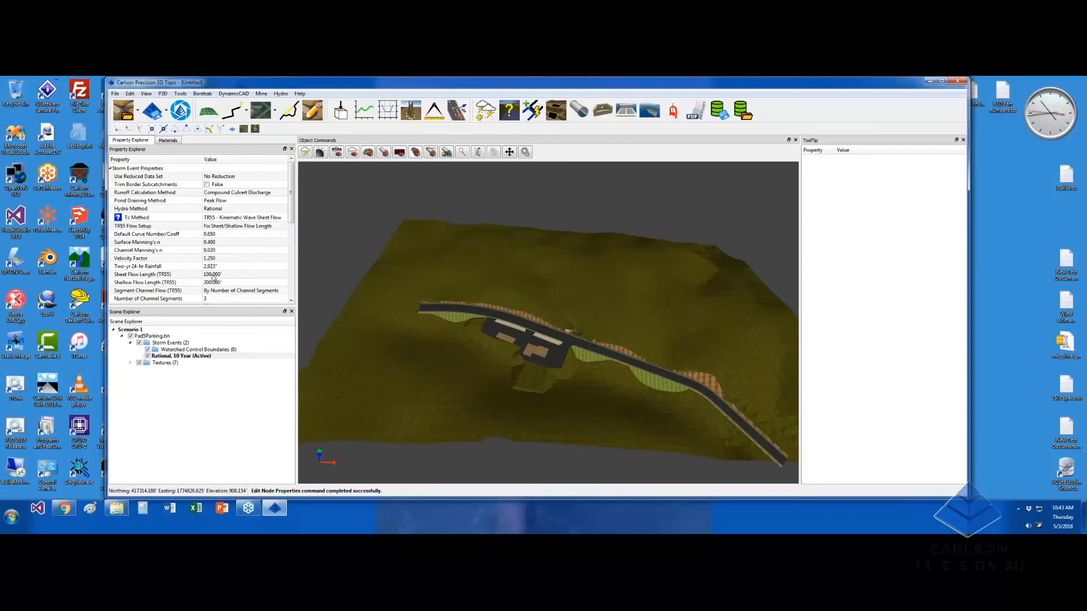
pyautogui.click(255, 227)
pyautogui.click(253, 241)
pyautogui.moveTo(292, 205); pyautogui.dragTo(292, 237)
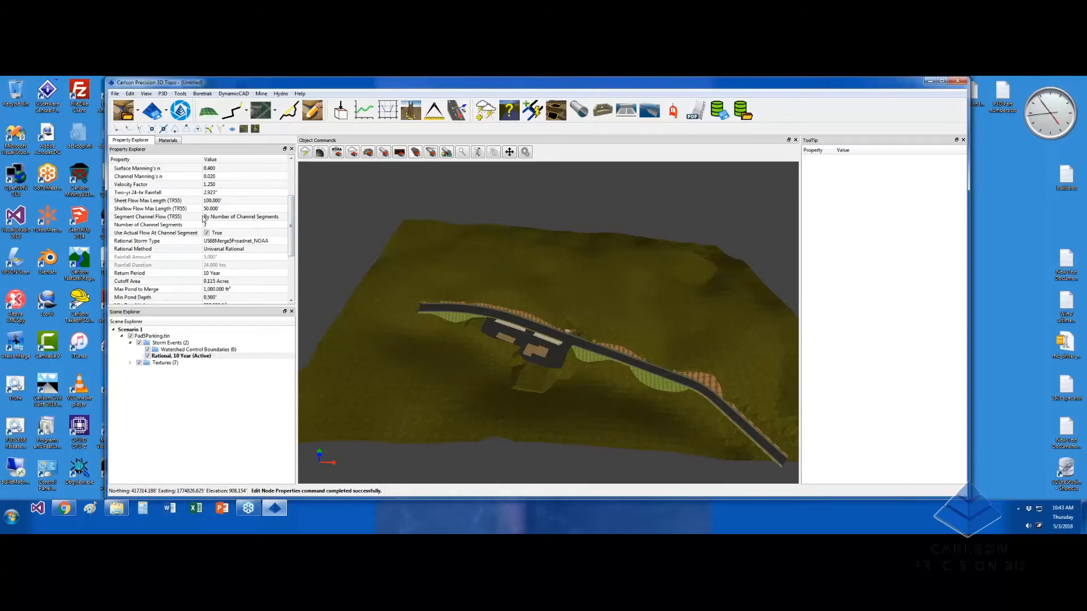
# Keep Segment Channel Flow segmenting channels by number of segments
pyautogui.click(256, 217)
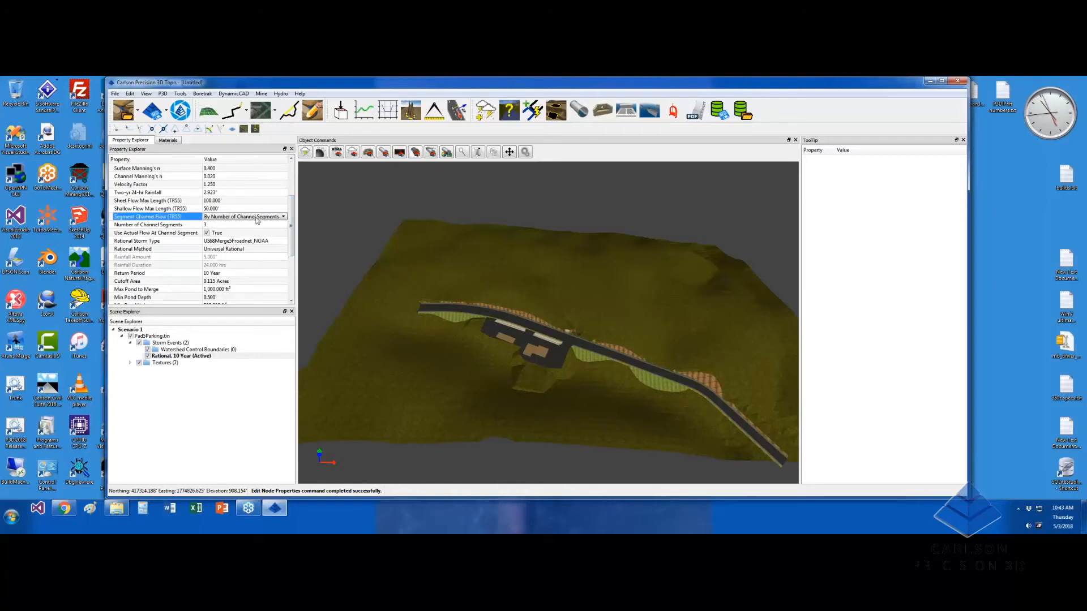
pyautogui.click(257, 218)
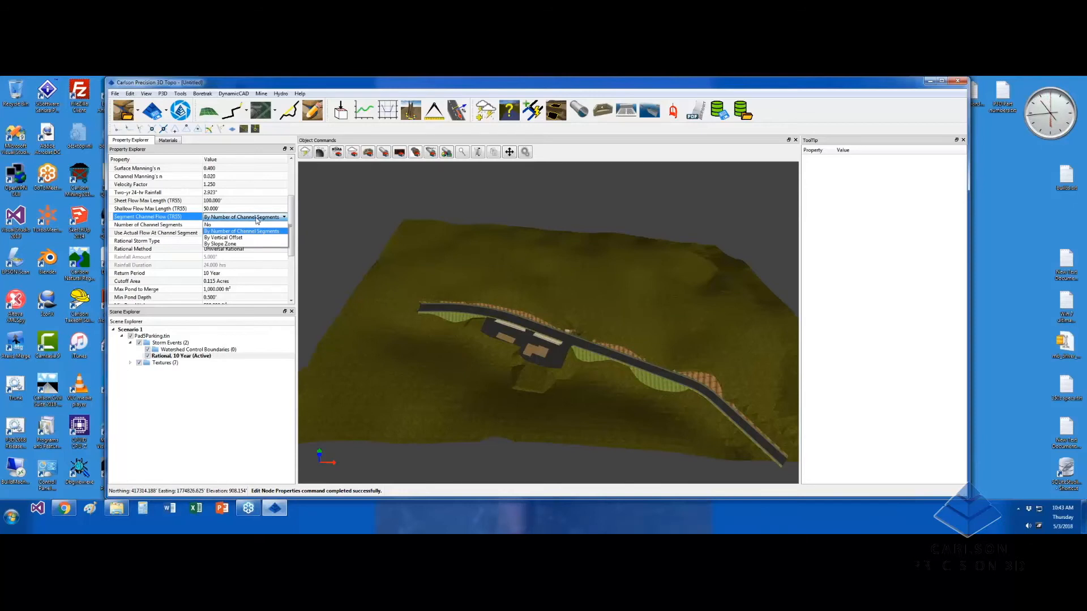
pyautogui.click(256, 219)
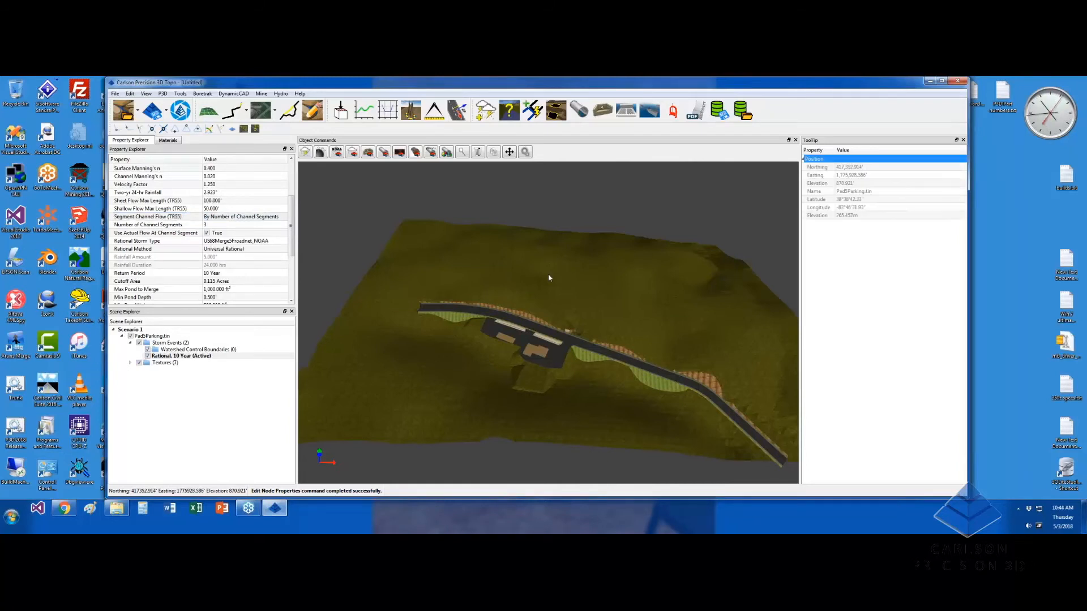
# Orbit, zoom and tilt the 3D view to inspect the parking pad and road
pyautogui.moveTo(553, 311); pyautogui.dragTo(515, 320)
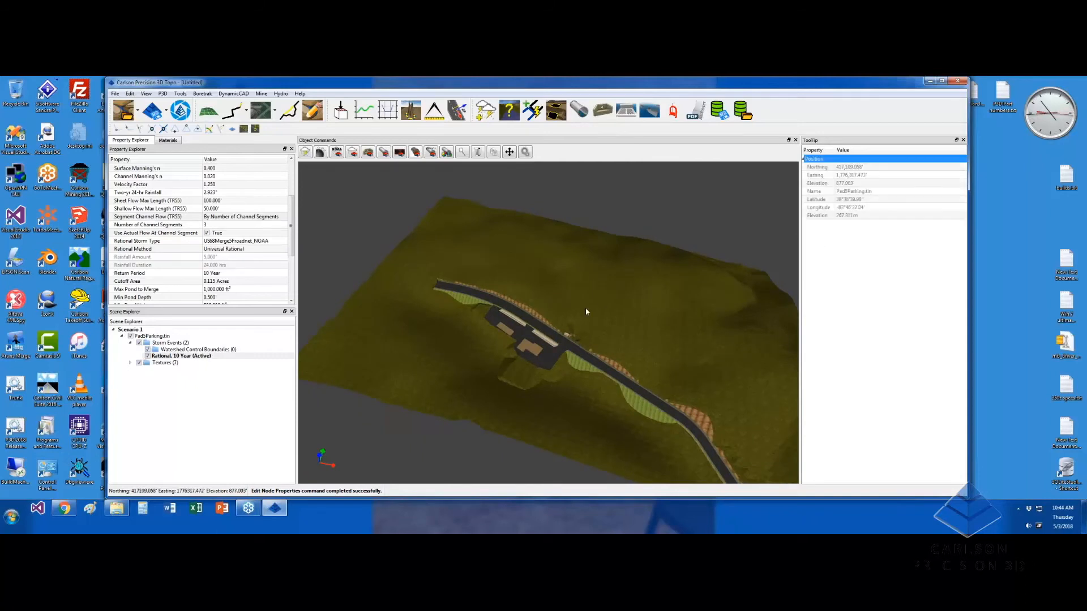
pyautogui.moveTo(476, 349); pyautogui.dragTo(600, 351, button='middle')
pyautogui.scroll(-3, 608, 351)
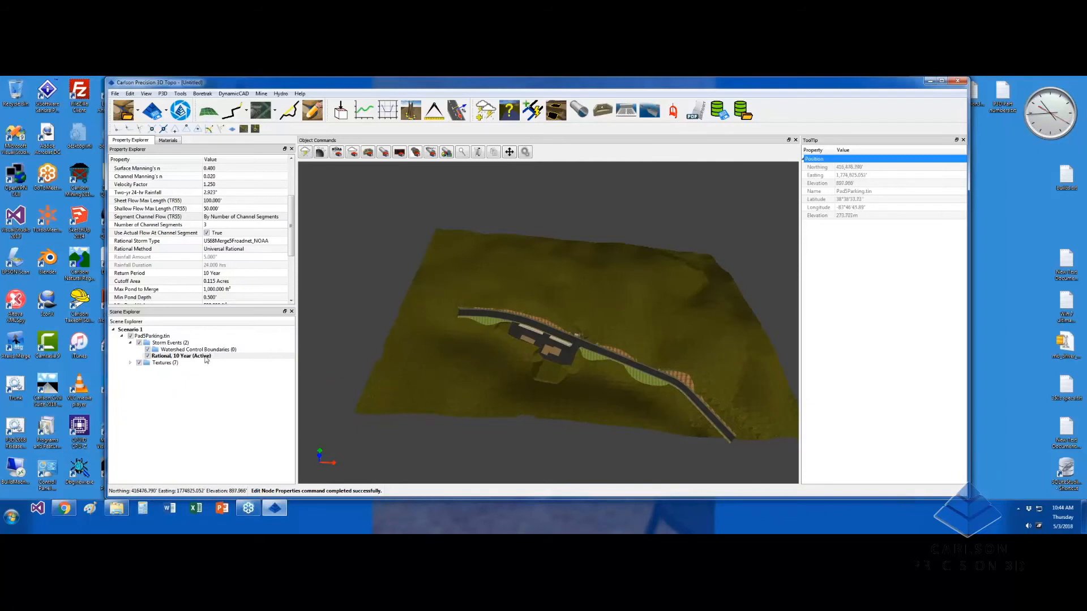
pyautogui.scroll(3, 578, 342)
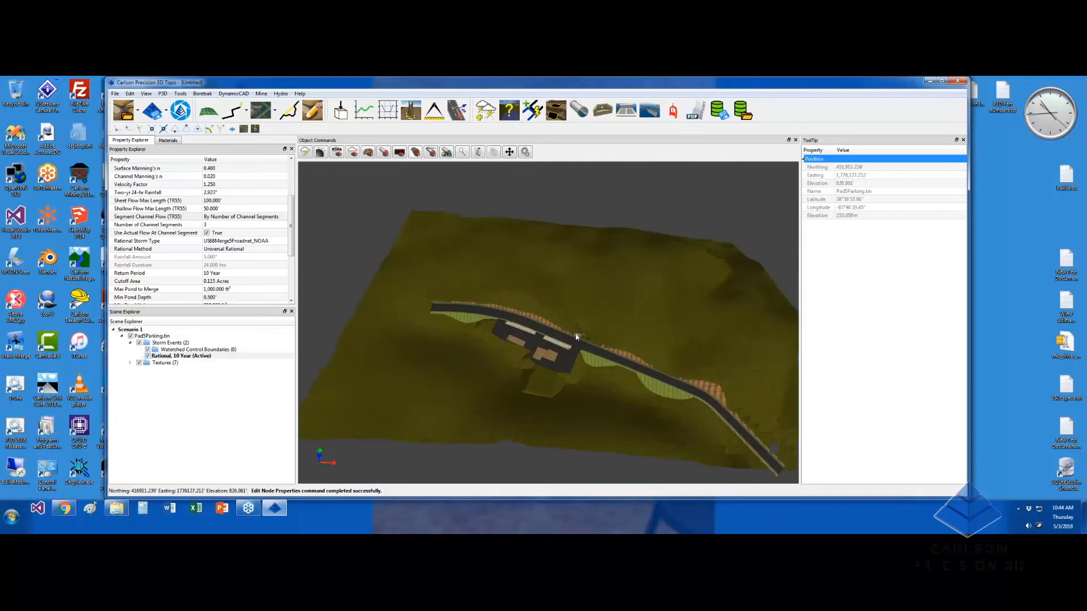
pyautogui.scroll(5, 579, 342)
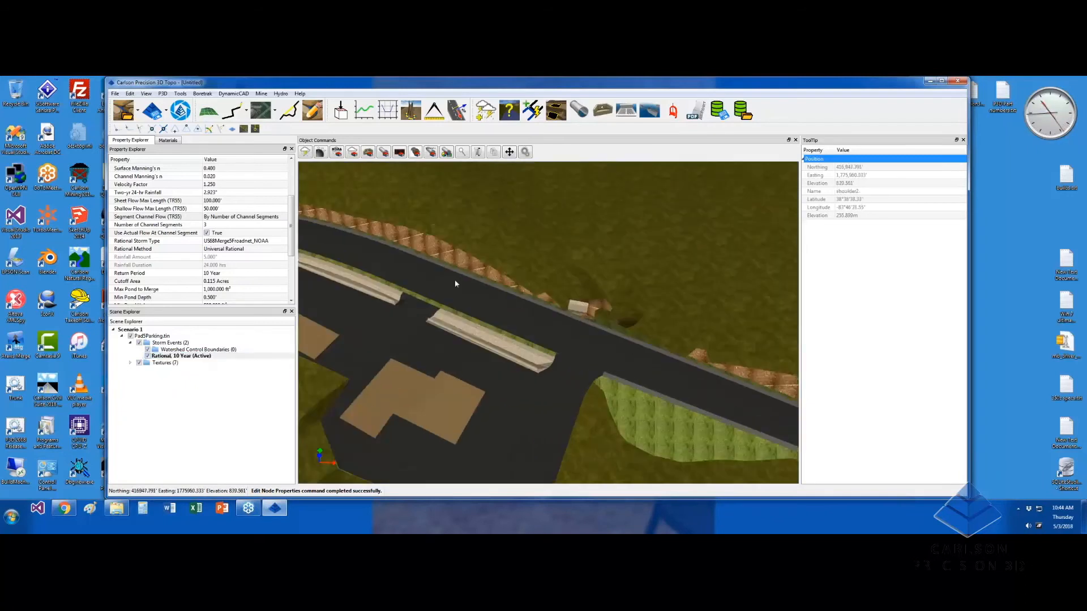
pyautogui.moveTo(588, 345); pyautogui.dragTo(604, 269, button='middle')
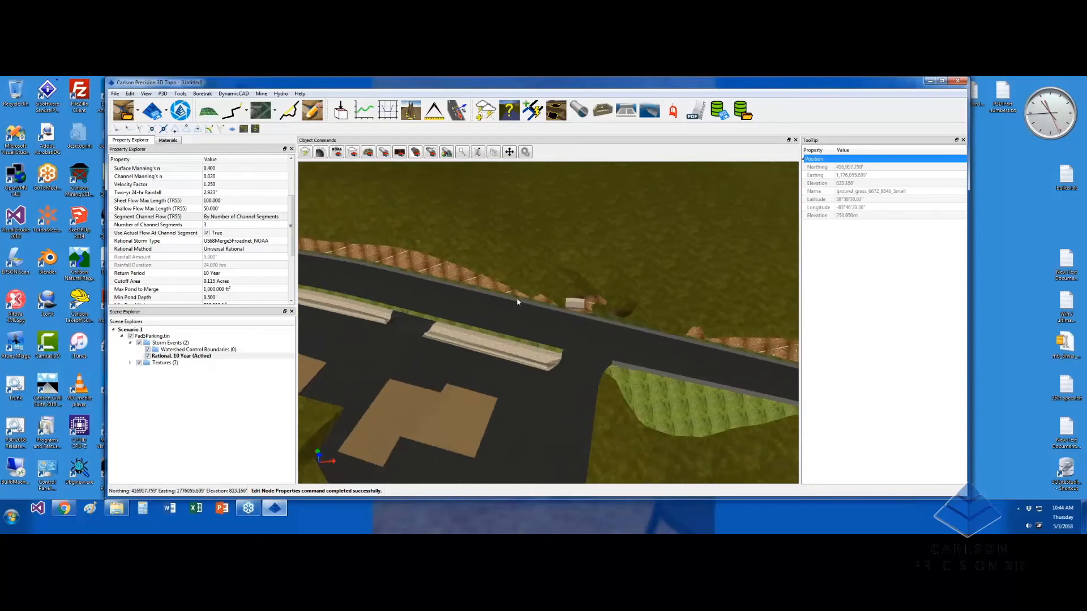
pyautogui.scroll(-8, 560, 323)
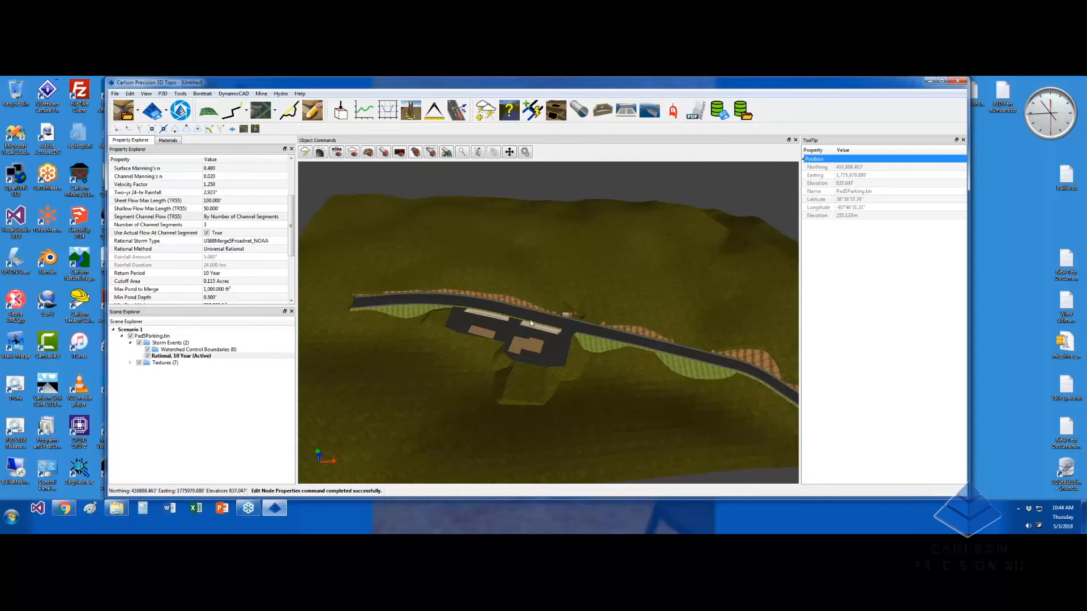
pyautogui.moveTo(514, 316); pyautogui.dragTo(491, 321, button='middle')
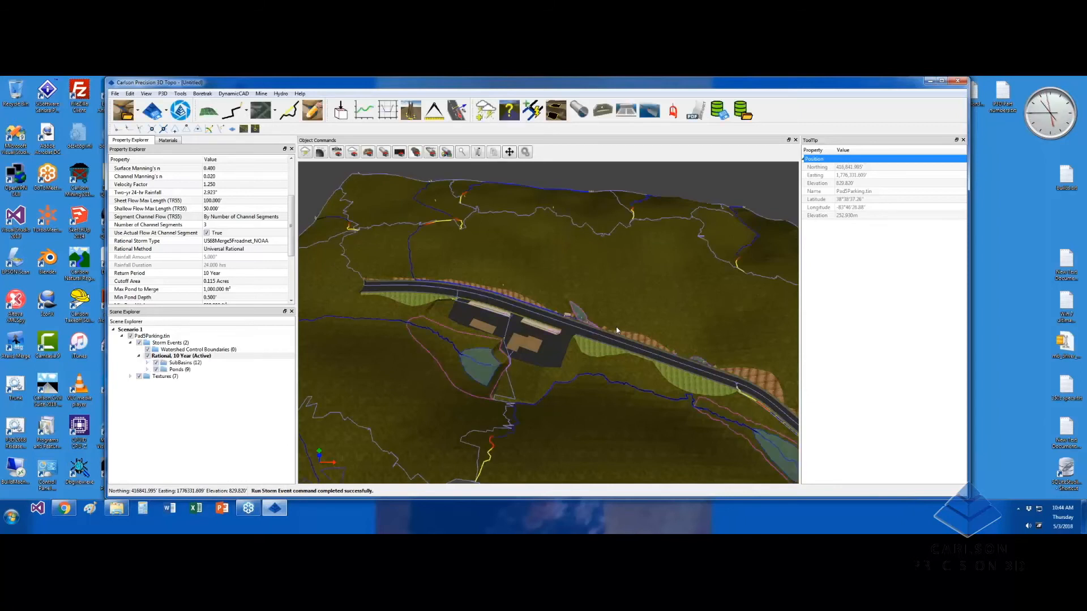
pyautogui.moveTo(646, 256)
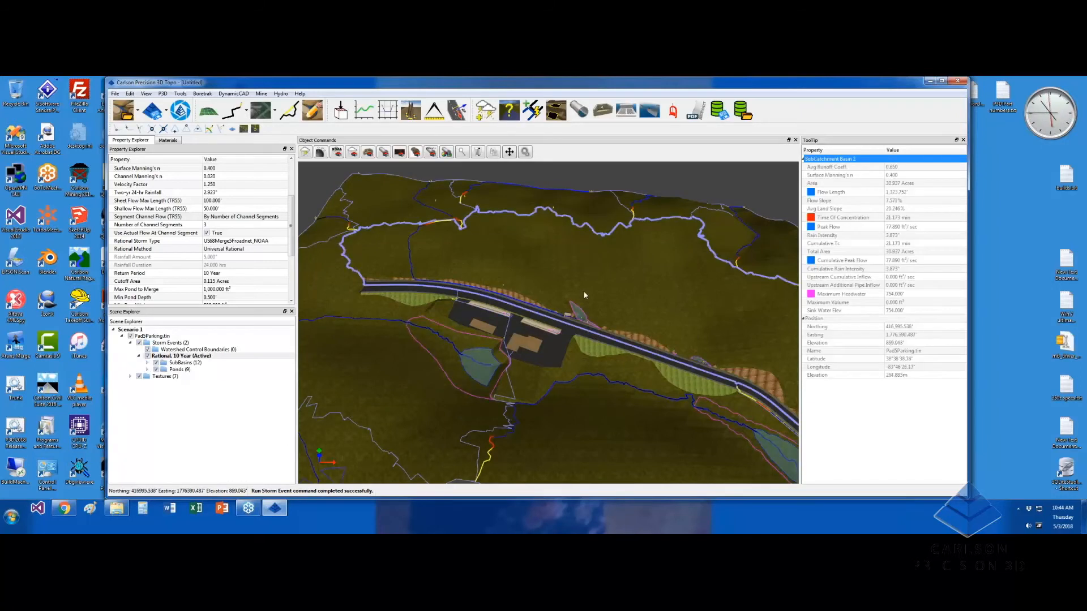
pyautogui.moveTo(492, 268); pyautogui.dragTo(525, 261)
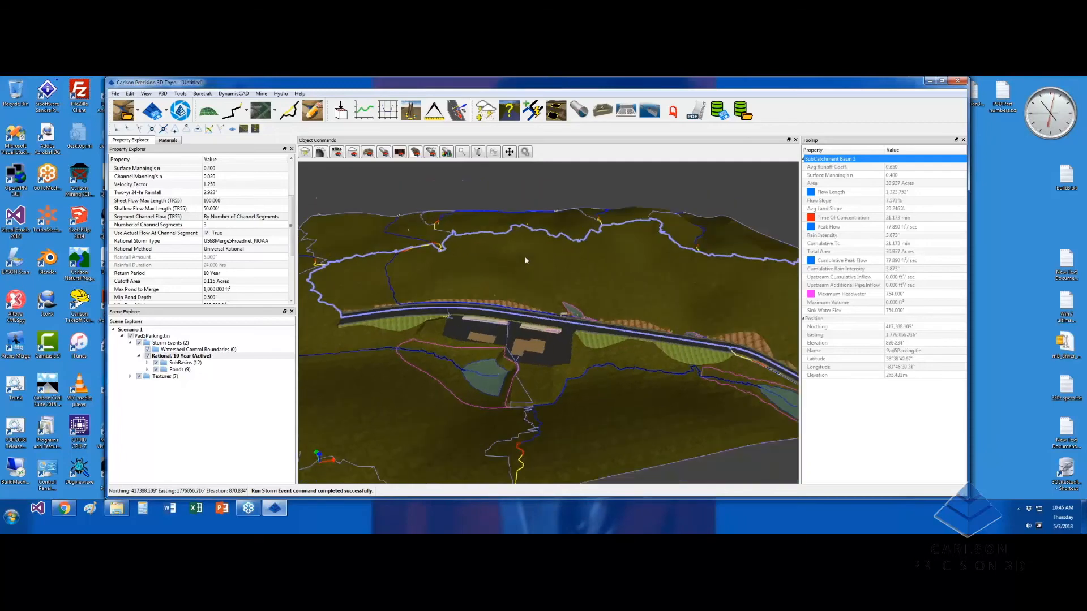
pyautogui.scroll(5, 562, 386)
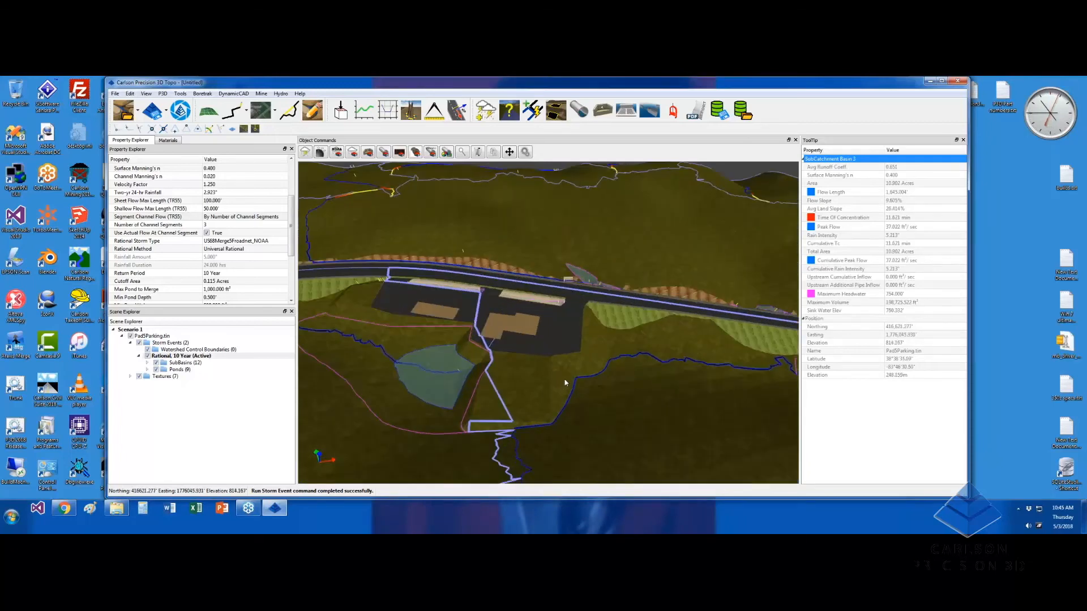
pyautogui.moveTo(731, 270); pyautogui.dragTo(651, 353, button='middle')
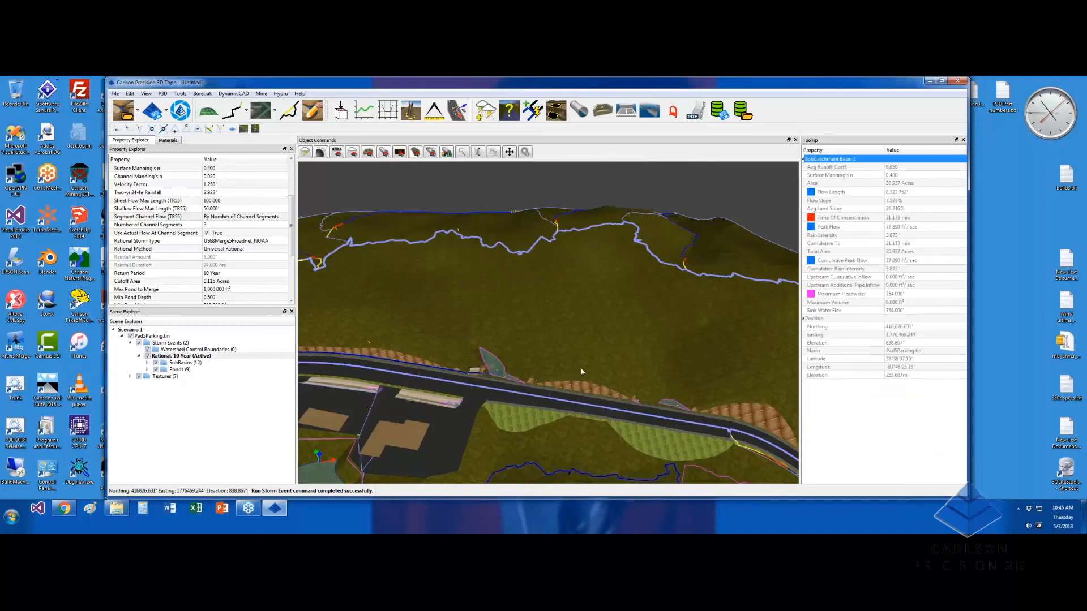
pyautogui.moveTo(560, 364); pyautogui.dragTo(373, 368, button='middle')
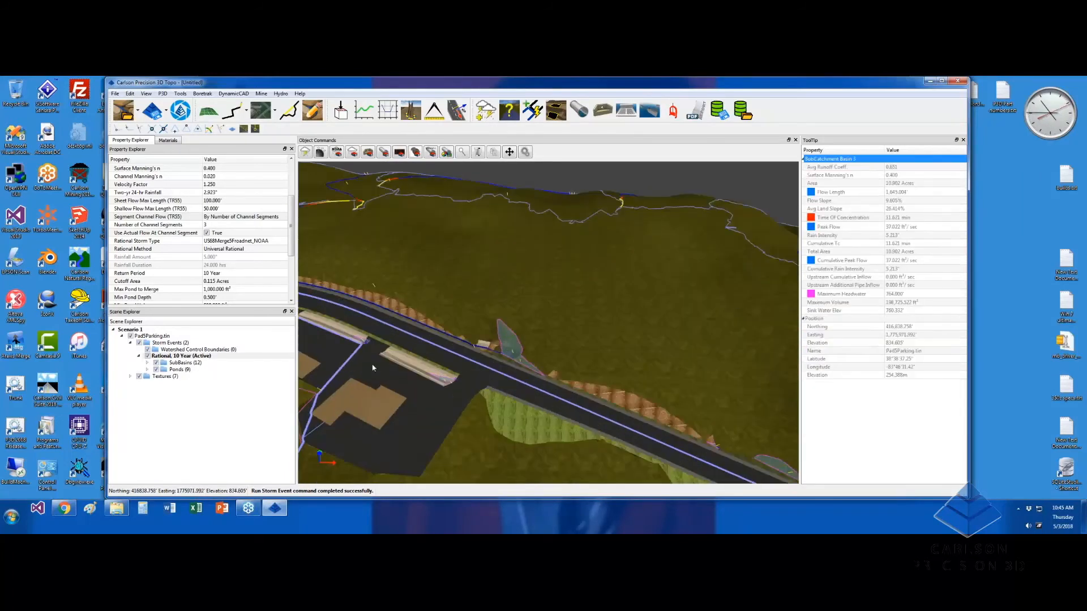
pyautogui.scroll(3, 394, 362)
pyautogui.moveTo(443, 348); pyautogui.dragTo(513, 359, button='middle')
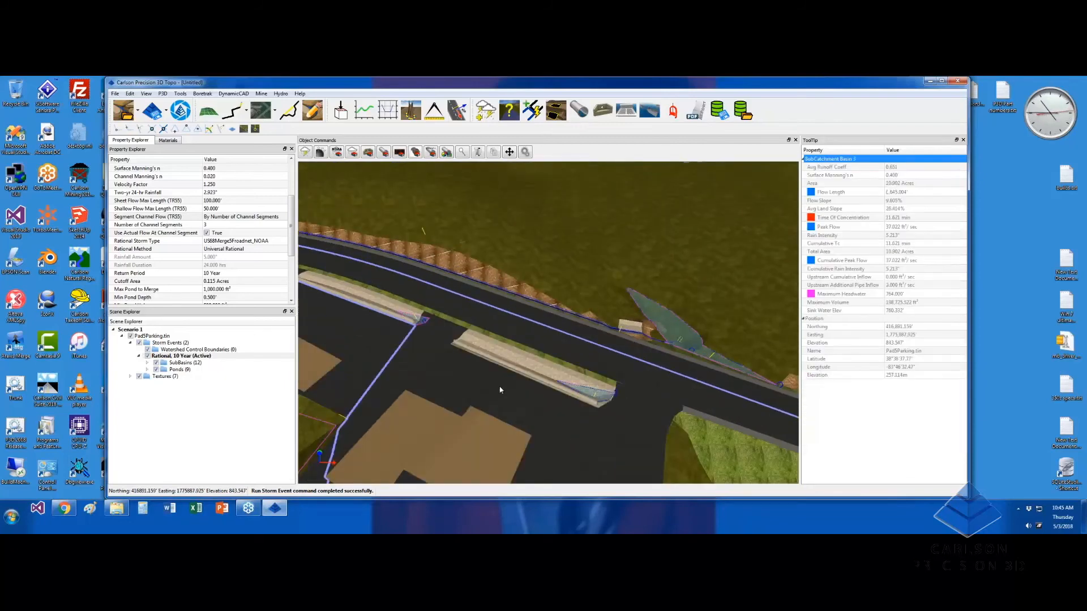
pyautogui.scroll(-3, 499, 392)
pyautogui.scroll(3, 497, 371)
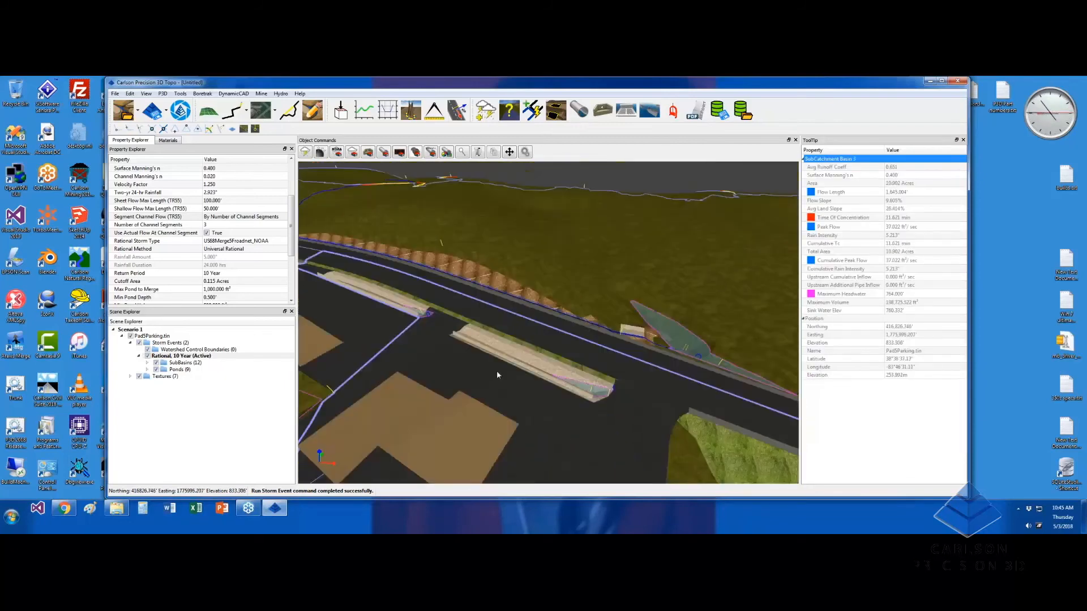
pyautogui.scroll(-1, 498, 375)
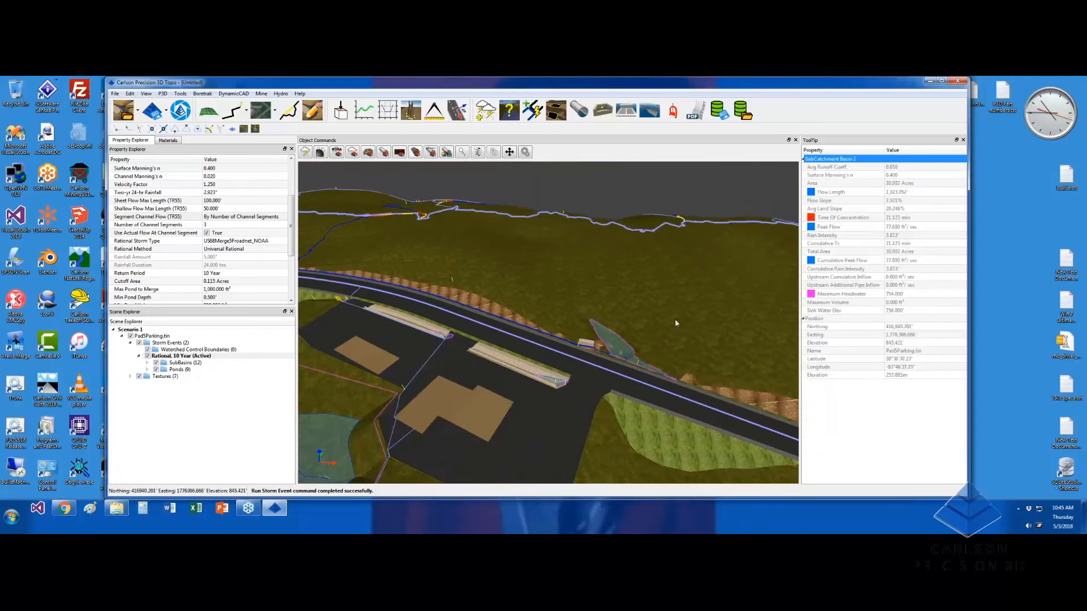
pyautogui.moveTo(692, 355); pyautogui.dragTo(543, 348, button='middle')
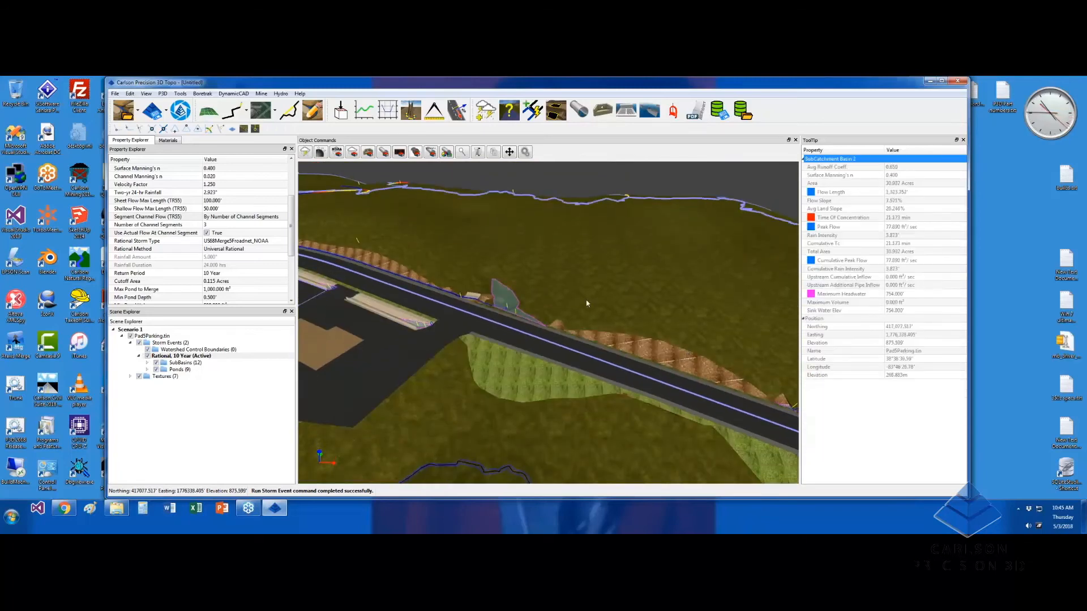
pyautogui.moveTo(552, 319); pyautogui.dragTo(579, 409, button='middle')
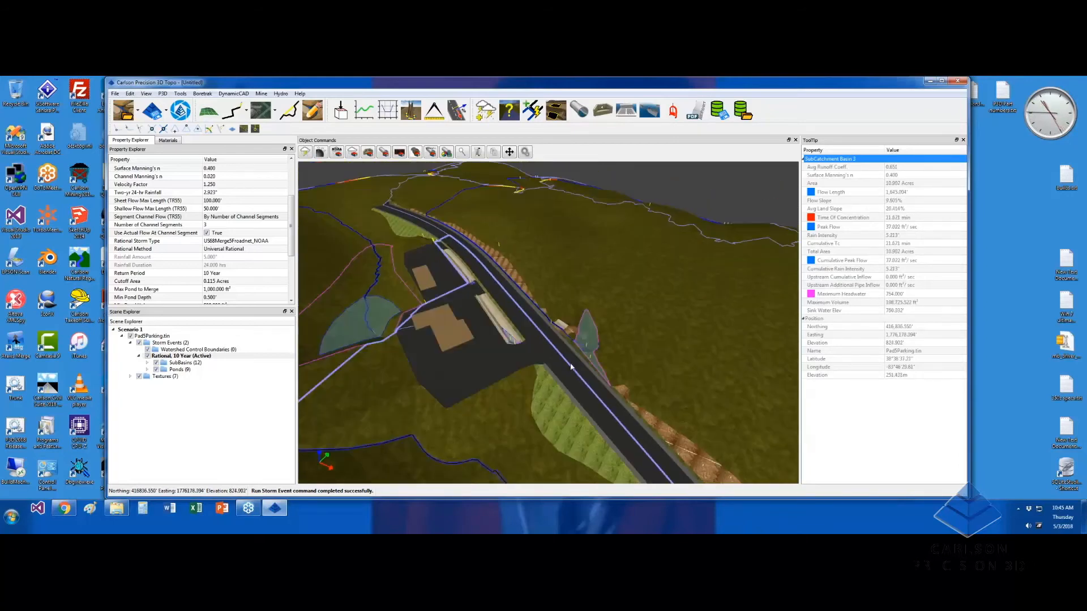
pyautogui.scroll(4, 579, 409)
pyautogui.scroll(-2, 579, 405)
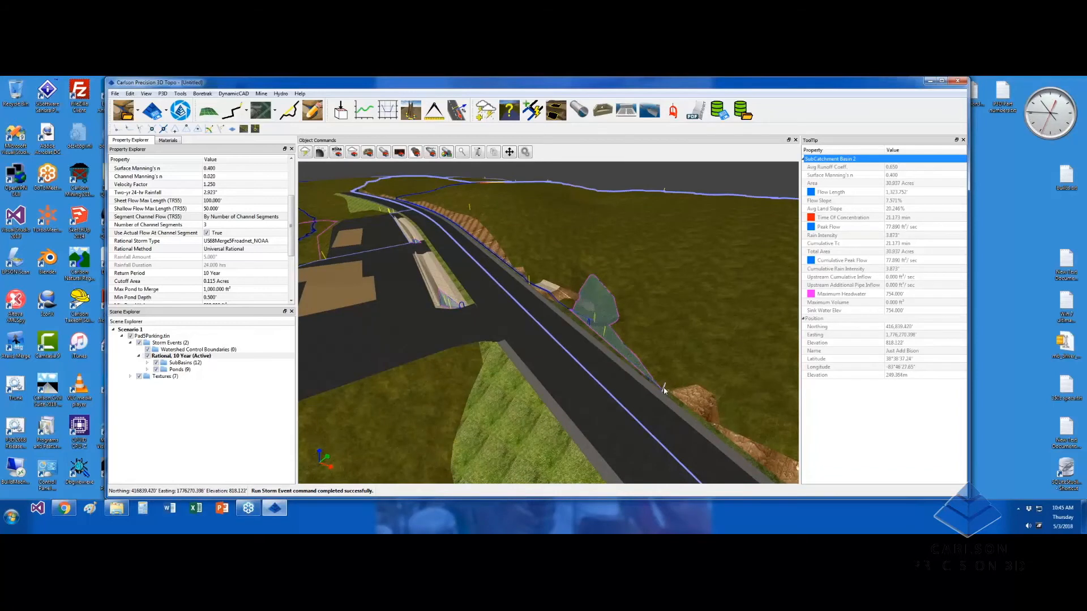
pyautogui.scroll(-3, 679, 390)
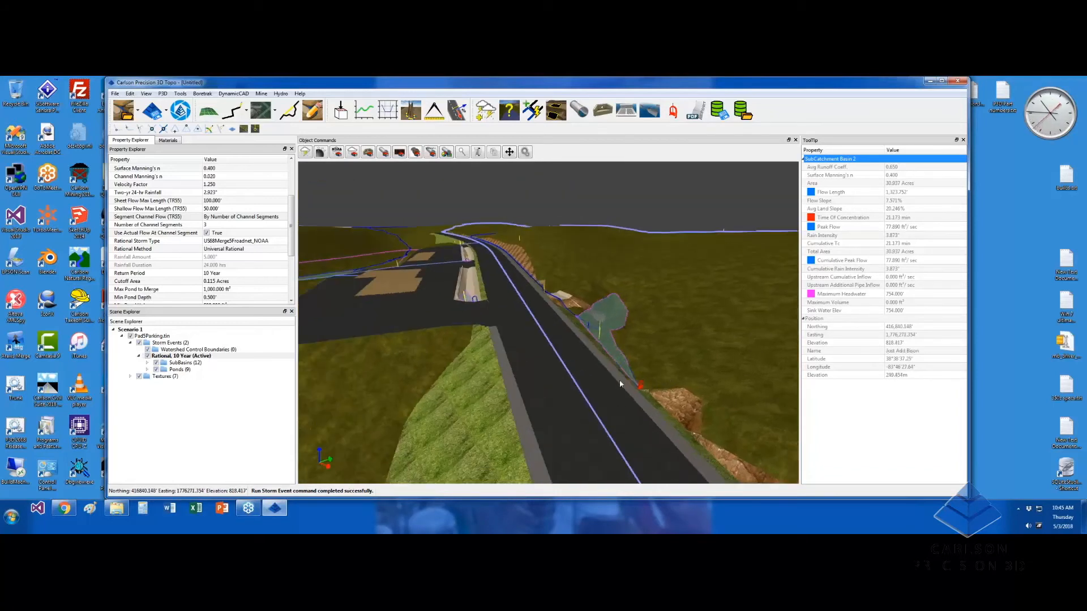
pyautogui.moveTo(531, 339); pyautogui.dragTo(538, 407, button='middle')
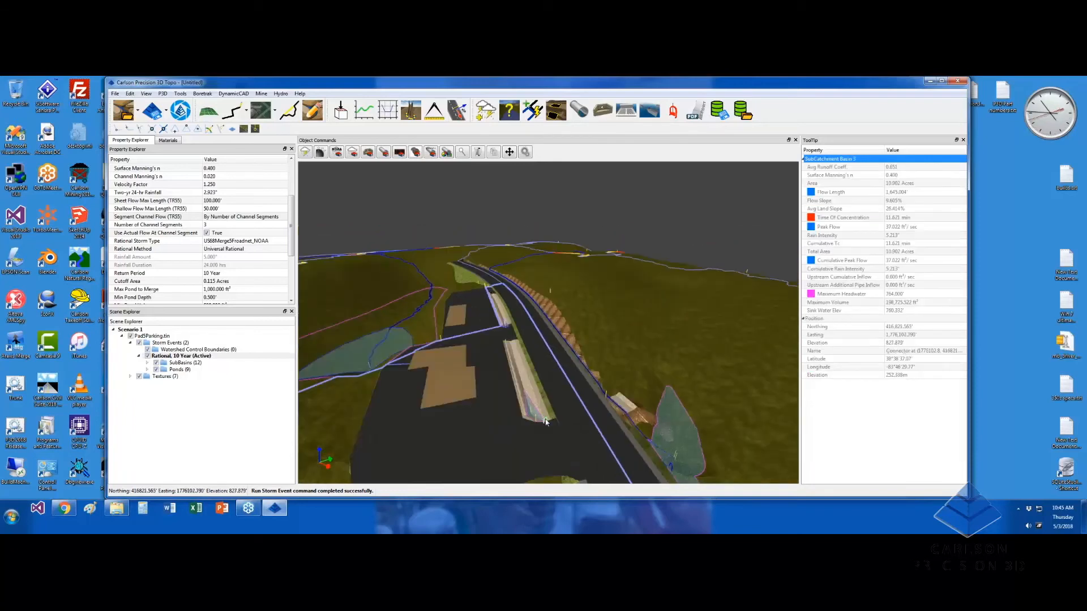
pyautogui.scroll(5, 504, 331)
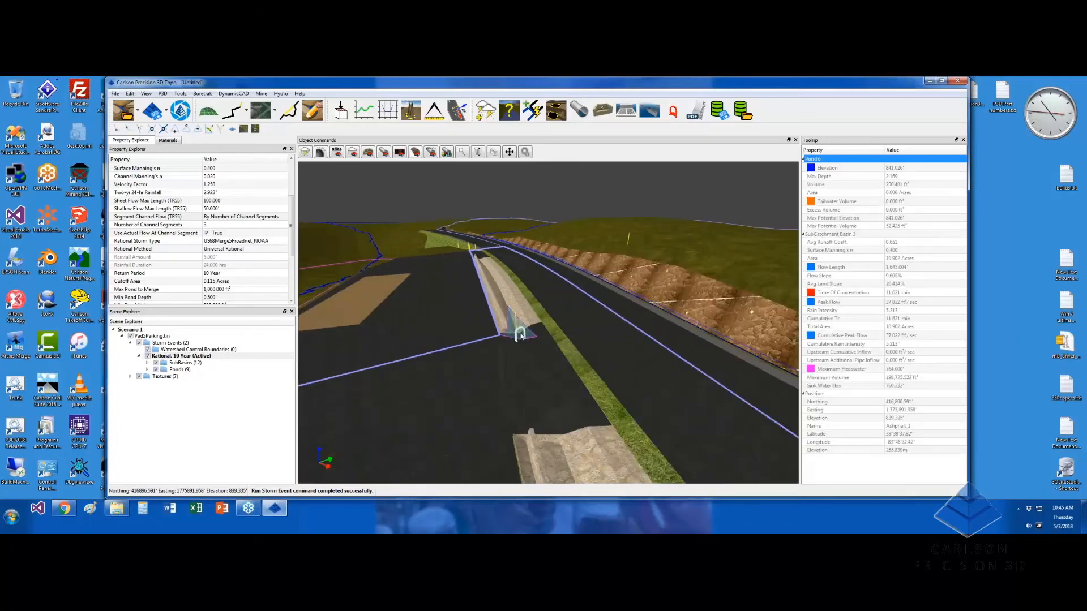
pyautogui.scroll(-8, 596, 358)
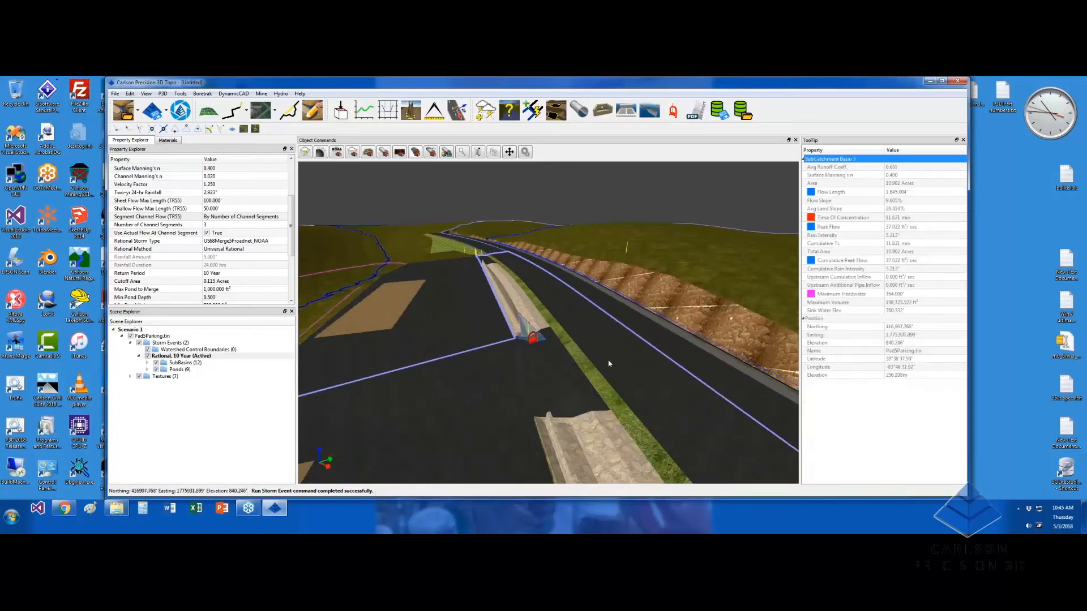
pyautogui.moveTo(639, 378); pyautogui.dragTo(562, 413)
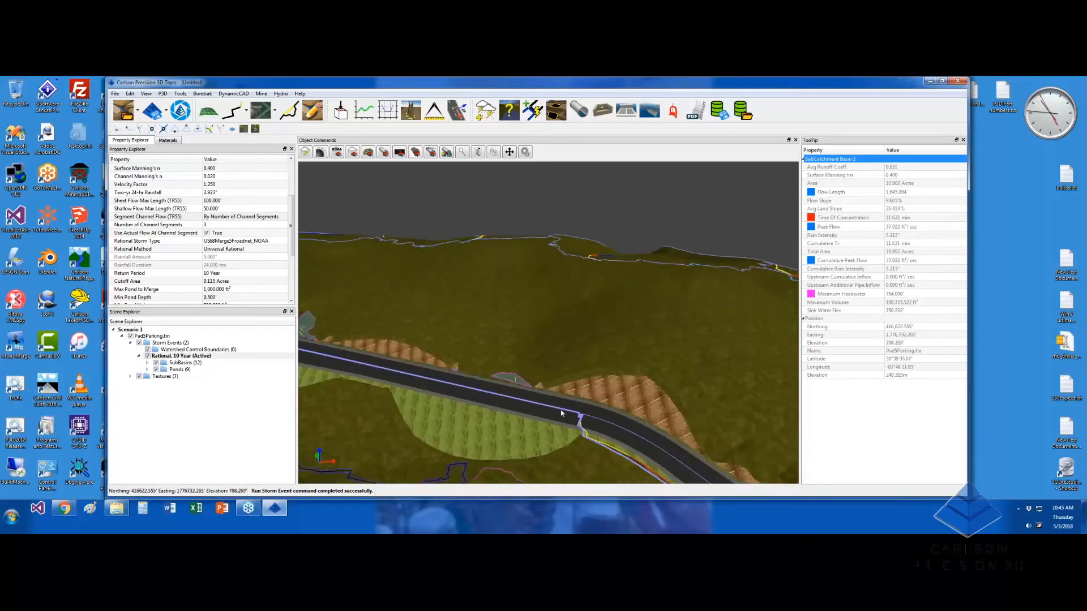
pyautogui.scroll(5, 562, 414)
pyautogui.moveTo(565, 399); pyautogui.dragTo(478, 340)
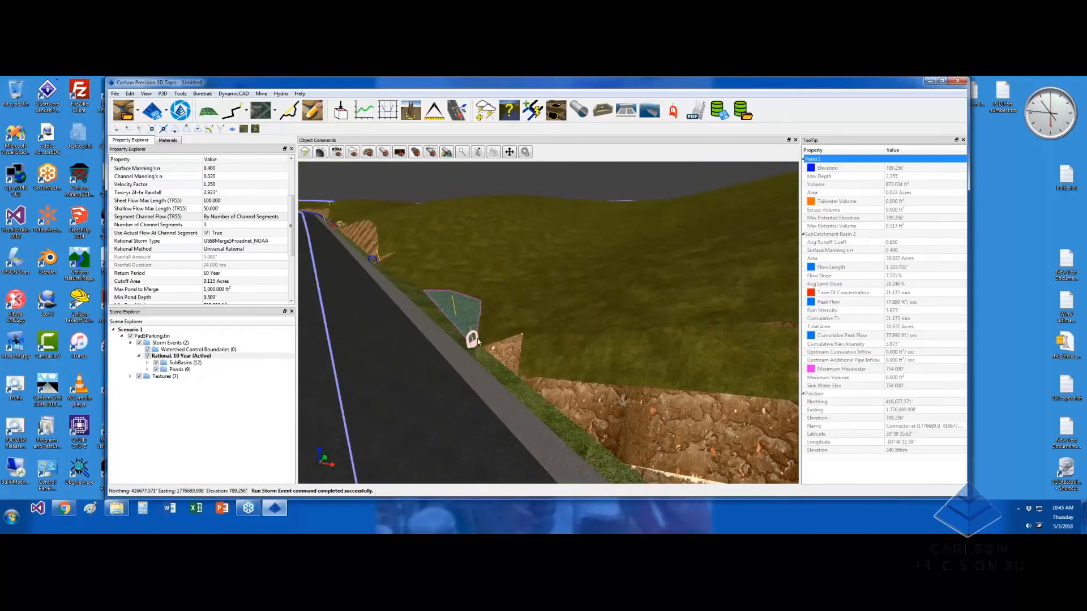
pyautogui.scroll(-5, 486, 385)
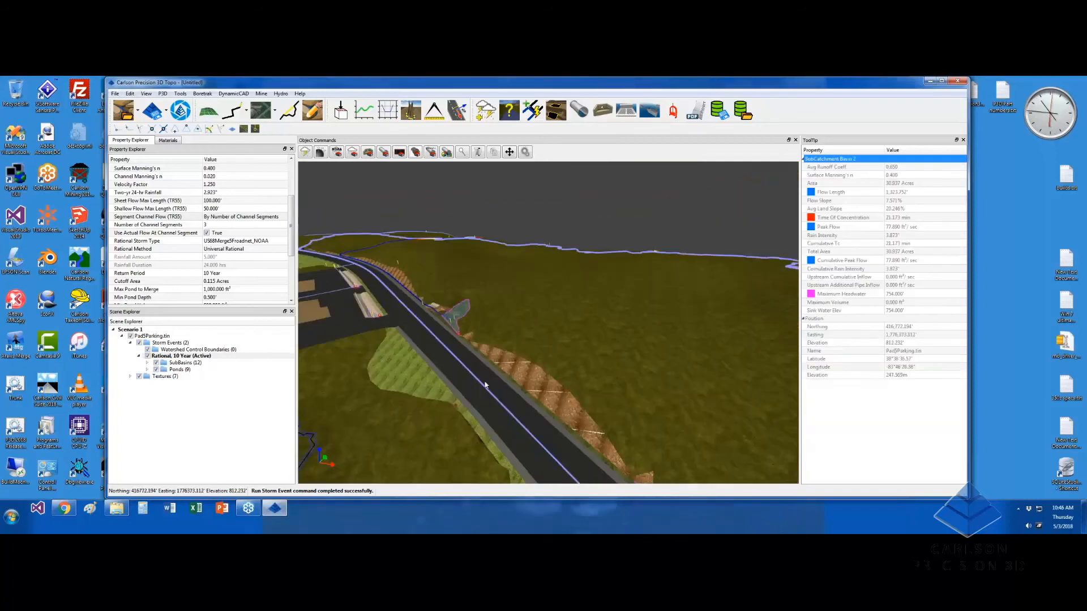
pyautogui.moveTo(381, 359); pyautogui.dragTo(453, 374)
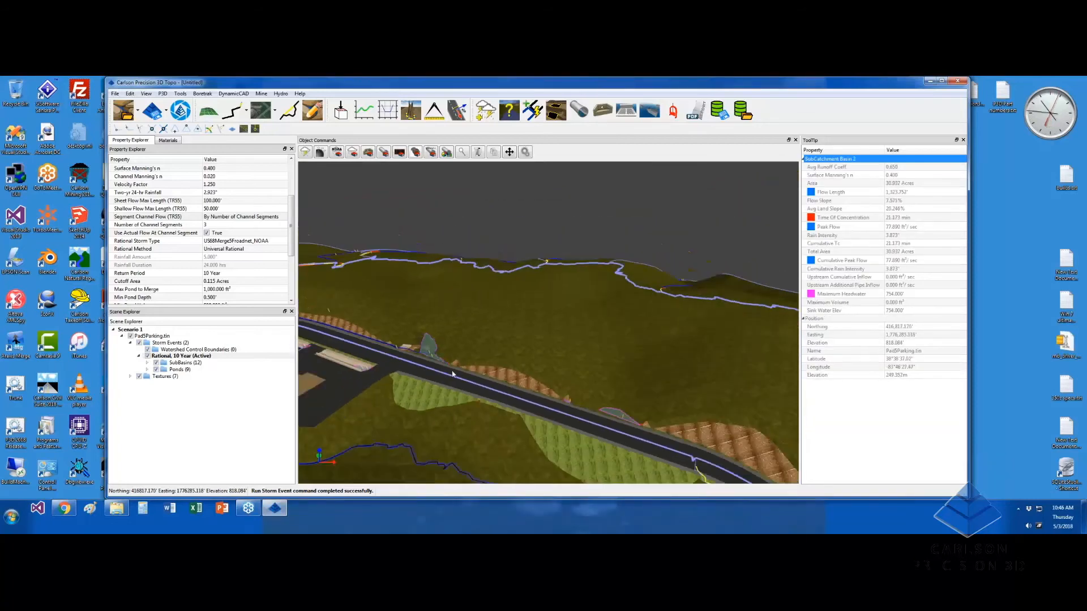
pyautogui.scroll(-3, 453, 374)
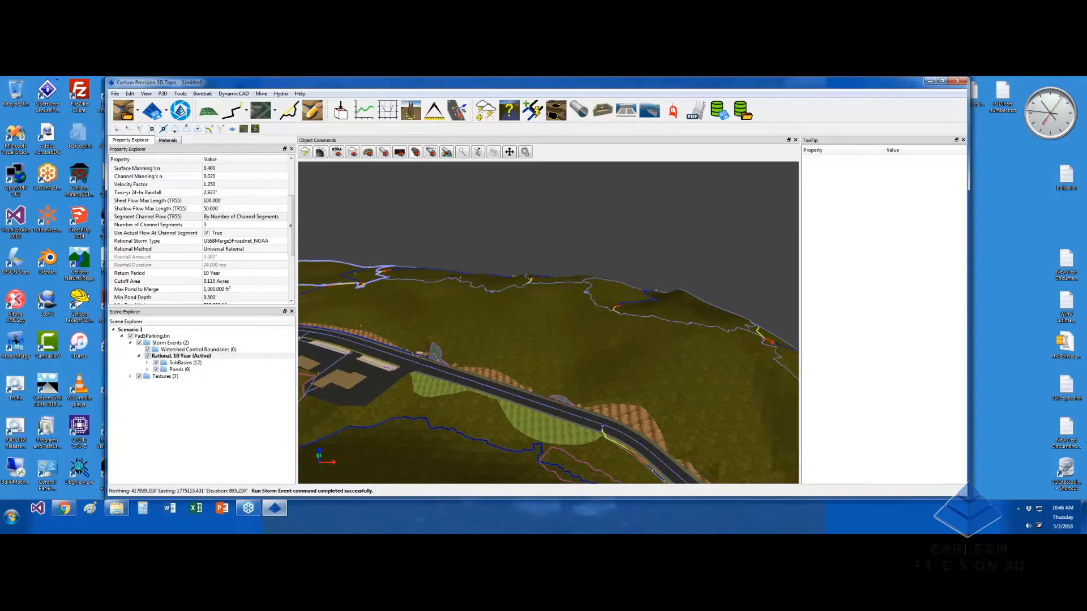
# Rerun the 10-year storm event and view the whole road and parking pad
pyautogui.click(305, 153)
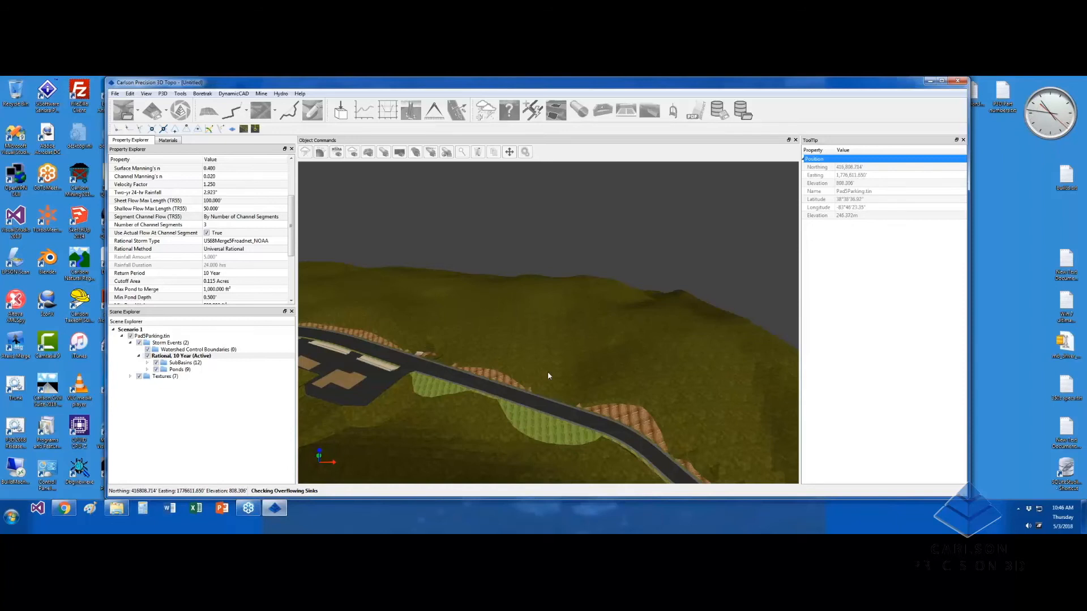
pyautogui.moveTo(548, 372); pyautogui.dragTo(519, 355, button='middle')
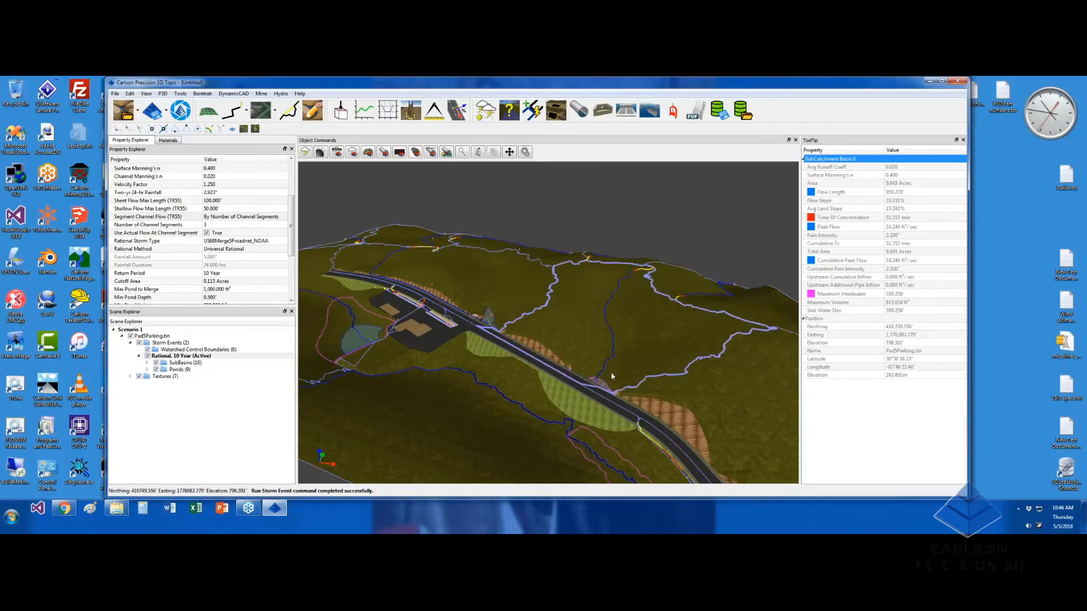
pyautogui.moveTo(499, 316); pyautogui.dragTo(619, 362, button='middle')
pyautogui.scroll(6, 541, 403)
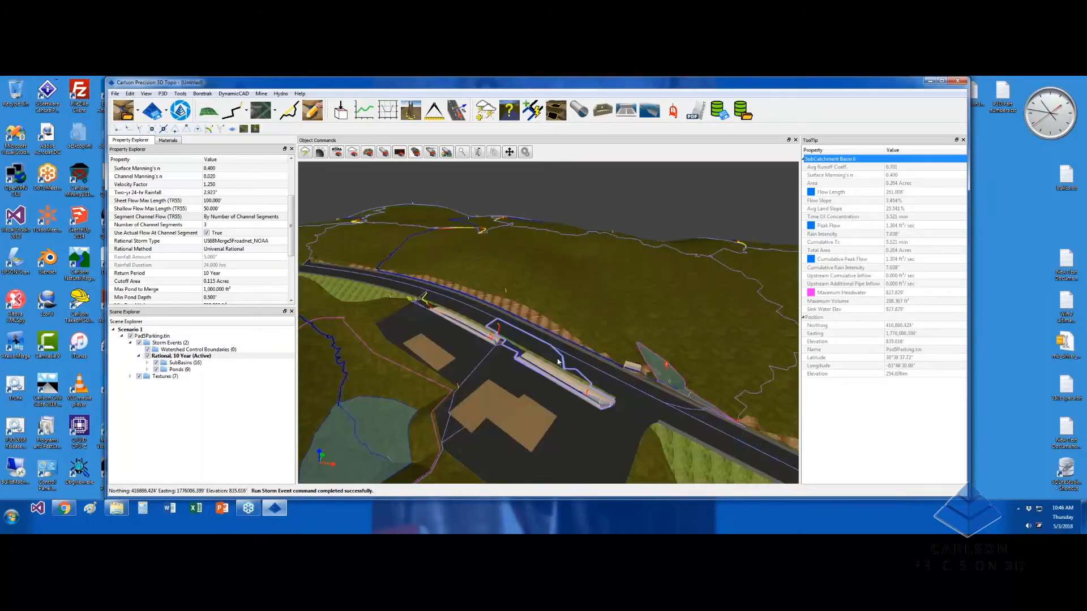
# Orbit and pan along the curb to check the new subbasins by the channel
pyautogui.moveTo(552, 365); pyautogui.dragTo(523, 377, button='middle')
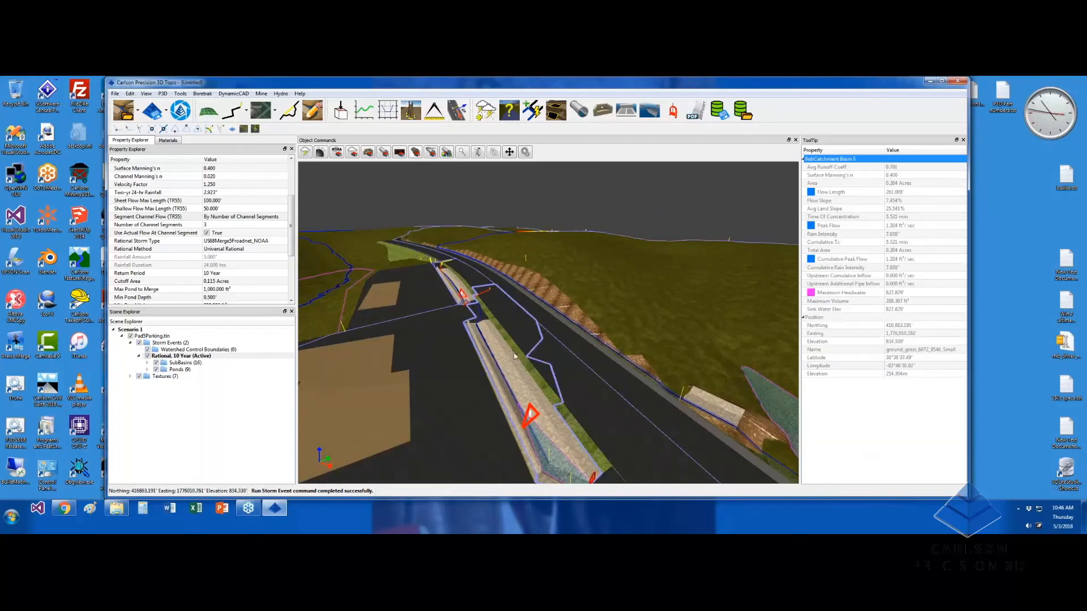
pyautogui.moveTo(533, 375); pyautogui.dragTo(406, 307, button='middle')
pyautogui.moveTo(519, 432); pyautogui.dragTo(461, 401, button='middle')
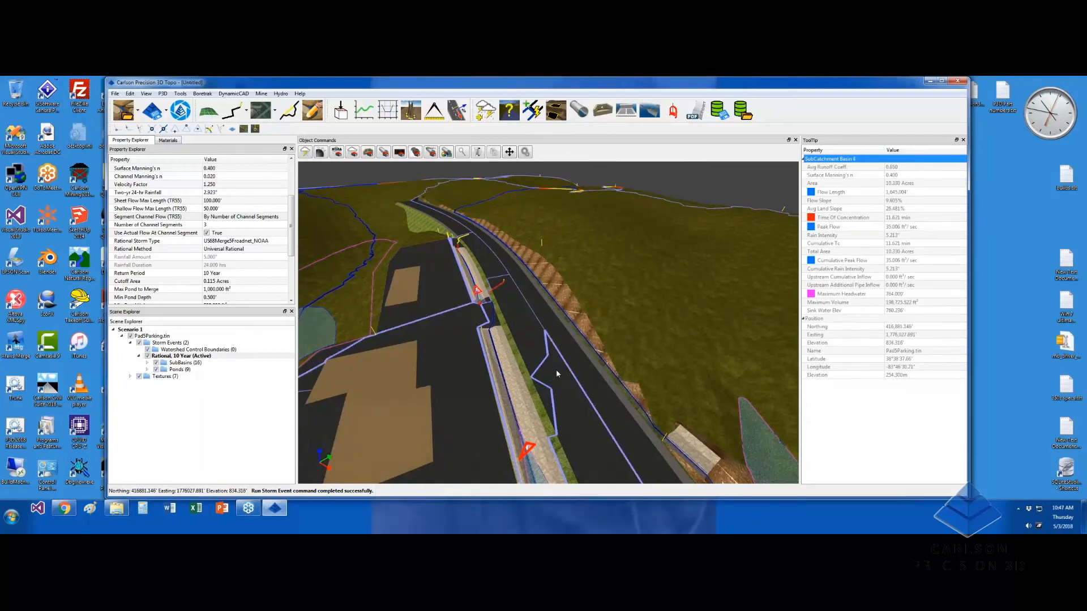
pyautogui.scroll(-3, 615, 401)
pyautogui.moveTo(615, 401); pyautogui.dragTo(609, 301, button='middle')
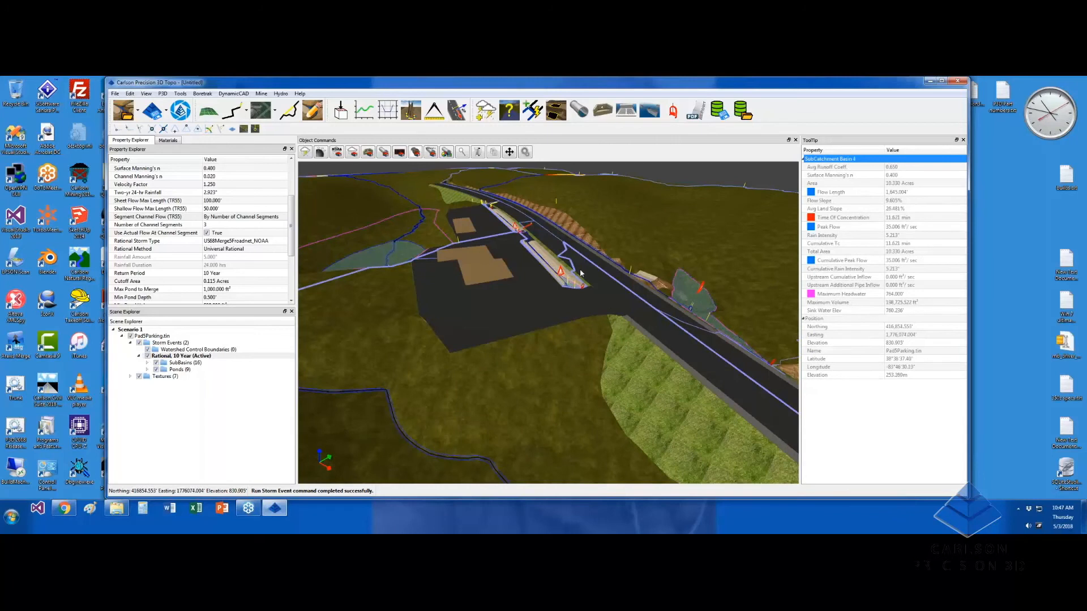
pyautogui.moveTo(552, 246); pyautogui.dragTo(544, 259, button='middle')
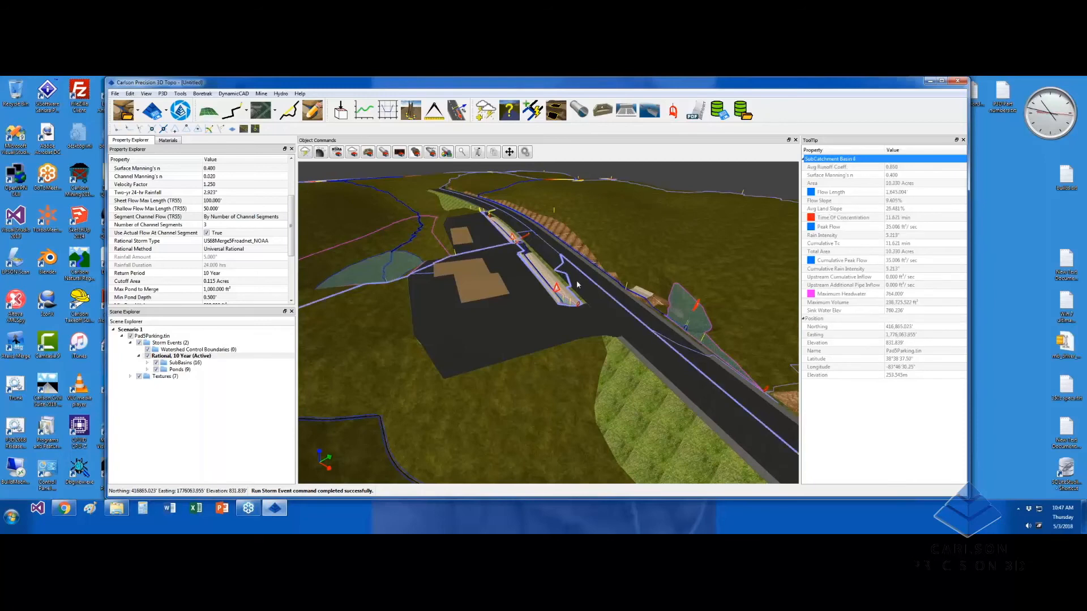
pyautogui.scroll(5, 571, 291)
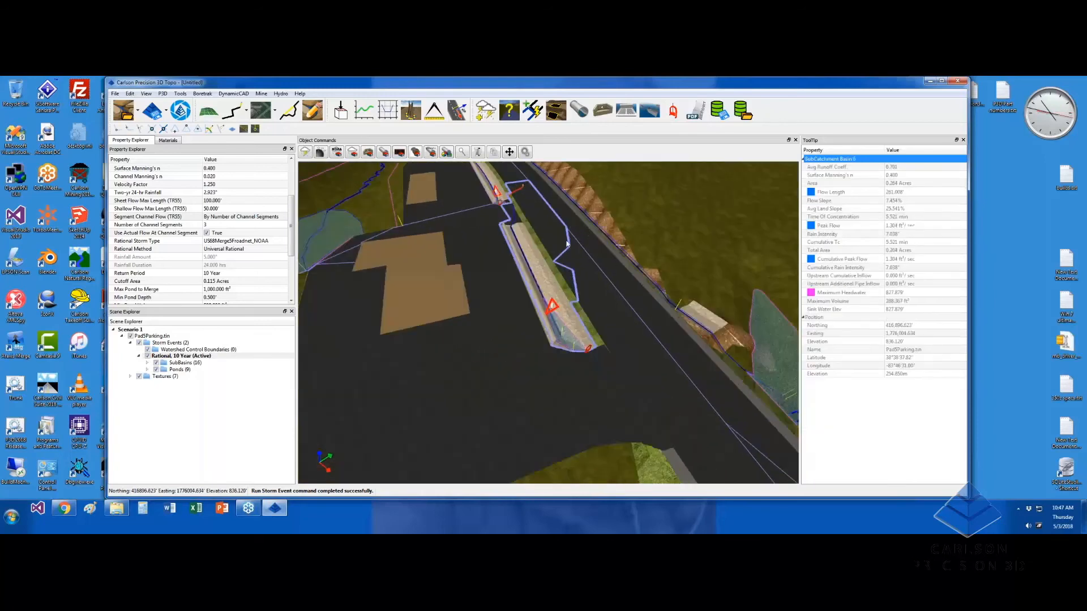
pyautogui.scroll(2, 575, 253)
pyautogui.moveTo(575, 251); pyautogui.dragTo(563, 271, button='middle')
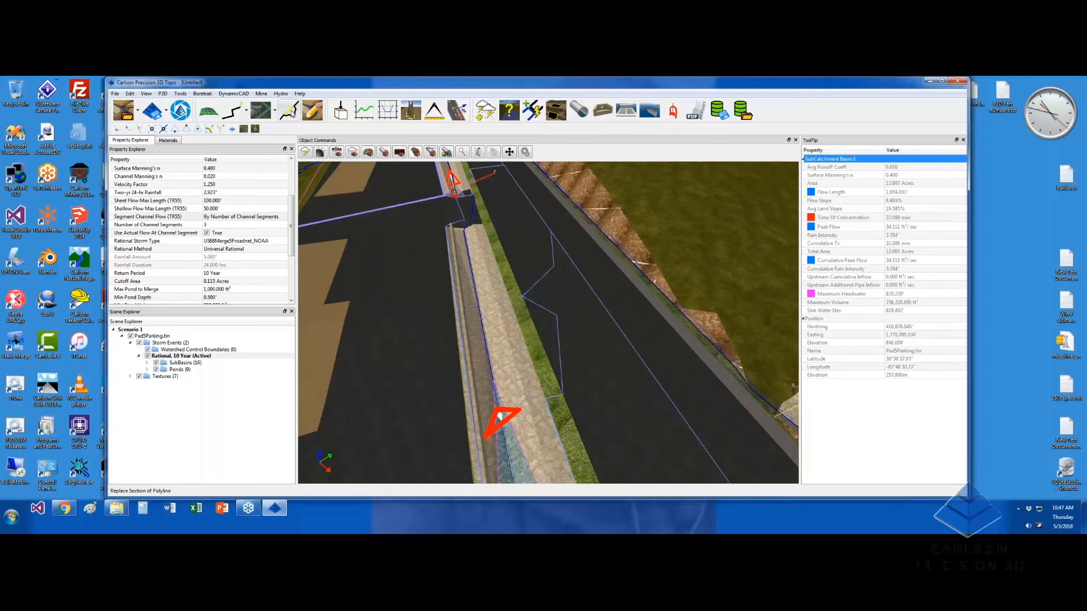
pyautogui.click(292, 113)
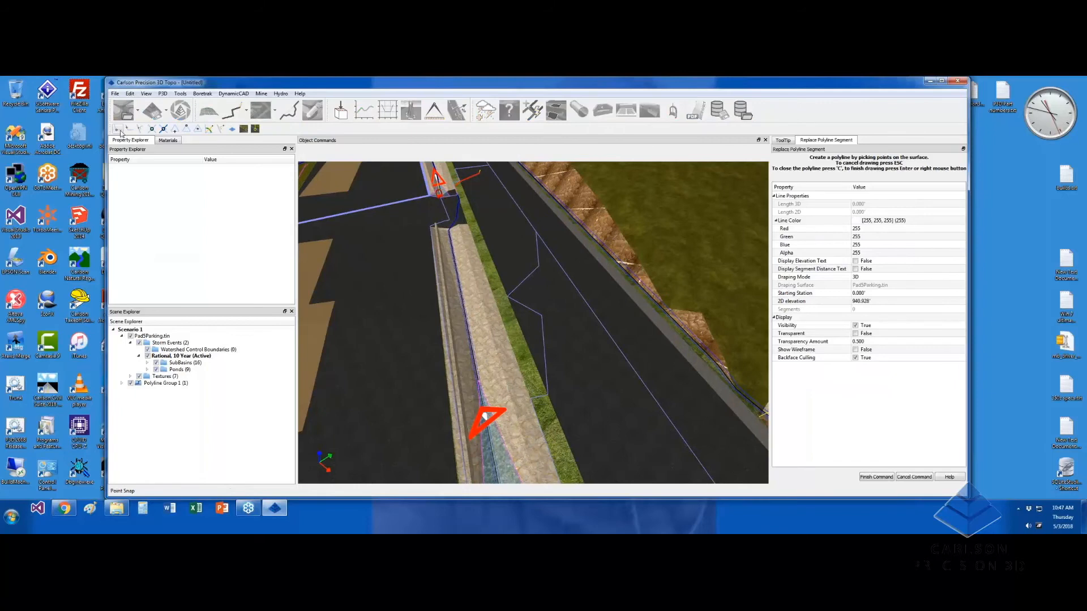
pyautogui.click(539, 265)
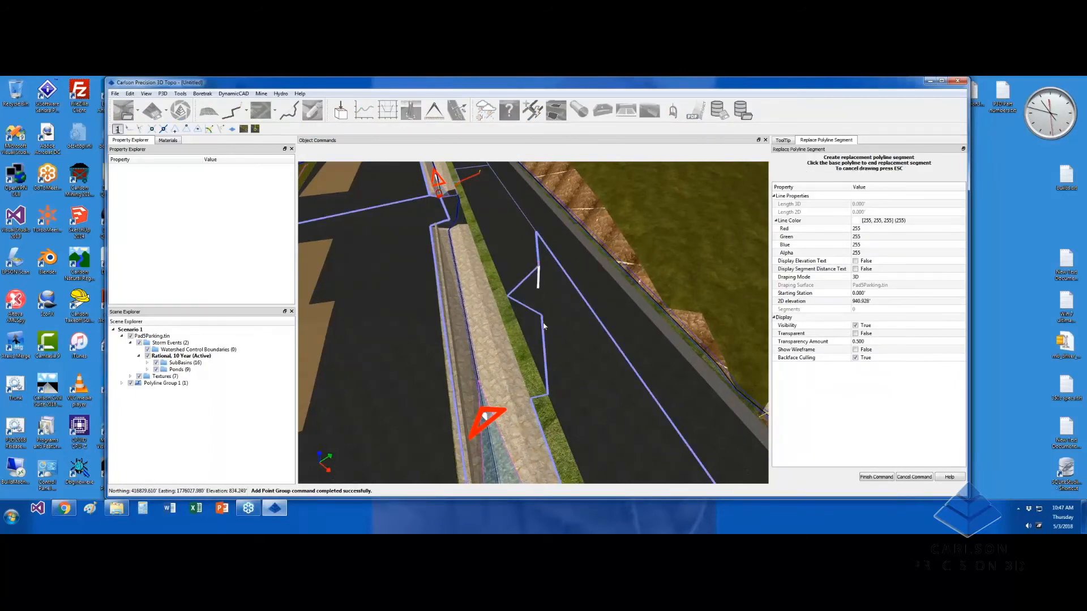
pyautogui.click(542, 315)
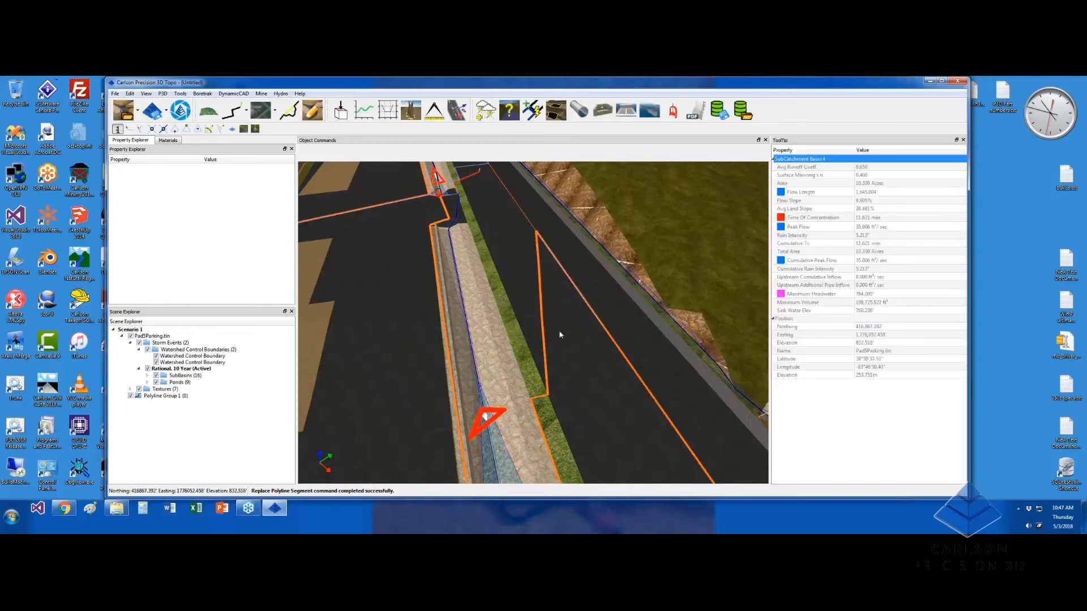
pyautogui.moveTo(524, 294); pyautogui.dragTo(489, 224, button='middle')
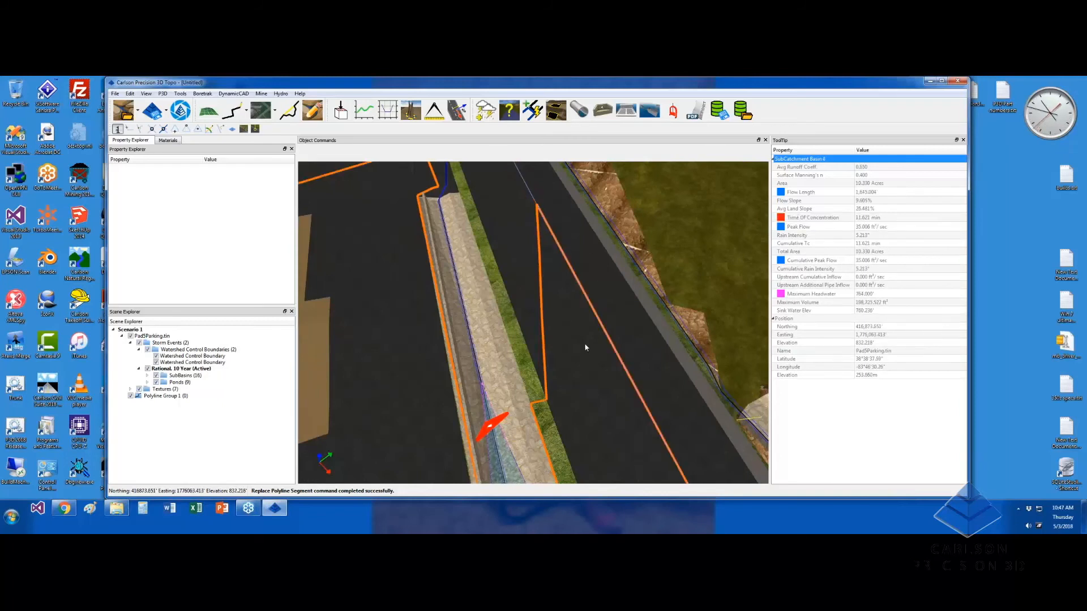
pyautogui.scroll(-8, 585, 349)
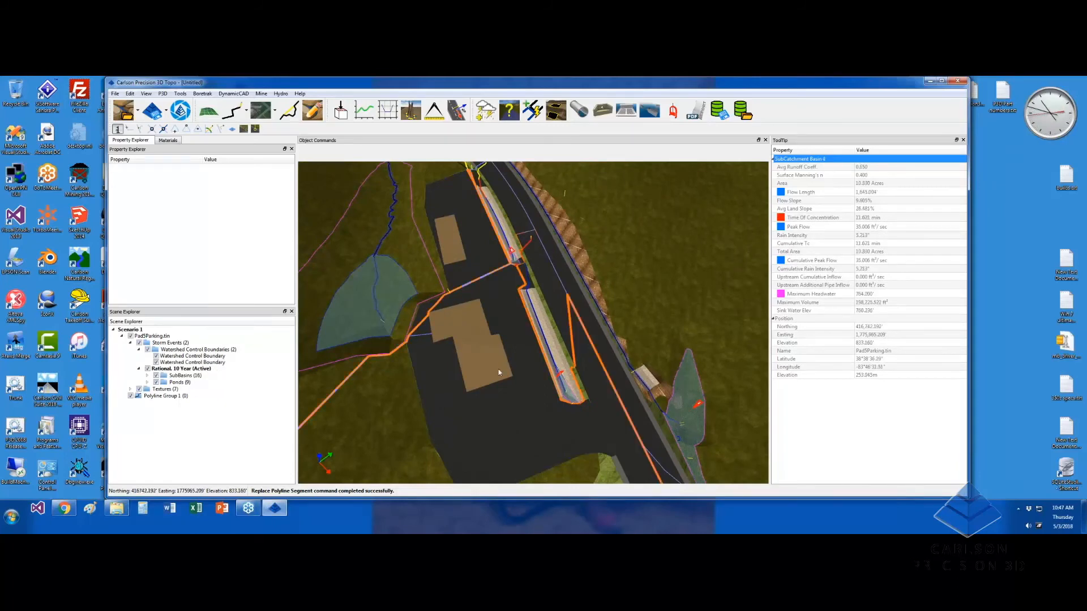
pyautogui.moveTo(551, 408); pyautogui.dragTo(585, 403)
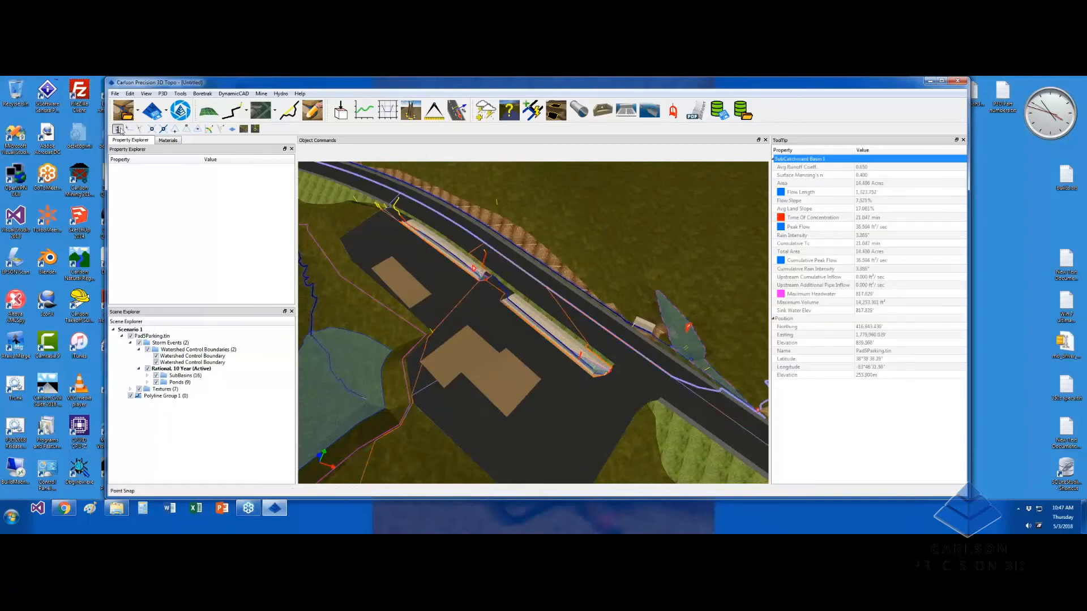
pyautogui.moveTo(536, 228); pyautogui.dragTo(525, 232, button='middle')
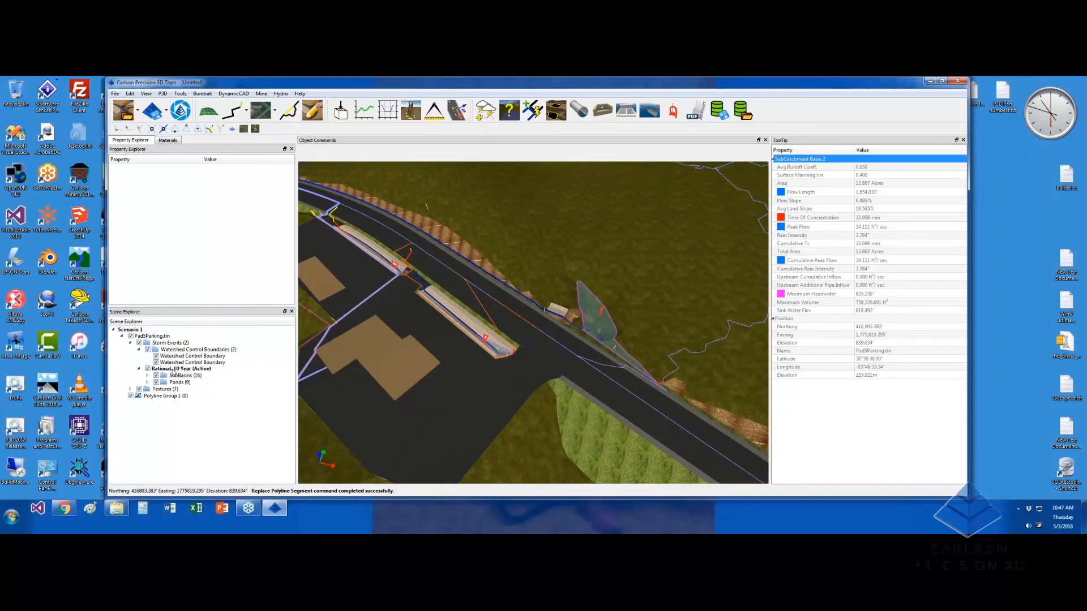
pyautogui.click(170, 343)
pyautogui.rightClick(177, 342)
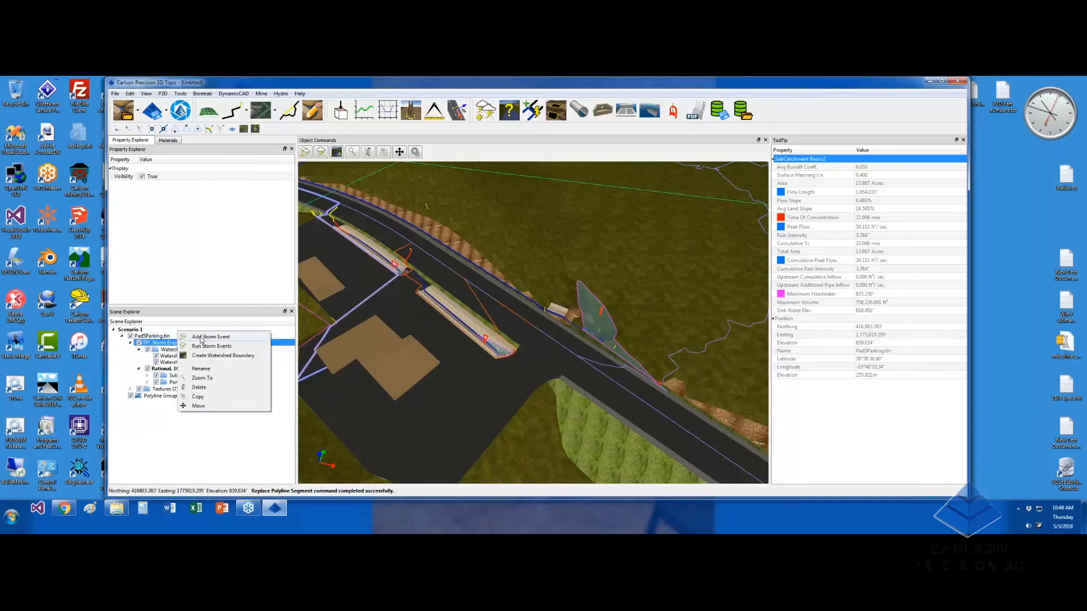
pyautogui.click(202, 338)
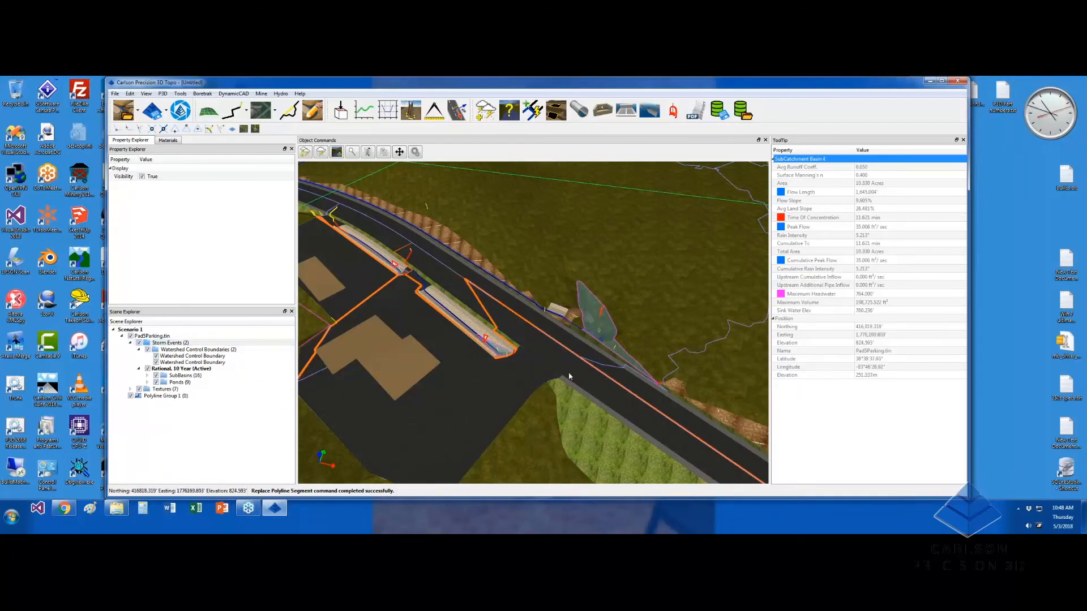
pyautogui.moveTo(531, 366); pyautogui.dragTo(513, 361, button='middle')
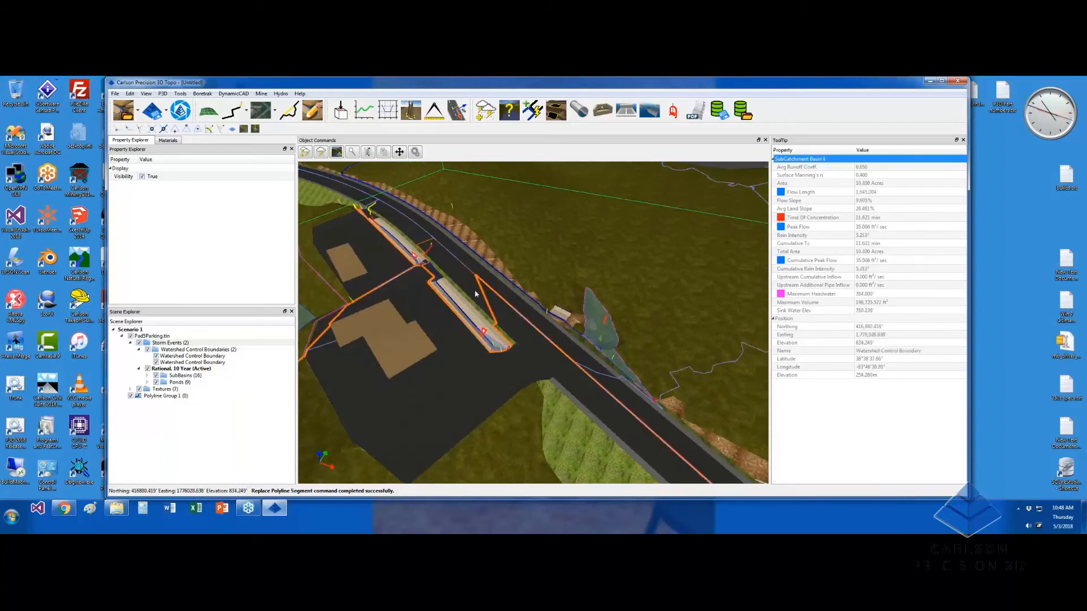
pyautogui.scroll(-3, 579, 370)
pyautogui.moveTo(575, 359); pyautogui.dragTo(566, 362, button='middle')
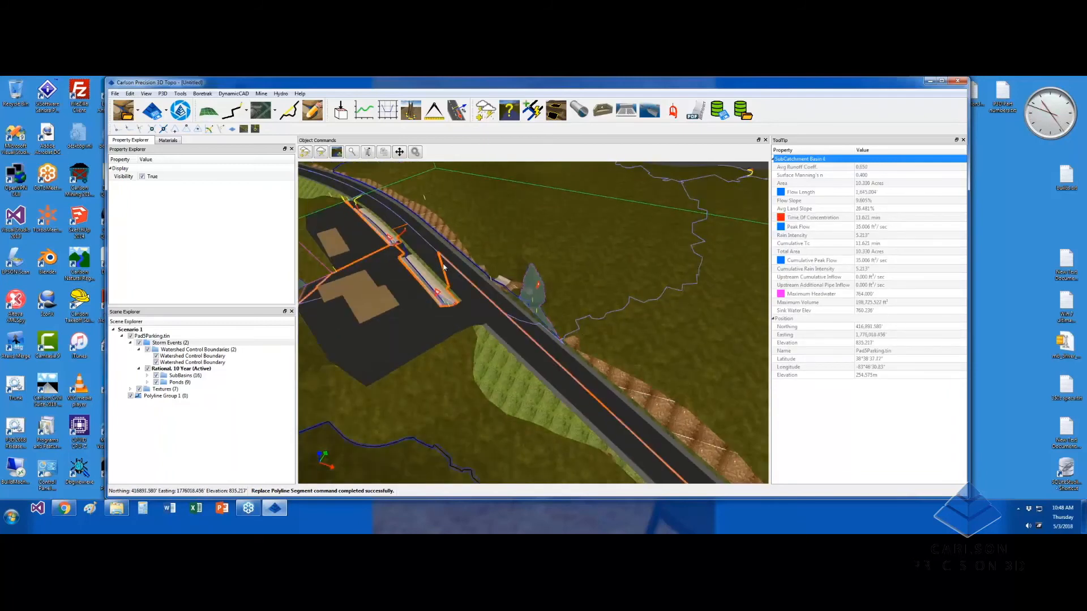
pyautogui.moveTo(426, 334); pyautogui.dragTo(556, 389, button='middle')
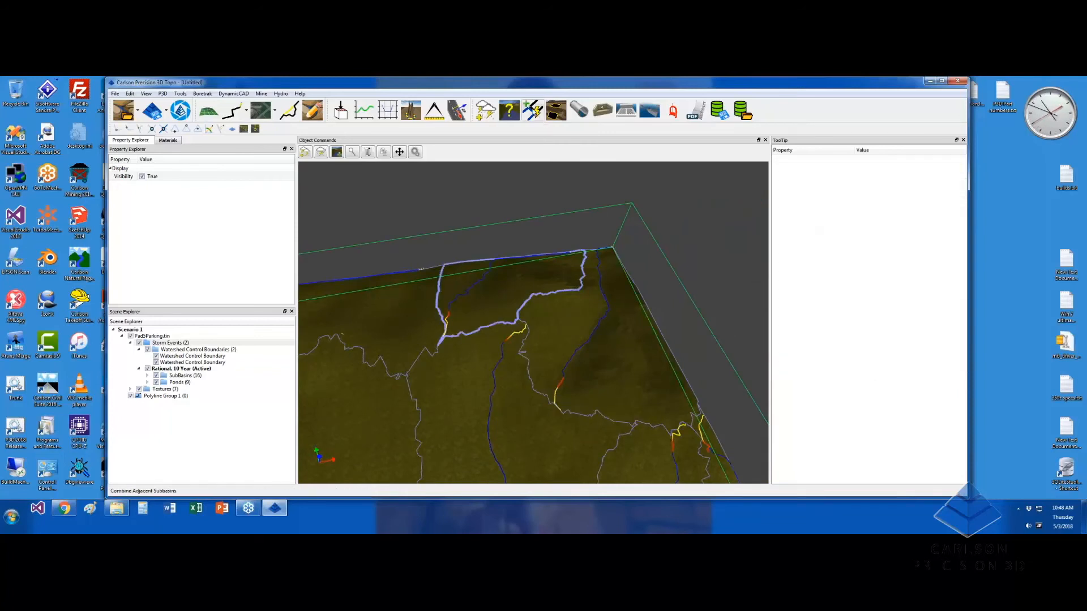
# Combine two adjacent upslope subbasins into a single subbasin
pyautogui.moveTo(674, 409); pyautogui.dragTo(602, 280, button='middle')
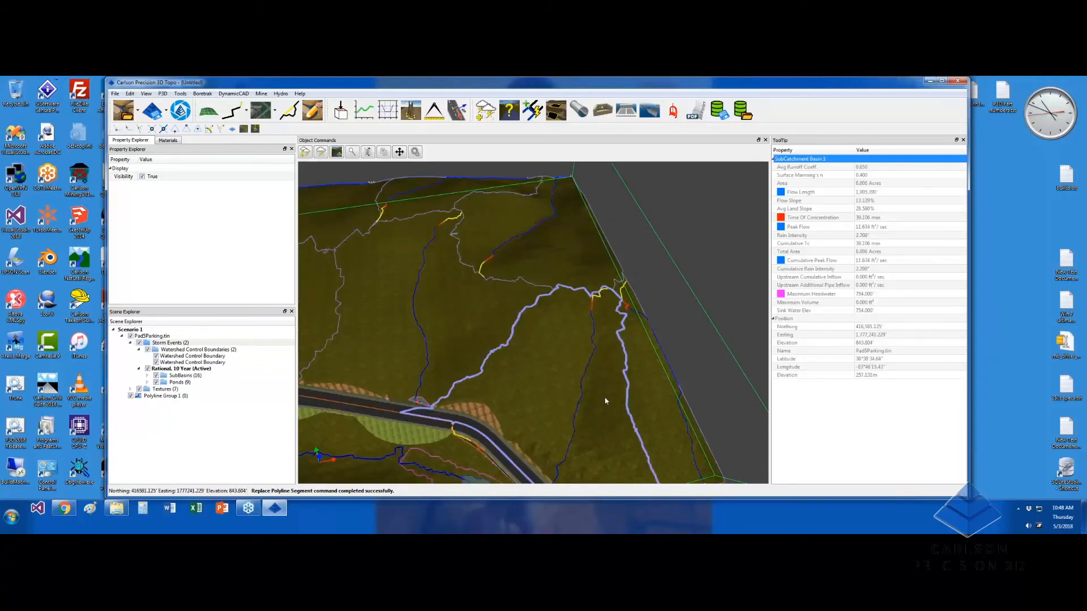
pyautogui.click(533, 111)
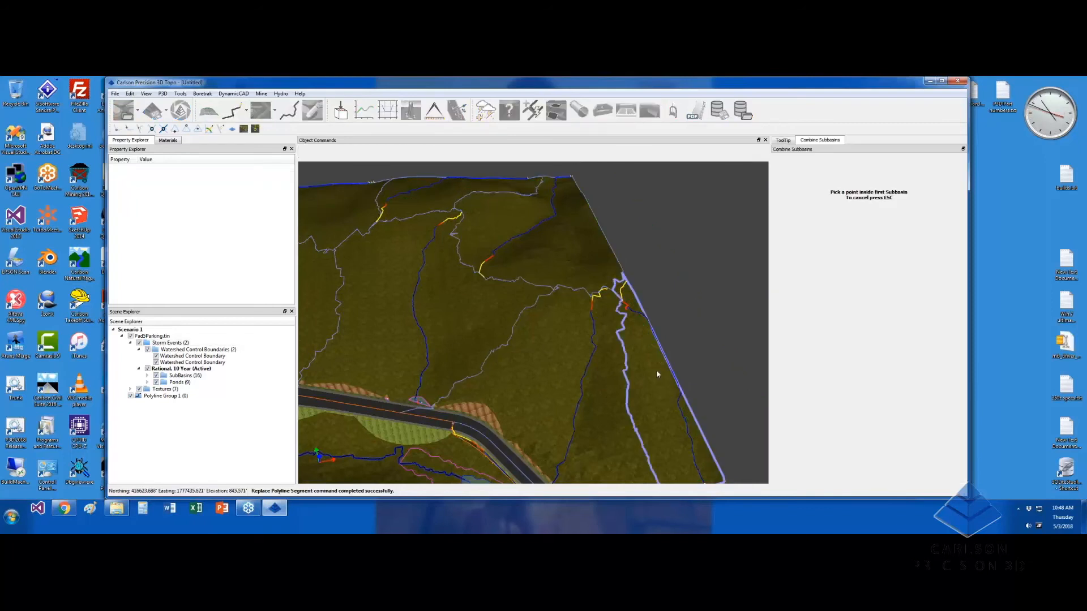
pyautogui.click(652, 388)
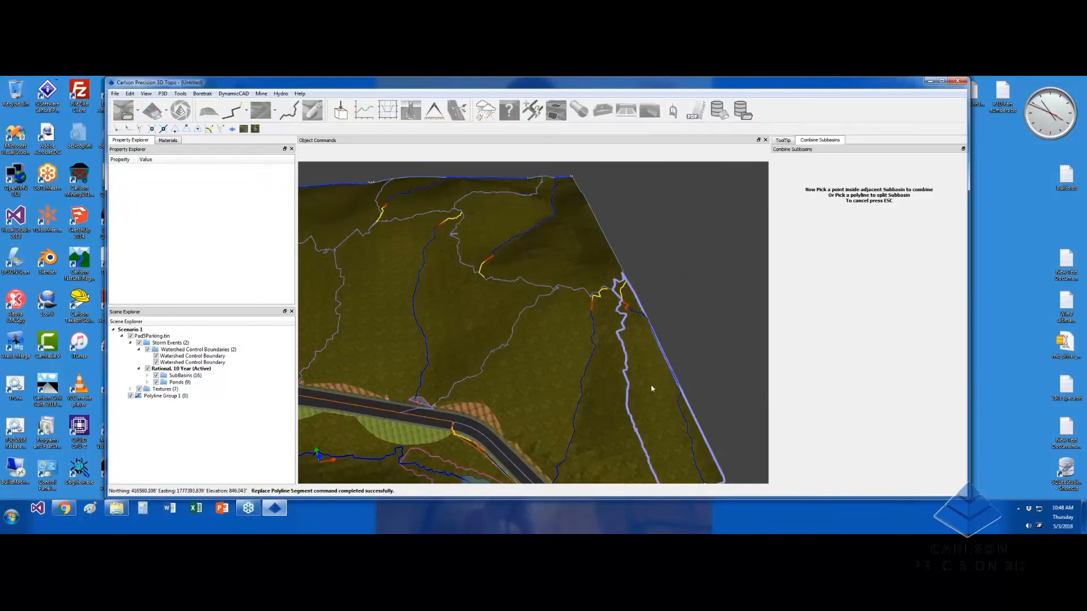
pyautogui.click(657, 393)
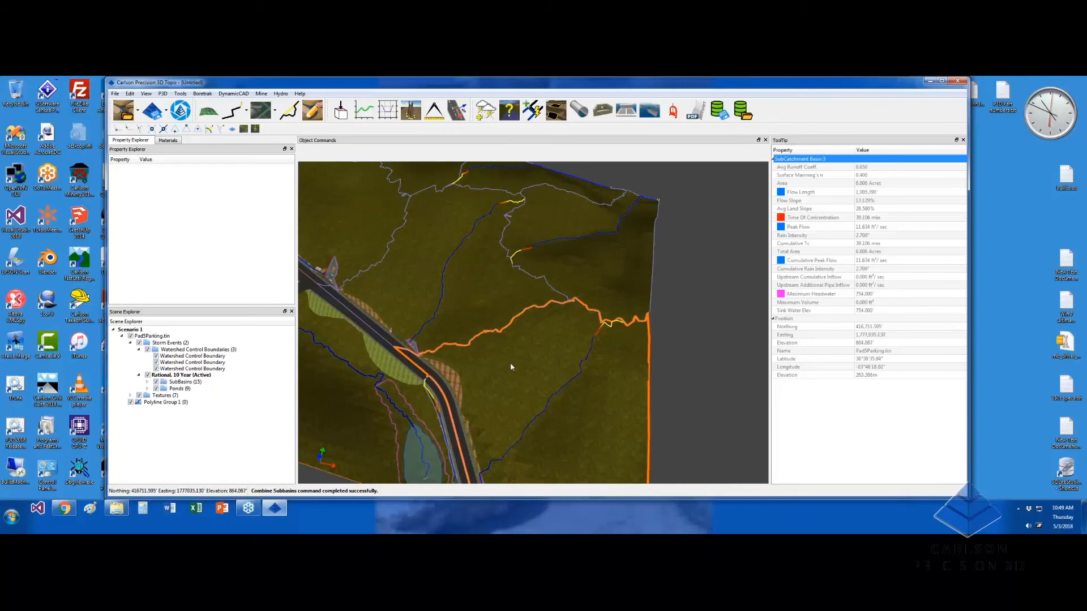
# Pan and zoom across the merged basins toward the boundary by the pond
pyautogui.moveTo(492, 277); pyautogui.dragTo(563, 317, button='middle')
pyautogui.scroll(-4, 552, 359)
pyautogui.scroll(3, 600, 339)
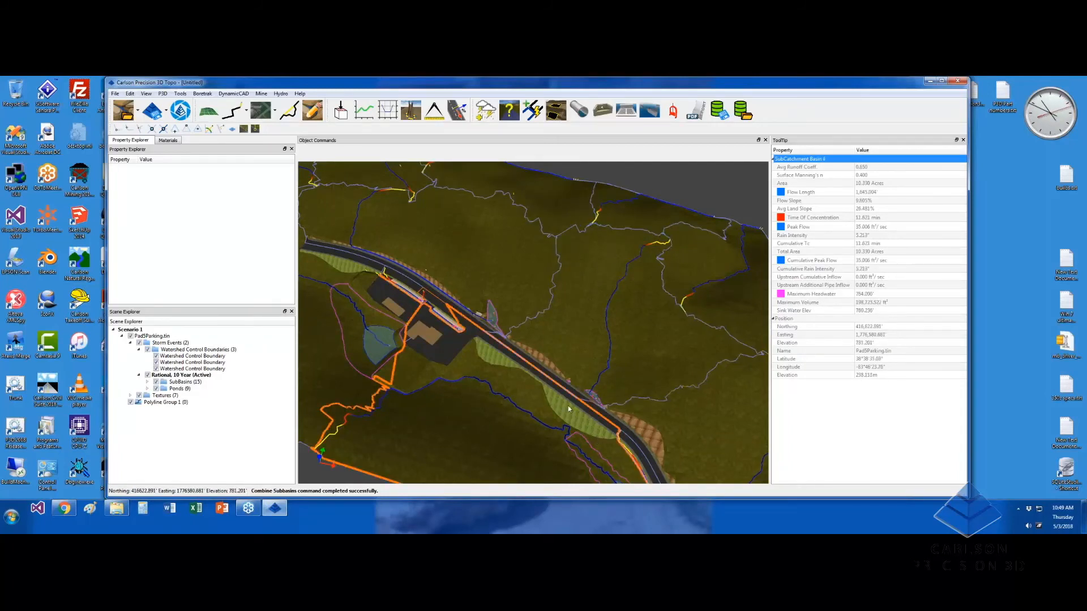
pyautogui.moveTo(504, 438); pyautogui.dragTo(651, 348, button='middle')
pyautogui.scroll(1, 519, 405)
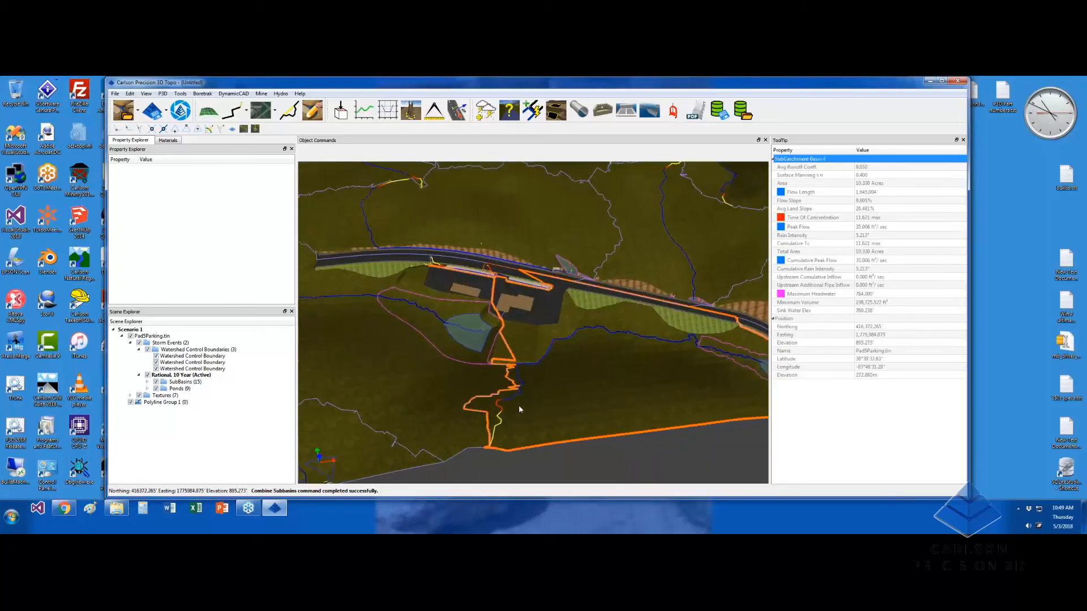
pyautogui.scroll(4, 518, 405)
pyautogui.scroll(3, 519, 359)
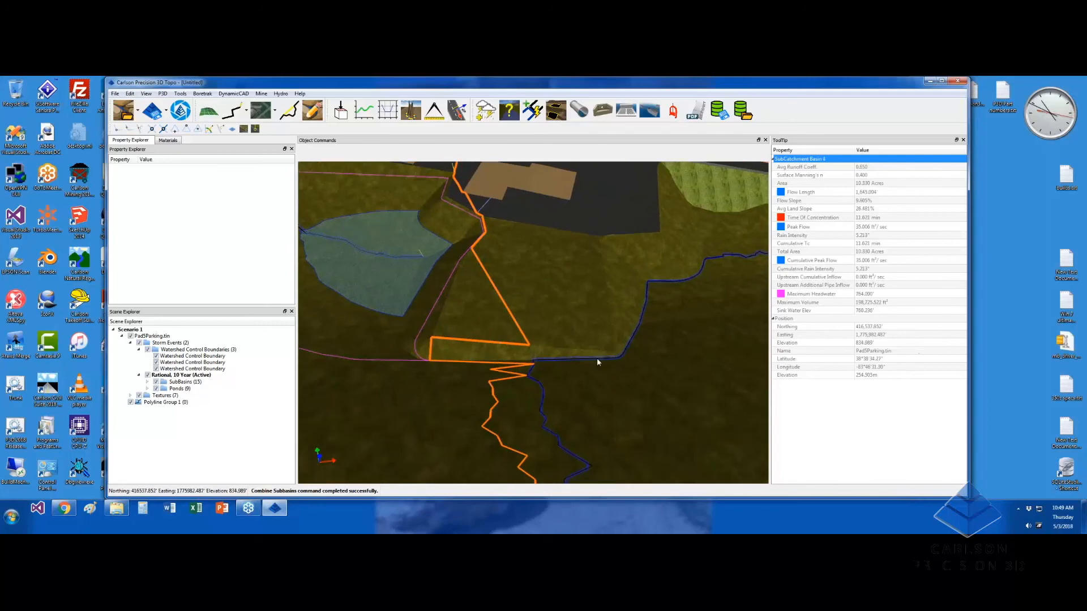
pyautogui.moveTo(601, 362); pyautogui.dragTo(662, 405, button='middle')
# Replace the orange boundary's notch beside the pond with a direct segment
pyautogui.click(607, 371)
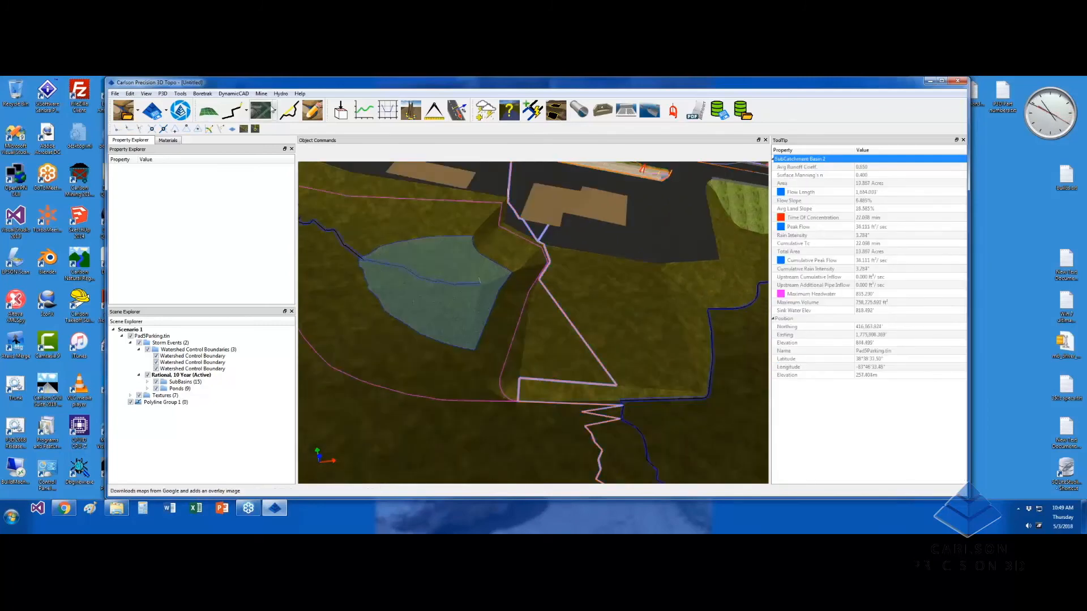
pyautogui.click(288, 115)
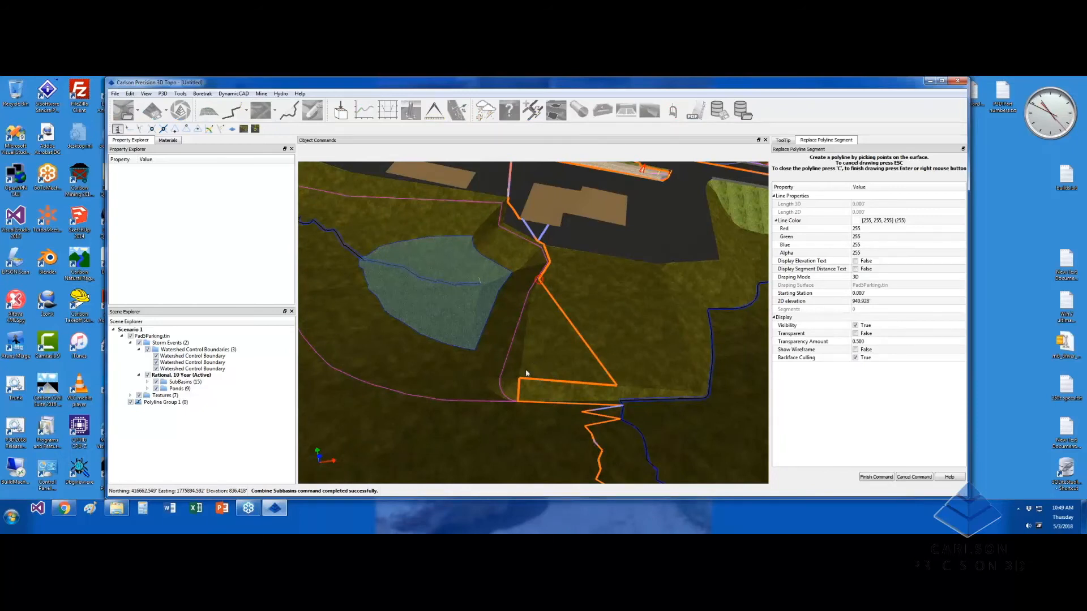
pyautogui.click(539, 279)
pyautogui.click(552, 392)
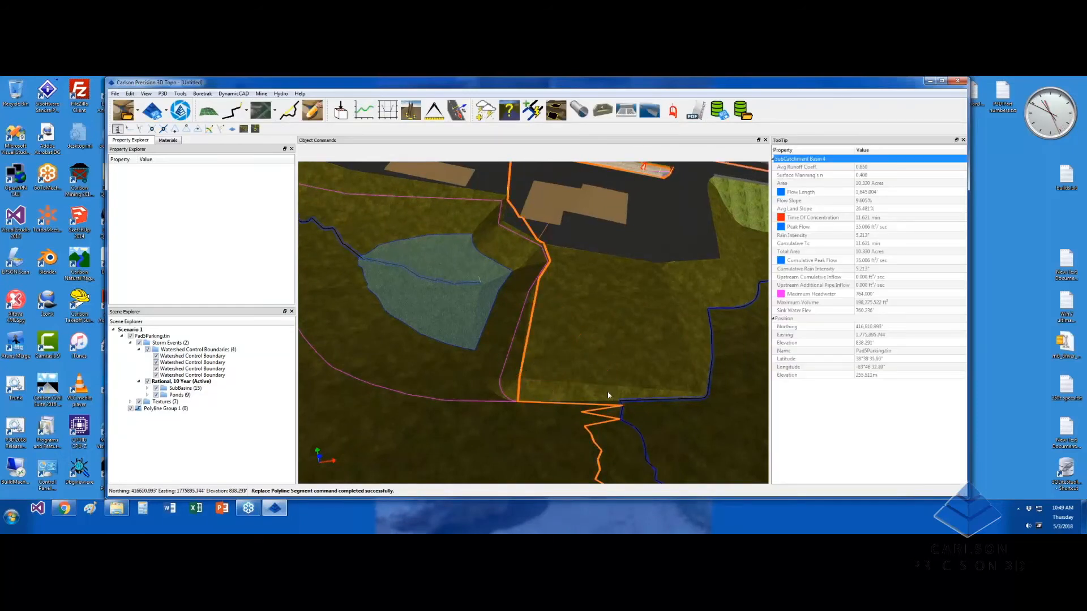
pyautogui.scroll(-3, 590, 364)
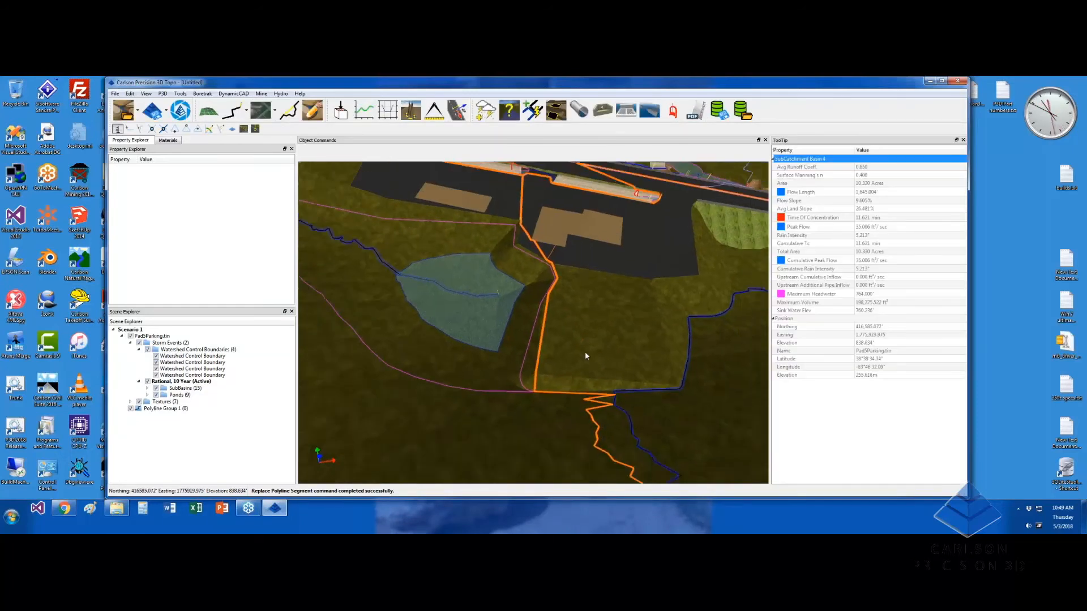
pyautogui.scroll(3, 578, 351)
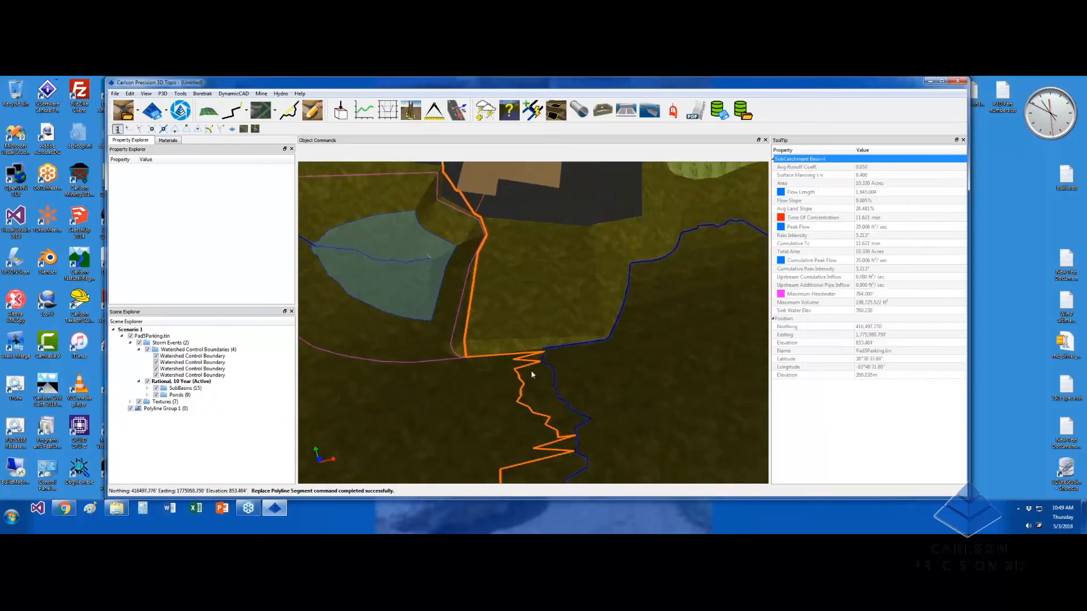
# Review the watershed control boundaries group in Scene Explorer, then clear the selection
pyautogui.click(523, 388)
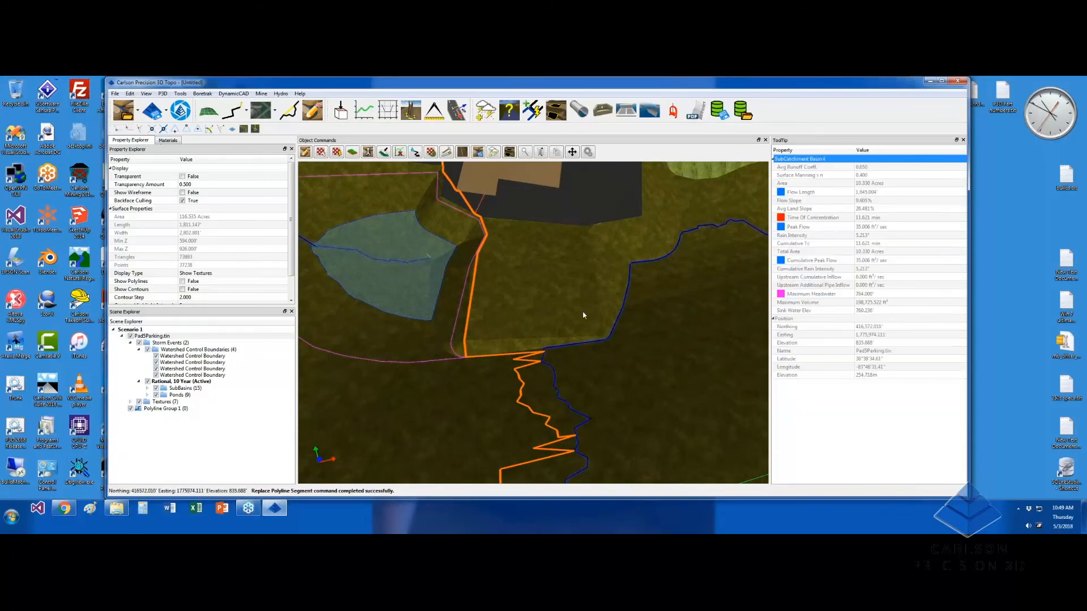
pyautogui.moveTo(584, 315); pyautogui.dragTo(537, 343, button='middle')
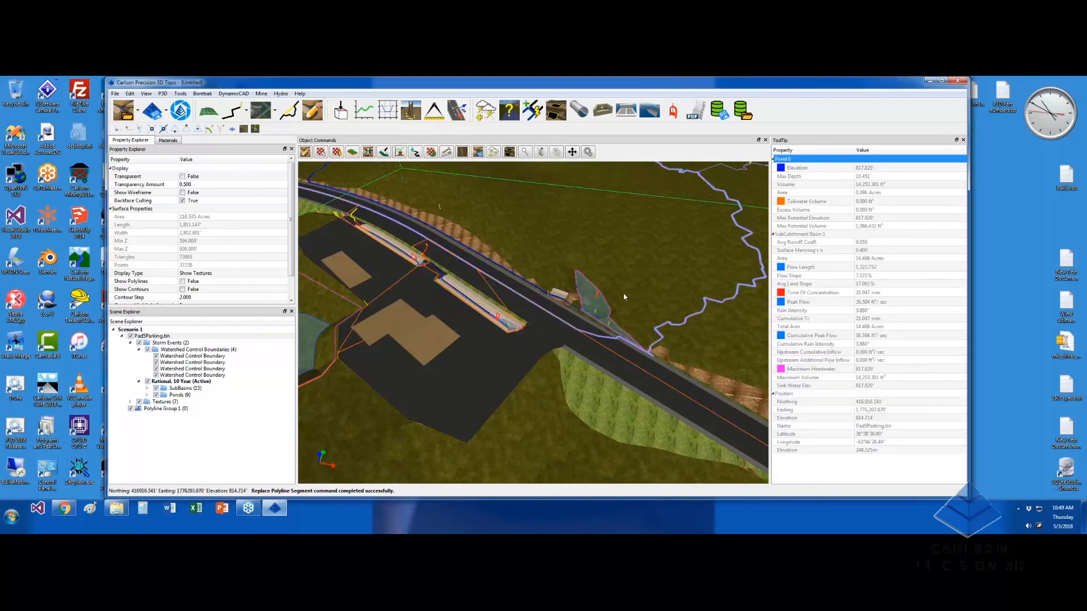
pyautogui.click(222, 361)
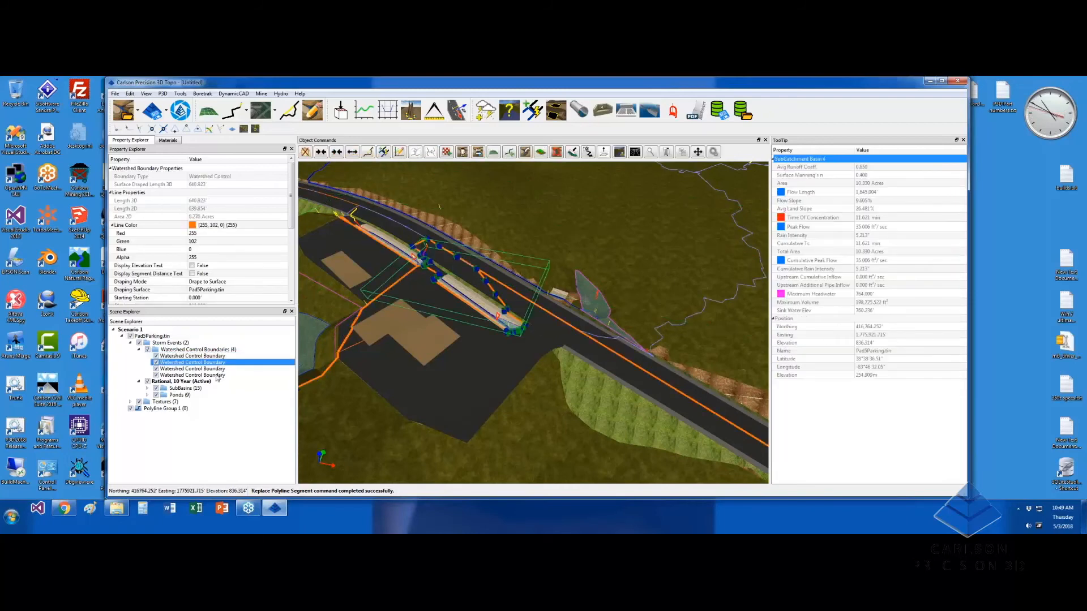
pyautogui.click(218, 350)
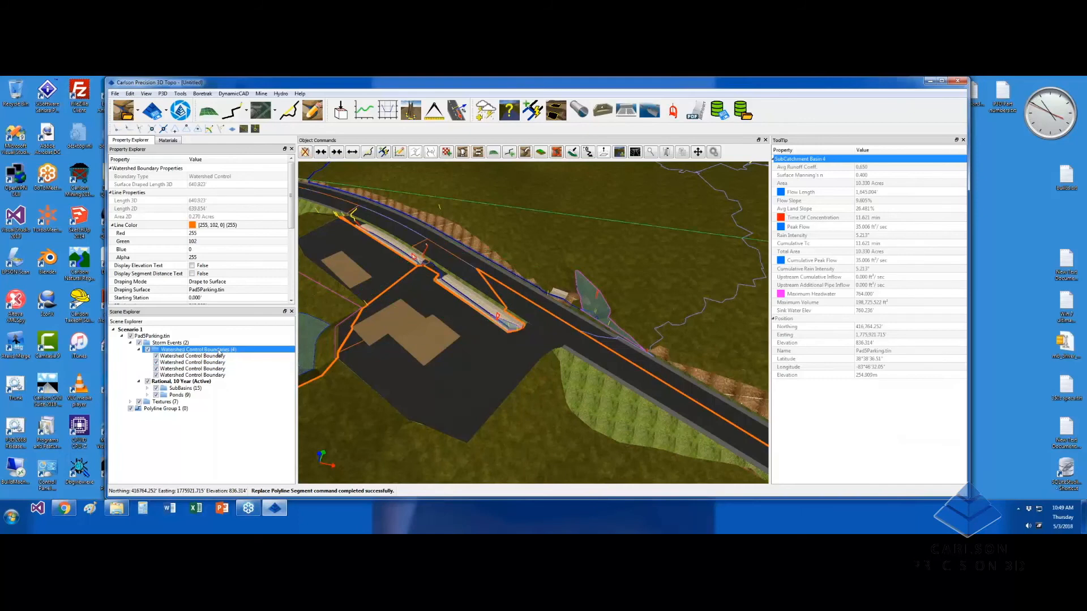
pyautogui.scroll(-2, 388, 364)
pyautogui.scroll(-3, 393, 367)
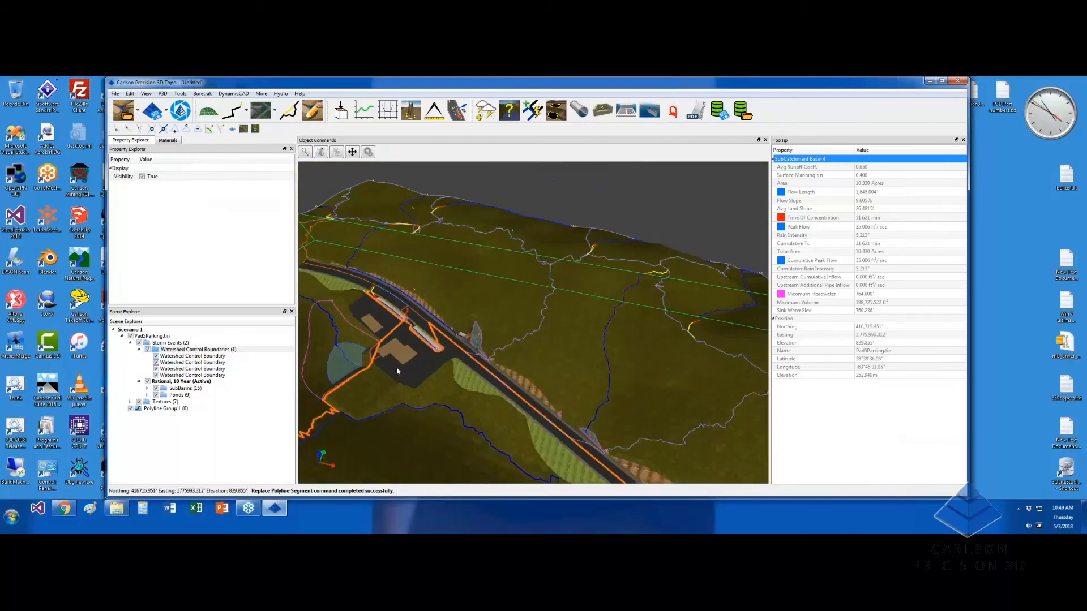
pyautogui.moveTo(366, 368); pyautogui.dragTo(433, 389, button='middle')
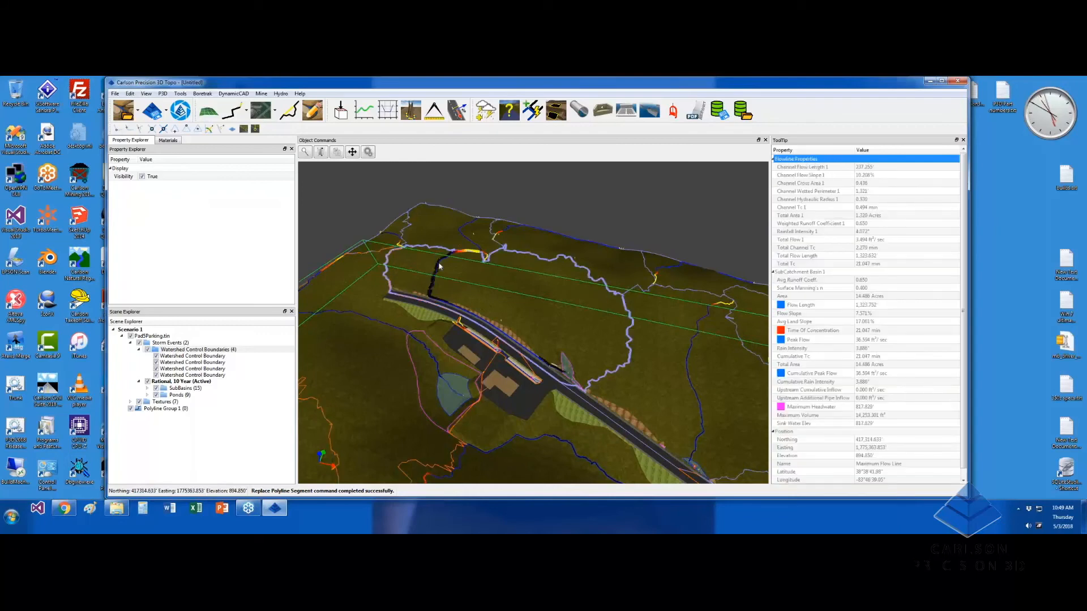
pyautogui.press('Escape')
pyautogui.scroll(-2, 481, 288)
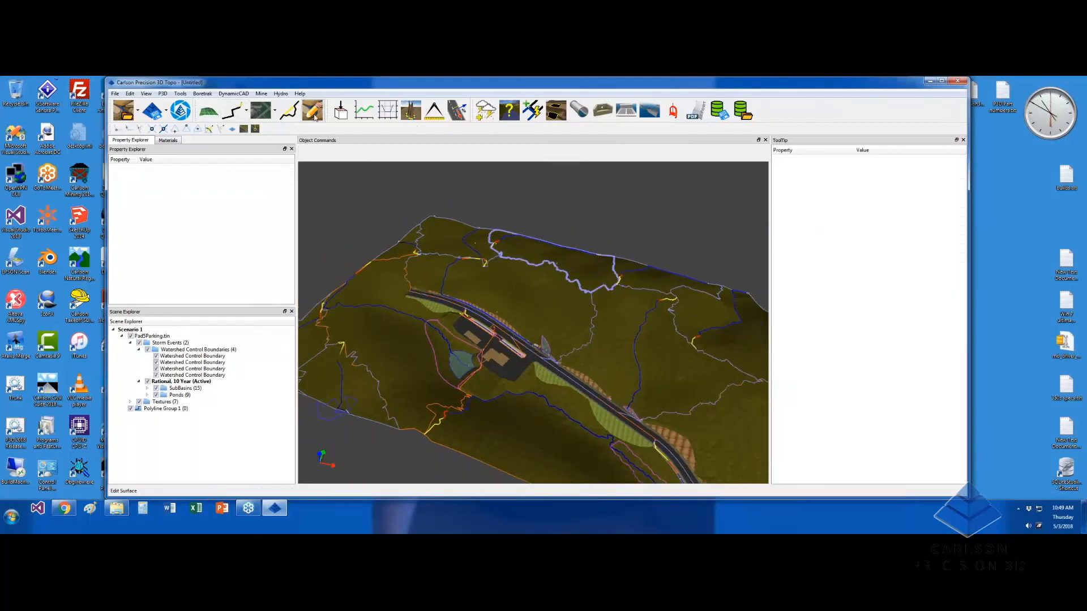
# Draw a closed five-corner polyline around the parking-pad area
pyautogui.click(314, 118)
pyautogui.click(441, 238)
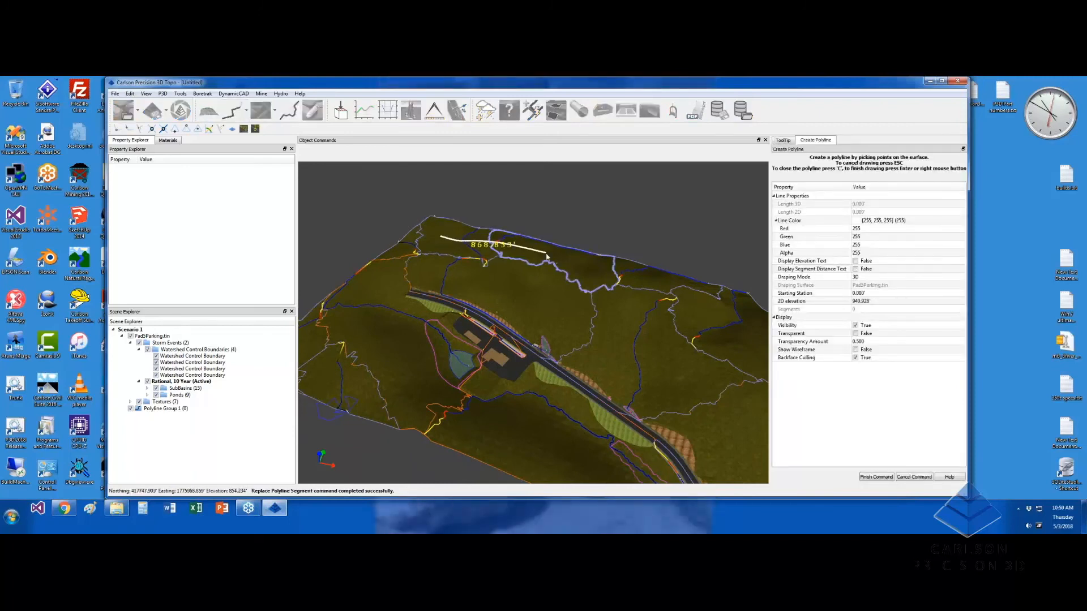
pyautogui.click(639, 296)
pyautogui.click(570, 447)
pyautogui.click(405, 383)
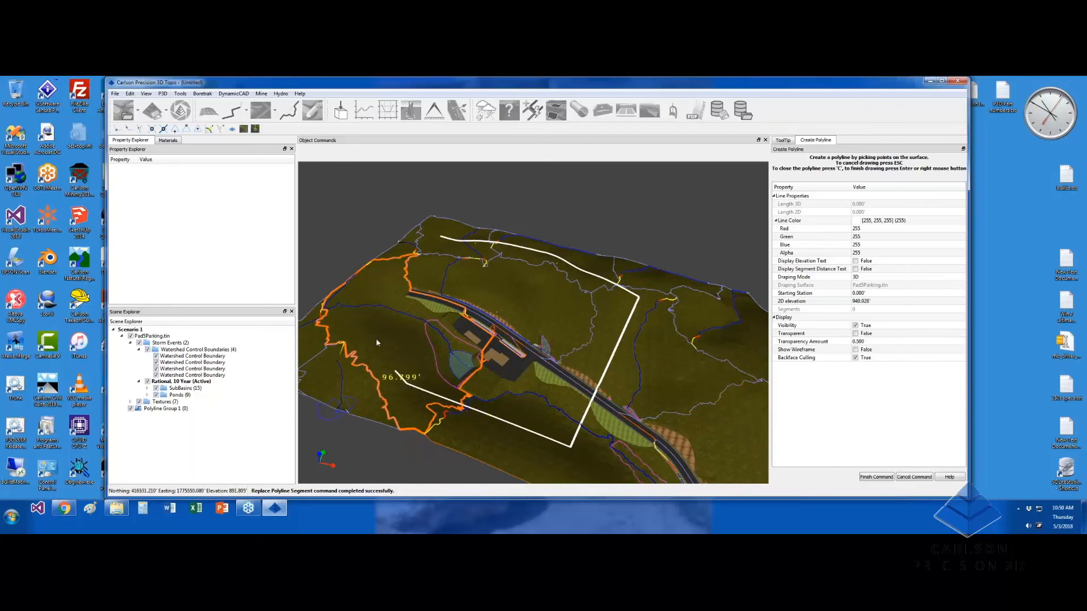
pyautogui.click(394, 306)
pyautogui.press('c')
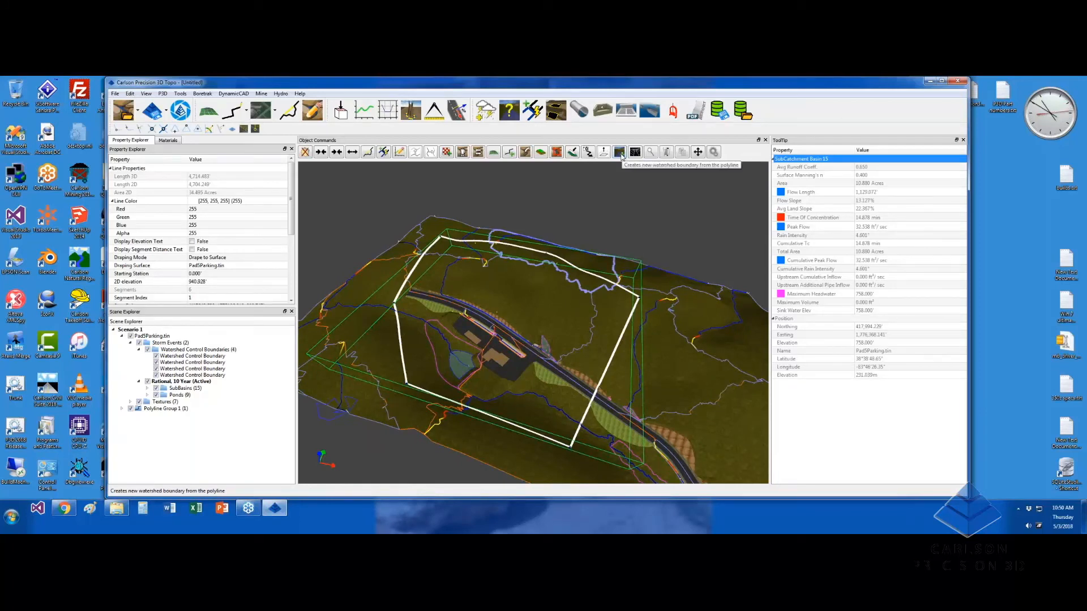
# Convert the polyline into a Watershed Inclusion Boundary and review it in Scene Explorer
pyautogui.click(619, 153)
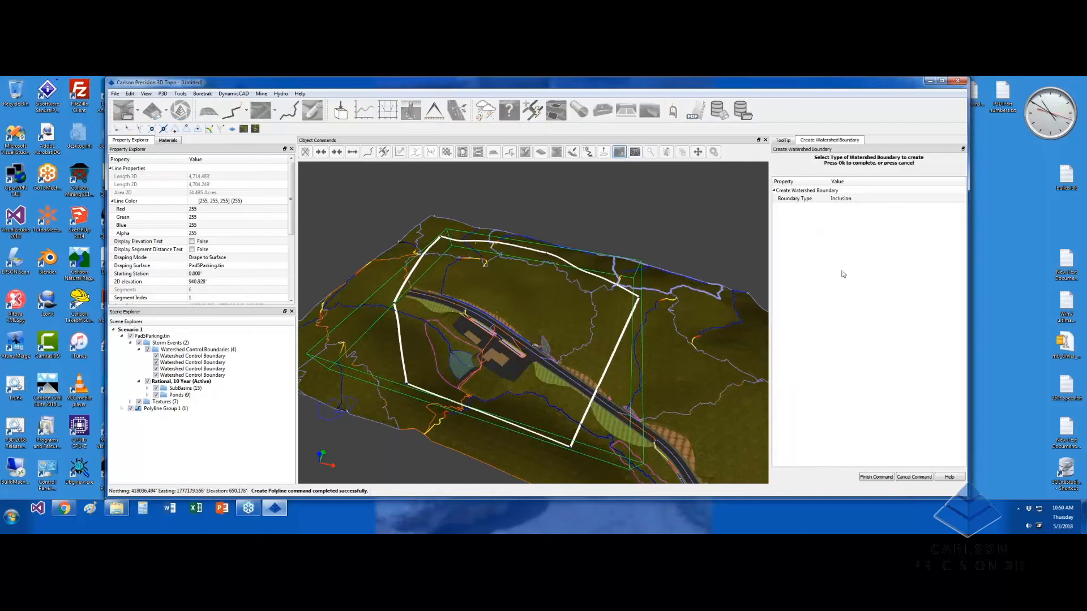
pyautogui.click(853, 199)
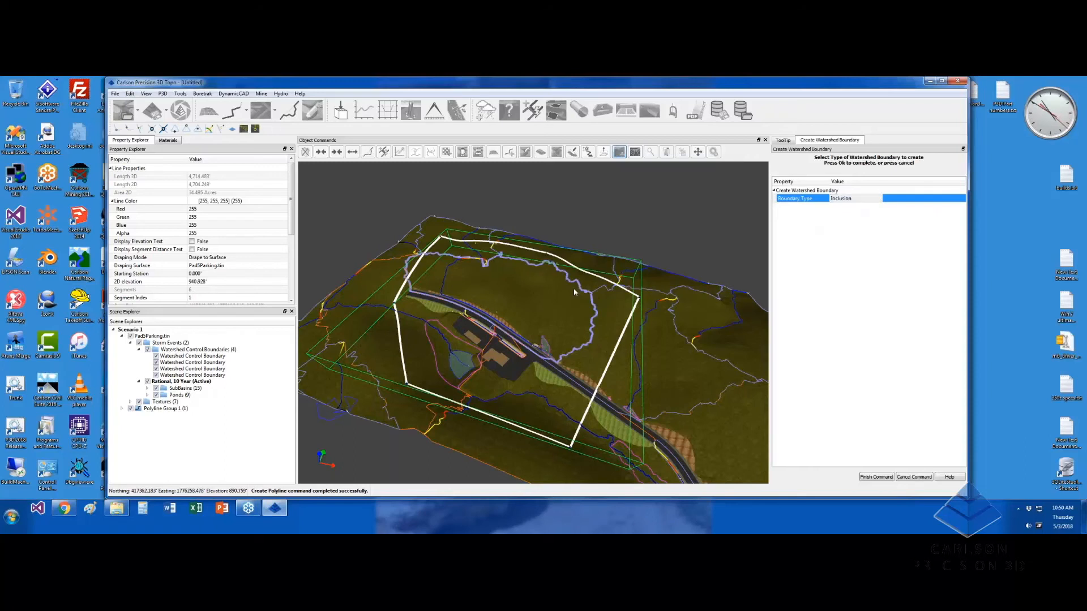
pyautogui.click(879, 415)
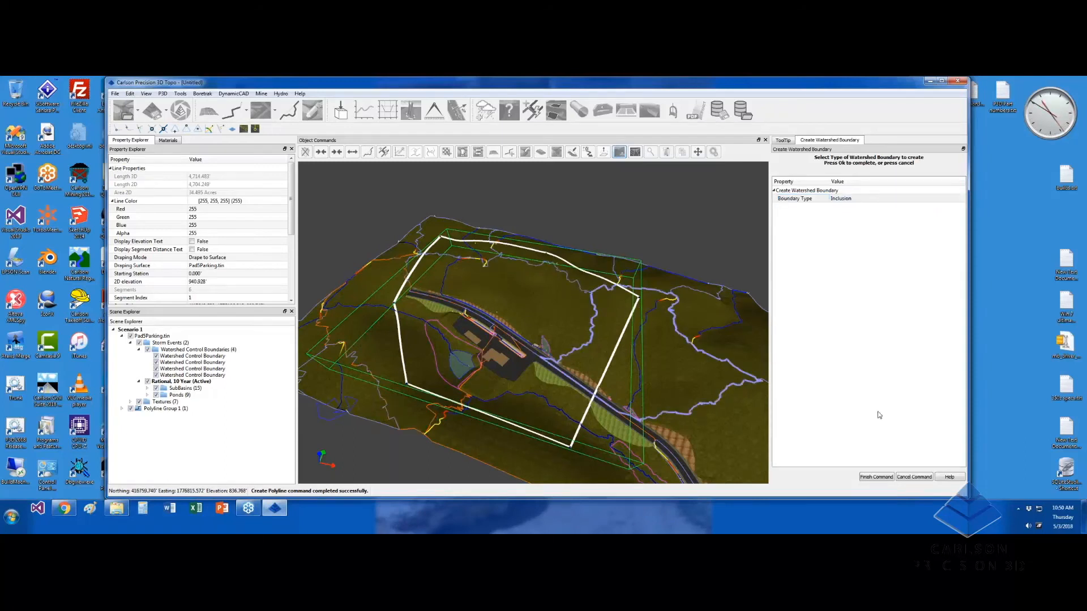
pyautogui.click(877, 477)
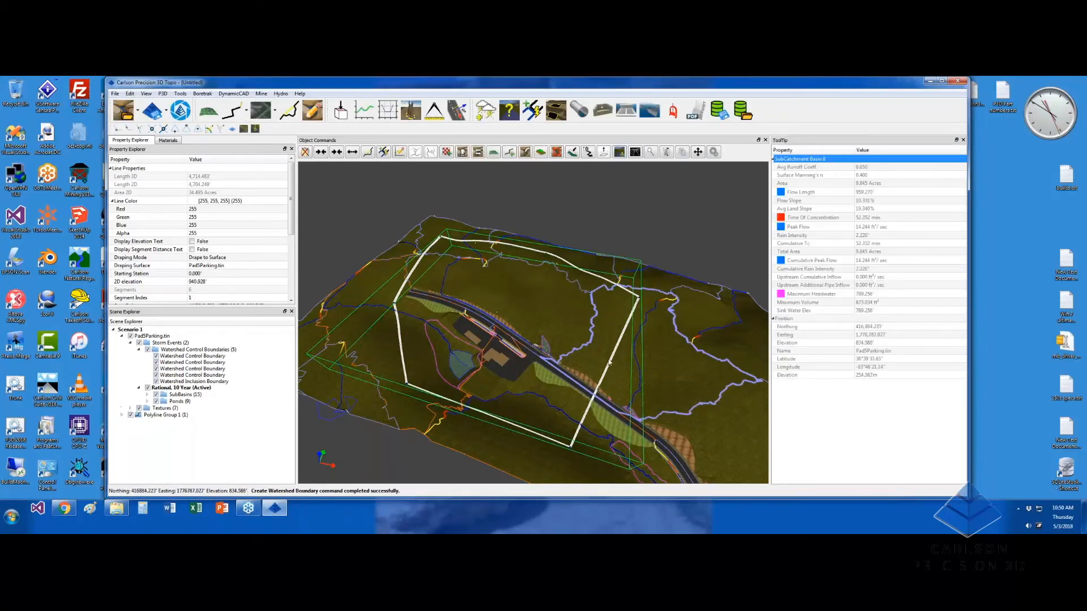
pyautogui.click(211, 381)
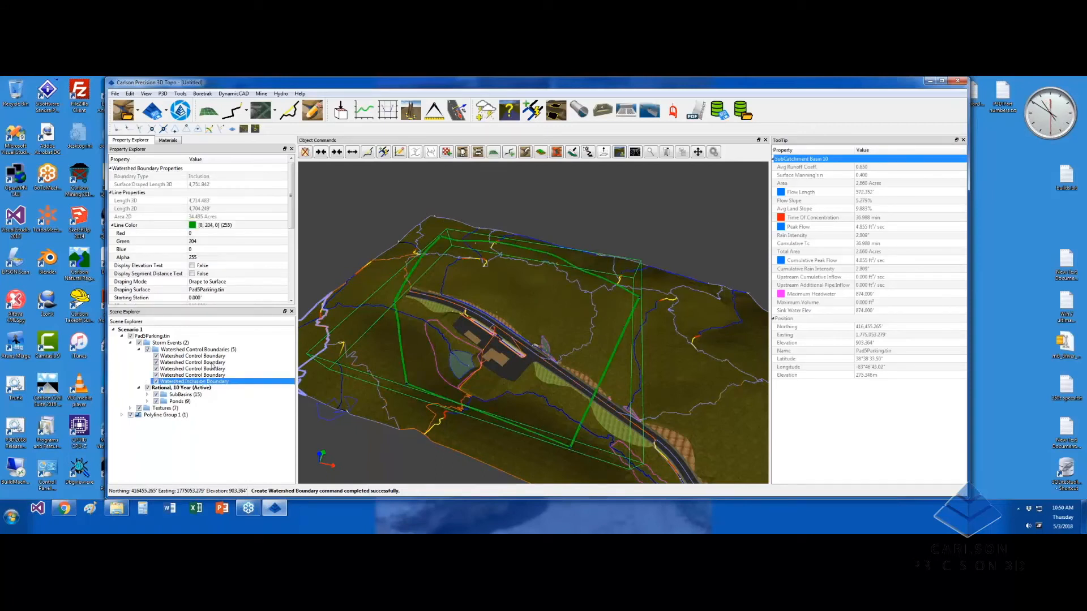
pyautogui.click(181, 388)
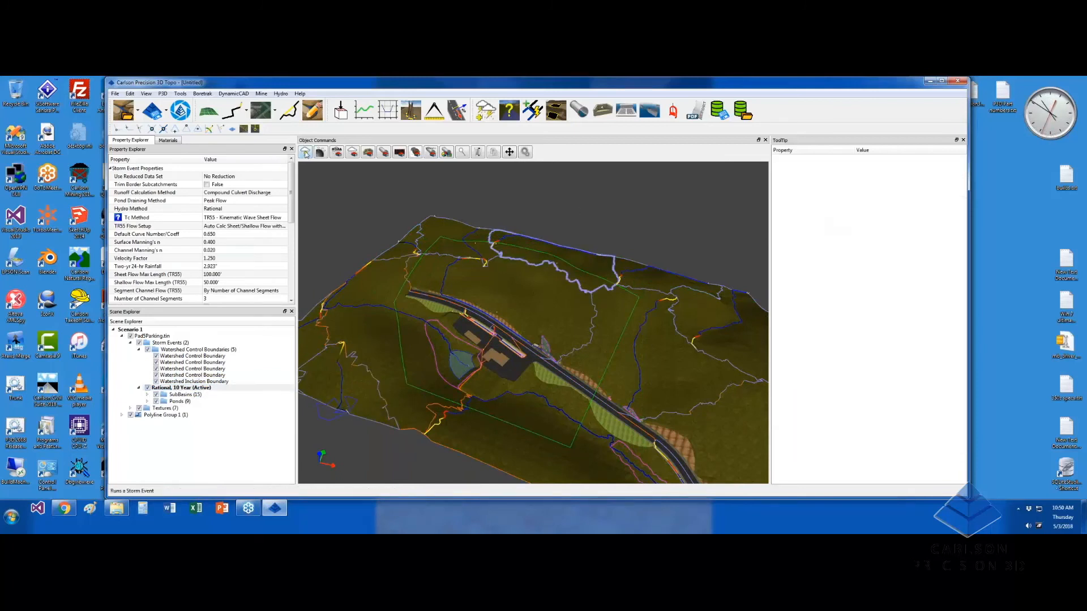
# Rerun the 10-year storm event and zoom in on the pond junction by the road
pyautogui.click(306, 153)
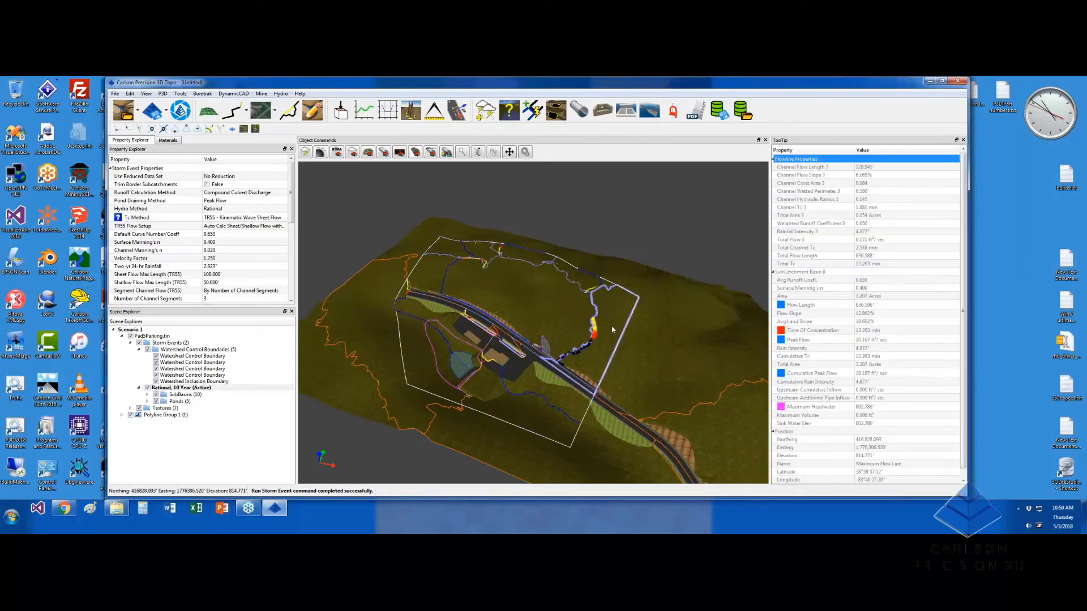
pyautogui.scroll(5, 535, 386)
pyautogui.scroll(6, 556, 372)
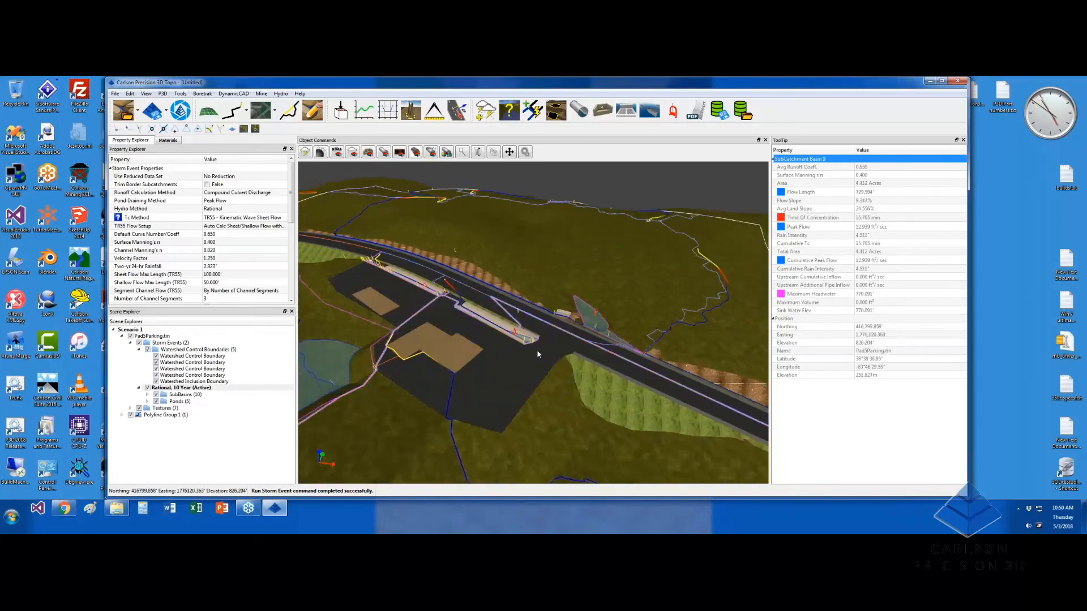
pyautogui.moveTo(532, 368)
pyautogui.mouseDown(button='middle')
pyautogui.moveTo(534, 387)
pyautogui.moveTo(550, 384)
pyautogui.moveTo(539, 386)
pyautogui.mouseUp(button='middle')
pyautogui.scroll(4, 462, 304)
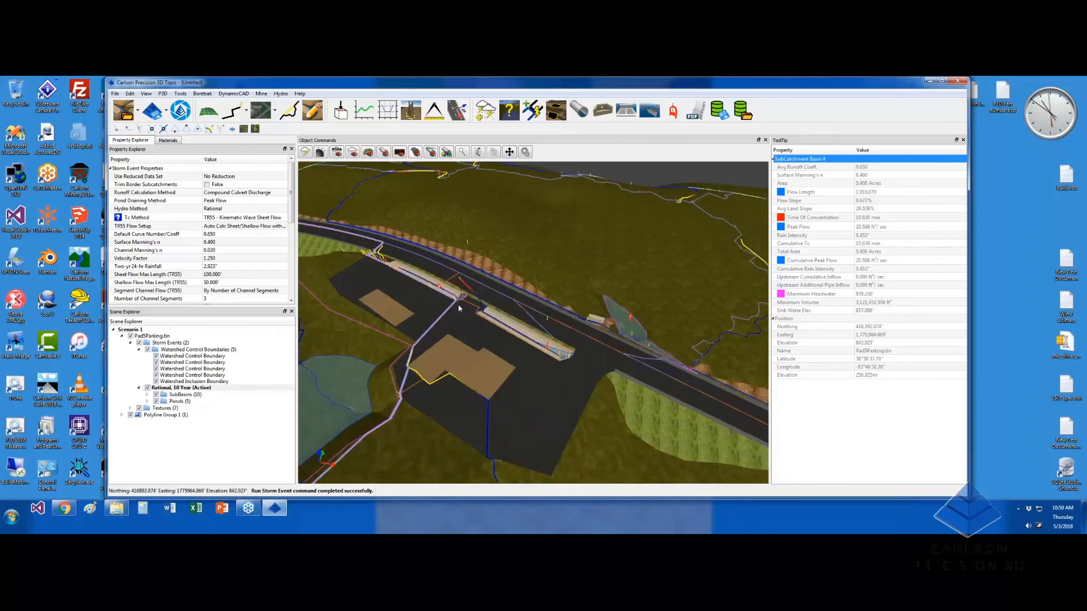
pyautogui.scroll(4, 467, 307)
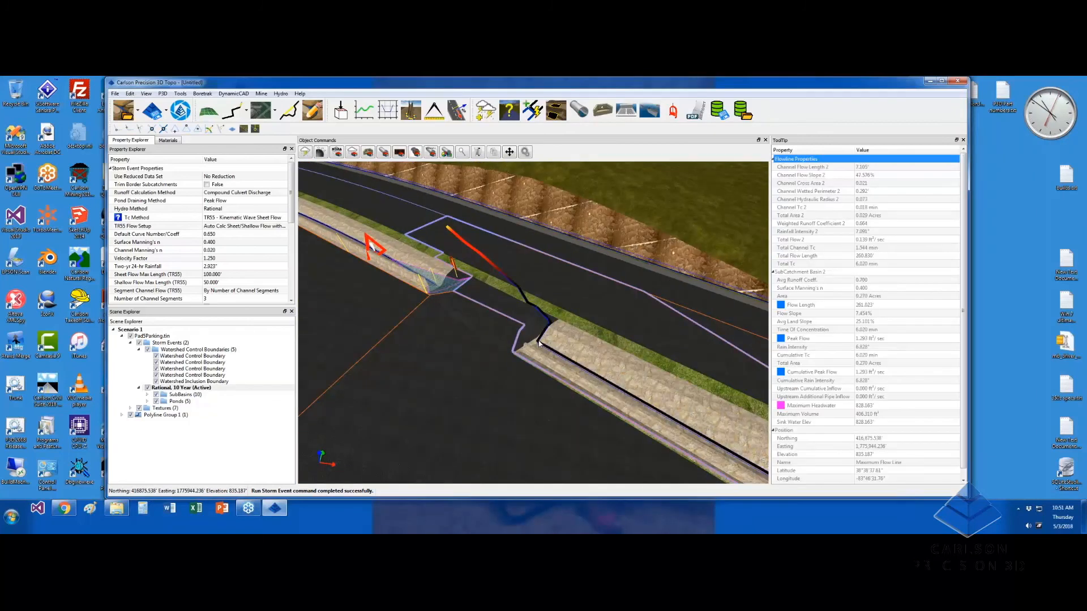
# Create CulvertPipe1 from the culvert inlet by the road to its downstream point
pyautogui.click(578, 109)
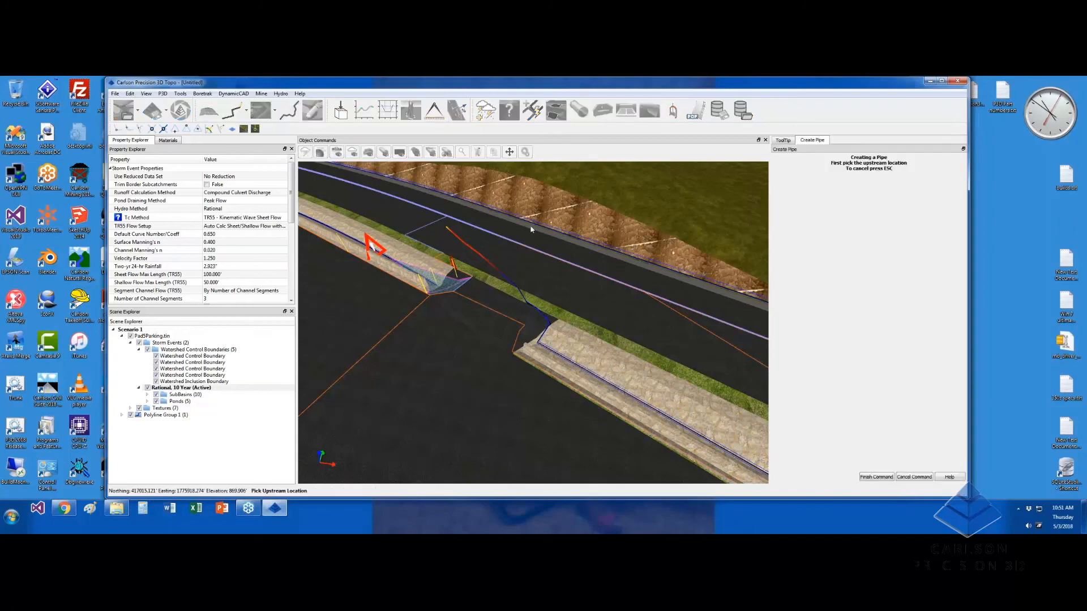
pyautogui.click(439, 290)
pyautogui.scroll(3, 541, 345)
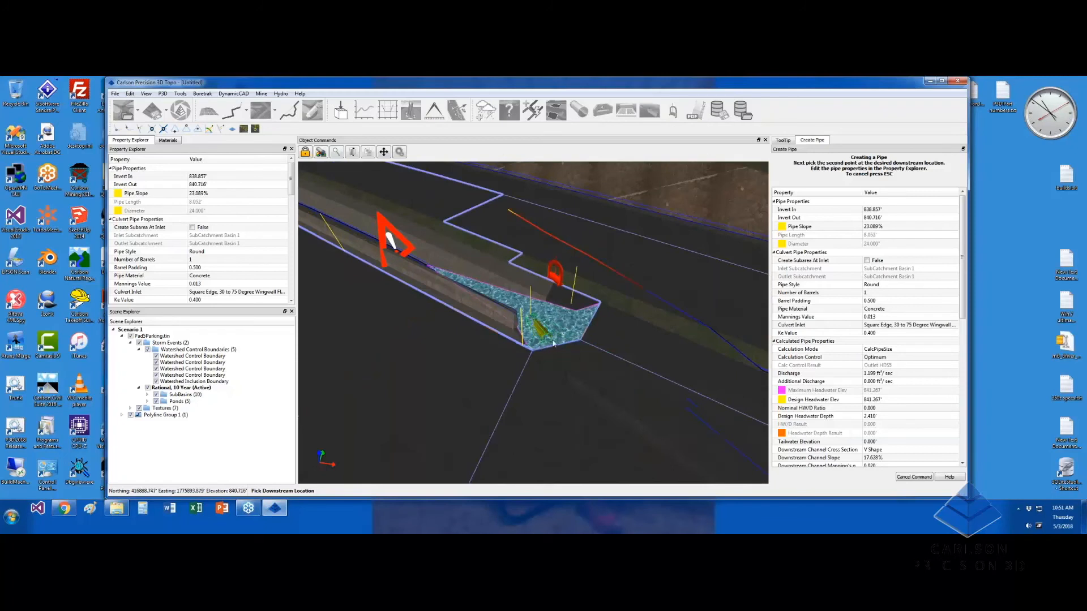
pyautogui.scroll(-5, 582, 348)
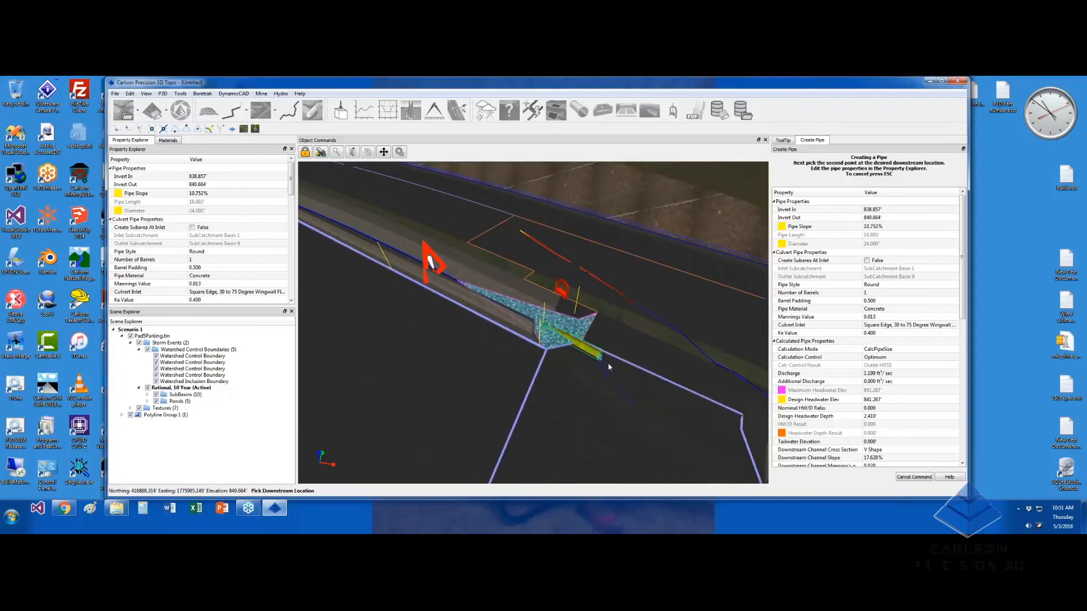
pyautogui.moveTo(627, 378); pyautogui.dragTo(464, 311, button='middle')
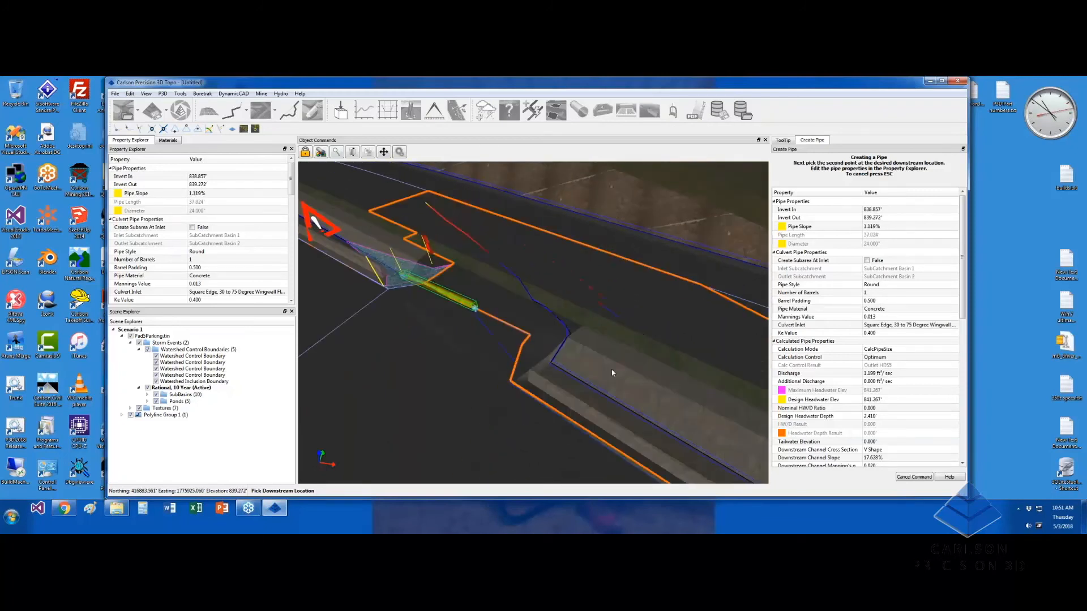
pyautogui.moveTo(568, 367); pyautogui.dragTo(503, 347, button='middle')
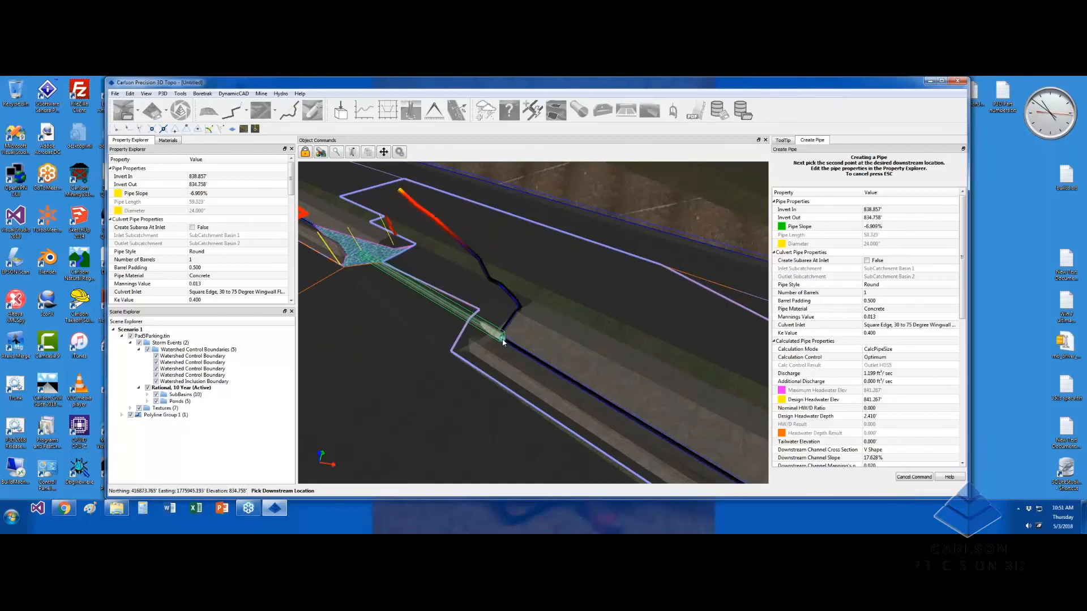
pyautogui.click(504, 342)
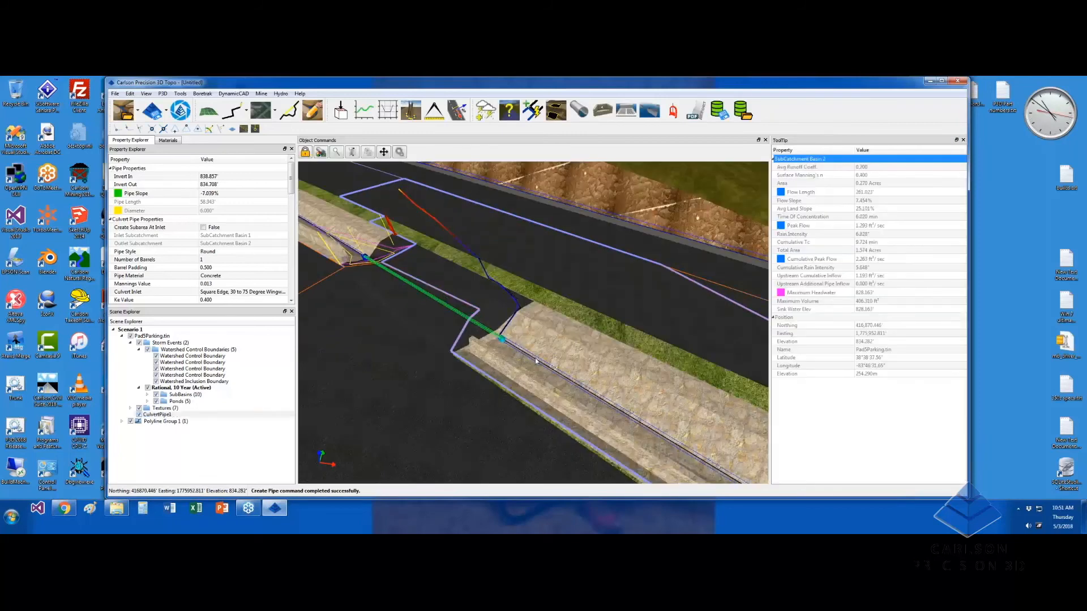
# Pan back over the road and pad to begin a second culvert pipe
pyautogui.scroll(-7, 536, 361)
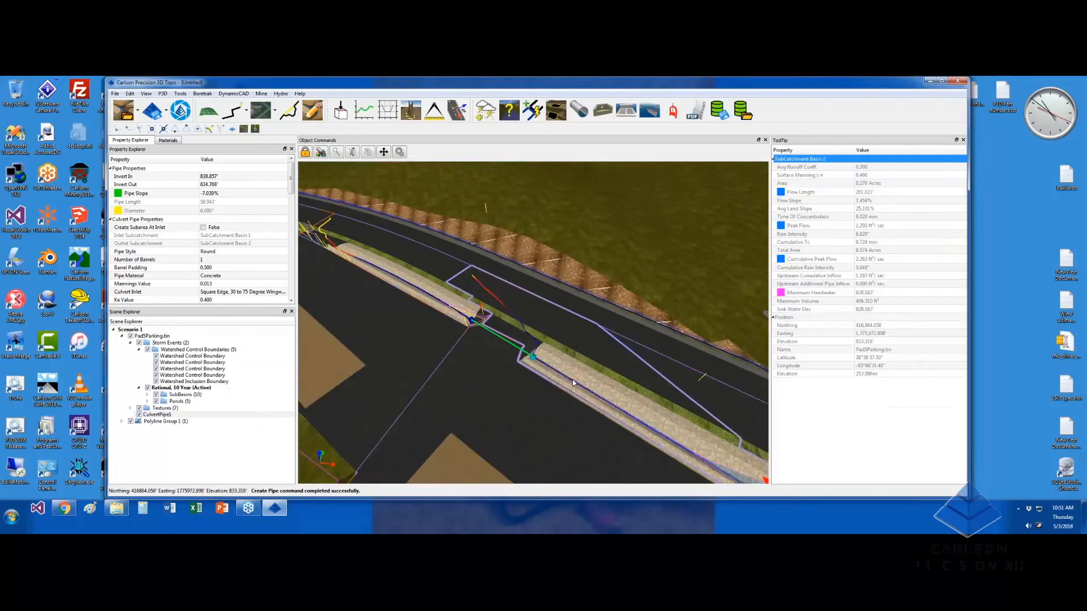
pyautogui.scroll(-2, 597, 396)
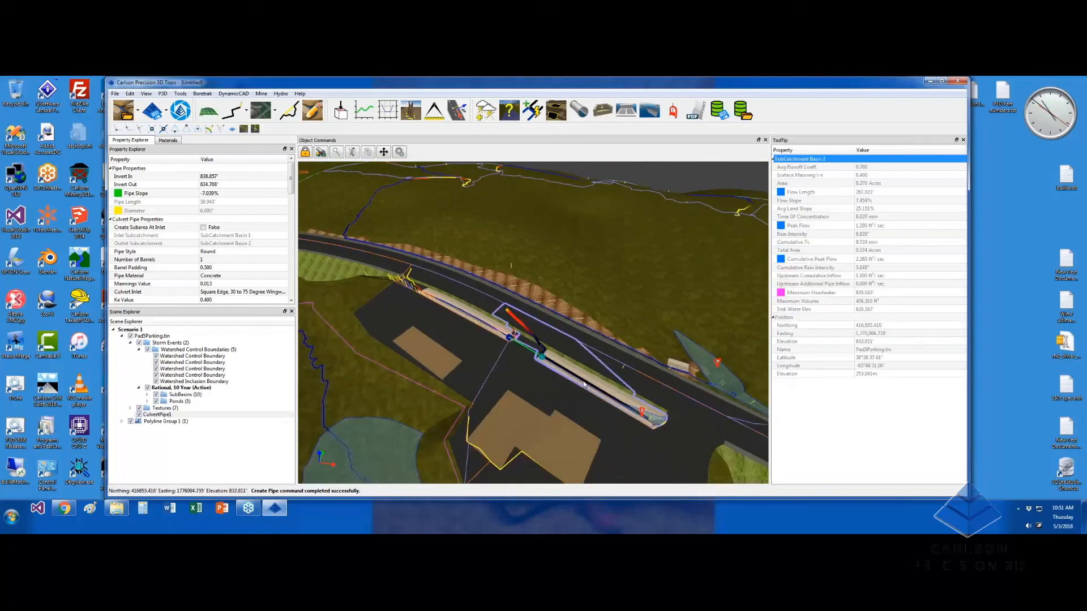
pyautogui.moveTo(730, 470); pyautogui.dragTo(569, 376, button='middle')
pyautogui.click(578, 110)
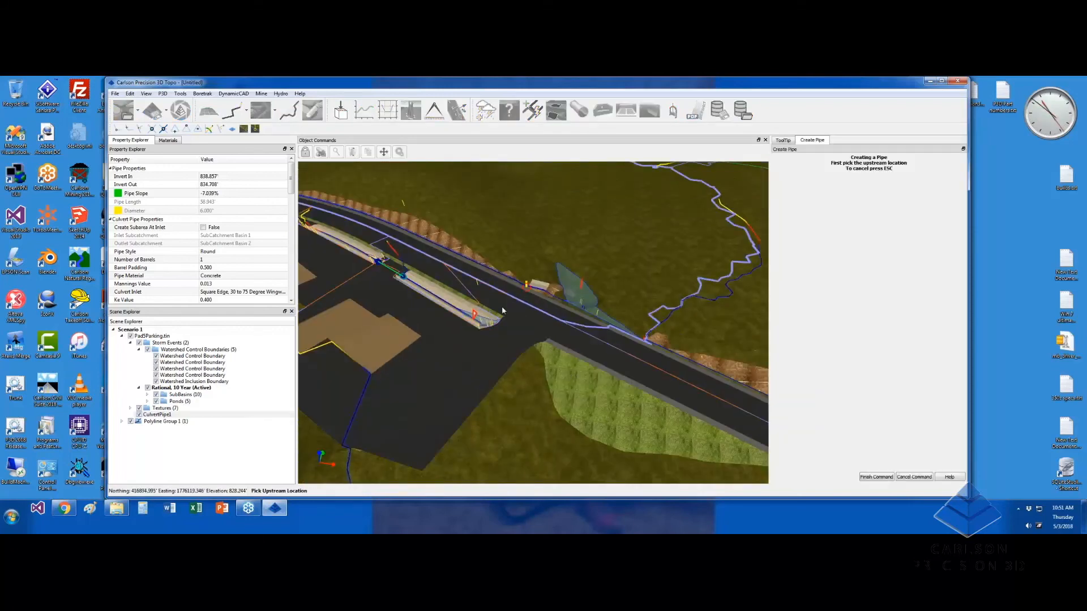
# Create CulvertPipe2 from the curbed island end onto the grassy slope, sloping -3.832%
pyautogui.click(482, 327)
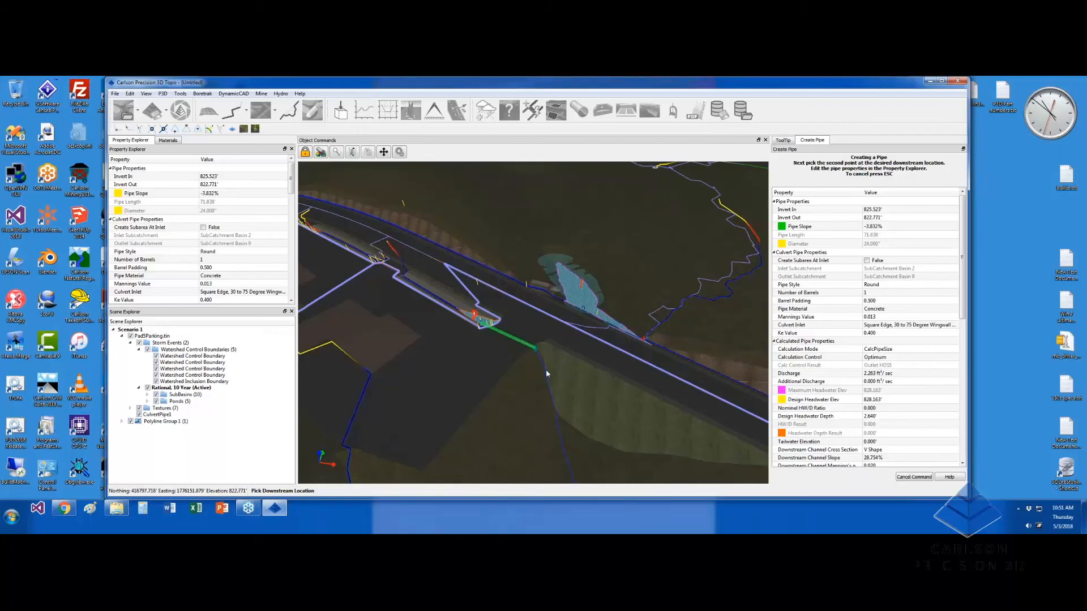
pyautogui.click(547, 372)
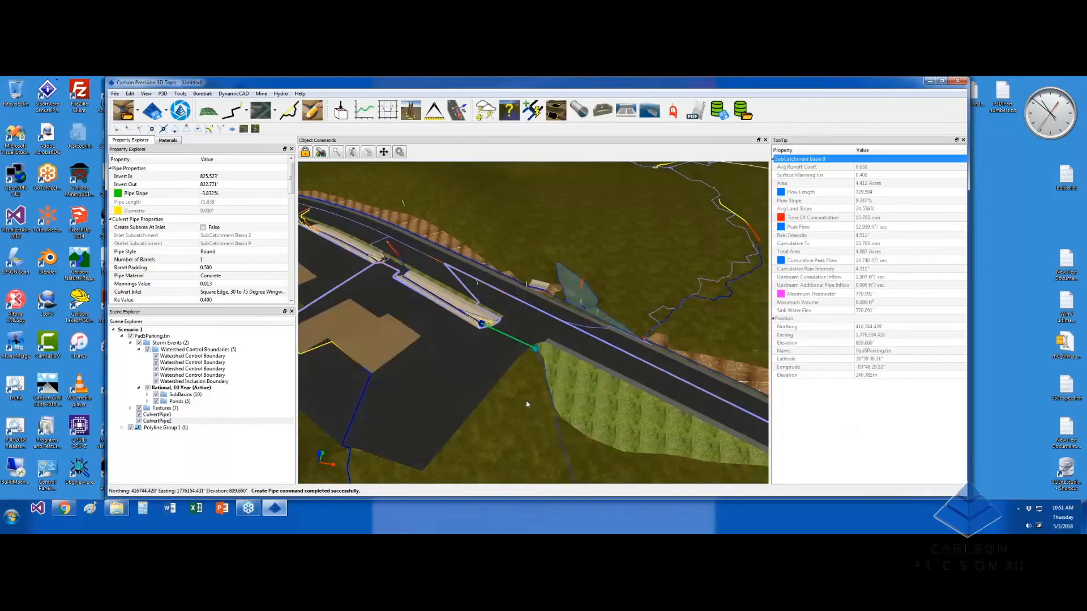
pyautogui.moveTo(527, 405); pyautogui.dragTo(570, 406, button='middle')
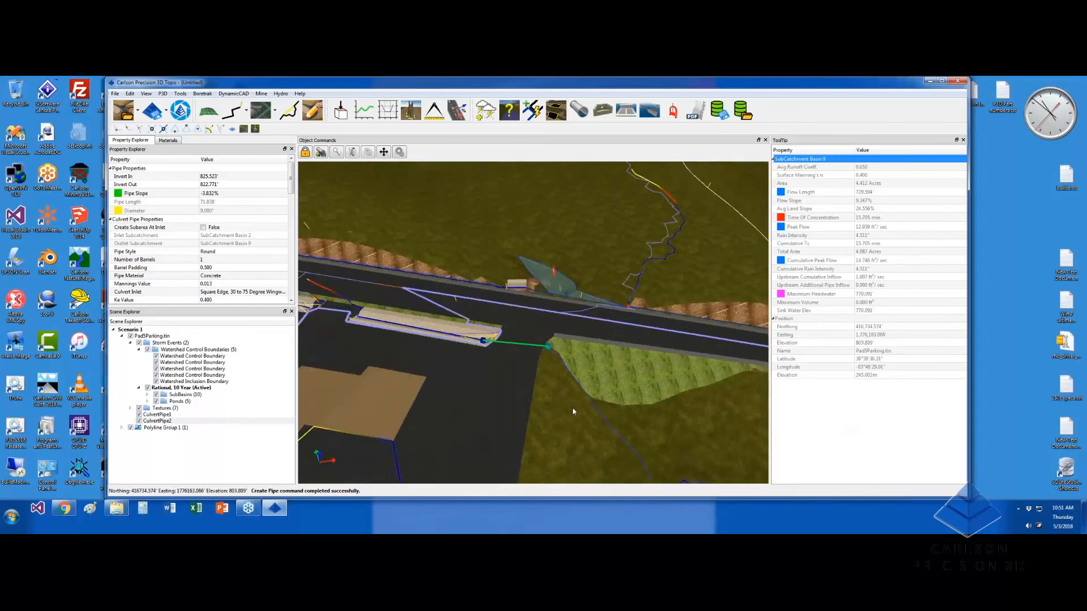
pyautogui.scroll(-5, 570, 405)
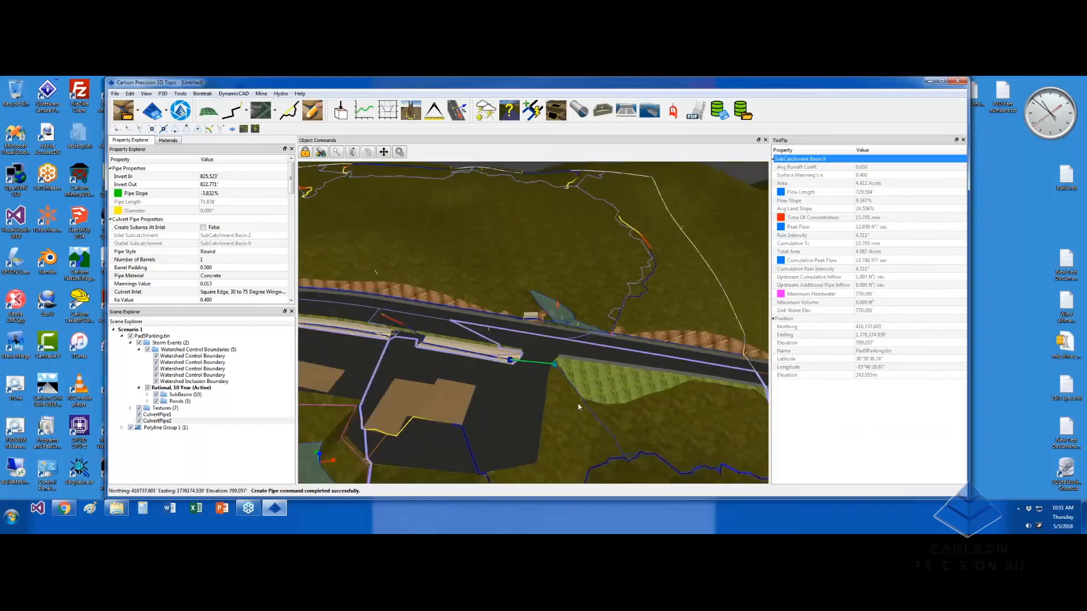
pyautogui.moveTo(574, 405); pyautogui.dragTo(501, 371)
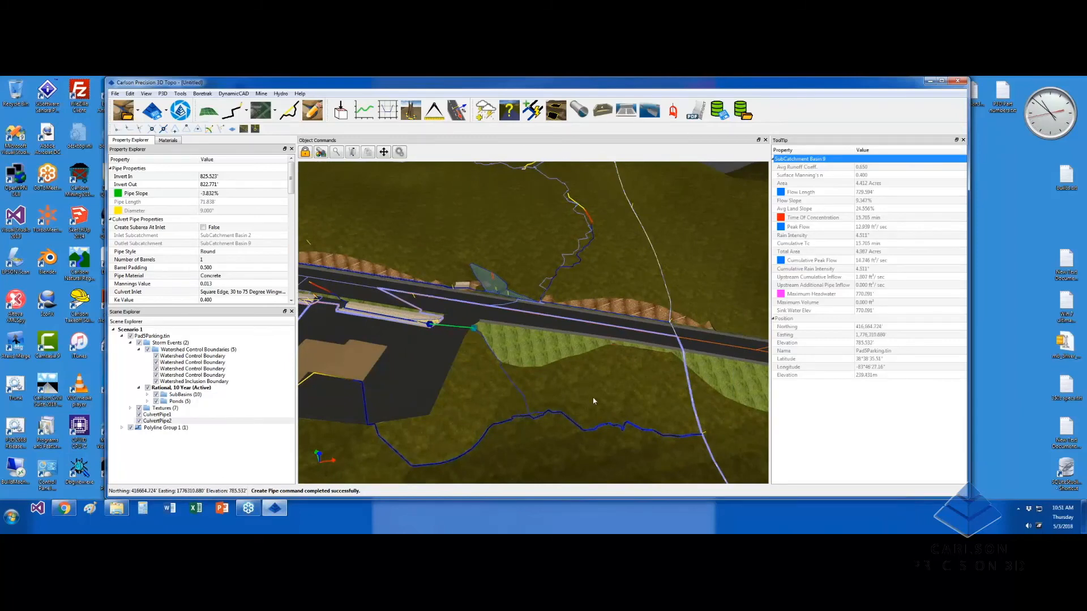
pyautogui.scroll(-2, 594, 398)
pyautogui.moveTo(590, 390); pyautogui.dragTo(545, 315)
pyautogui.moveTo(621, 334); pyautogui.dragTo(660, 339)
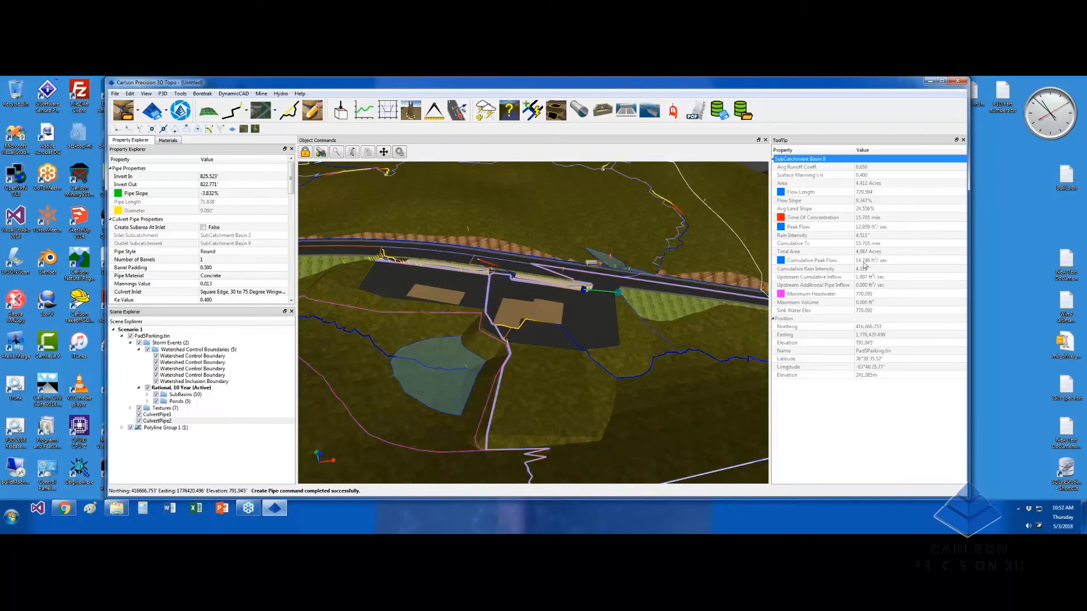
pyautogui.moveTo(673, 334)
pyautogui.mouseDown(button='middle')
pyautogui.moveTo(701, 333)
pyautogui.moveTo(670, 332)
pyautogui.mouseUp(button='middle')
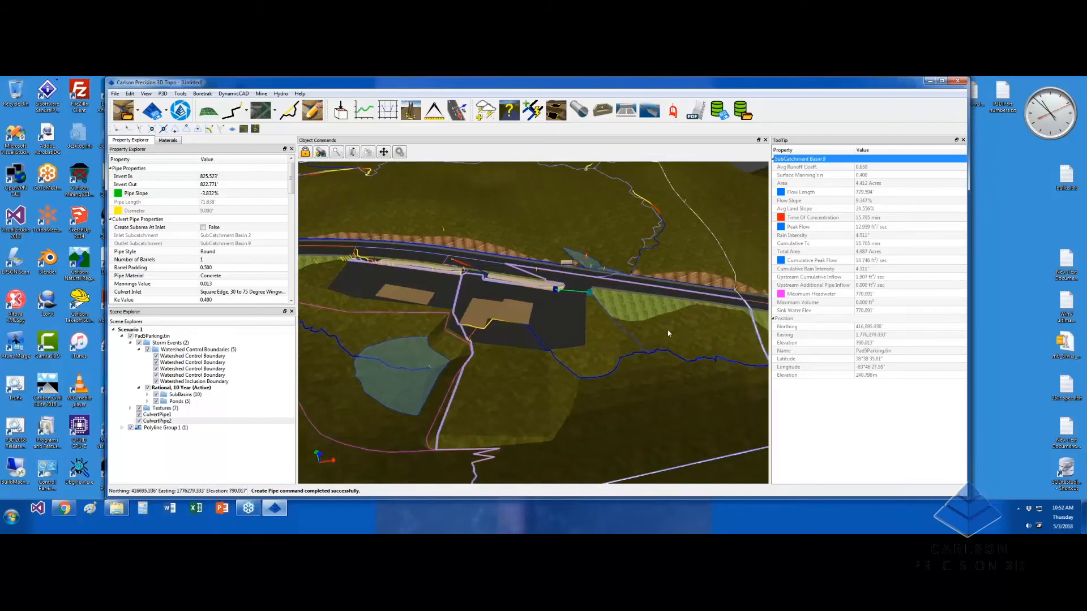
# Create CulvertPipe3 from the pond in Sub Catchment Basin 4 to the stream channel in Basin 9, sloping -2.091%
pyautogui.click(579, 111)
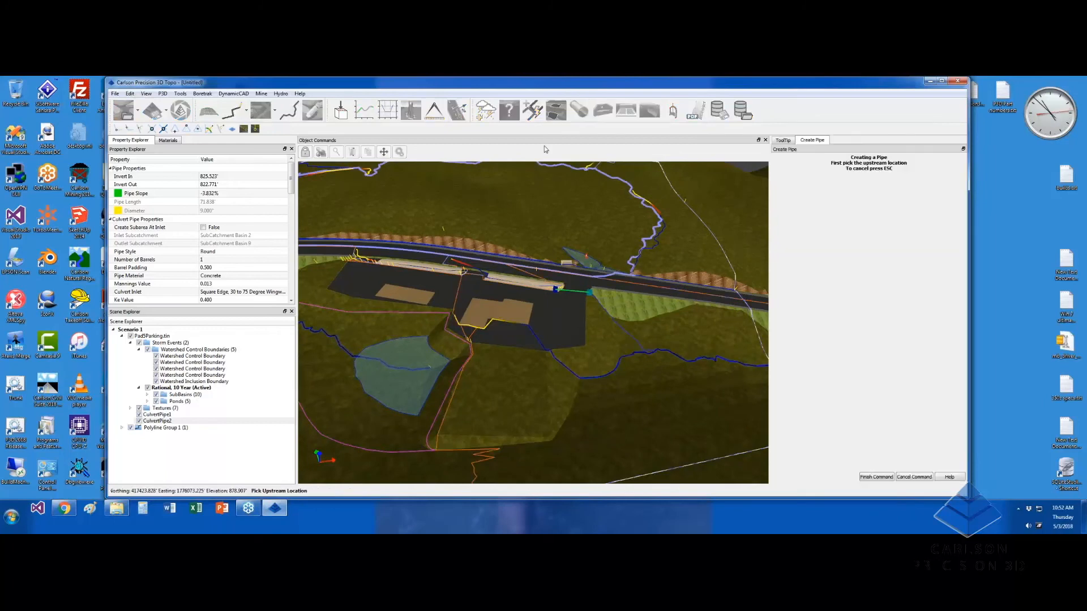
pyautogui.click(432, 369)
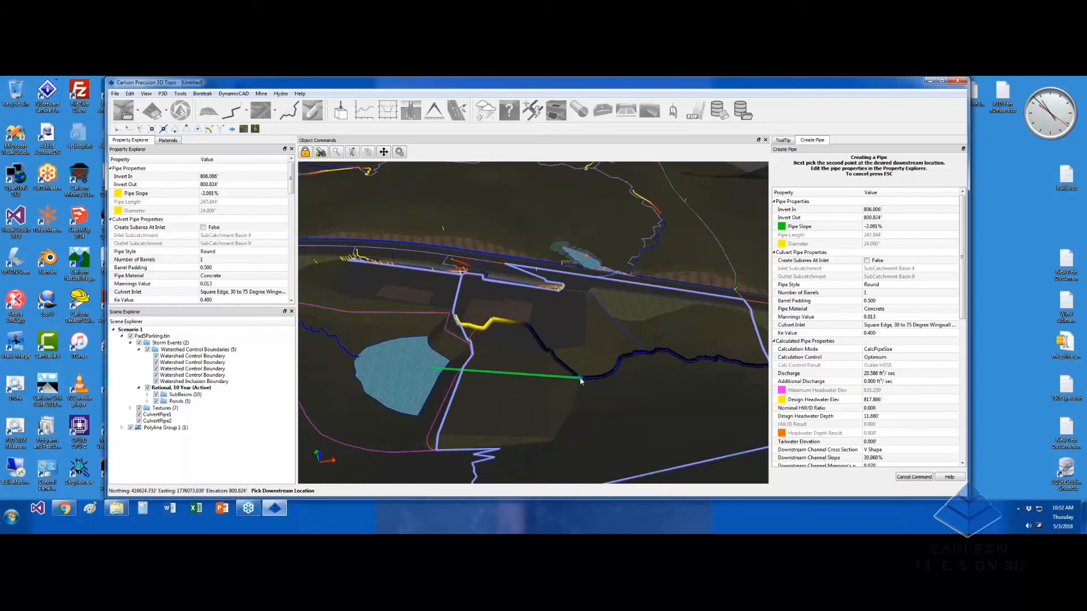
pyautogui.click(580, 381)
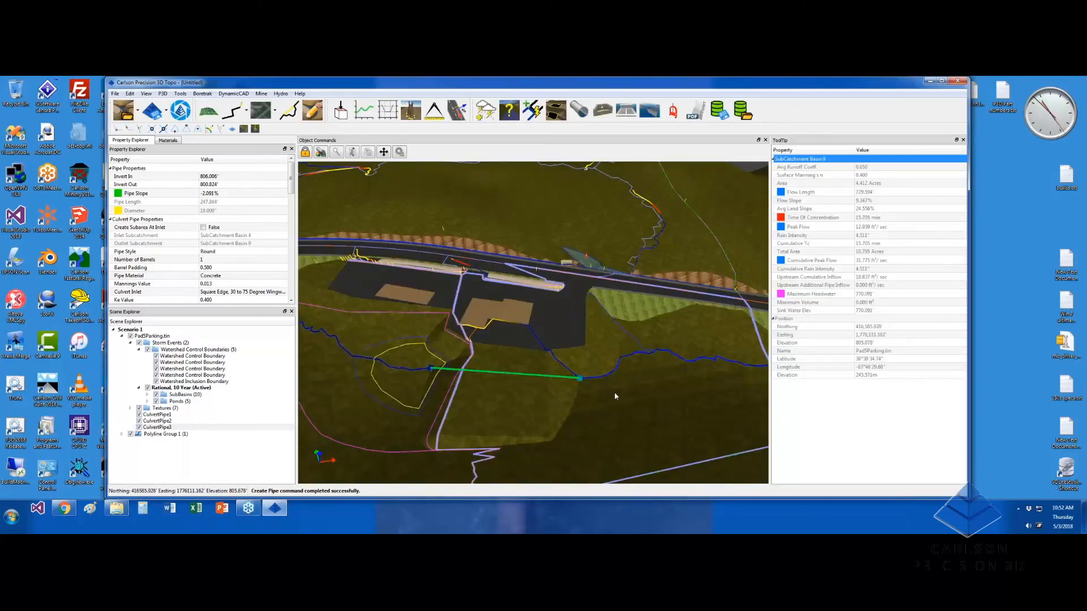
pyautogui.click(637, 403)
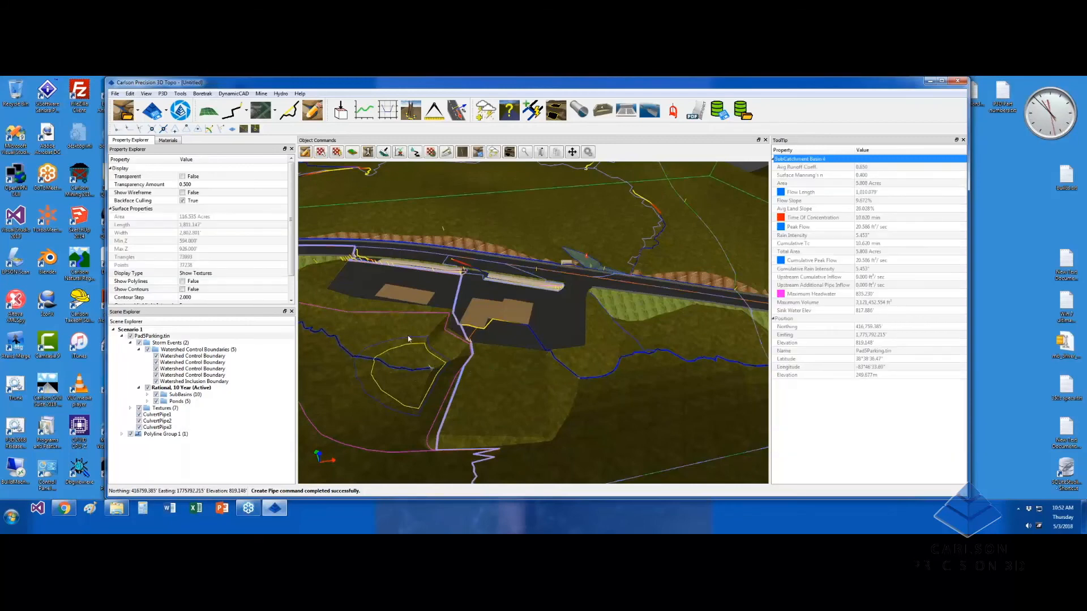
pyautogui.moveTo(446, 352); pyautogui.dragTo(552, 367, button='middle')
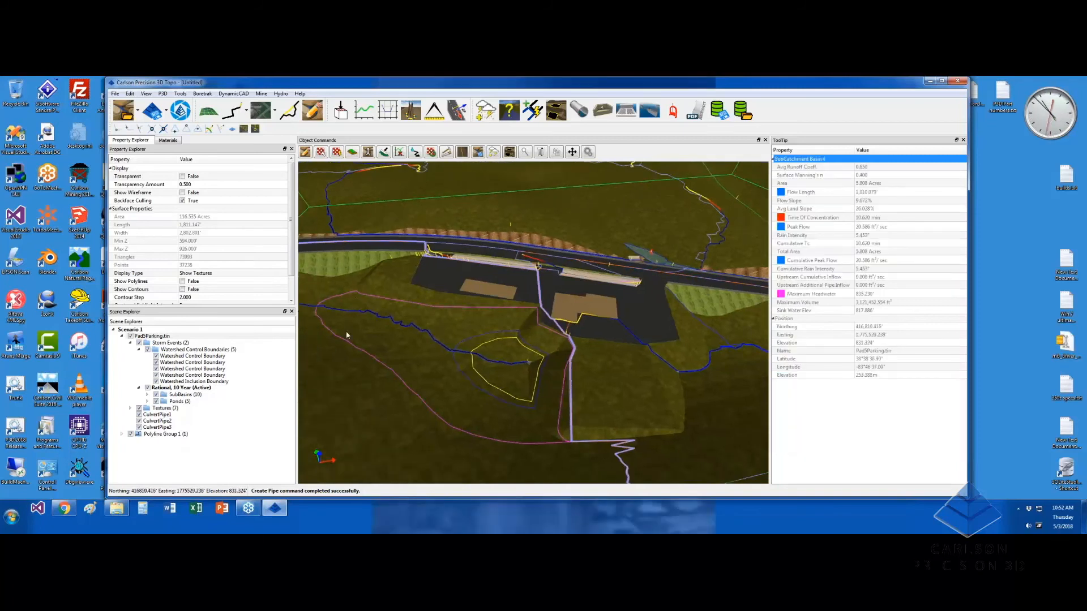
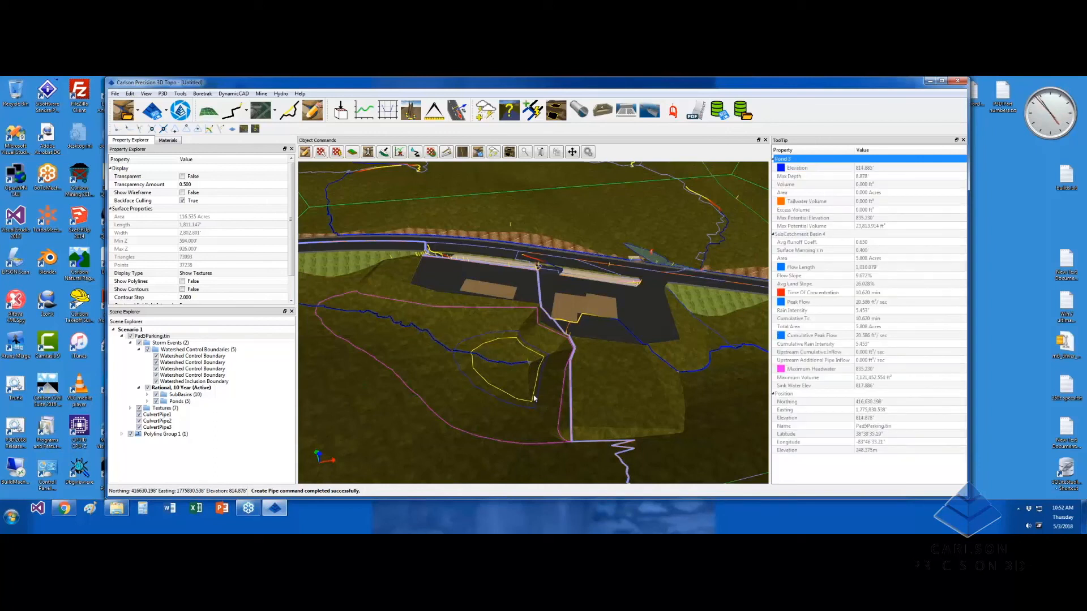
# Give CulvertPipe3 a single barrel and RCP III pipe material
pyautogui.moveTo(569, 390); pyautogui.dragTo(591, 366, button='middle')
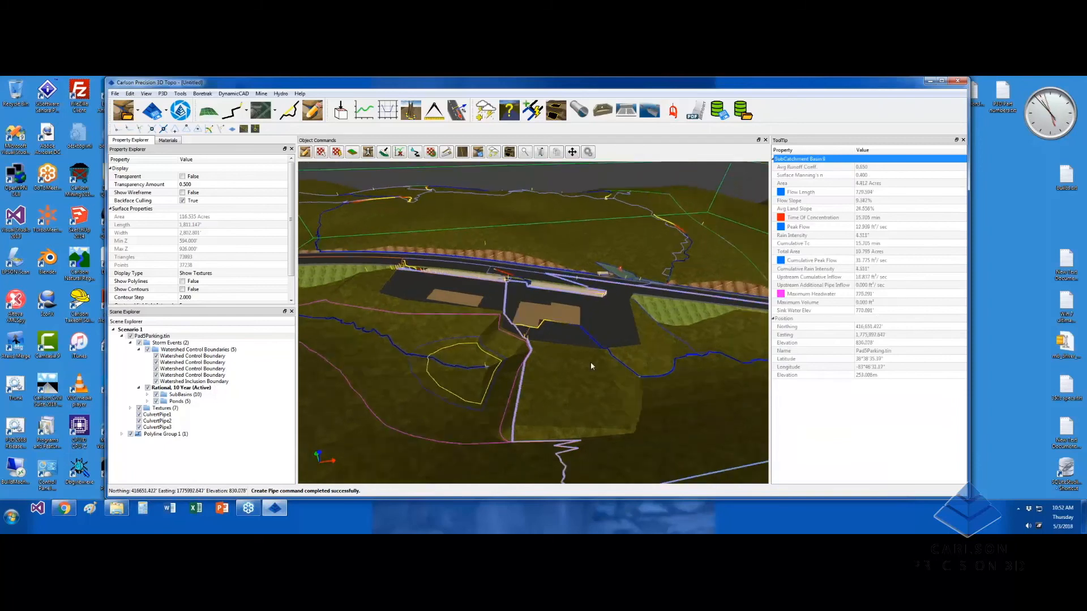
pyautogui.scroll(3, 591, 366)
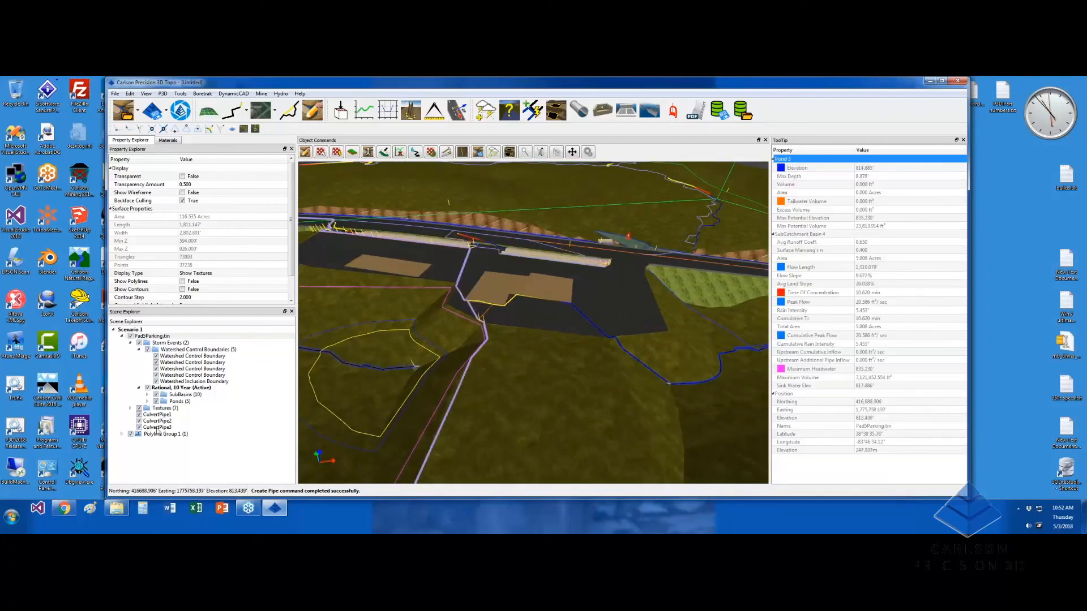
pyautogui.click(158, 428)
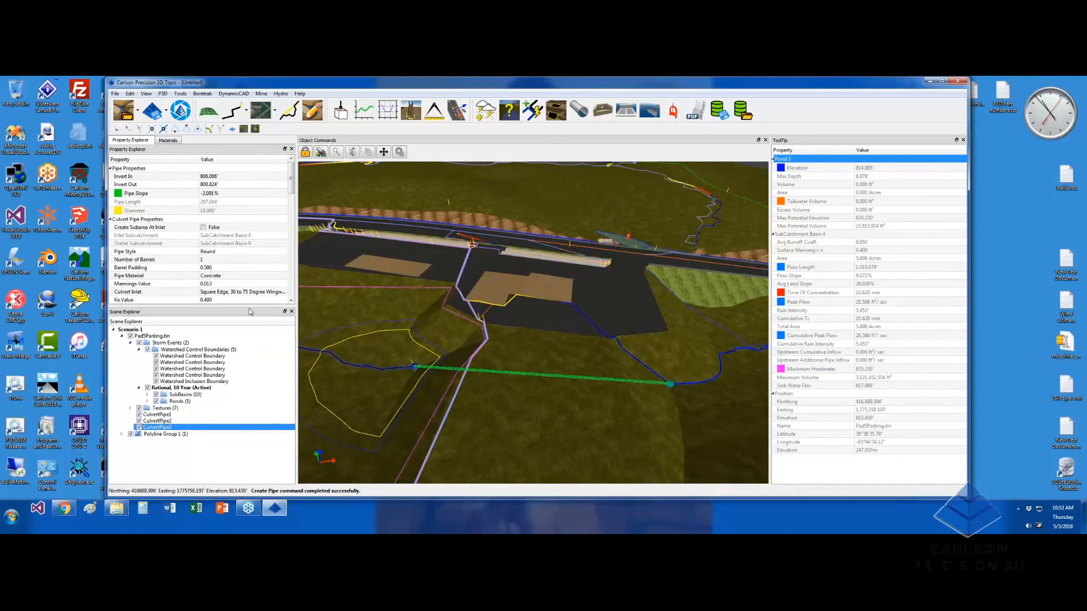
pyautogui.click(222, 260)
pyautogui.click(284, 258)
pyautogui.click(283, 261)
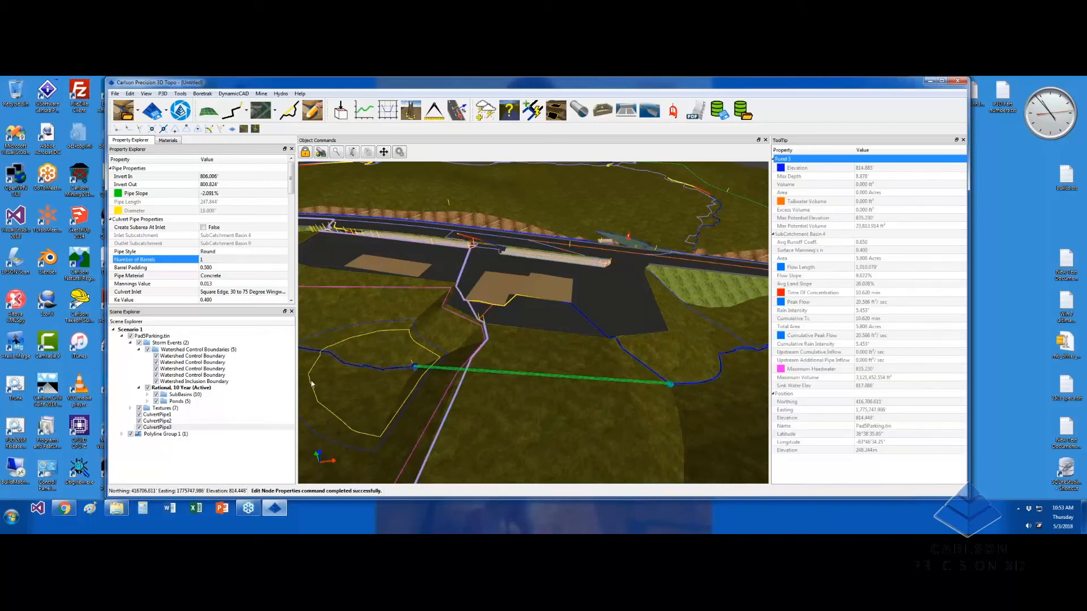
pyautogui.moveTo(292, 175); pyautogui.dragTo(292, 190)
pyautogui.click(219, 219)
pyautogui.click(220, 219)
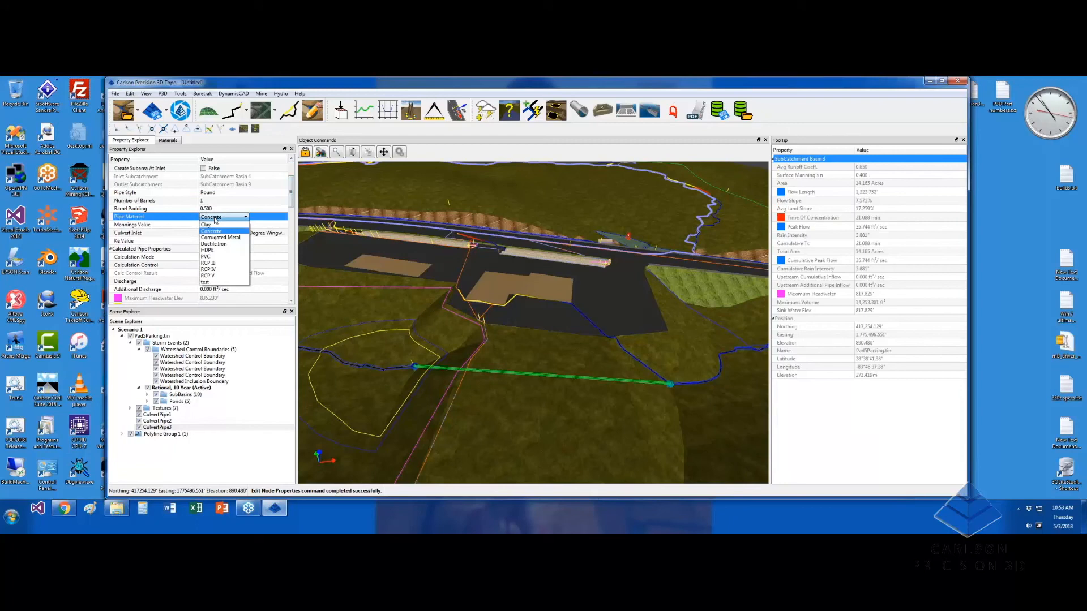
pyautogui.click(231, 263)
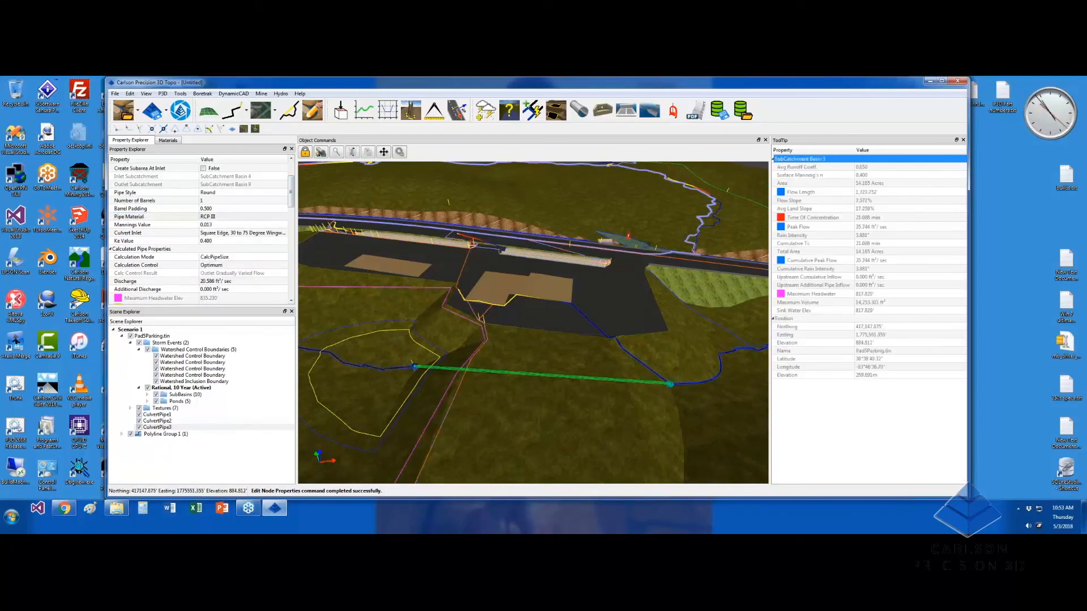
# Solve CulvertPipe3 for headwater using the HY-8 Method with a 24 pipe diameter
pyautogui.moveTo(292, 193); pyautogui.dragTo(292, 204)
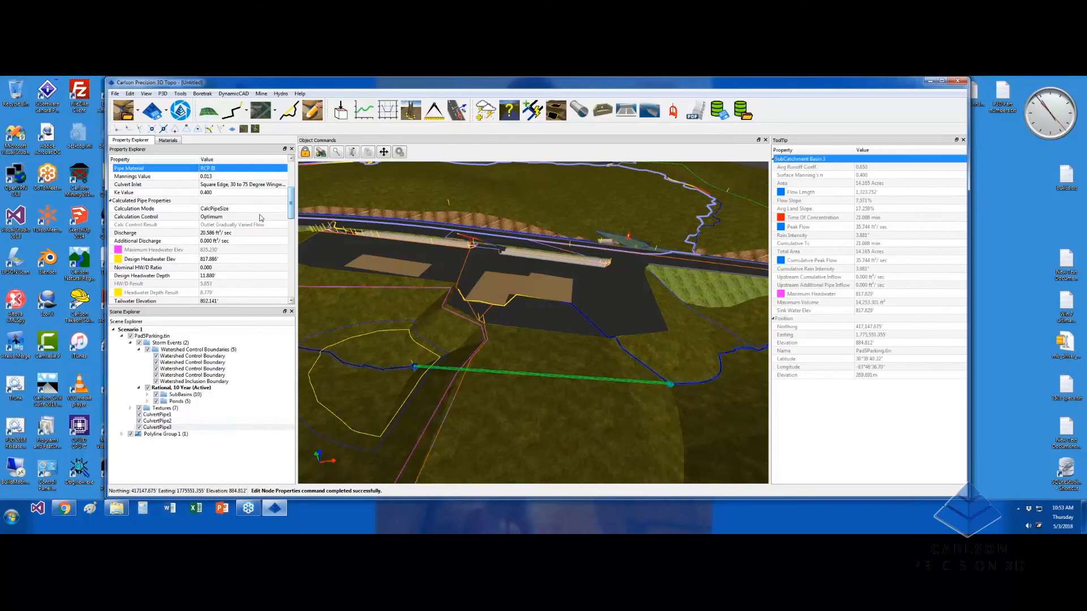
pyautogui.click(219, 218)
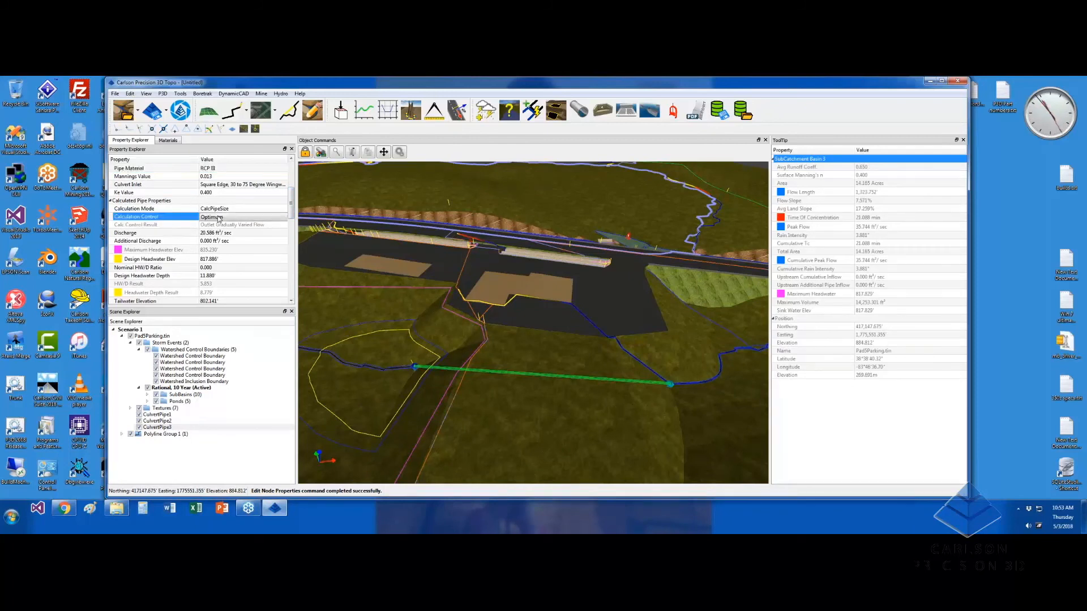
pyautogui.click(219, 218)
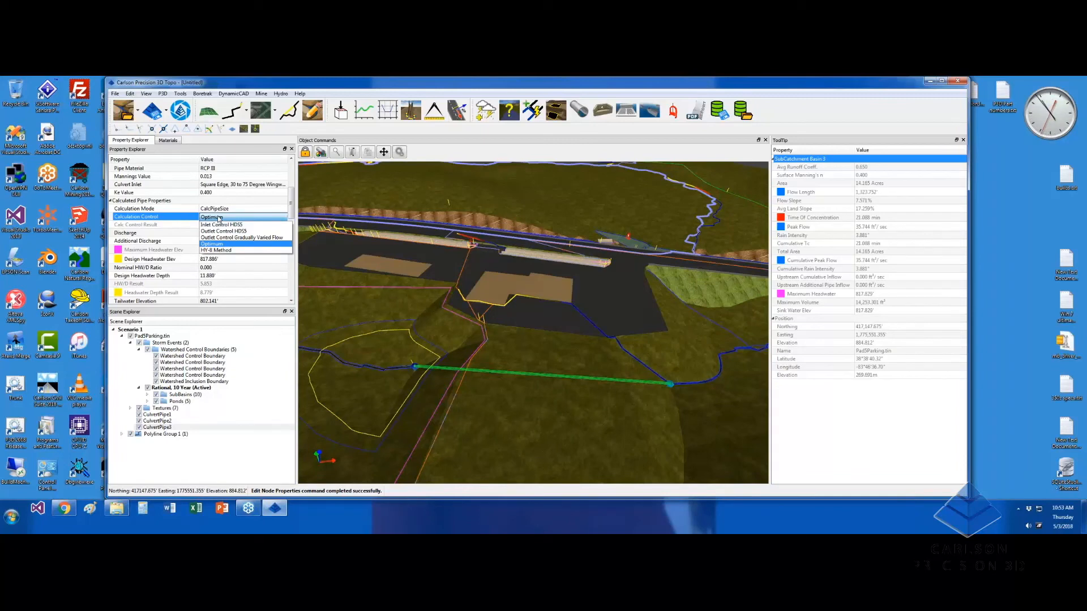
pyautogui.click(219, 251)
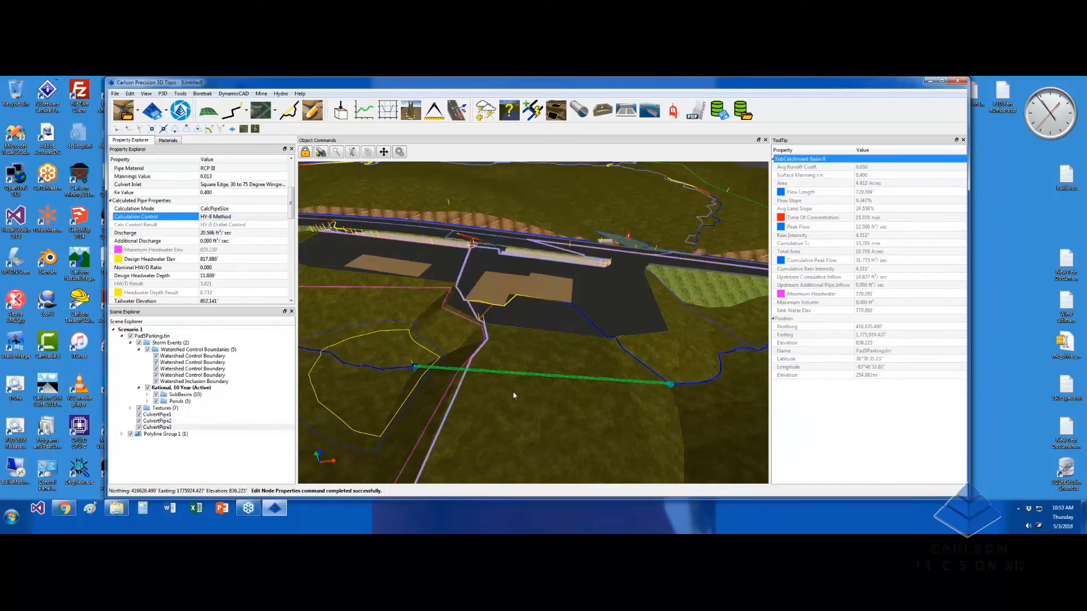
pyautogui.moveTo(522, 400); pyautogui.dragTo(512, 404, button='middle')
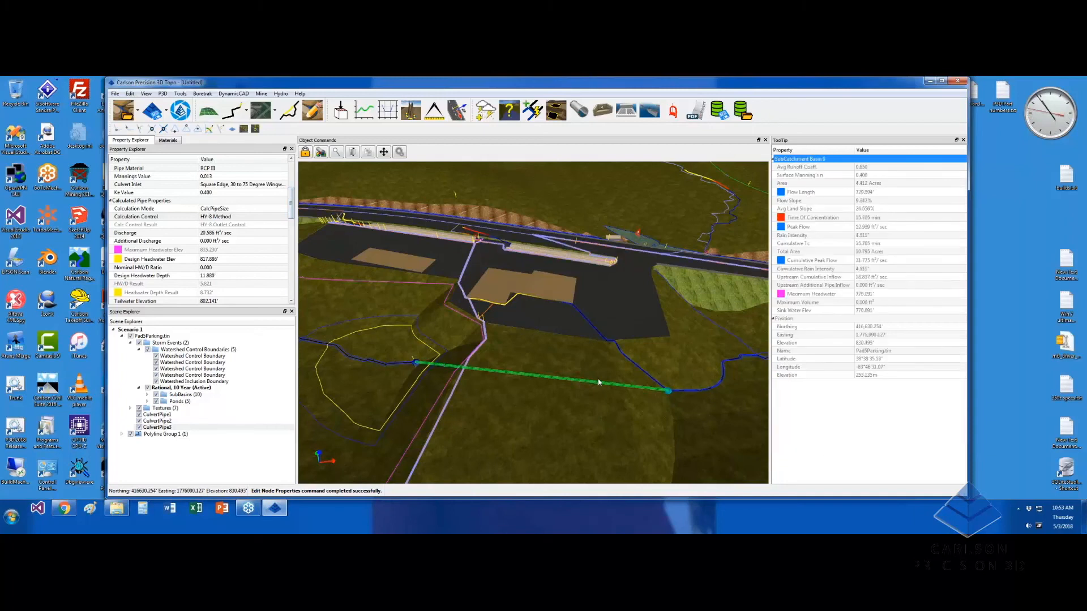
pyautogui.click(221, 210)
pyautogui.click(221, 210)
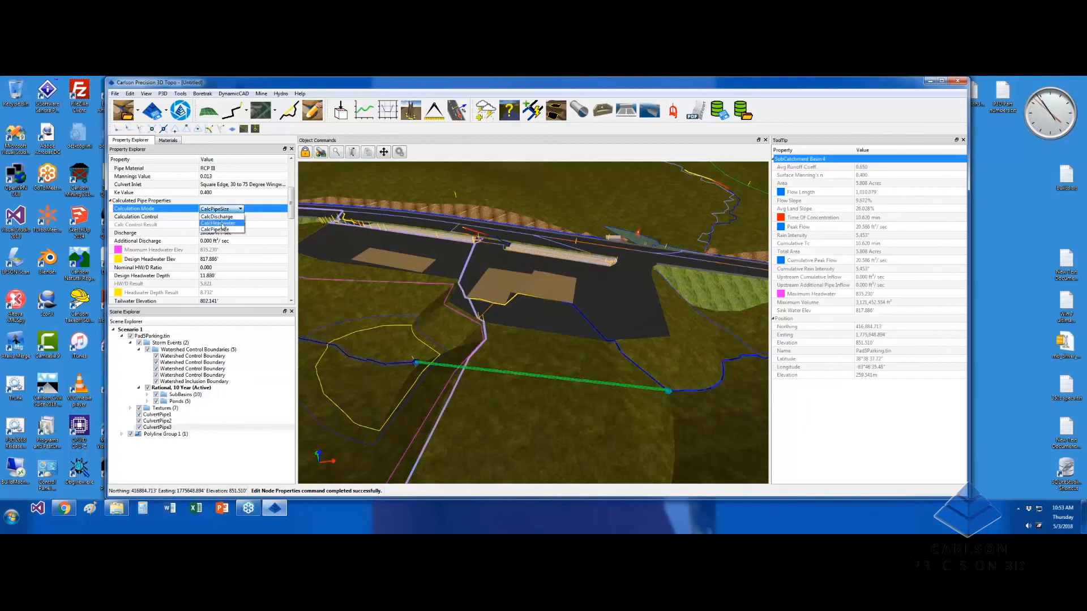
pyautogui.click(222, 224)
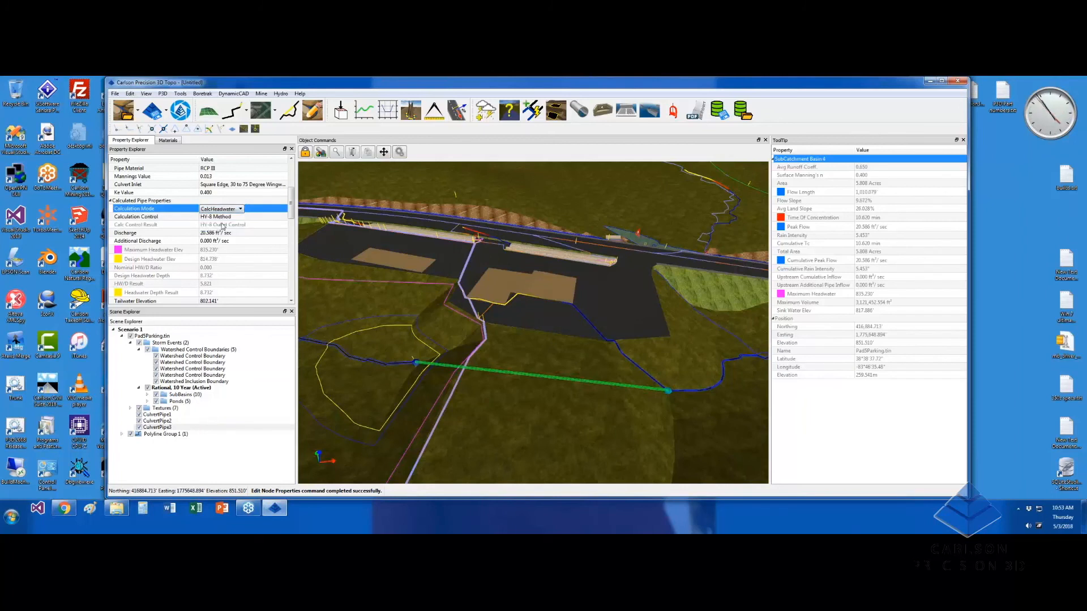
pyautogui.moveTo(291, 207); pyautogui.dragTo(292, 232)
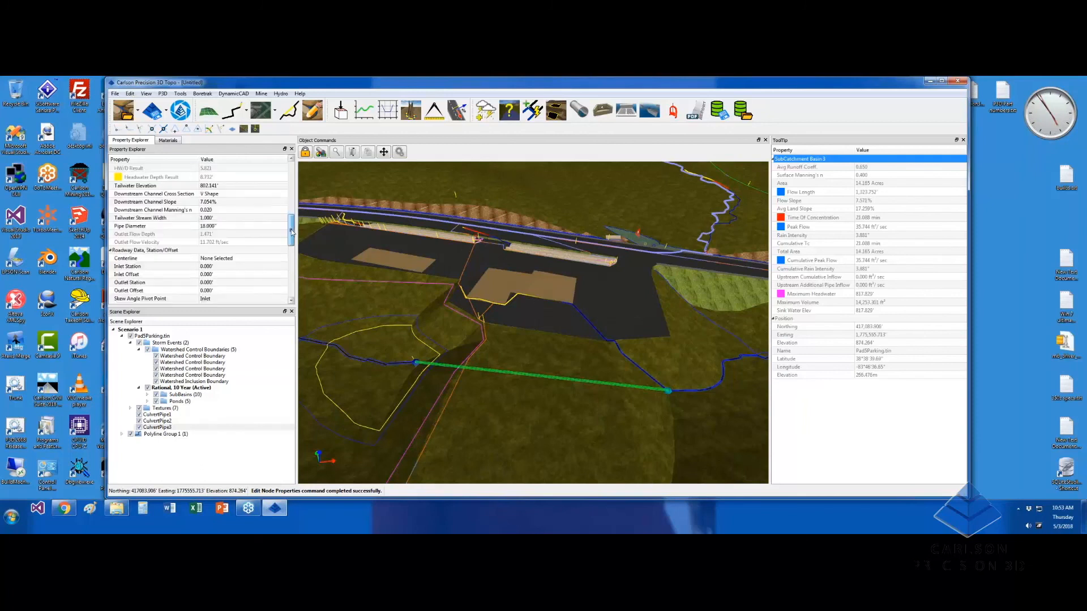
pyautogui.click(226, 226)
pyautogui.write('2')
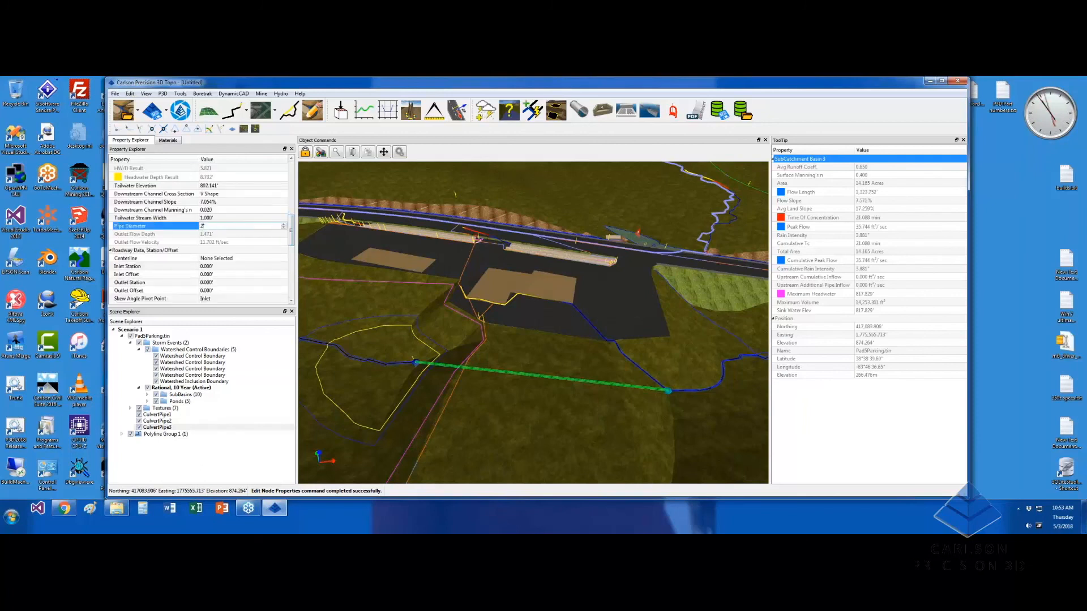
pyautogui.write('4')
pyautogui.press('Return')
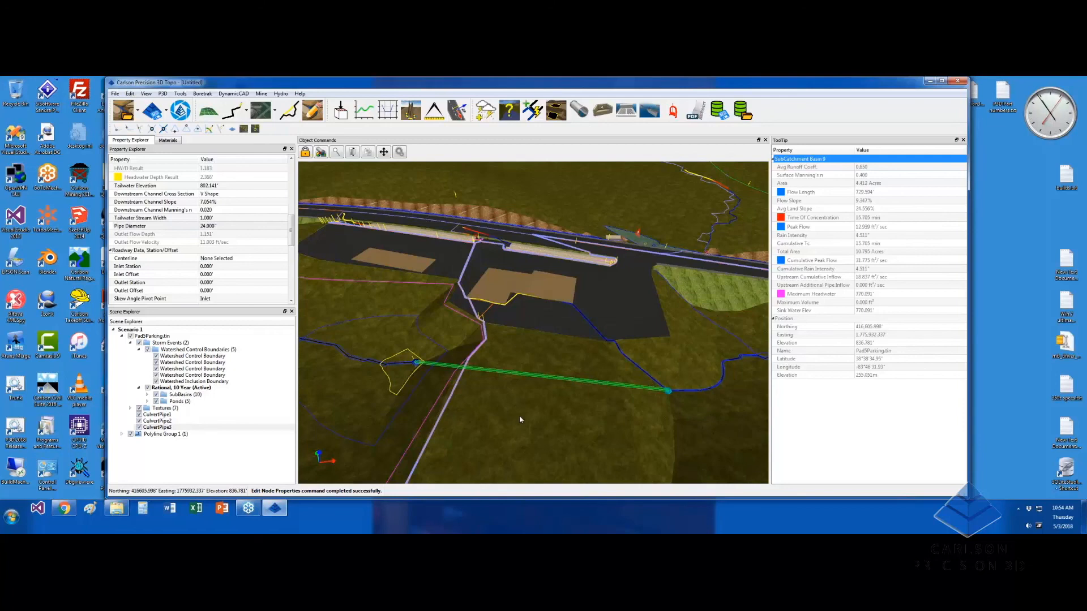
pyautogui.moveTo(518, 416); pyautogui.dragTo(496, 430, button='middle')
pyautogui.scroll(-2, 497, 431)
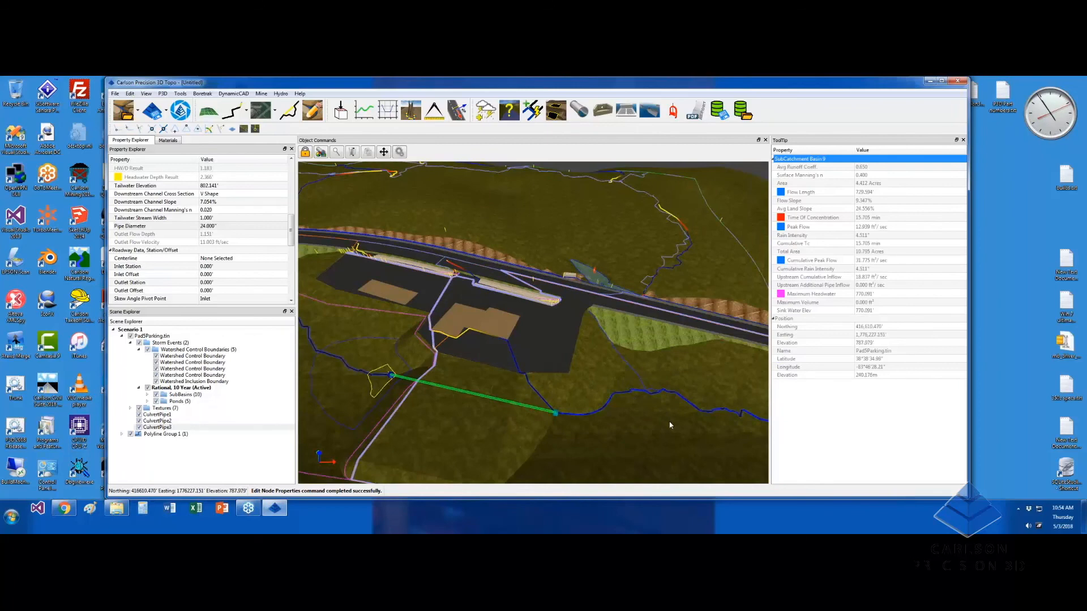
pyautogui.scroll(3, 667, 420)
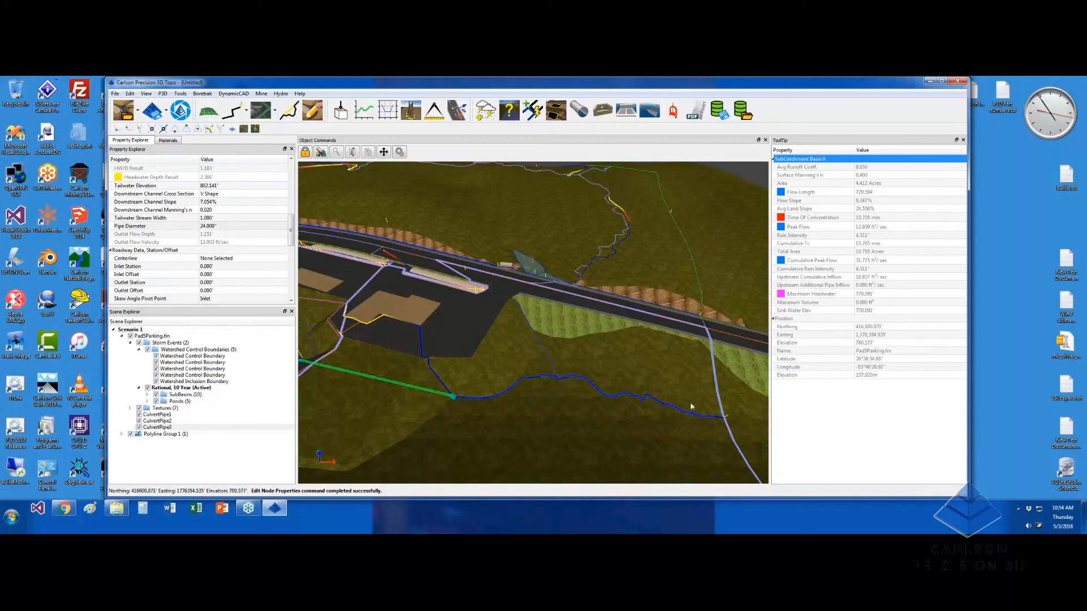
pyautogui.scroll(-3, 670, 371)
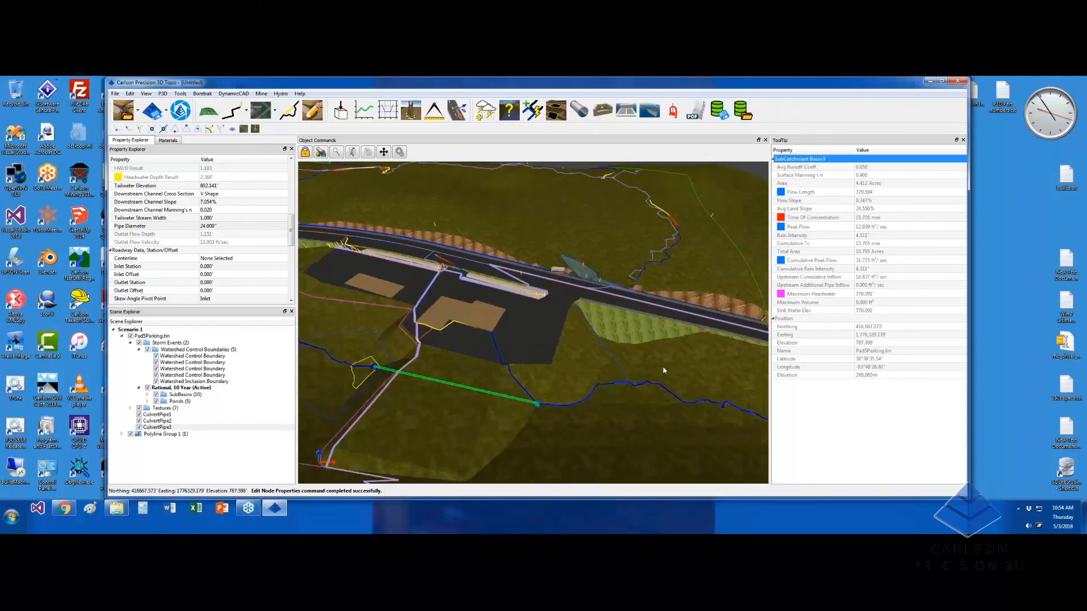
pyautogui.moveTo(664, 371); pyautogui.dragTo(688, 371, button='middle')
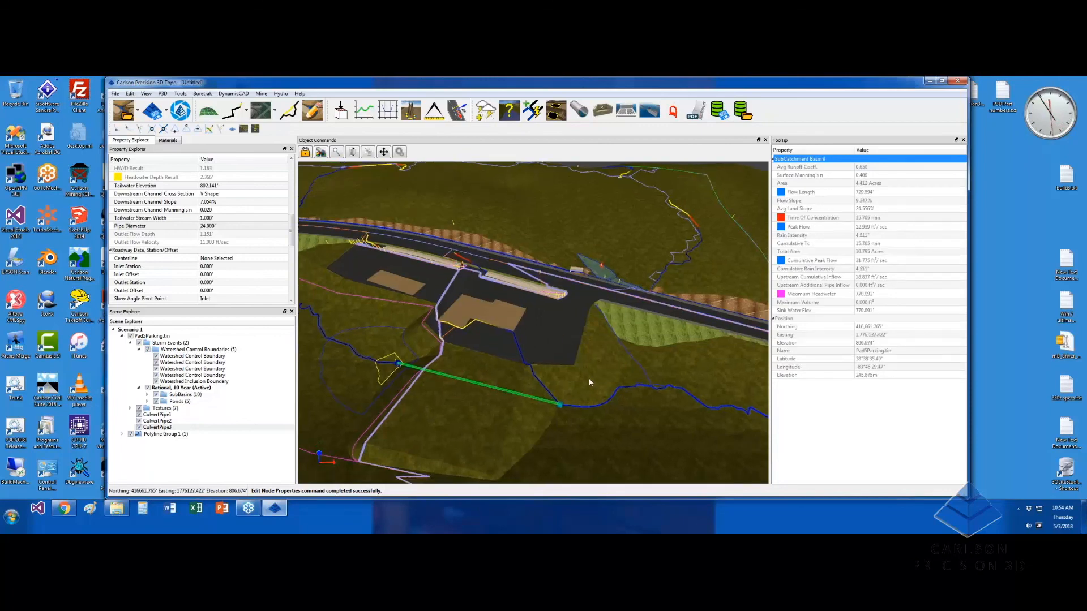
pyautogui.scroll(2, 589, 378)
pyautogui.moveTo(587, 381); pyautogui.dragTo(565, 376, button='middle')
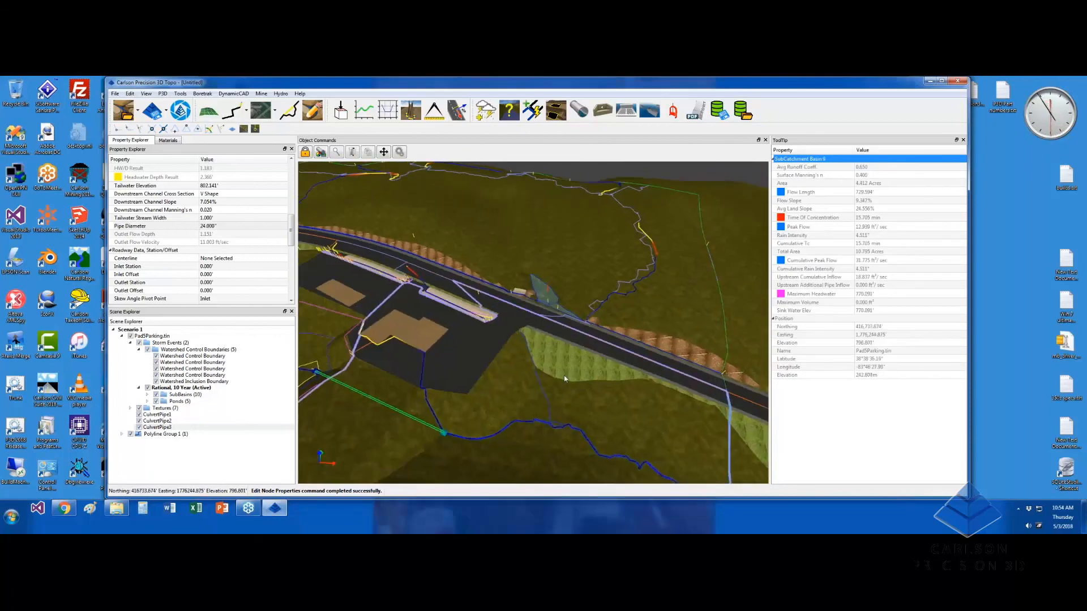
pyautogui.scroll(3, 544, 294)
# Draw CulvertPipe4 from the roadside pond across the road, inverts 807.209' in and 803.387' out
pyautogui.click(578, 110)
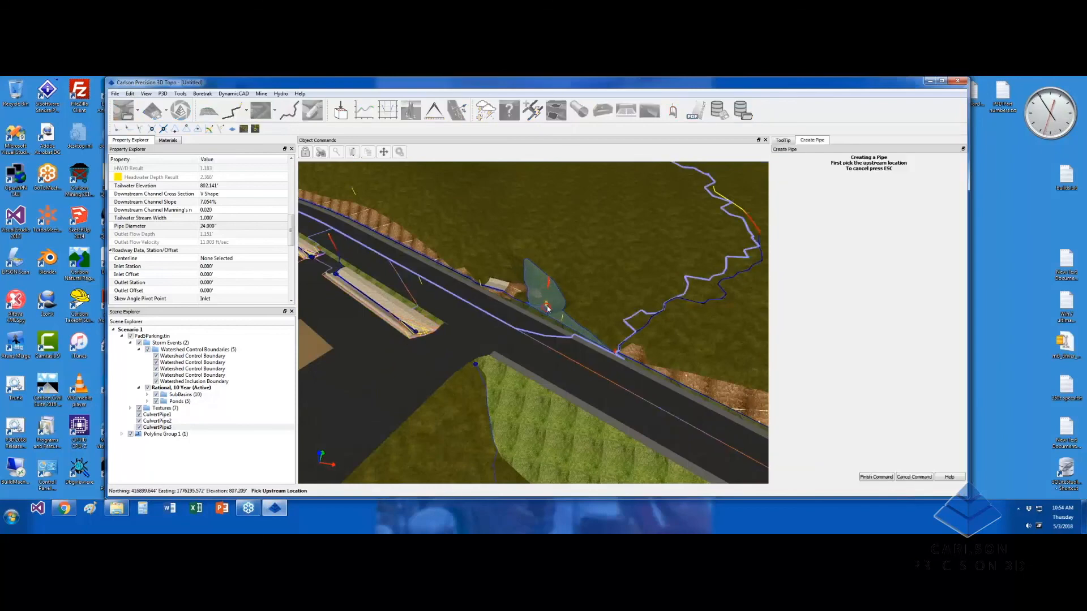
pyautogui.click(546, 309)
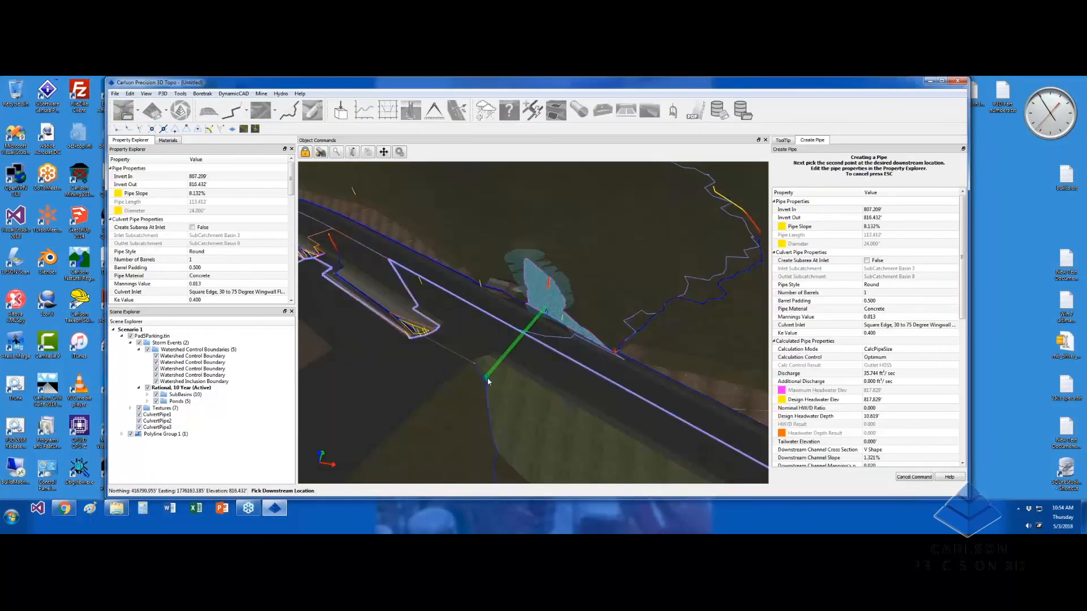
pyautogui.click(487, 387)
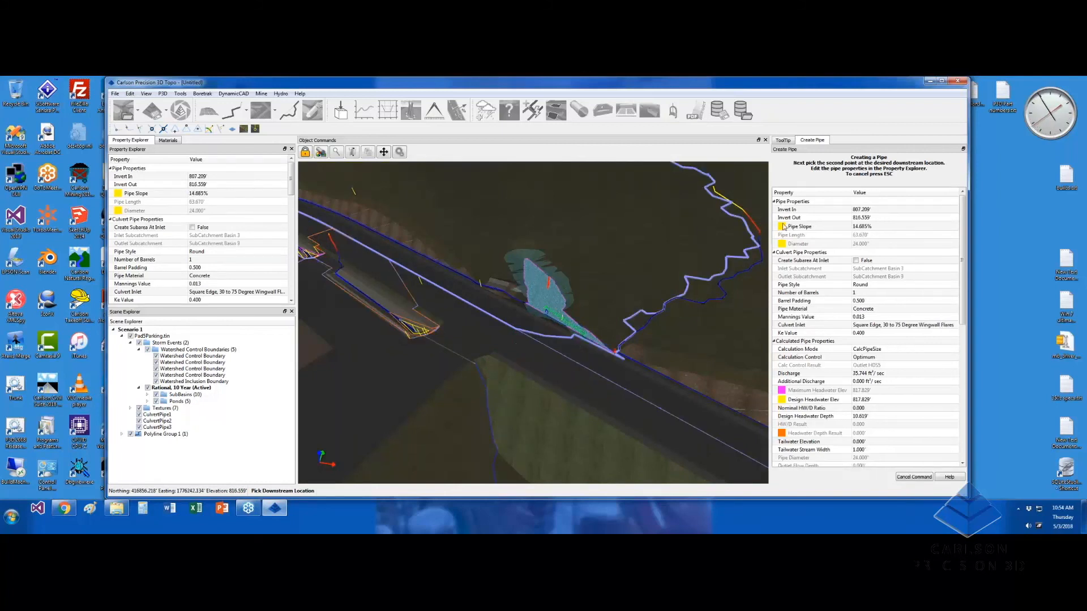
pyautogui.click(489, 422)
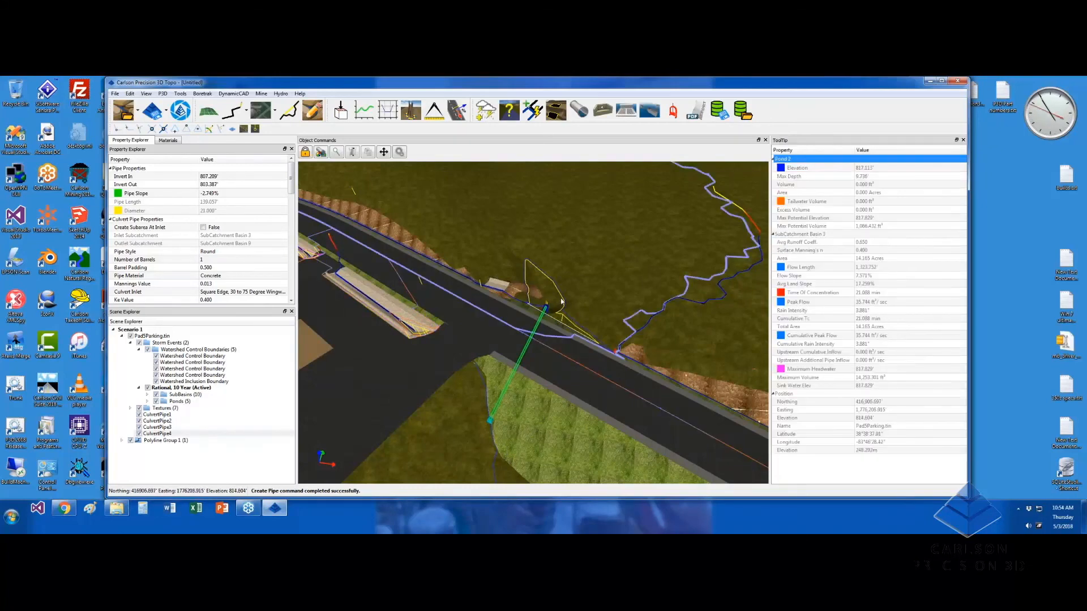
# Zoom out and orbit over the parking pad, then select CulvertPipe3 to show its properties
pyautogui.moveTo(515, 373)
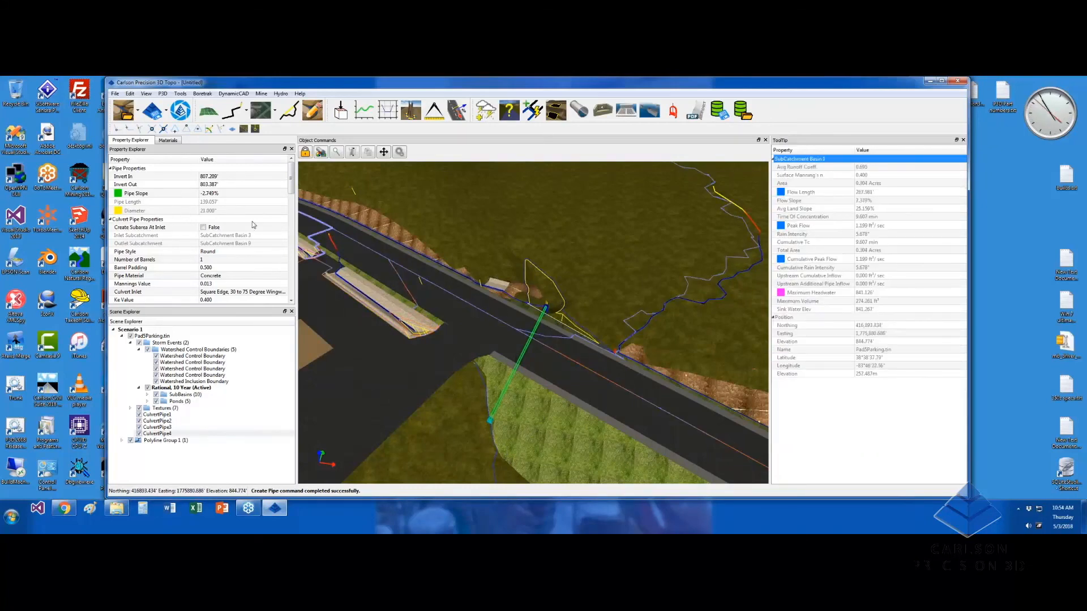
pyautogui.scroll(-5, 463, 409)
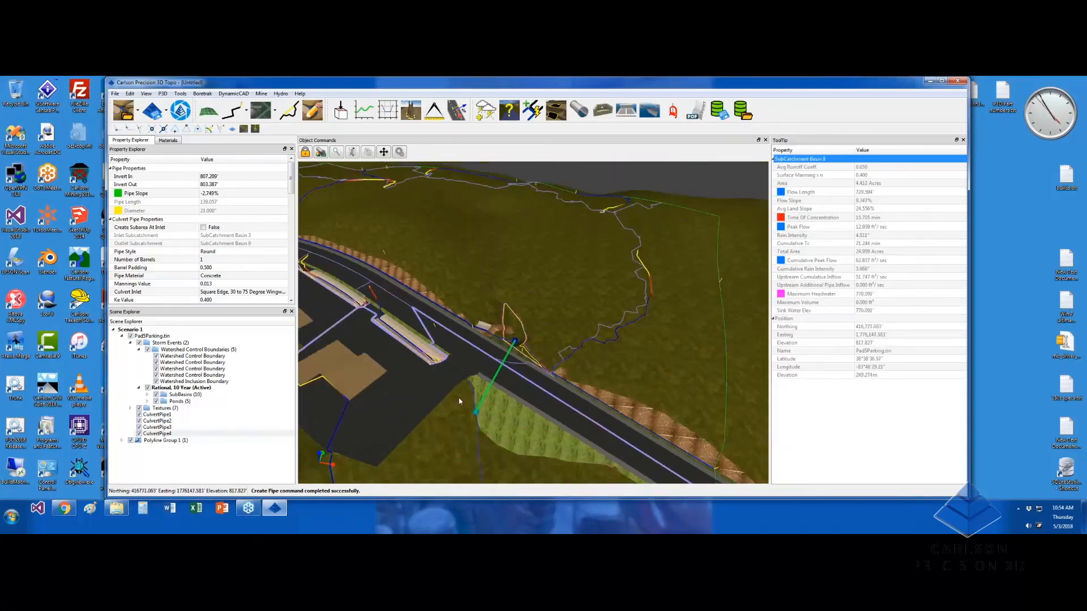
pyautogui.scroll(-3, 463, 394)
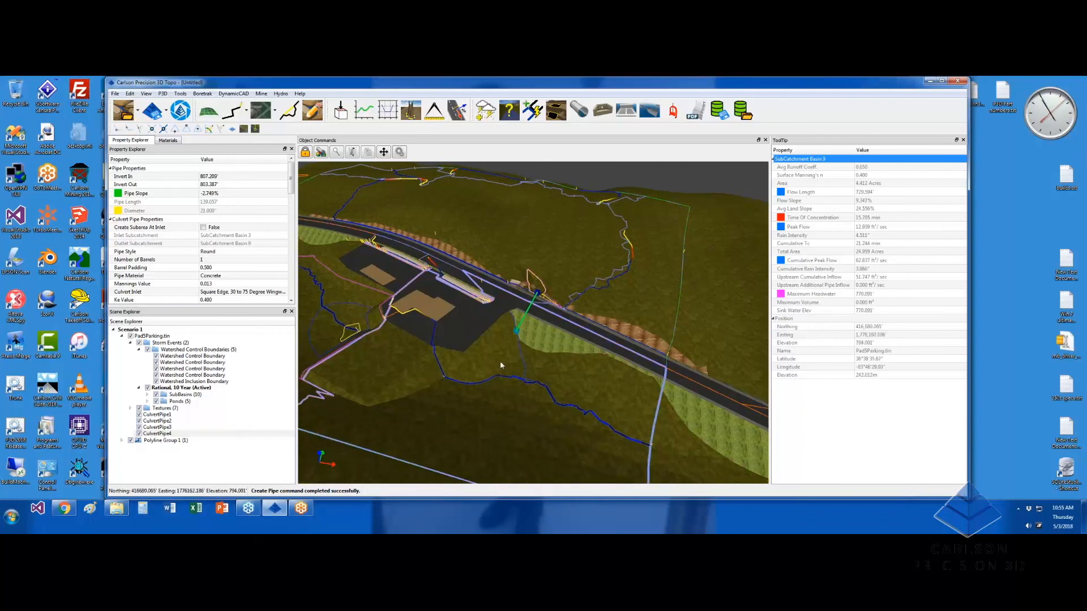
pyautogui.moveTo(503, 362); pyautogui.dragTo(585, 384)
pyautogui.moveTo(502, 454)
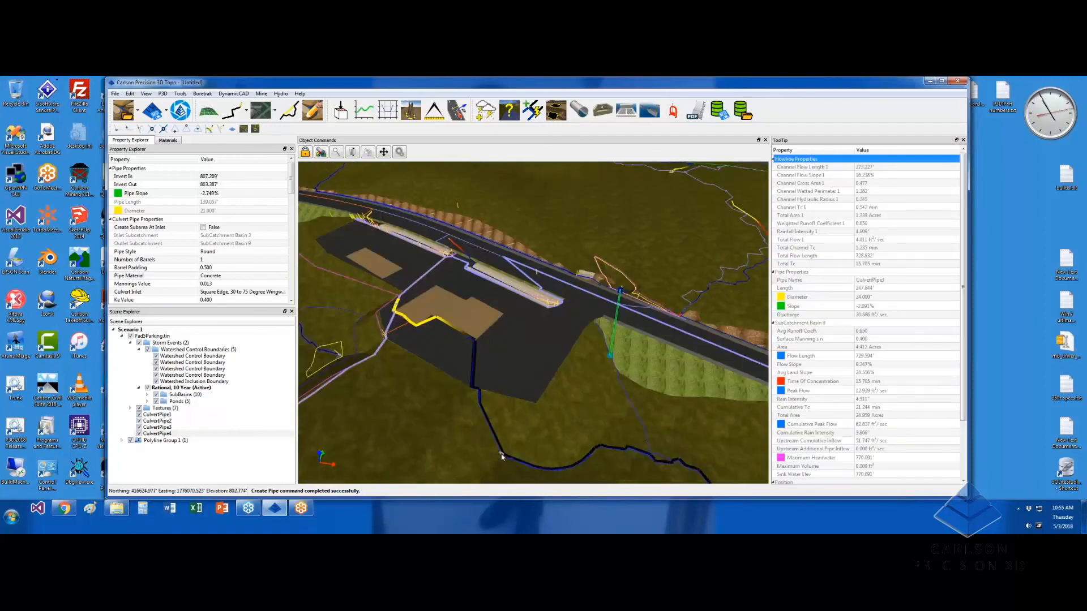
pyautogui.click(501, 455)
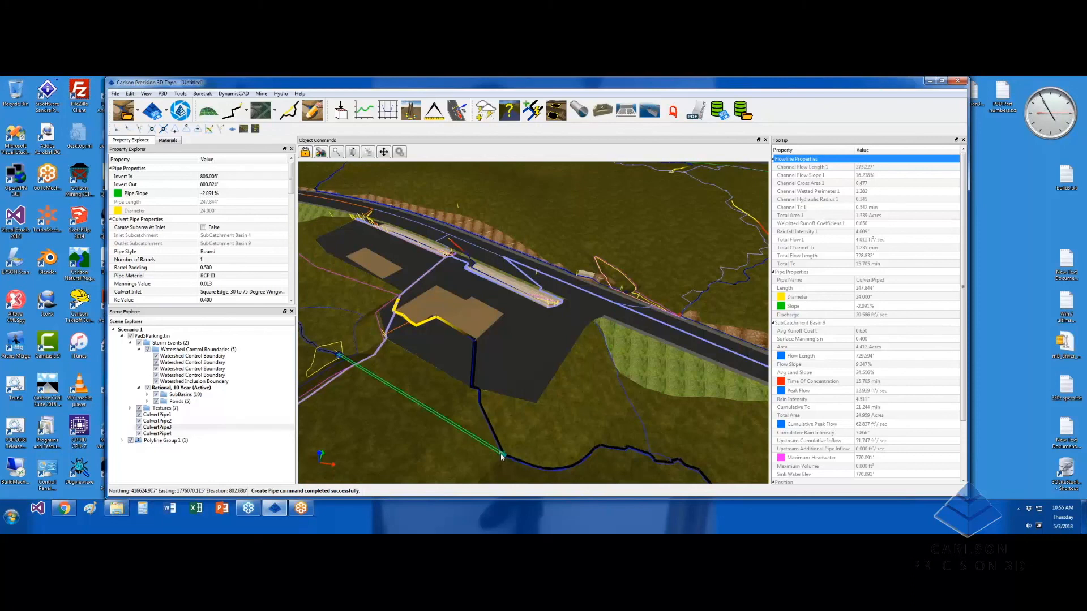
pyautogui.click(695, 116)
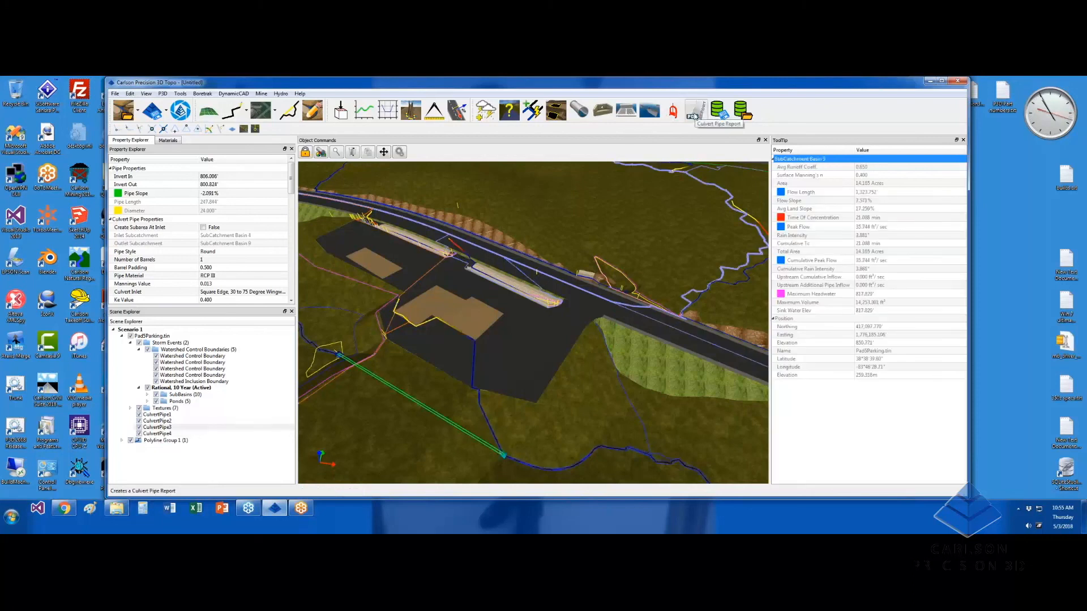
pyautogui.click(159, 428)
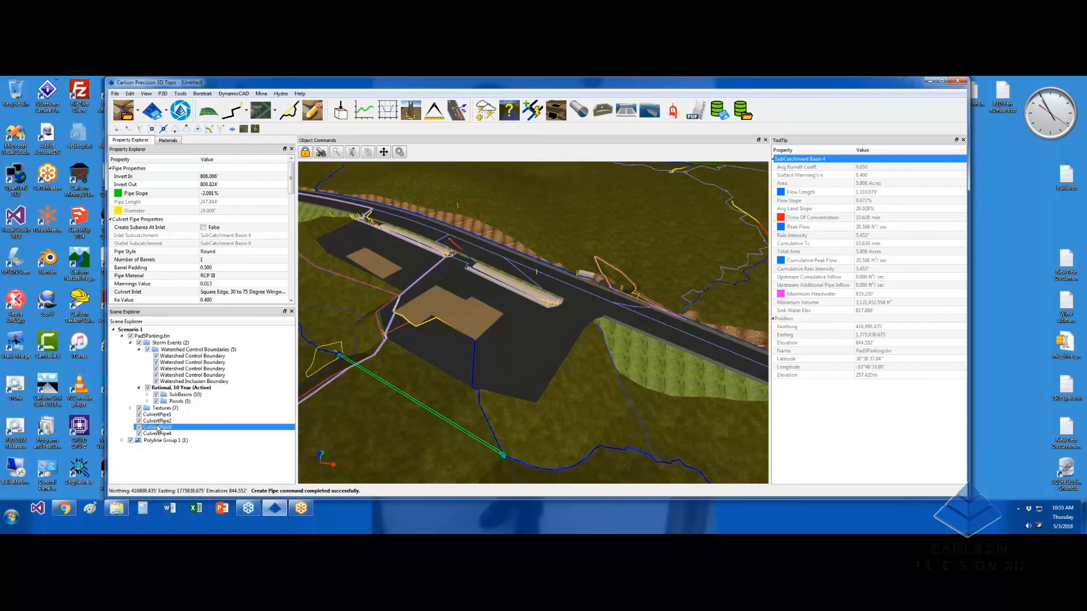
# Write a CulvertPipe3 report from the KYTC HY8 Report Template, replacing test.pdf in the test folder
pyautogui.rightClick(159, 428)
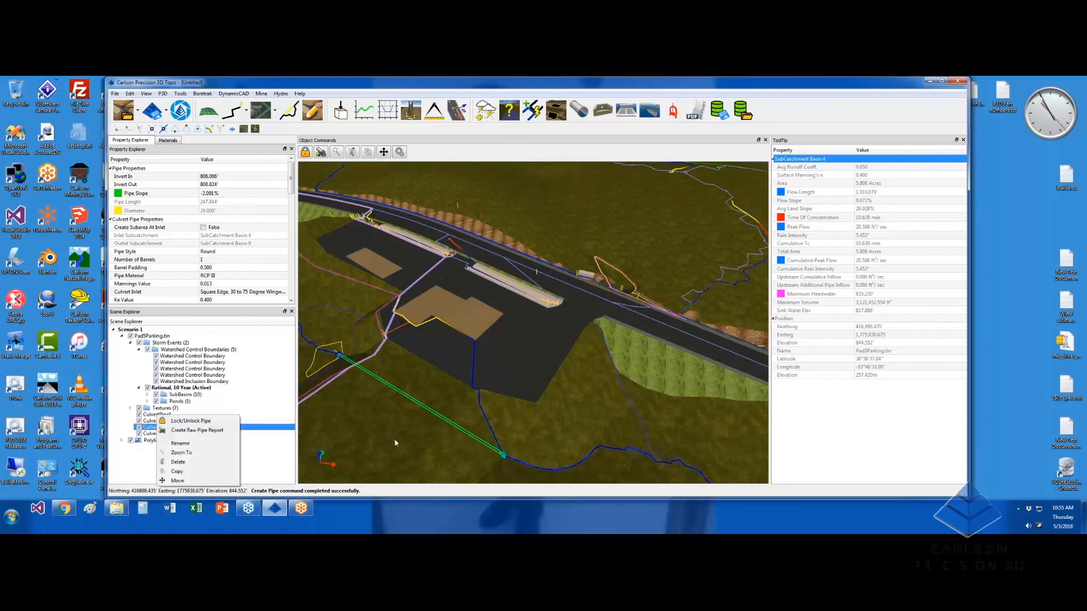
pyautogui.click(694, 112)
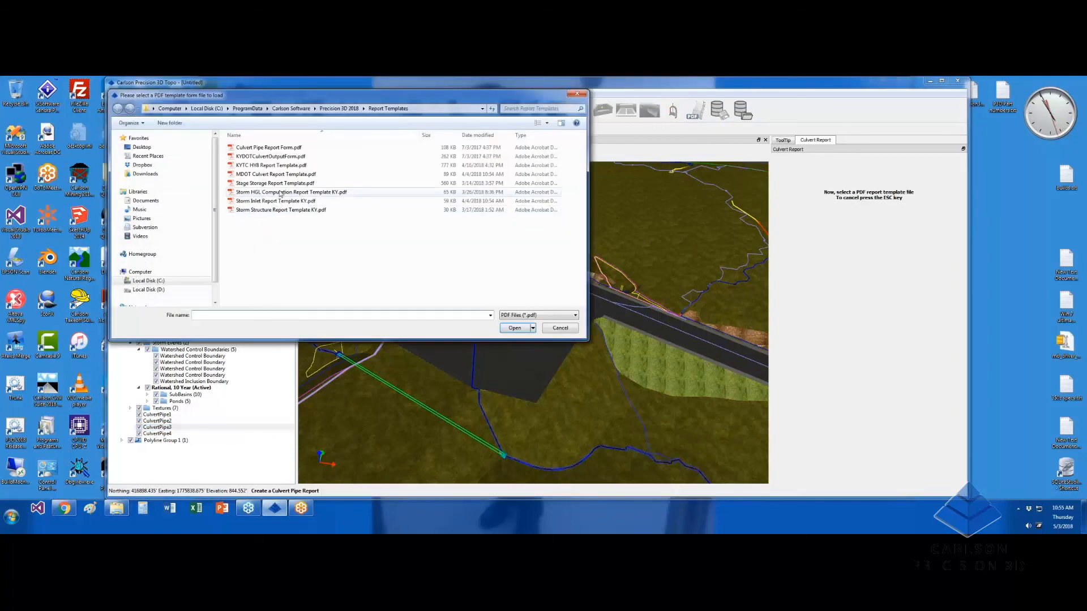
pyautogui.click(277, 165)
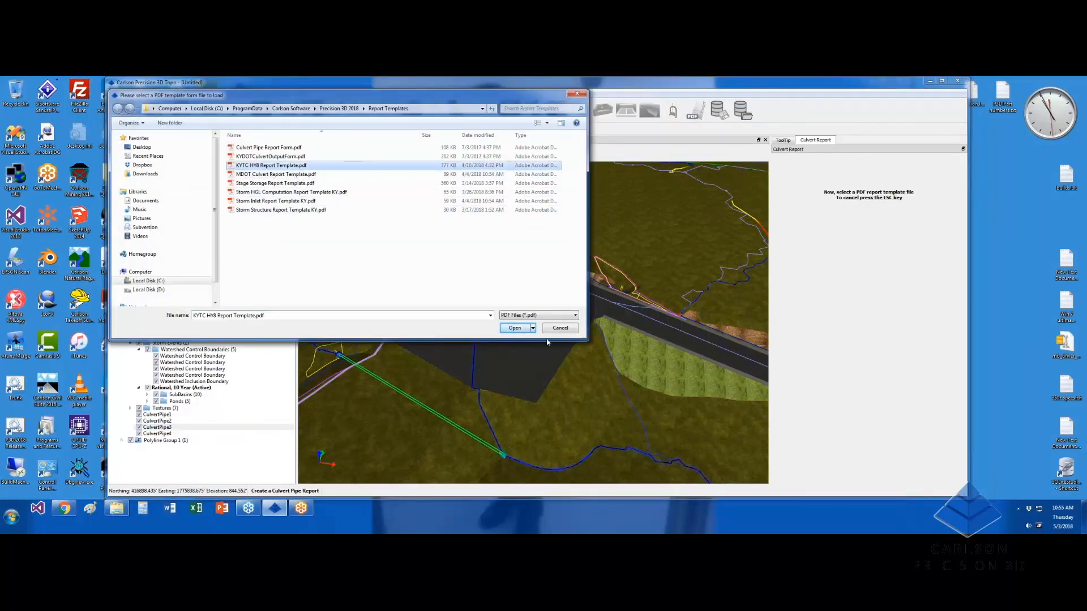
pyautogui.click(514, 328)
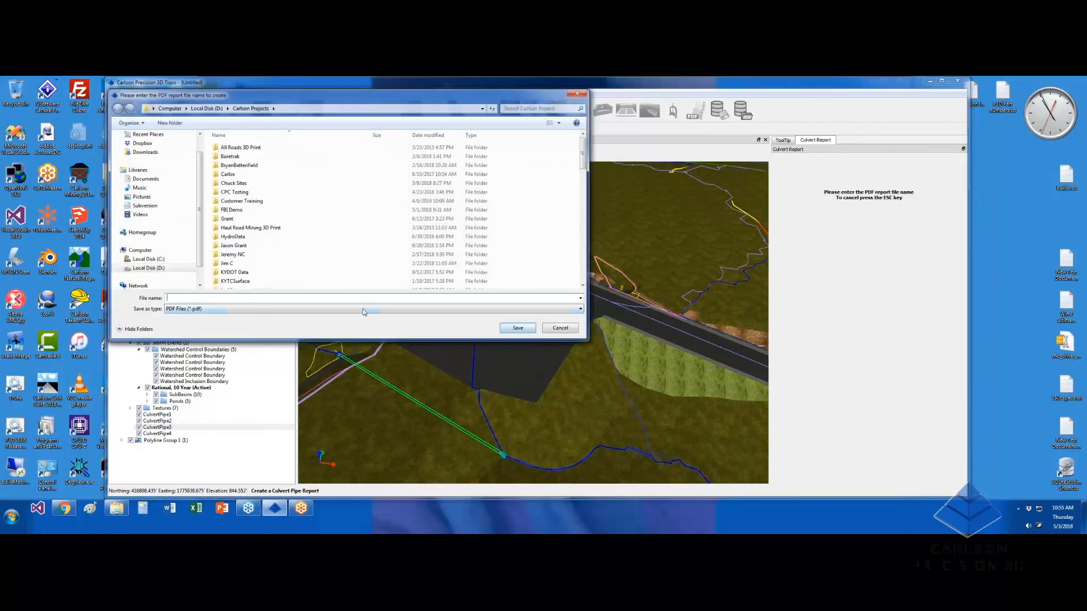
pyautogui.write('test')
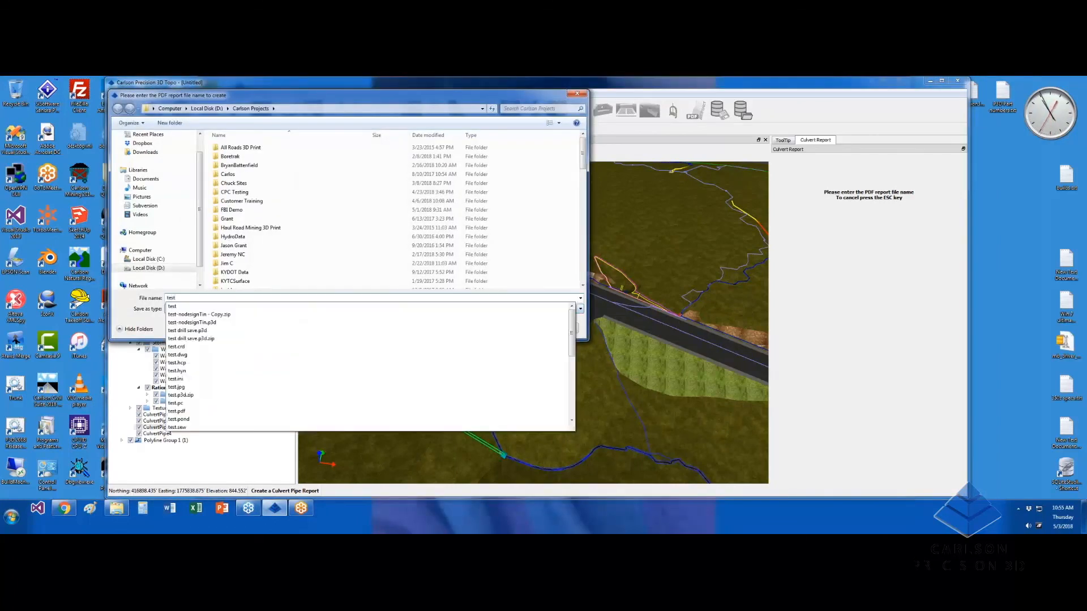
pyautogui.press('Return')
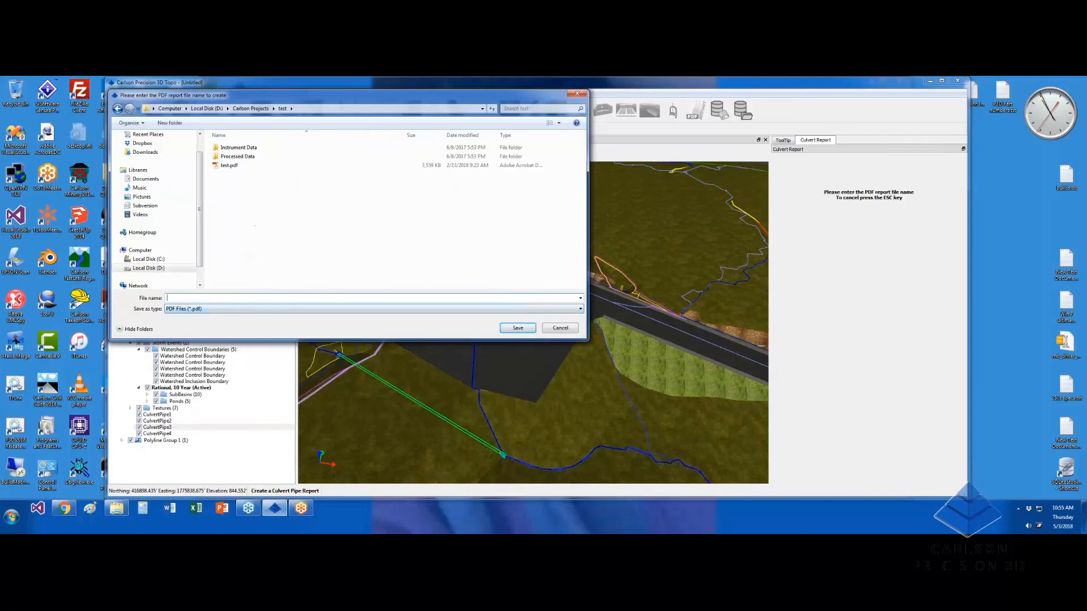
pyautogui.click(229, 165)
pyautogui.click(517, 328)
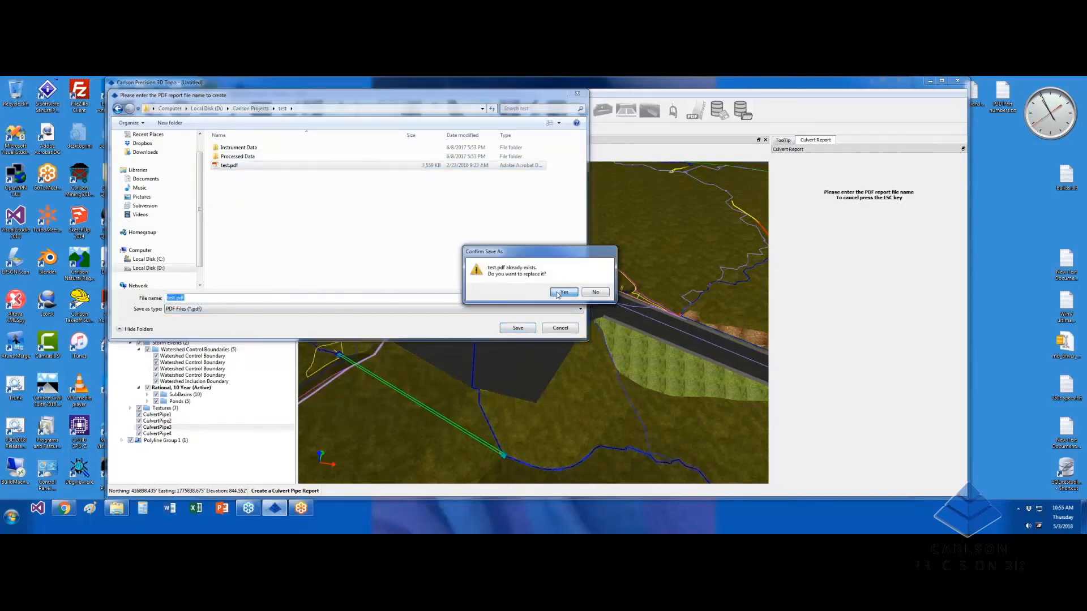
pyautogui.click(562, 292)
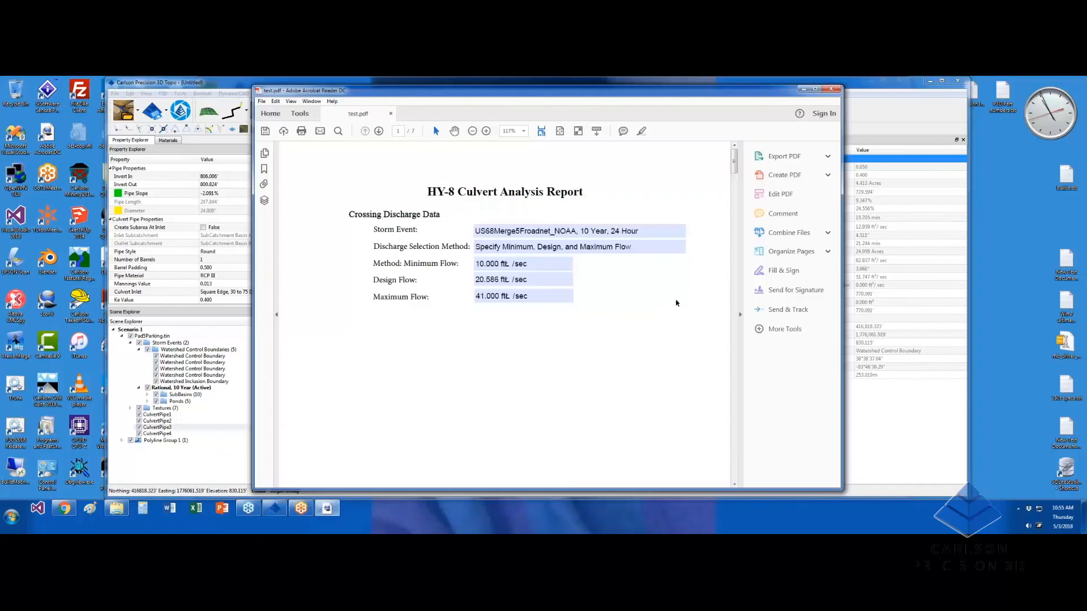
# Scroll through the 7-page test.pdf culvert report, then close it without saving
pyautogui.moveTo(736, 167); pyautogui.dragTo(743, 216)
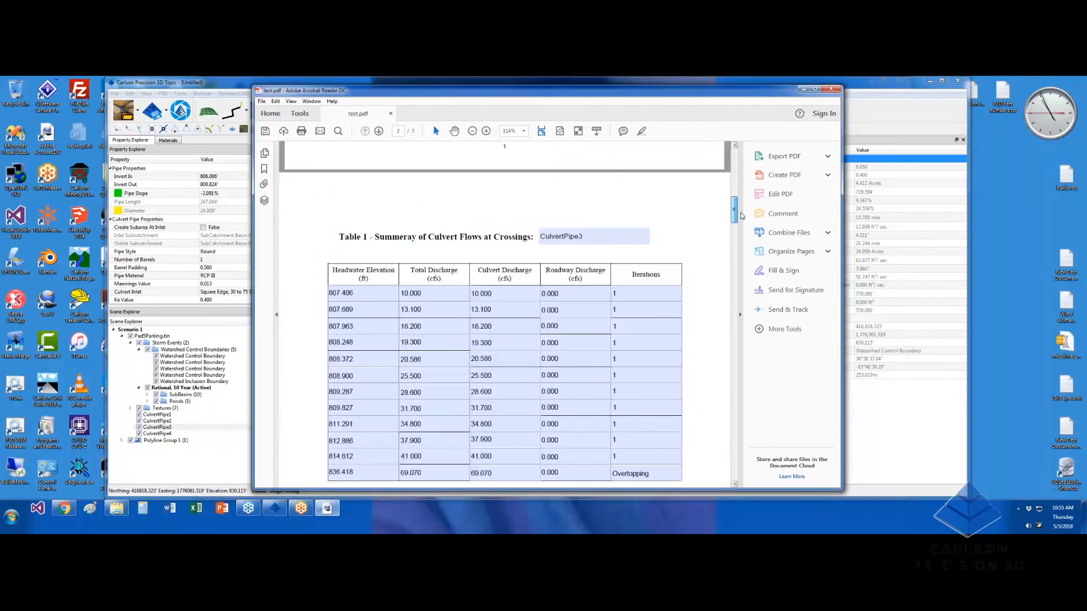
pyautogui.moveTo(738, 213); pyautogui.dragTo(733, 414)
pyautogui.click(831, 89)
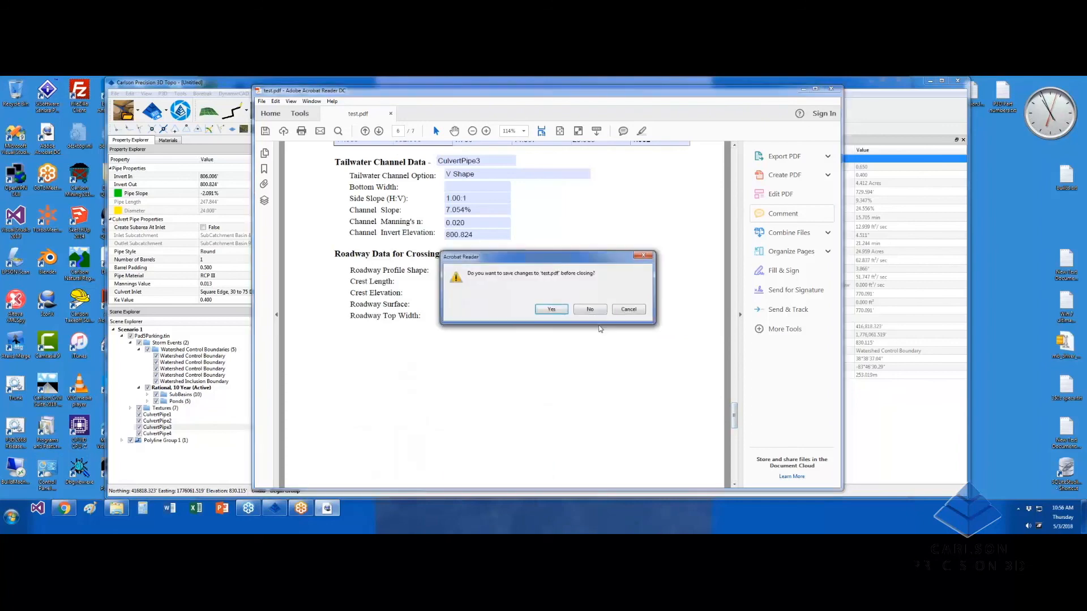
pyautogui.click(590, 310)
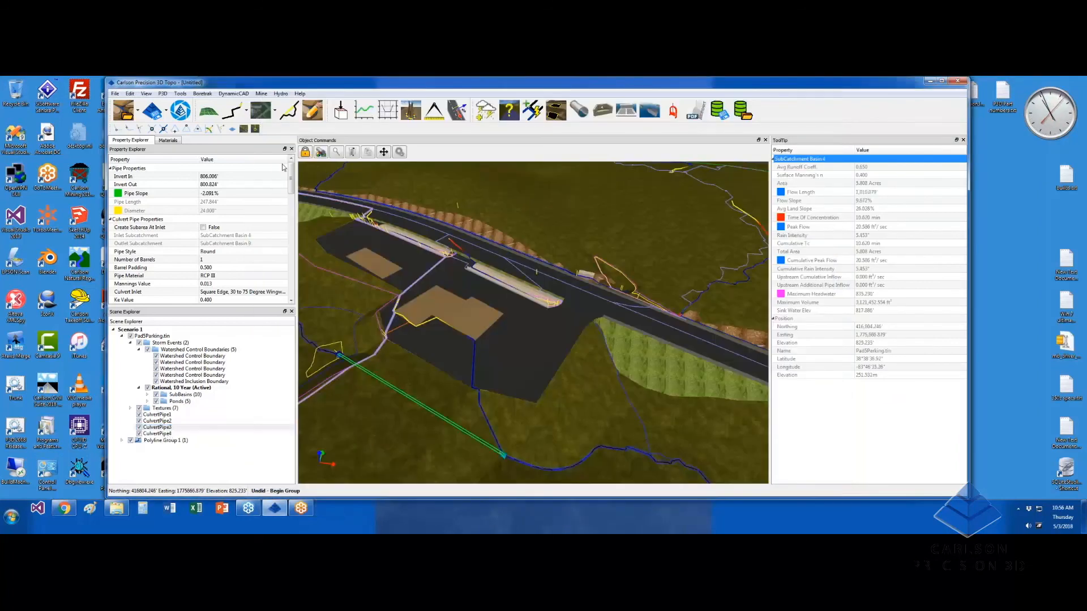
# Compare the cross section shapes, then set CulvertPipe3's downstream channel cross section to Surface Sampled
pyautogui.moveTo(291, 175); pyautogui.dragTo(297, 212)
pyautogui.click(227, 238)
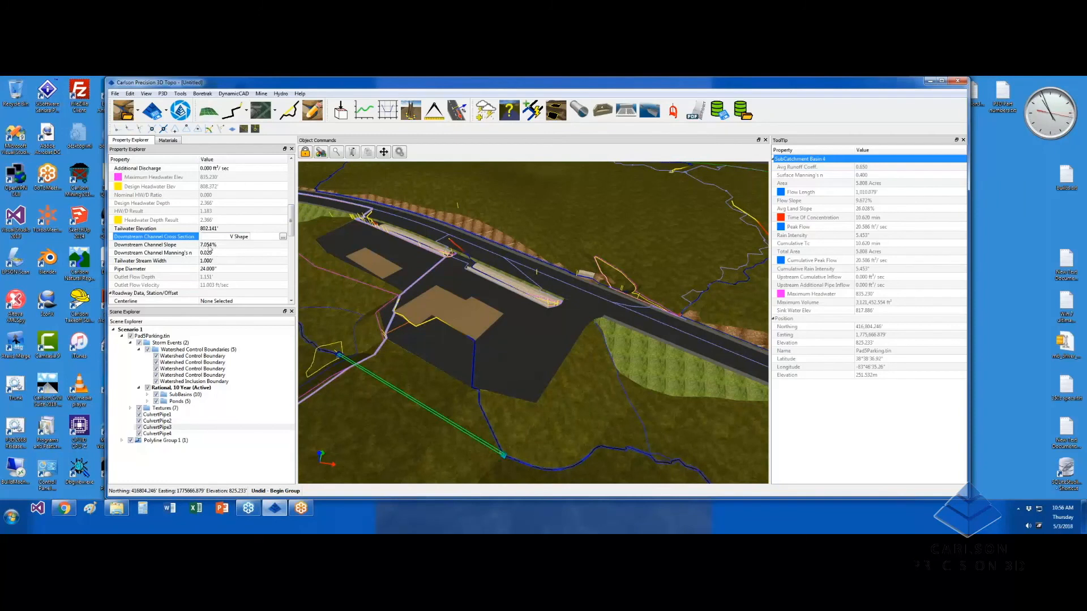
pyautogui.click(282, 237)
pyautogui.click(401, 175)
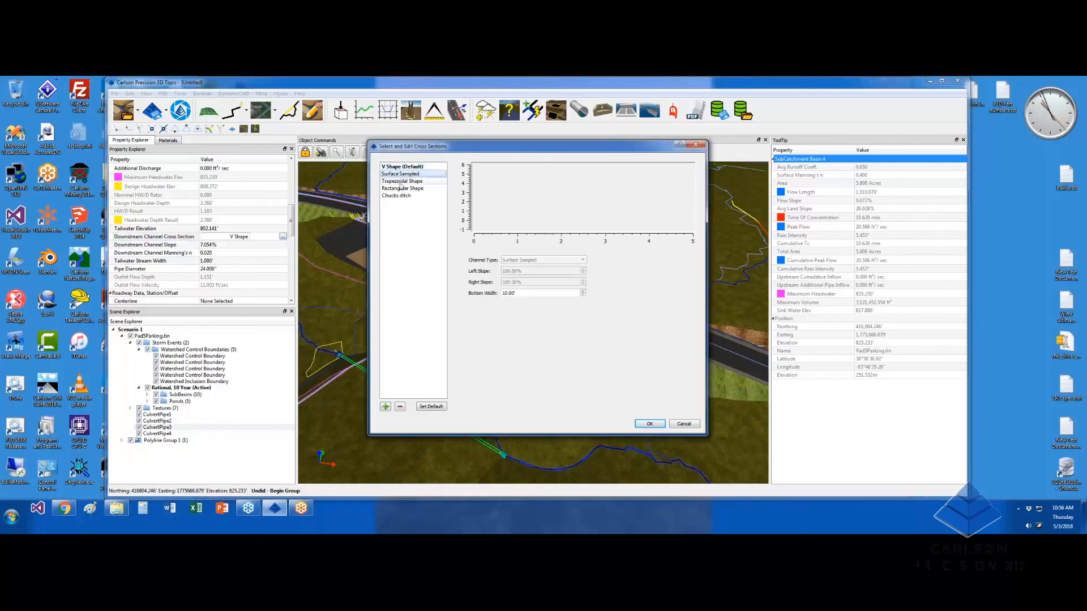
pyautogui.click(517, 293)
pyautogui.click(404, 182)
pyautogui.click(404, 189)
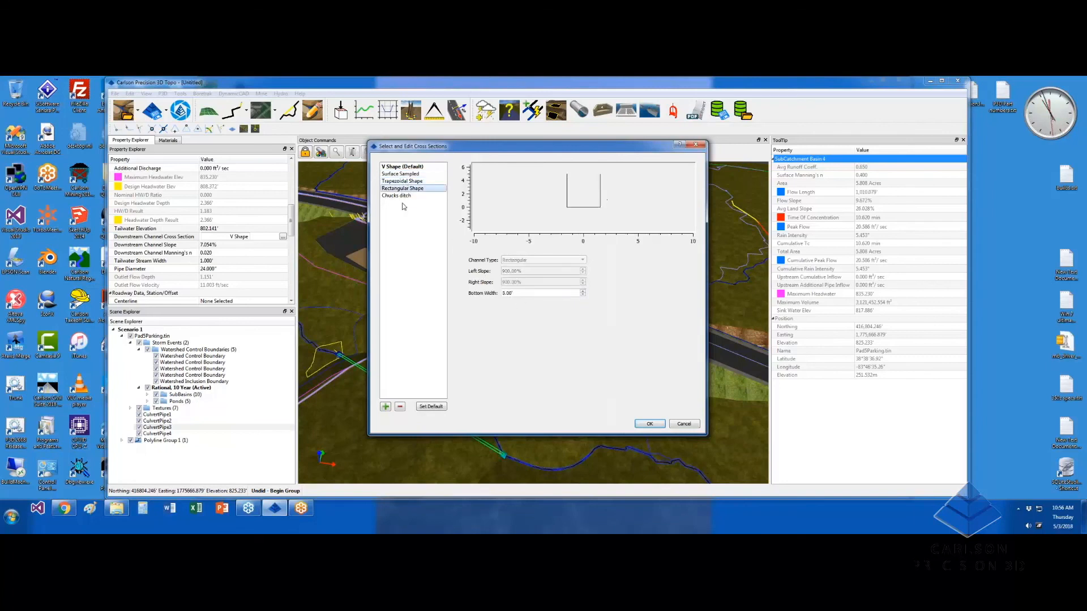
pyautogui.click(405, 196)
pyautogui.click(400, 174)
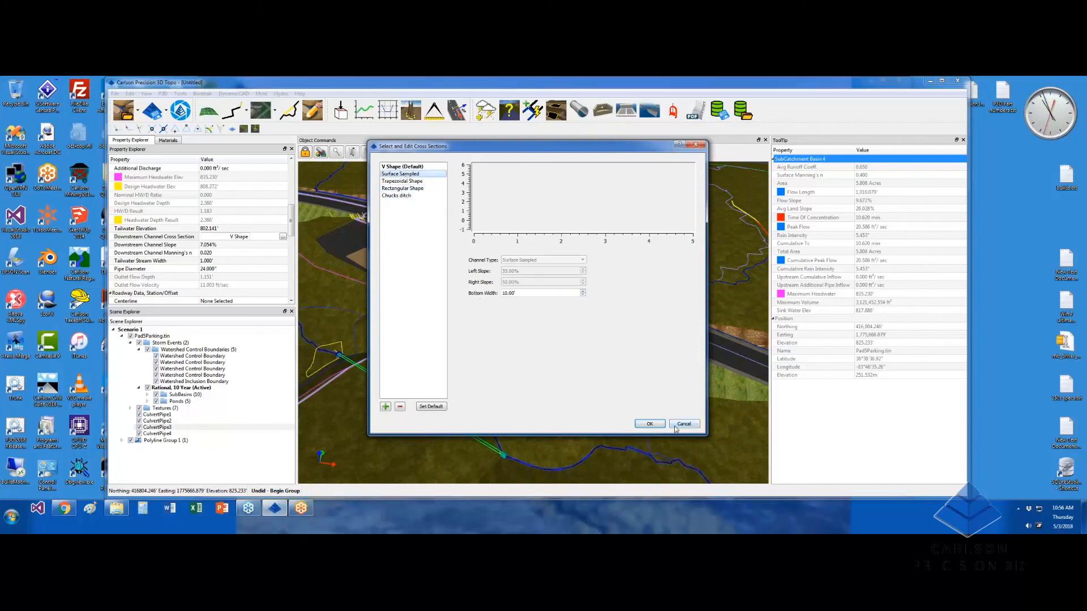
pyautogui.click(650, 425)
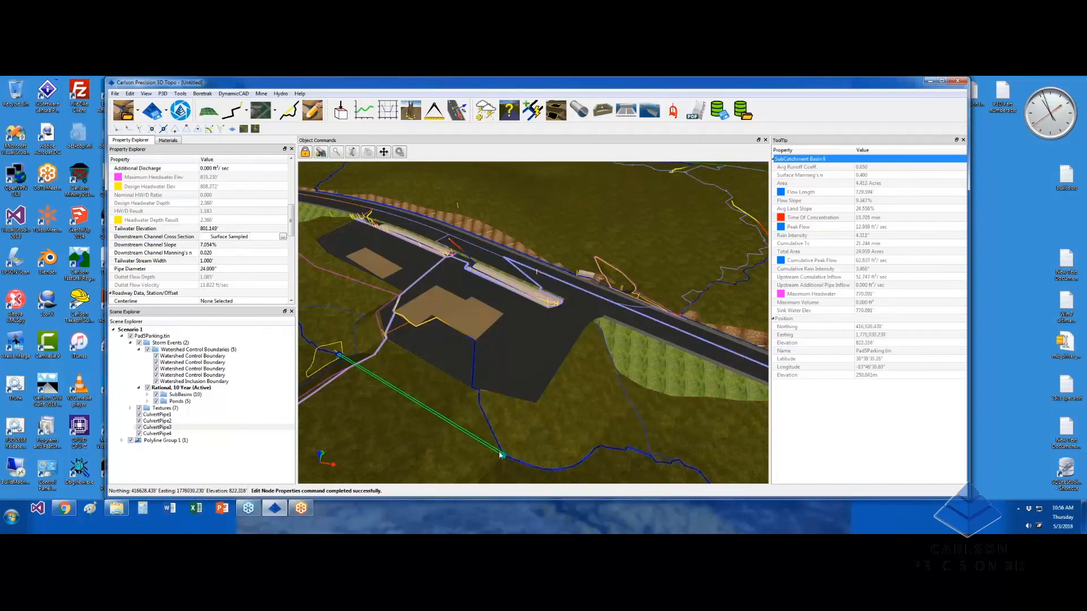
# Check the downstream Manning's n, then orbit, pan and zoom toward the road section needing a culvert
pyautogui.click(224, 253)
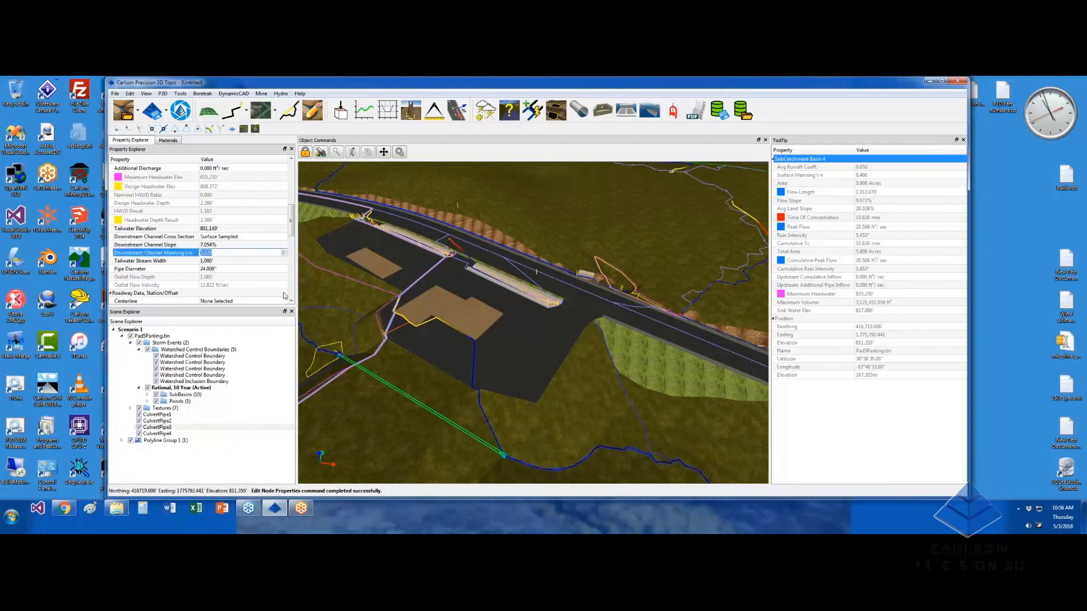
pyautogui.moveTo(526, 378); pyautogui.dragTo(541, 360, button='middle')
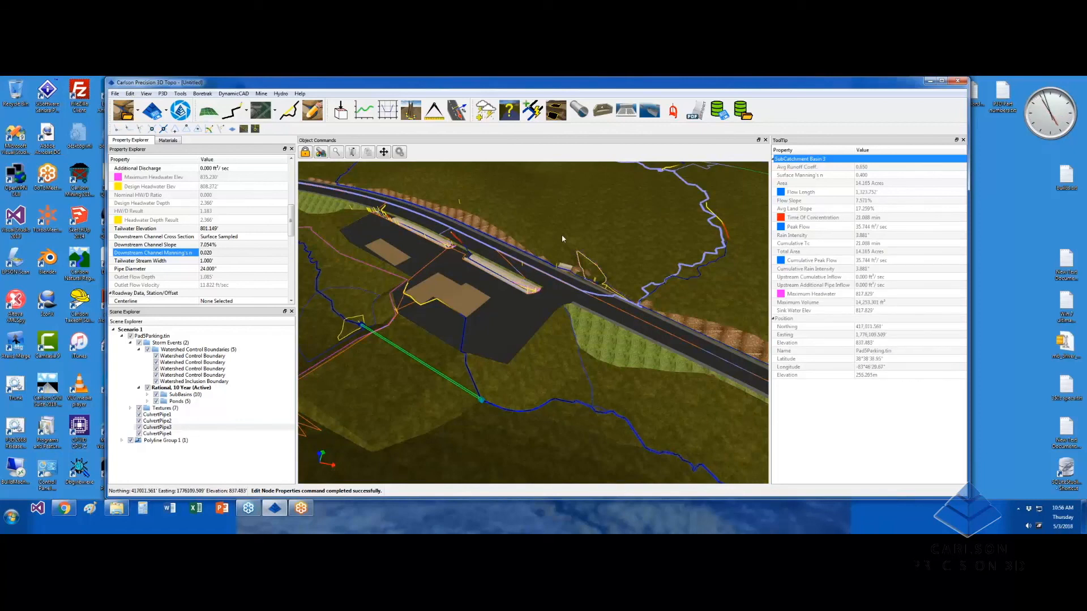
pyautogui.moveTo(576, 345); pyautogui.dragTo(682, 324, button='middle')
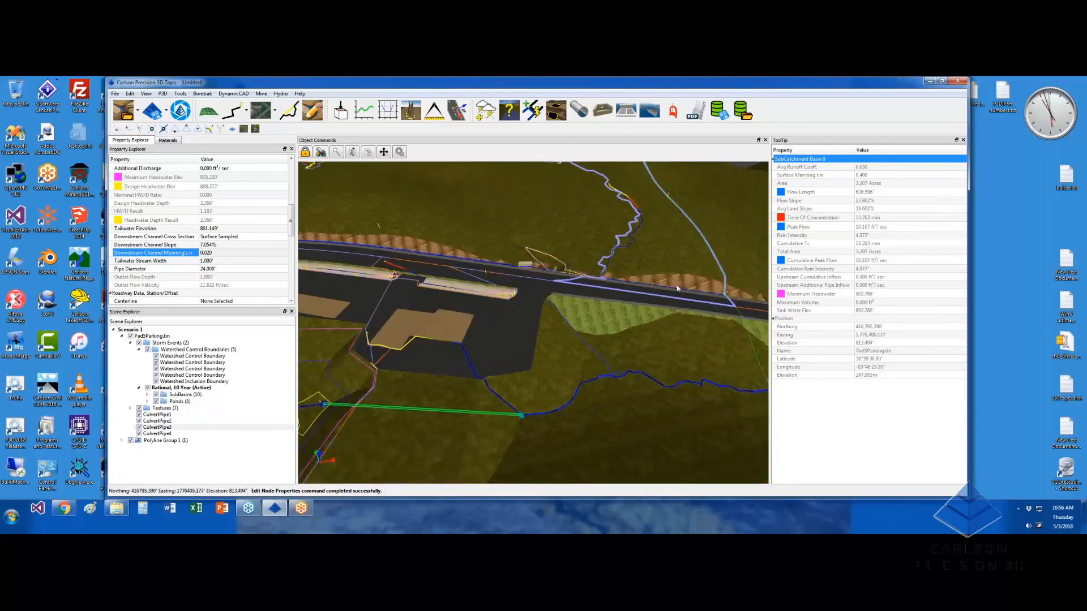
pyautogui.moveTo(677, 289); pyautogui.dragTo(712, 291, button='middle')
pyautogui.moveTo(343, 228); pyautogui.dragTo(419, 228, button='middle')
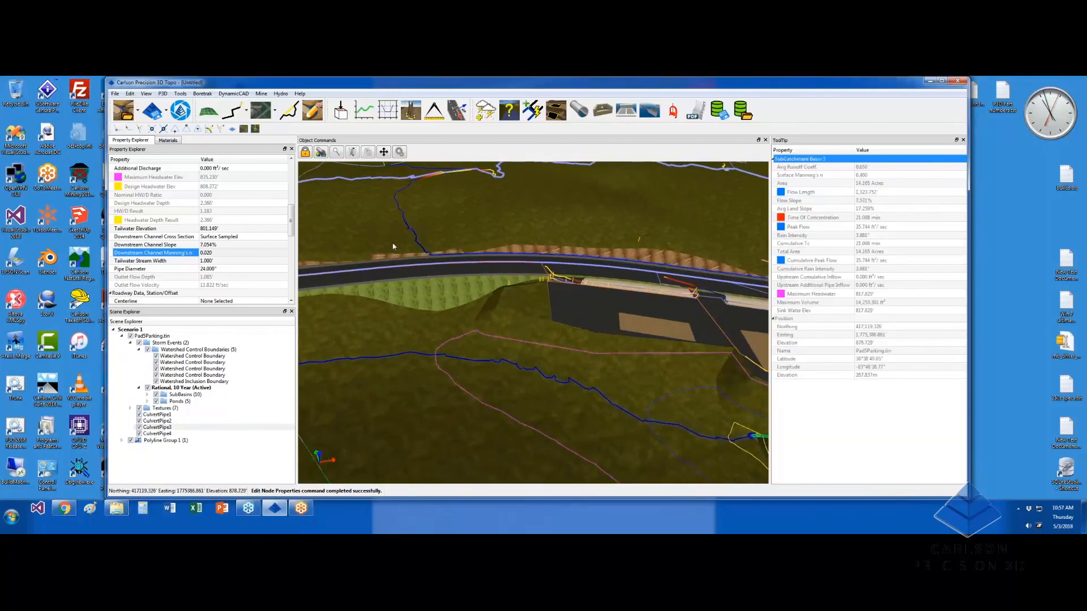
pyautogui.scroll(5, 393, 247)
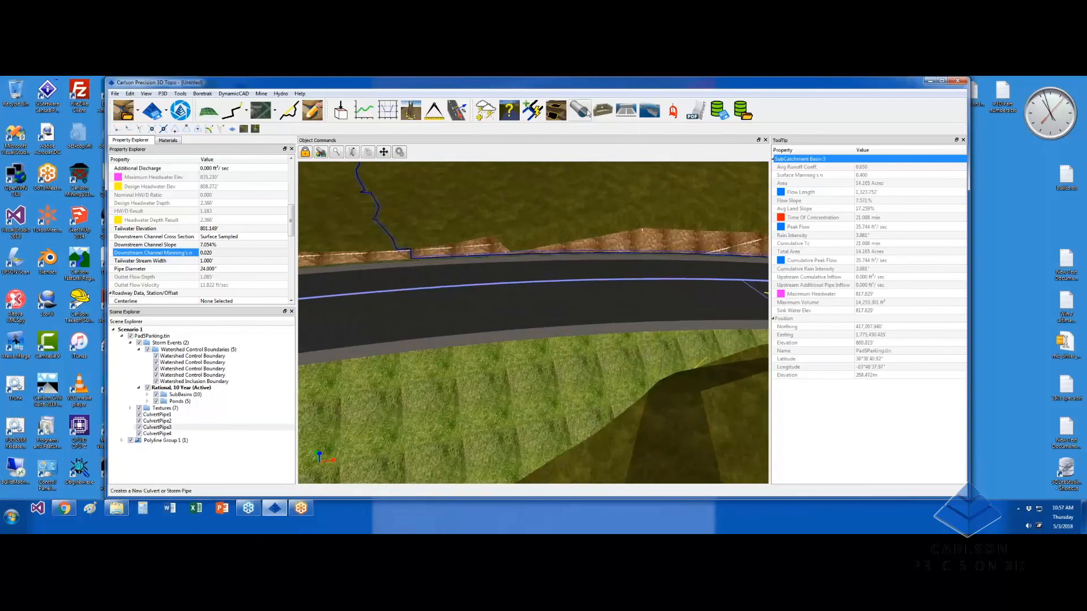
# Place a fifth culvert pipe from the road edge down the slope
pyautogui.click(586, 111)
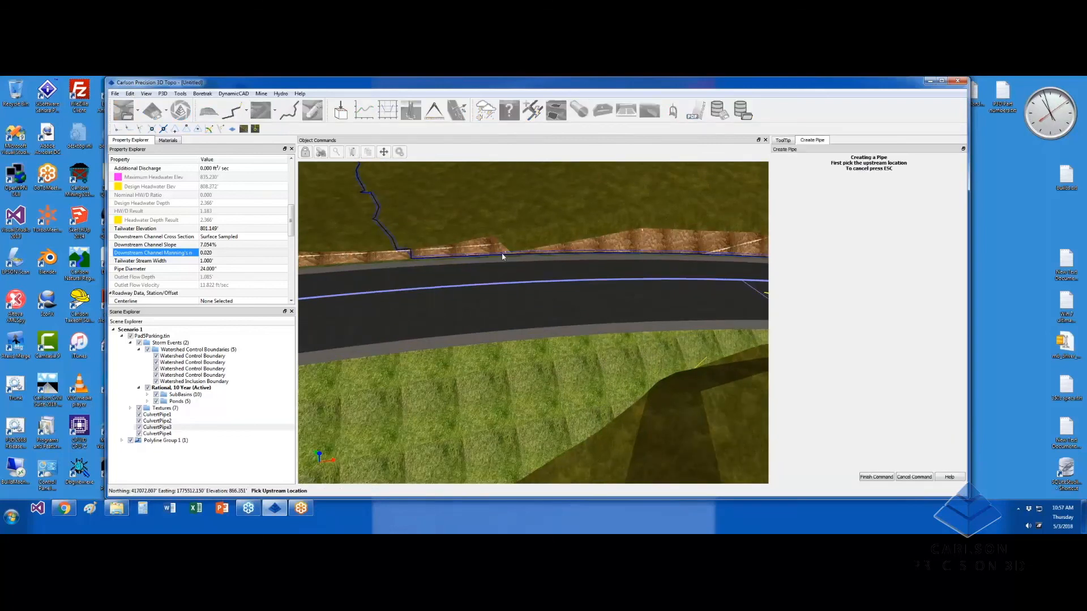
pyautogui.click(502, 256)
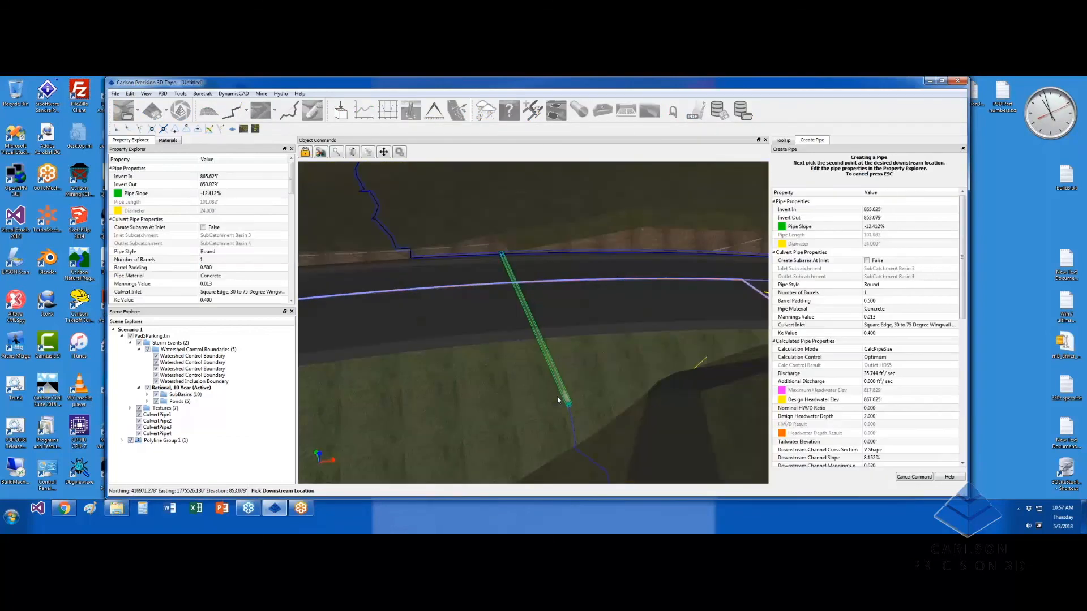
pyautogui.click(539, 369)
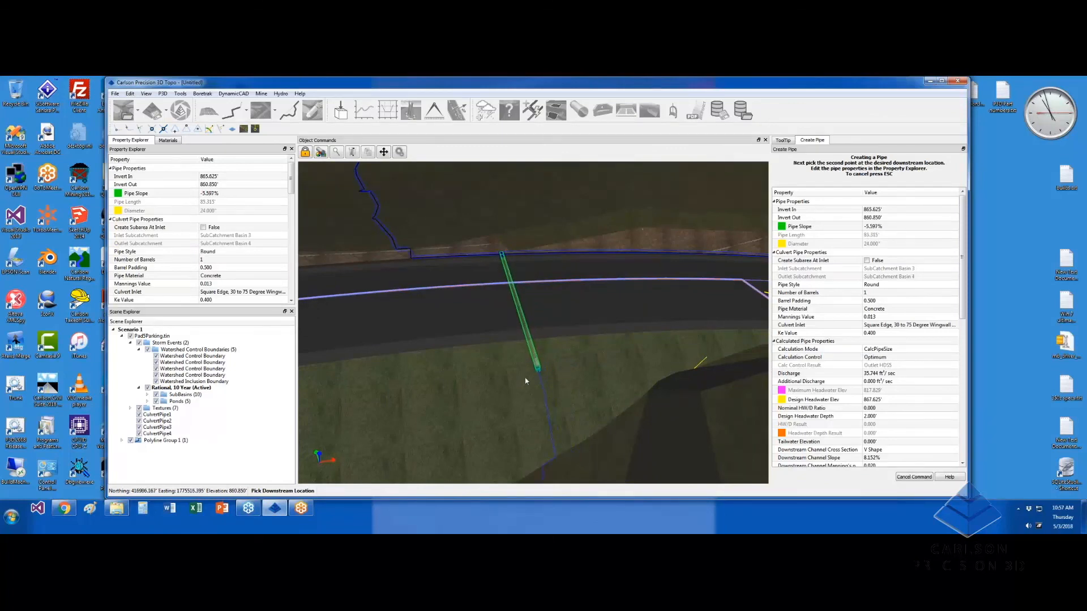
pyautogui.moveTo(471, 372); pyautogui.dragTo(409, 232, button='middle')
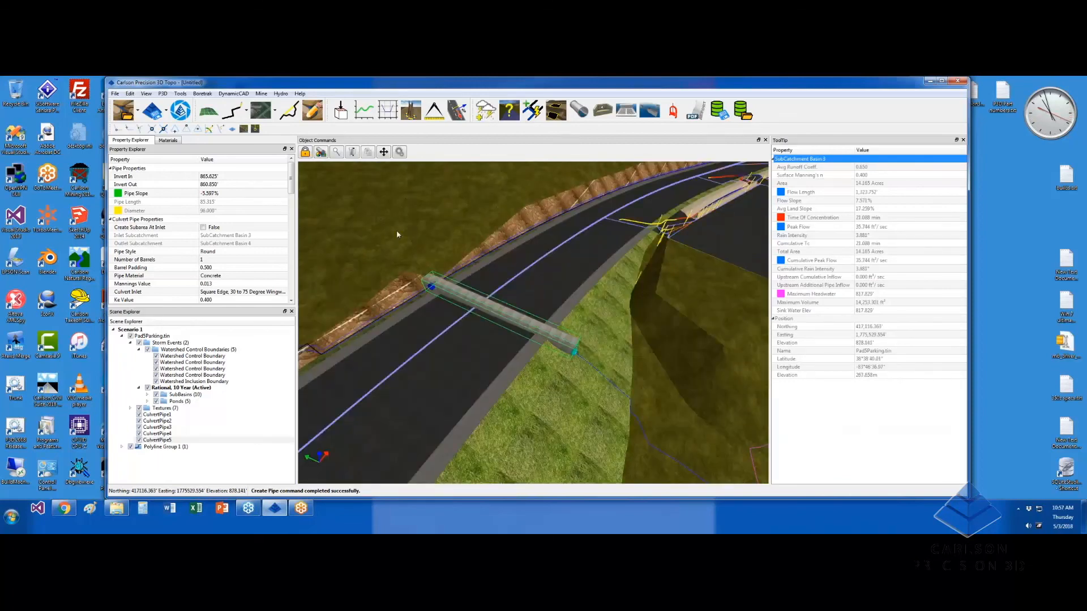
pyautogui.moveTo(335, 256); pyautogui.dragTo(404, 196, button='middle')
pyautogui.scroll(2, 408, 226)
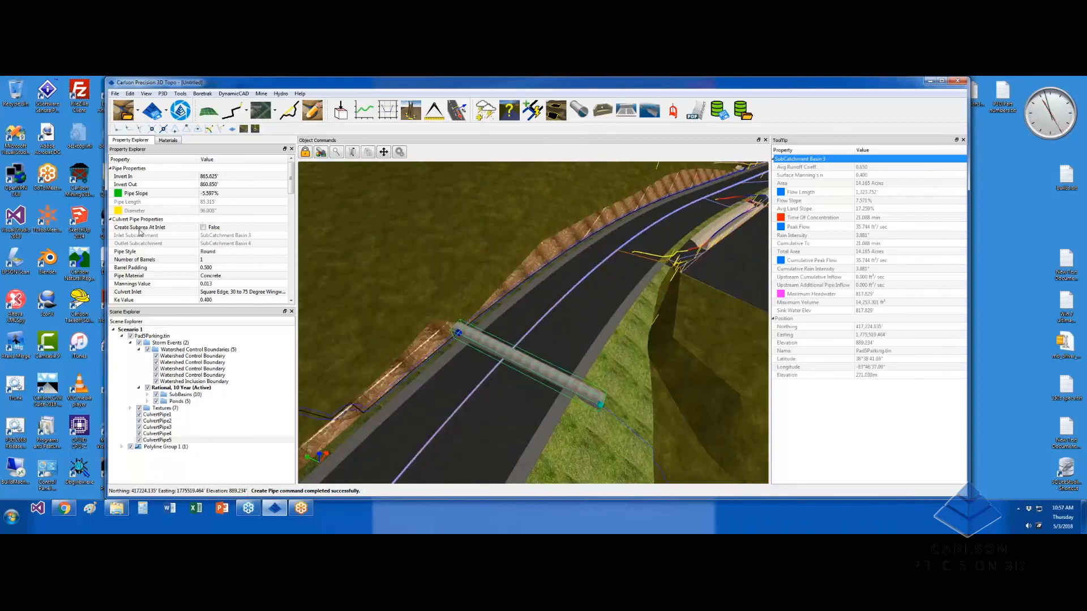
# Set Create Subarea At Inlet to True for the new pipe and select the Rational, 10 Year storm event
pyautogui.click(203, 227)
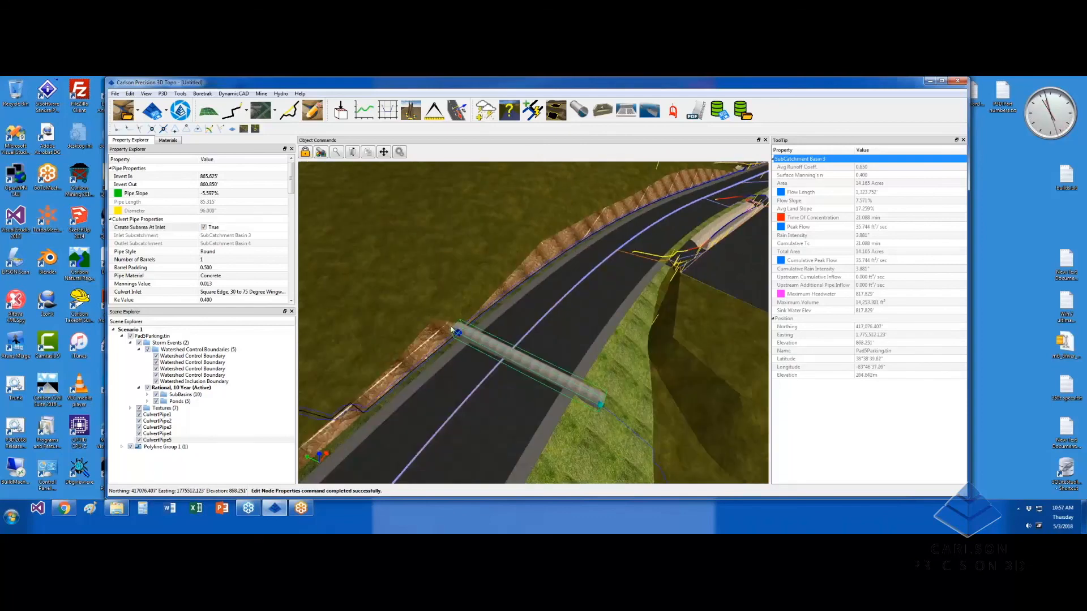
pyautogui.moveTo(470, 369)
pyautogui.mouseDown(button='middle')
pyautogui.moveTo(483, 363)
pyautogui.moveTo(460, 356)
pyautogui.mouseUp(button='middle')
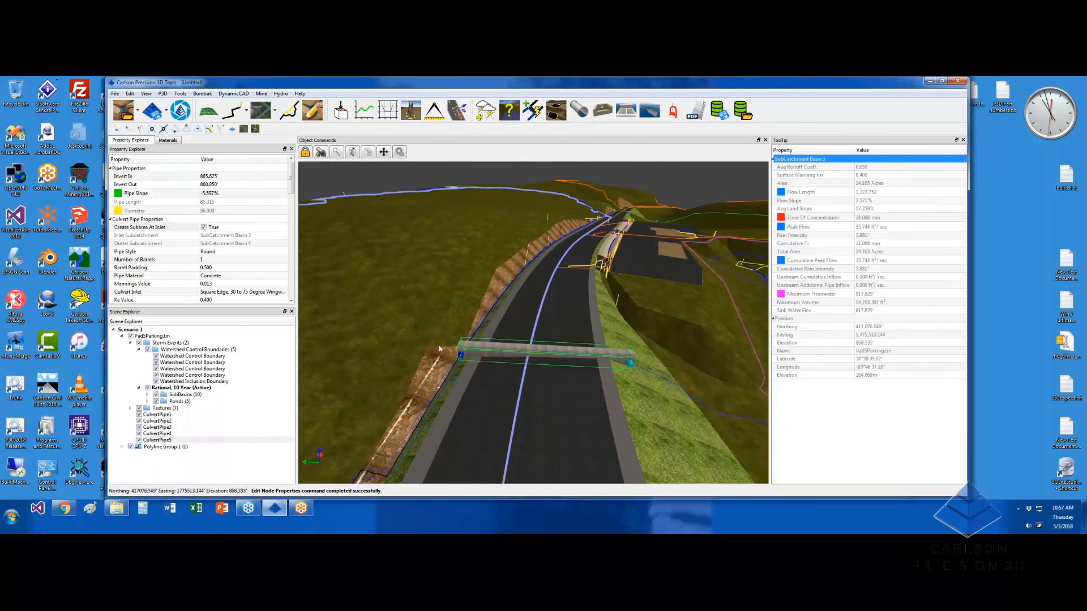
pyautogui.moveTo(433, 364); pyautogui.dragTo(440, 300, button='middle')
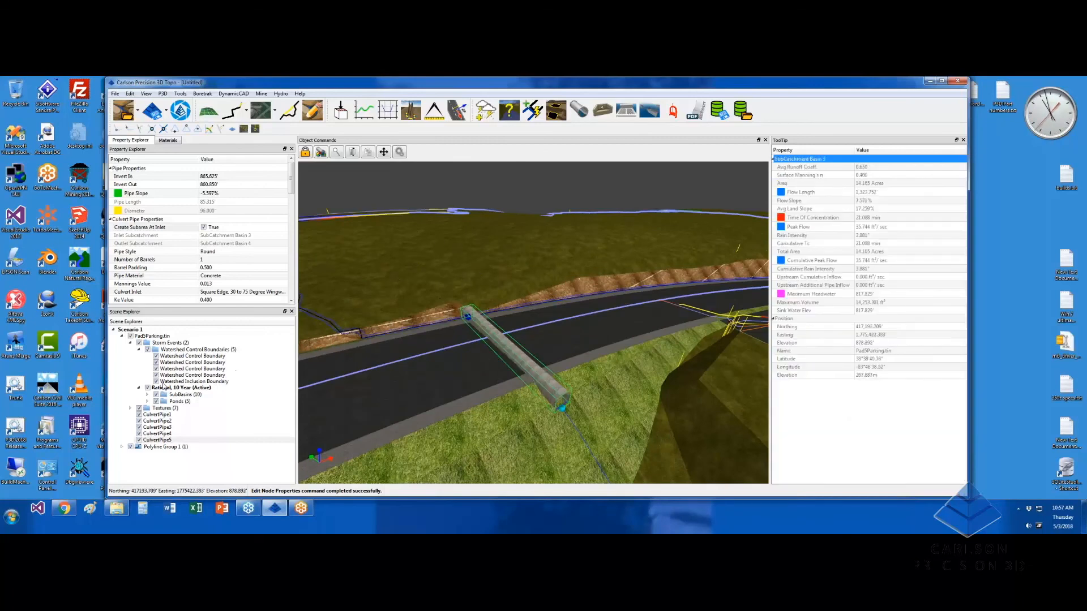
pyautogui.click(196, 388)
# Rerun the Rational 10-year storm event, now producing 11 subbasins
pyautogui.click(306, 152)
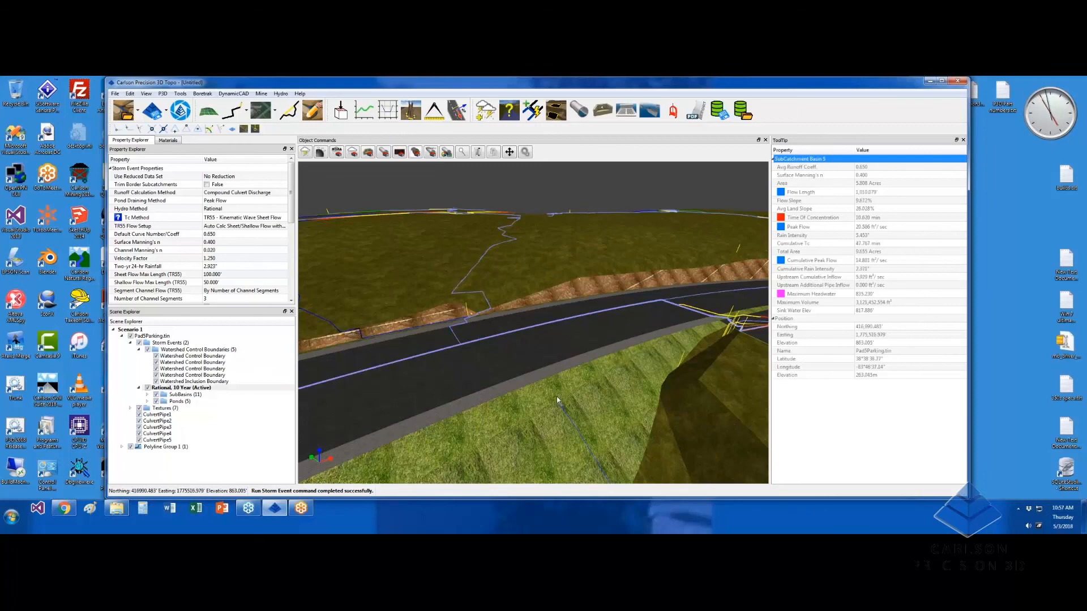
pyautogui.moveTo(560, 409)
pyautogui.moveTo(418, 279); pyautogui.dragTo(331, 333, button='middle')
pyautogui.scroll(2, 486, 328)
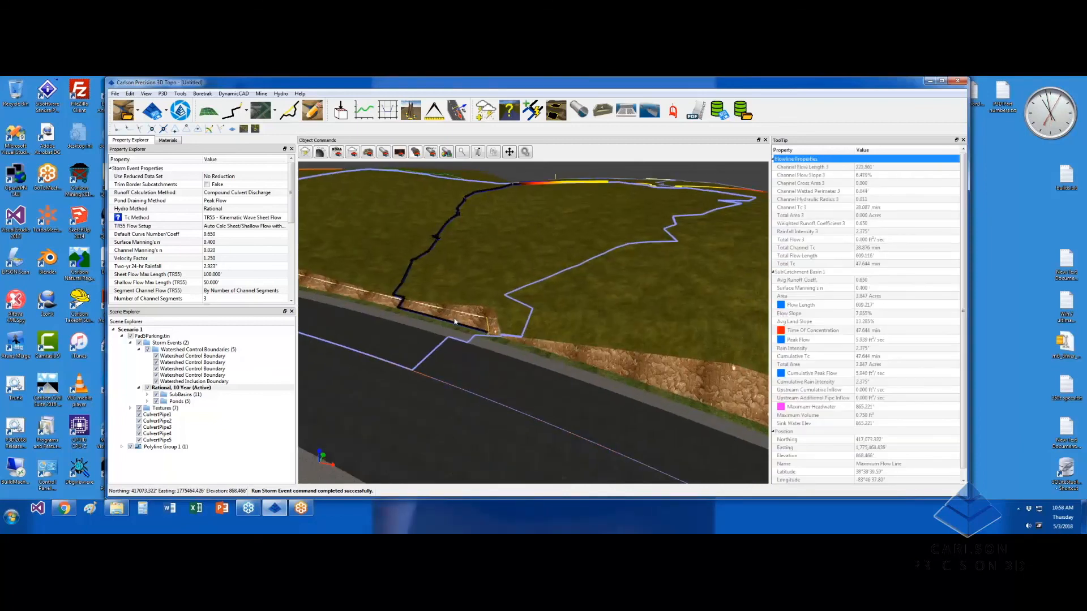
# Follow the road to the culverts and select CulvertPipe4, linking SubCatchment Basin 4 to Basin 10
pyautogui.moveTo(454, 321); pyautogui.dragTo(532, 283, button='middle')
pyautogui.moveTo(555, 263); pyautogui.dragTo(498, 314)
pyautogui.moveTo(498, 314); pyautogui.dragTo(443, 352, button='middle')
pyautogui.moveTo(444, 352); pyautogui.dragTo(439, 280)
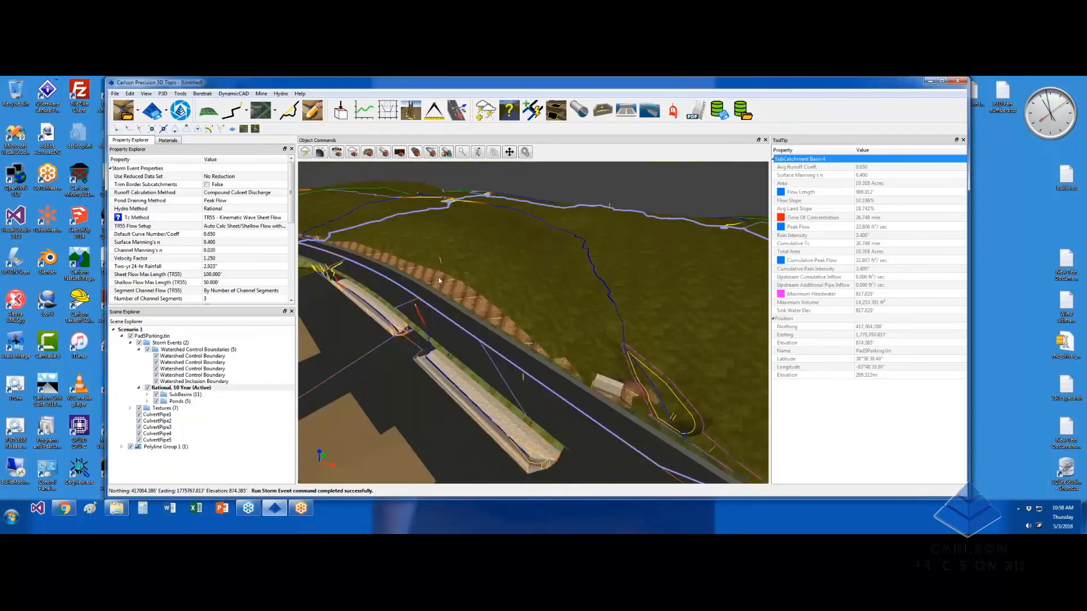
pyautogui.scroll(-2, 692, 416)
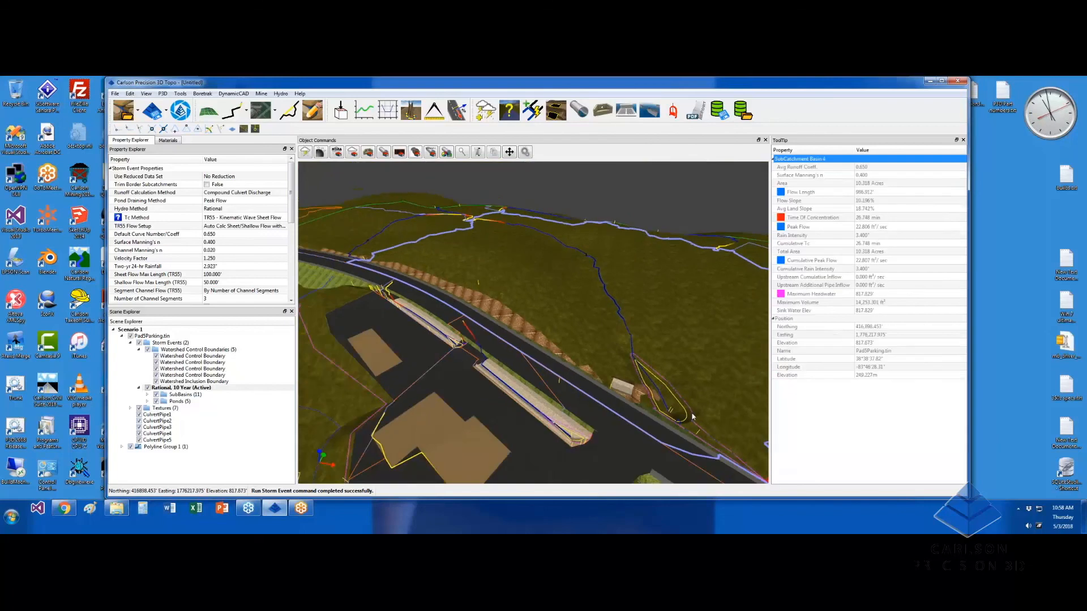
pyautogui.moveTo(692, 417); pyautogui.dragTo(645, 356, button='middle')
pyautogui.moveTo(646, 355); pyautogui.dragTo(545, 408)
pyautogui.scroll(3, 619, 429)
pyautogui.click(619, 262)
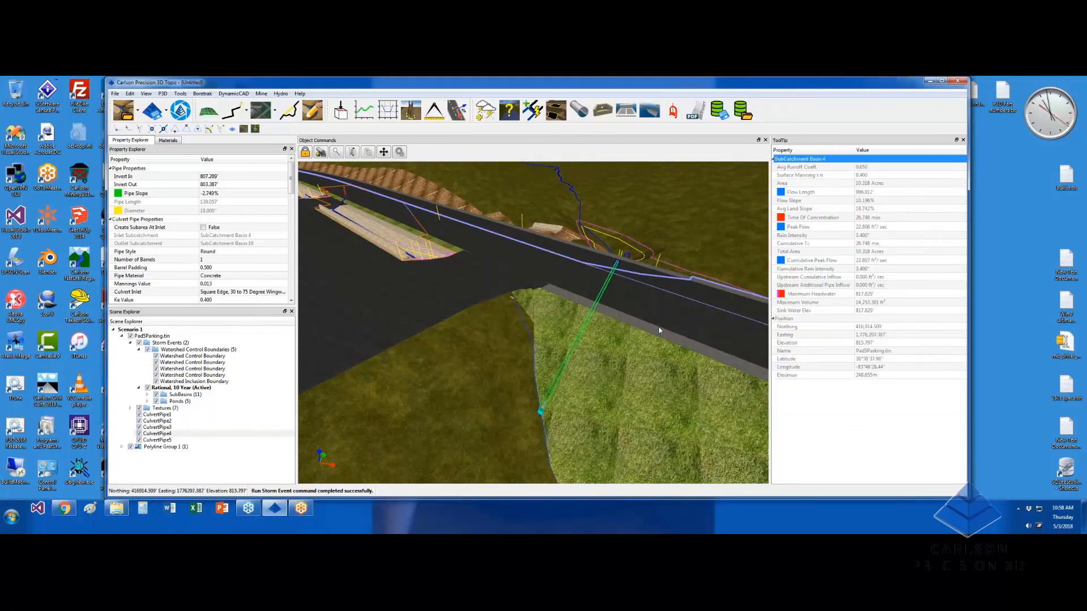
pyautogui.click(632, 351)
pyautogui.scroll(-5, 633, 351)
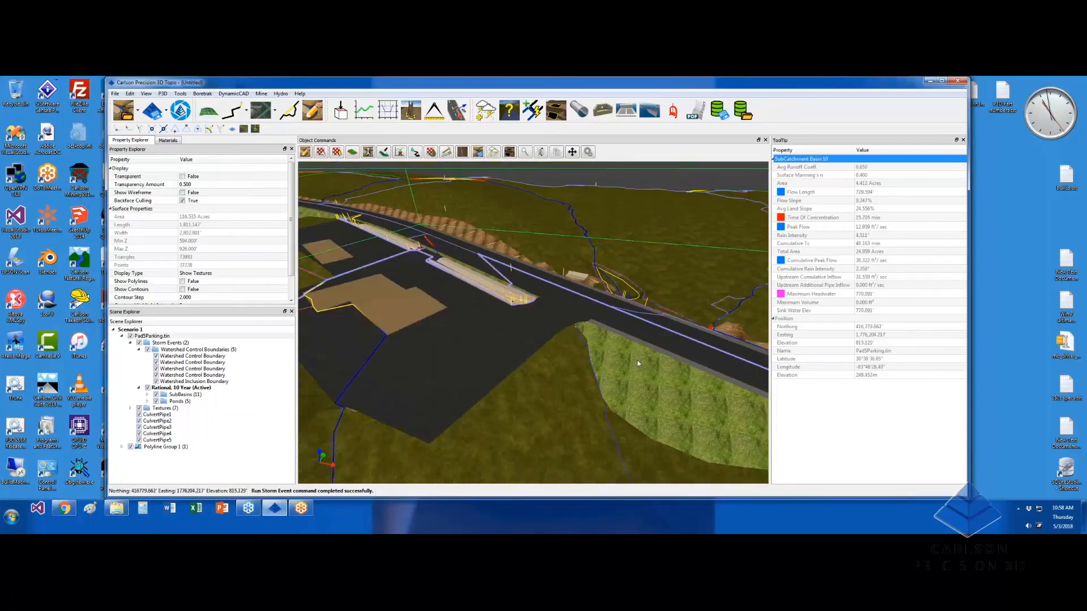
pyautogui.moveTo(566, 397)
pyautogui.mouseDown(button='middle')
pyautogui.moveTo(554, 410)
pyautogui.moveTo(568, 392)
pyautogui.moveTo(578, 403)
pyautogui.mouseUp(button='middle')
pyautogui.scroll(-3, 567, 395)
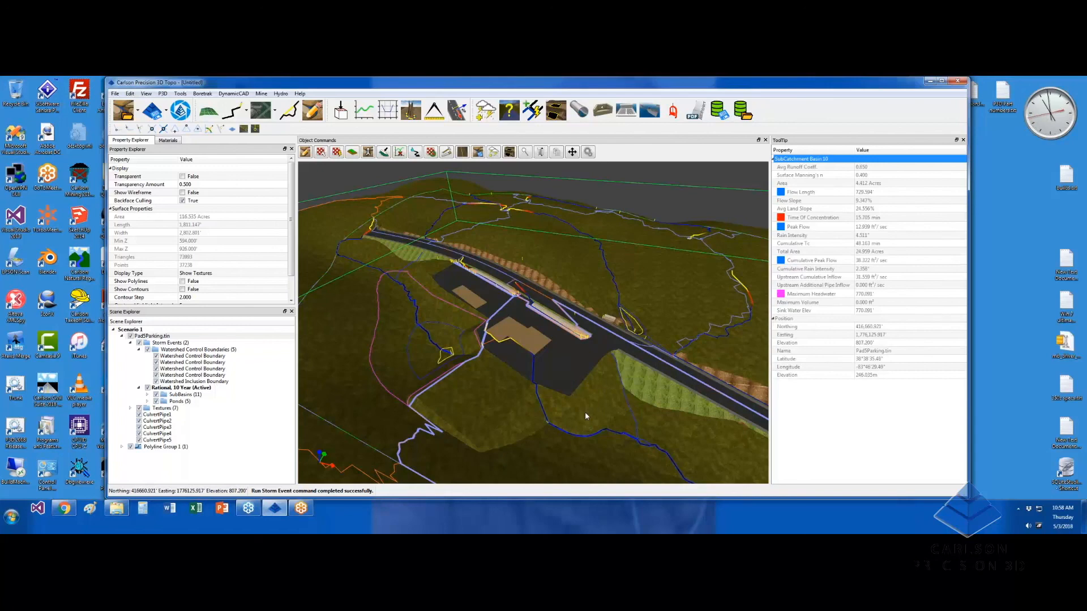
pyautogui.scroll(3, 589, 416)
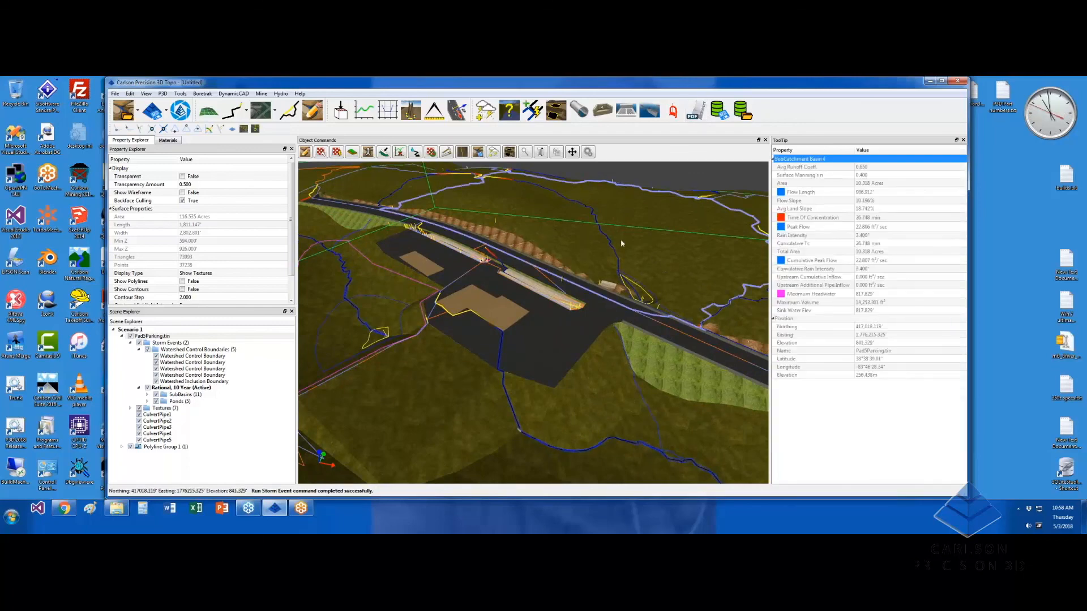
pyautogui.click(186, 389)
pyautogui.rightClick(186, 388)
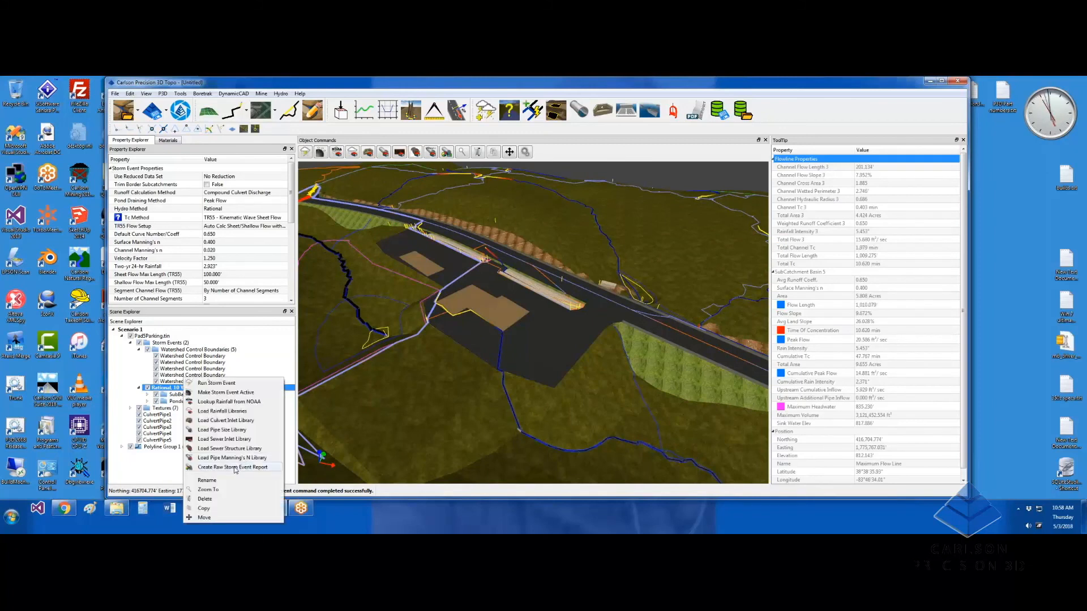
pyautogui.click(434, 410)
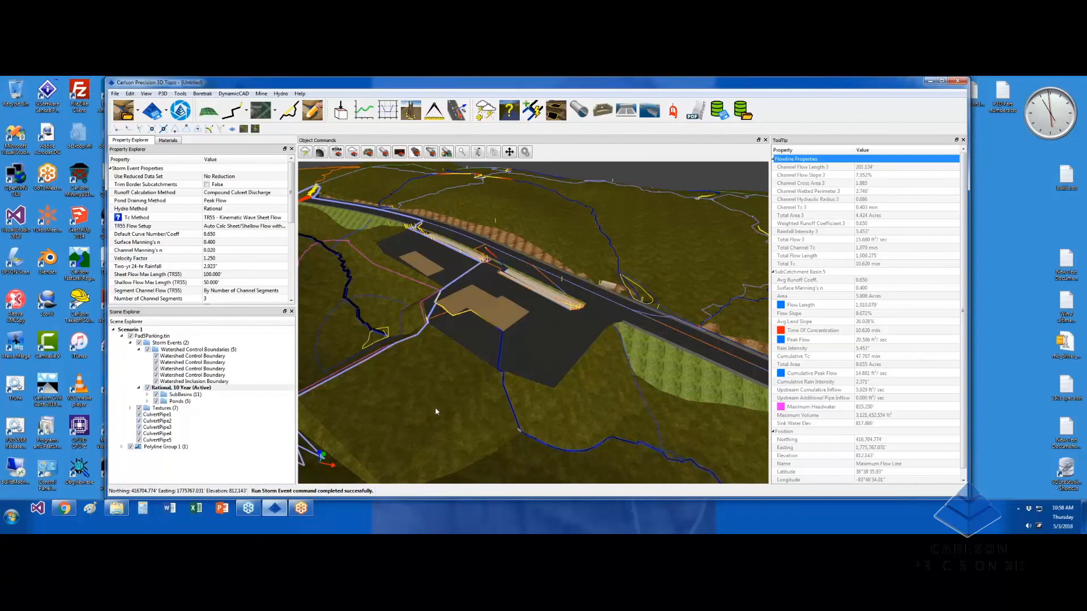
pyautogui.click(436, 411)
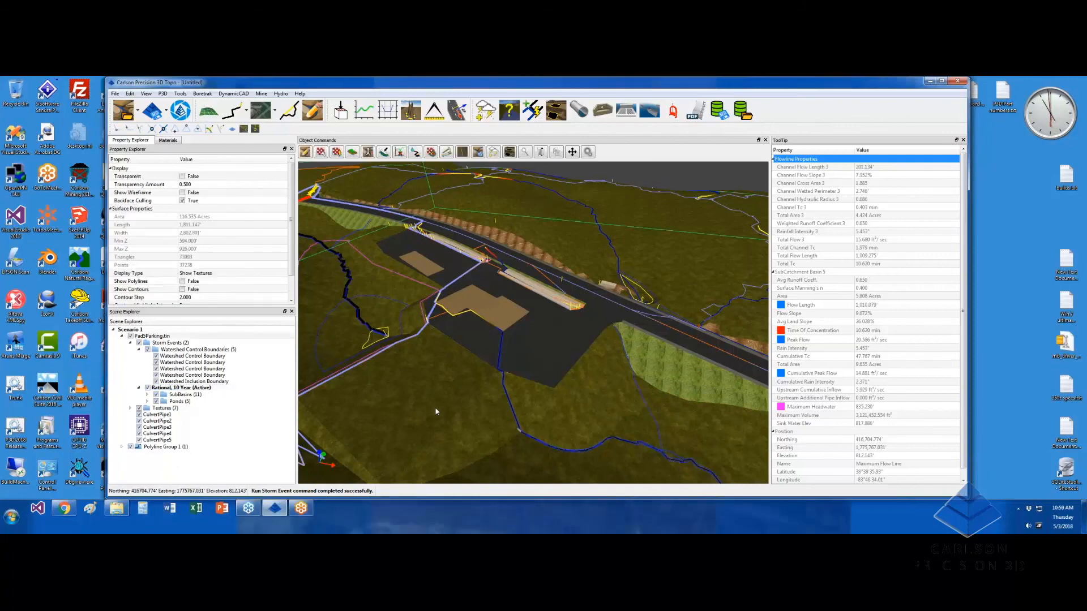
pyautogui.scroll(-3, 428, 405)
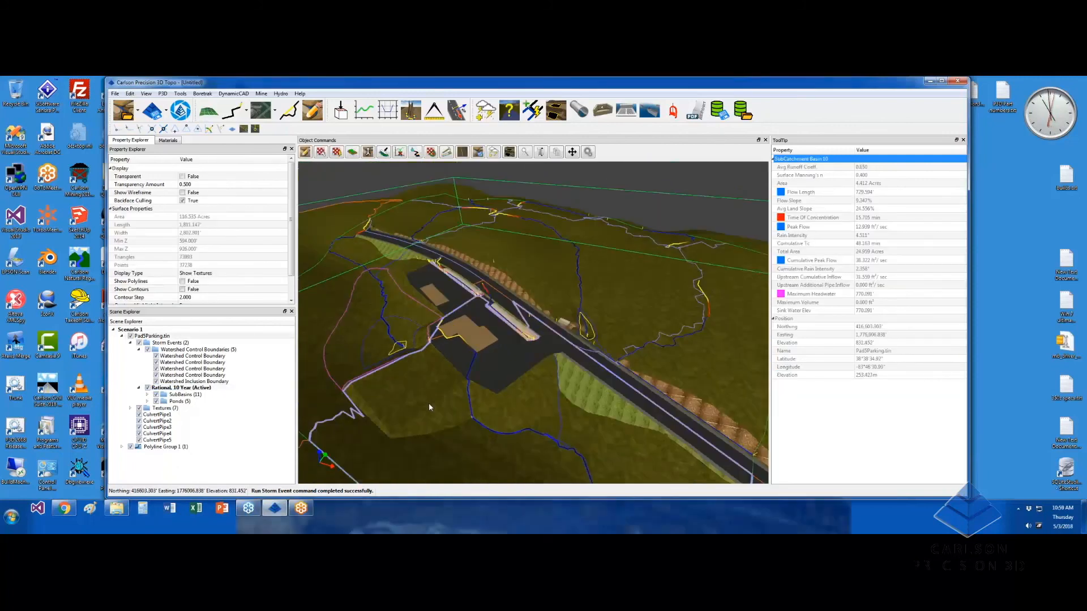
pyautogui.scroll(-4, 430, 404)
pyautogui.moveTo(433, 408); pyautogui.dragTo(502, 372, button='middle')
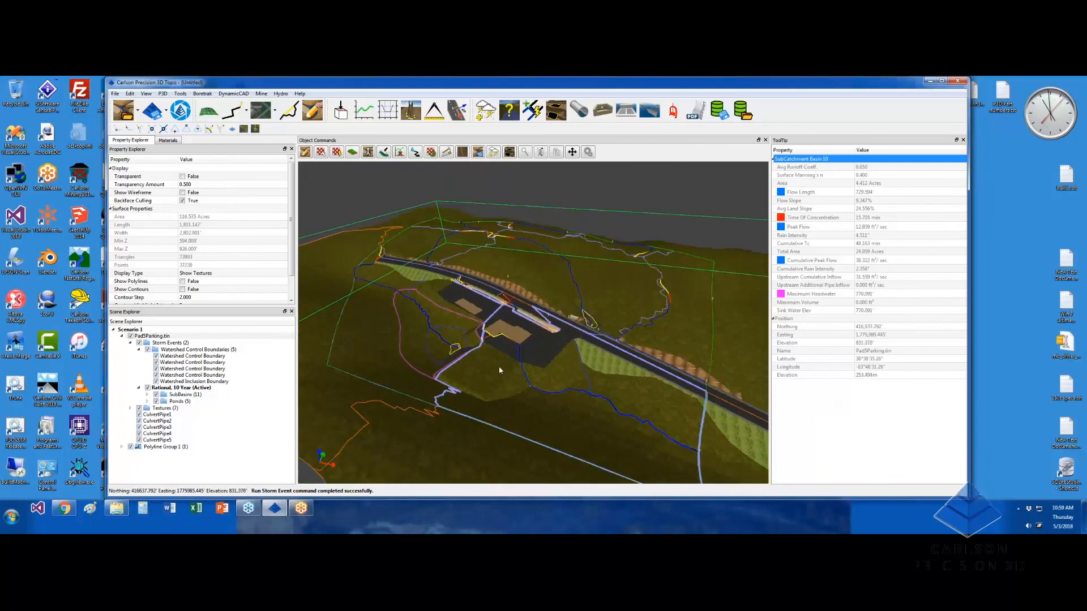